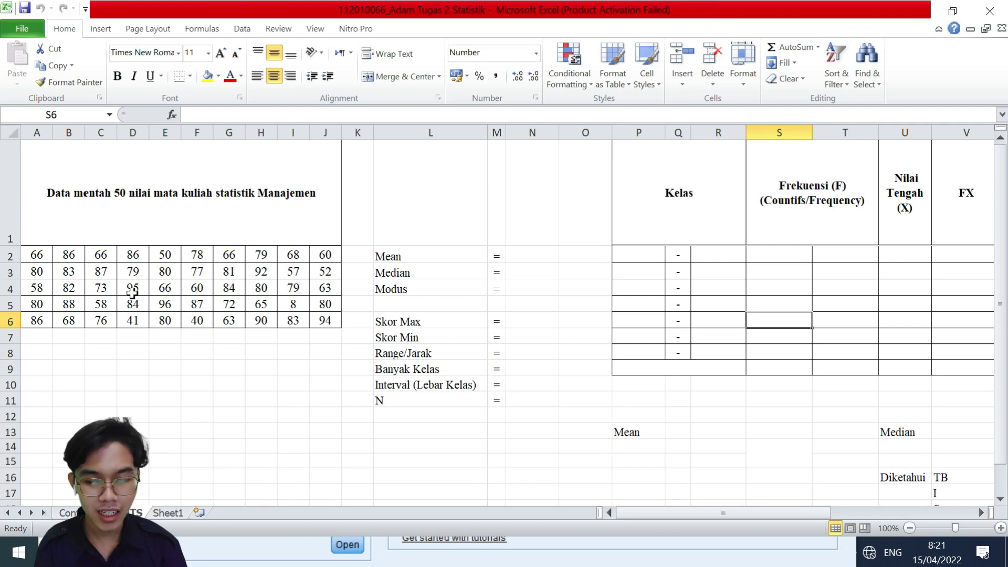
{"action": "left_click", "coordinate": [38, 256]}
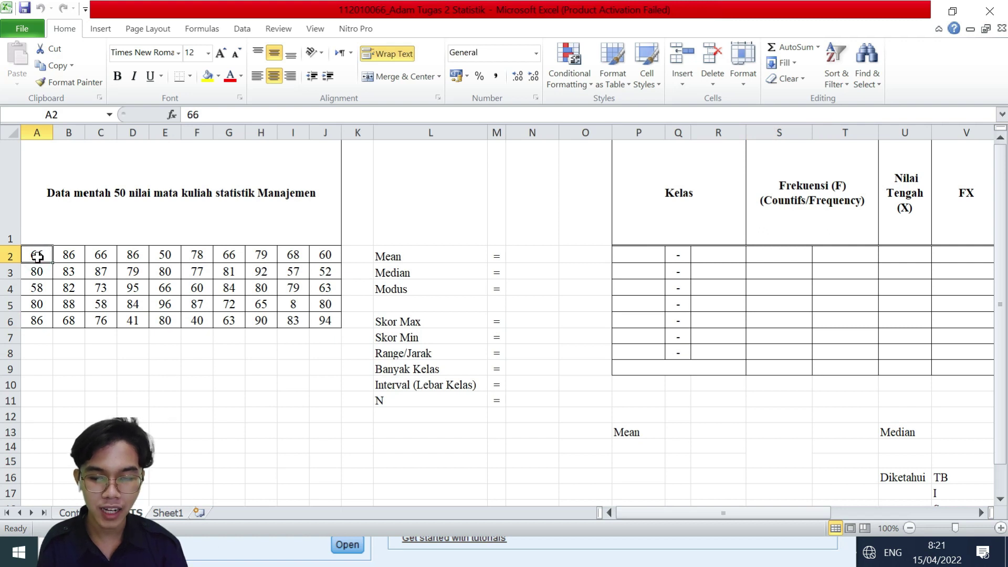
{"action": "left_click", "coordinate": [294, 306]}
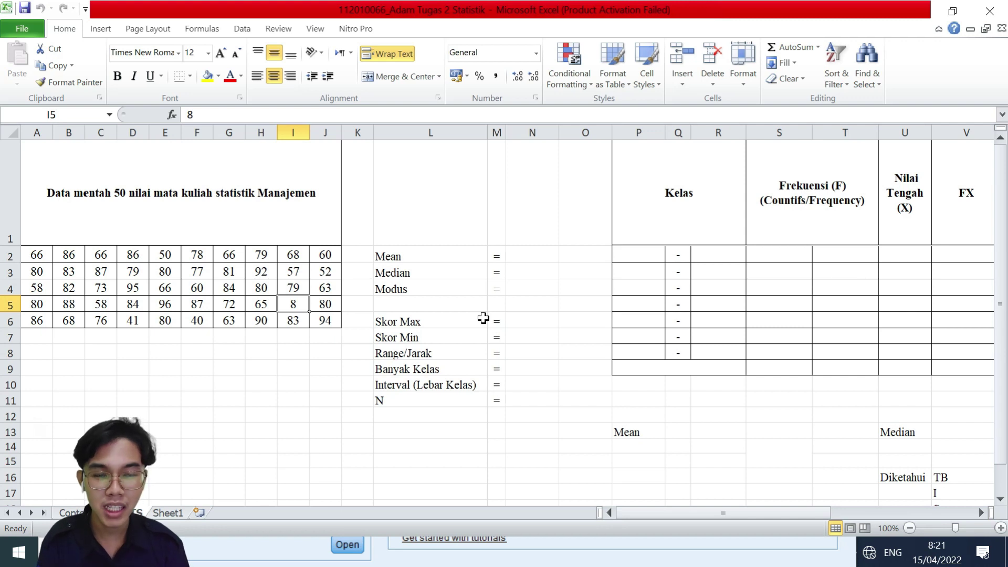
Calculate the Mean in N2 by averaging the raw scores with =AVERAGE((A2:J6)).
{"action": "left_click", "coordinate": [533, 255]}
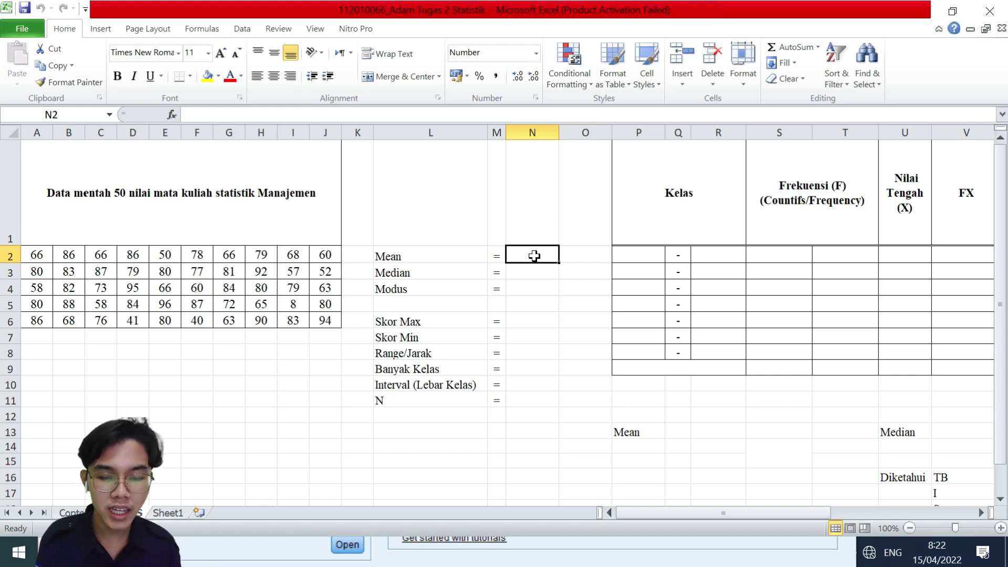
{"action": "type", "text": "="}
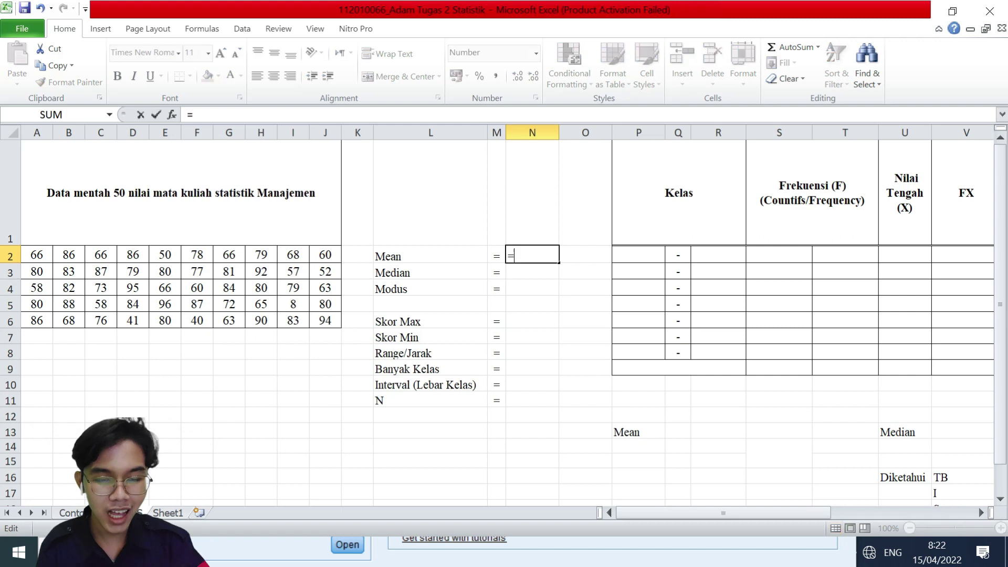
{"action": "type", "text": "averag"}
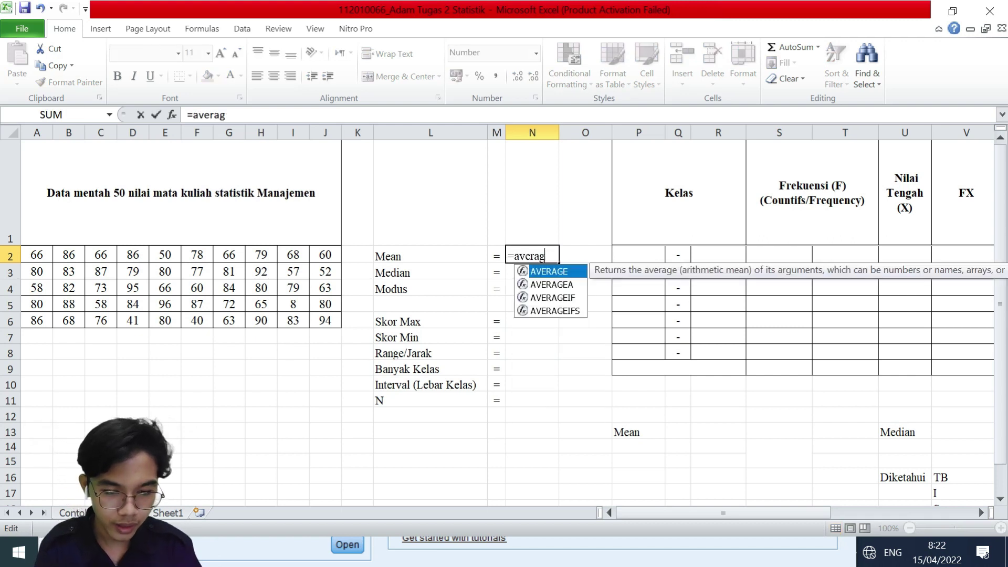
{"action": "type", "text": "e"}
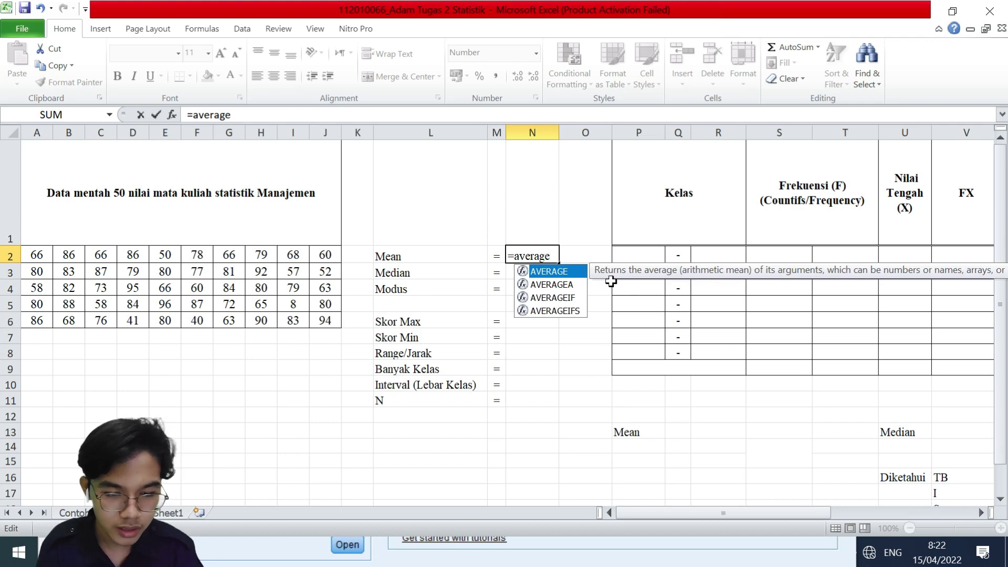
{"action": "key", "text": "Tab"}
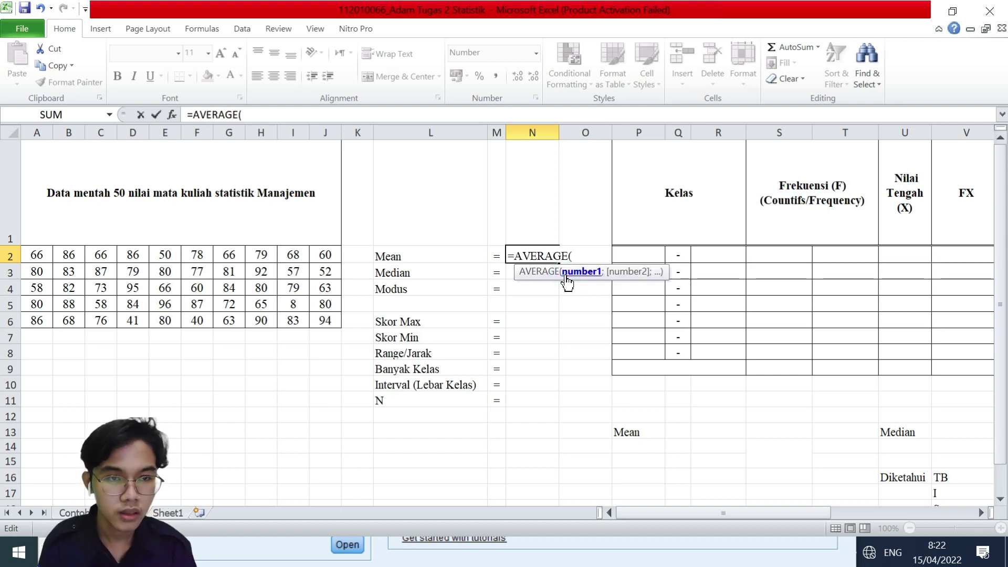
{"action": "type", "text": "("}
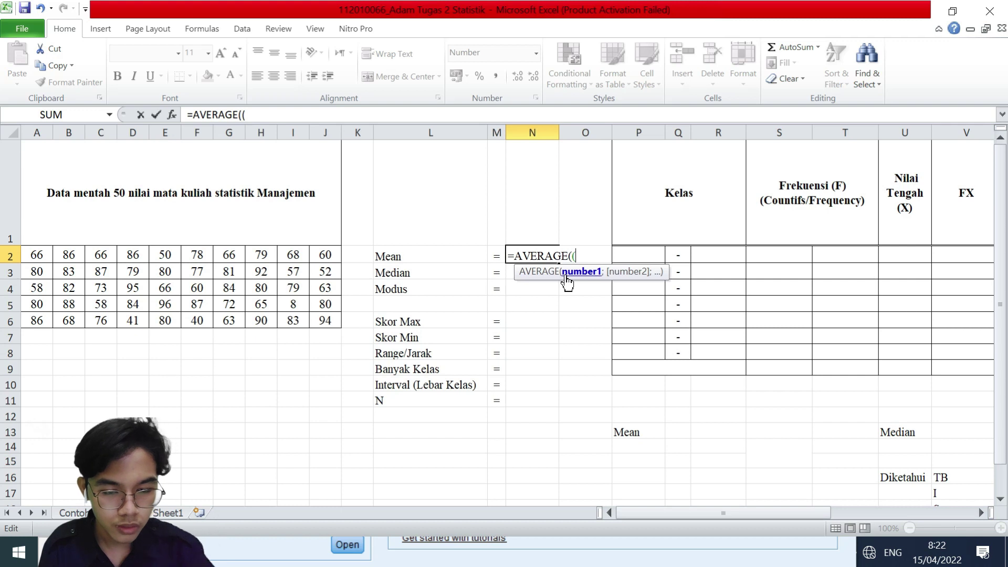
{"action": "left_click_drag", "start_coordinate": [33, 254], "coordinate": [325, 321]}
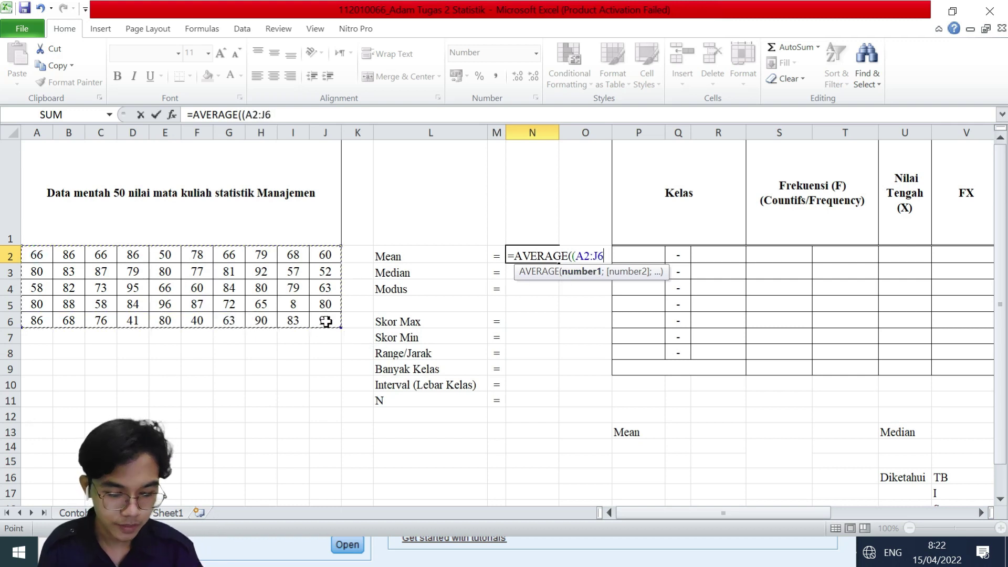
{"action": "type", "text": ")"}
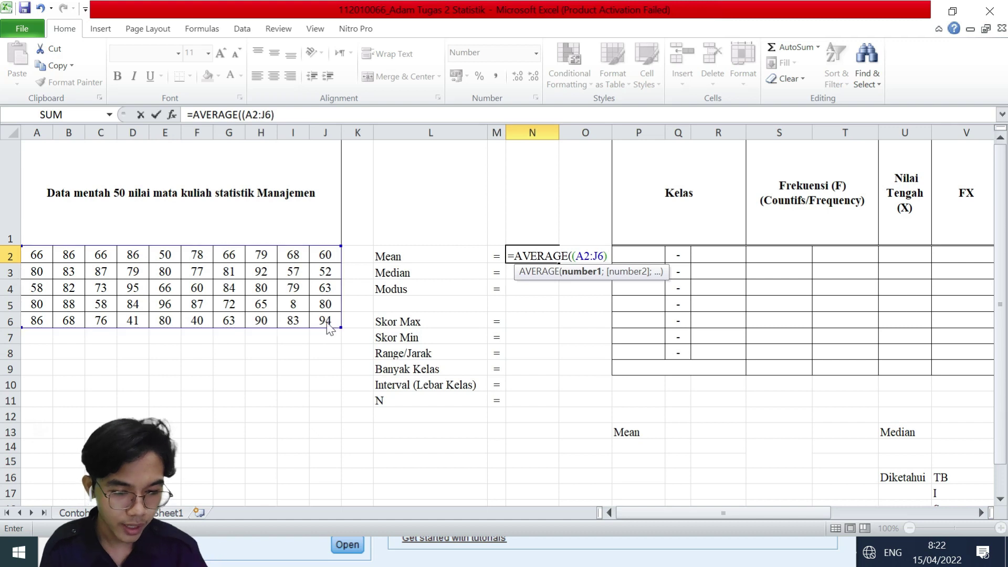
{"action": "key", "text": "Return"}
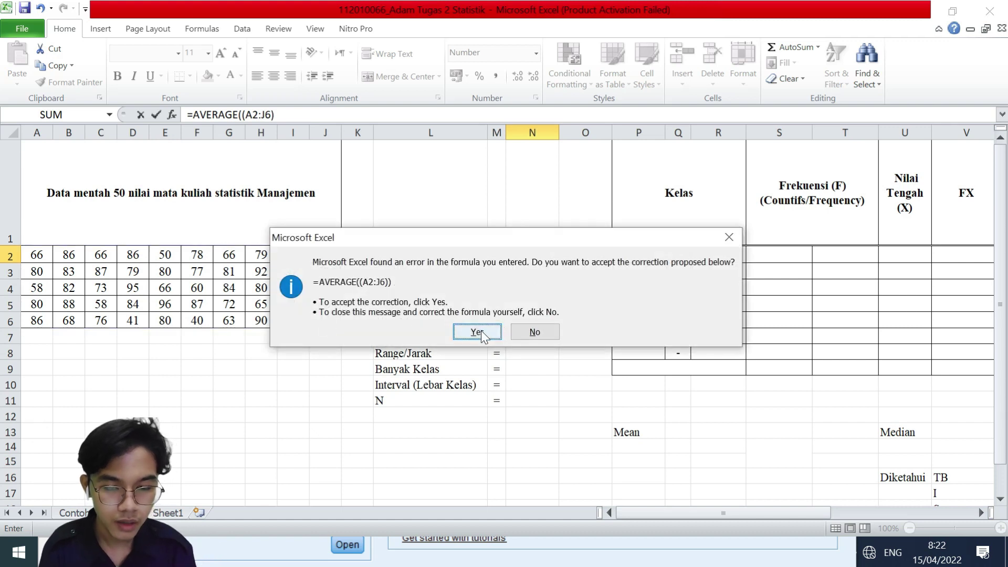
{"action": "left_click", "coordinate": [477, 331]}
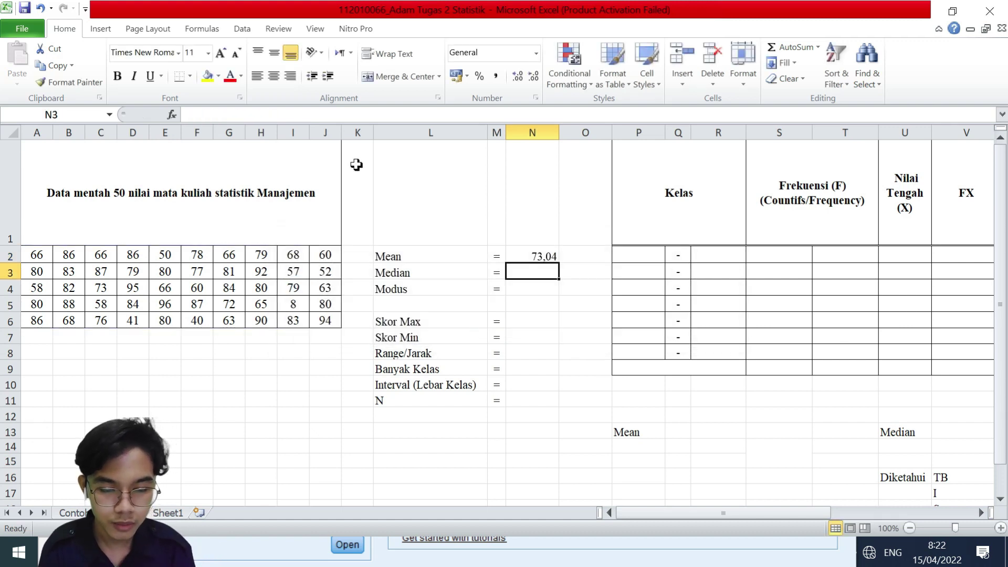
Remove the redundant parentheses from the Mean formula in N2 so it reads =AVERAGE(A2:J6).
{"action": "left_click", "coordinate": [529, 256]}
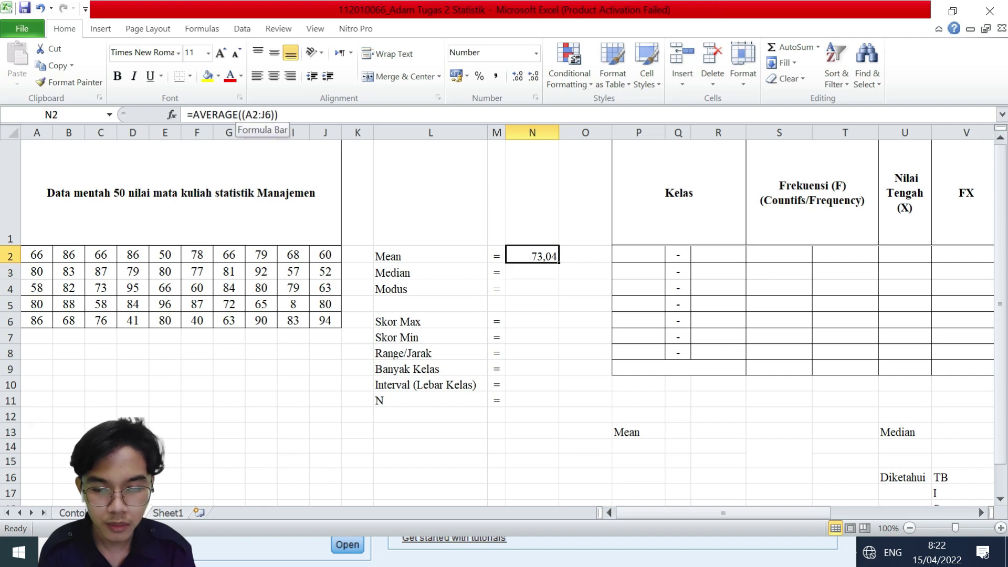
{"action": "left_click", "coordinate": [244, 114]}
{"action": "key", "text": "BackSpace"}
{"action": "key", "text": "Right"}
{"action": "key", "text": "Right"}
{"action": "key", "text": "Right"}
{"action": "key", "text": "Right"}
{"action": "key", "text": "Right"}
{"action": "key", "text": "Right"}
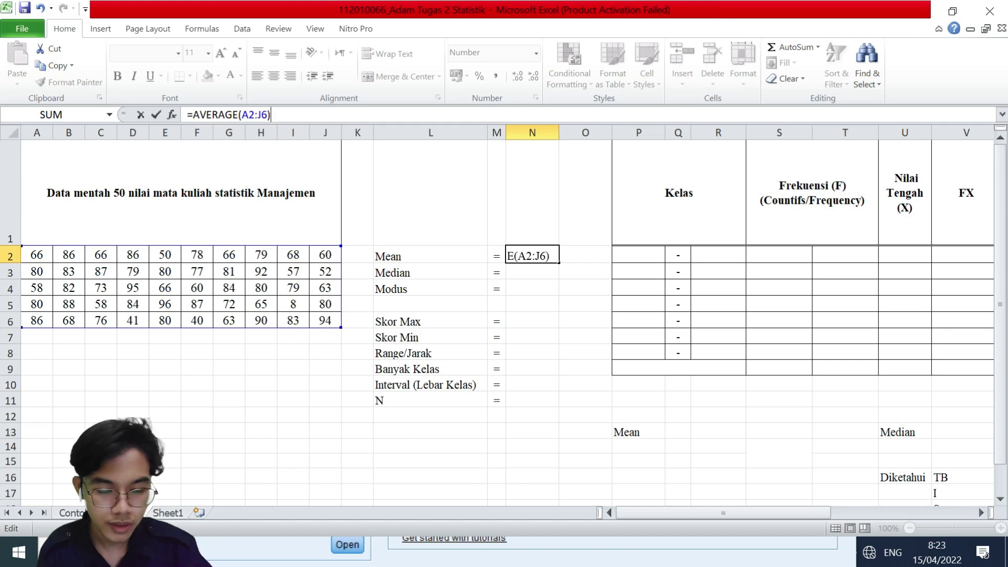
{"action": "key", "text": "Return"}
Calculate the Median of the raw scores in N3 with =MEDIAN(A2:J6).
{"action": "left_click", "coordinate": [242, 114]}
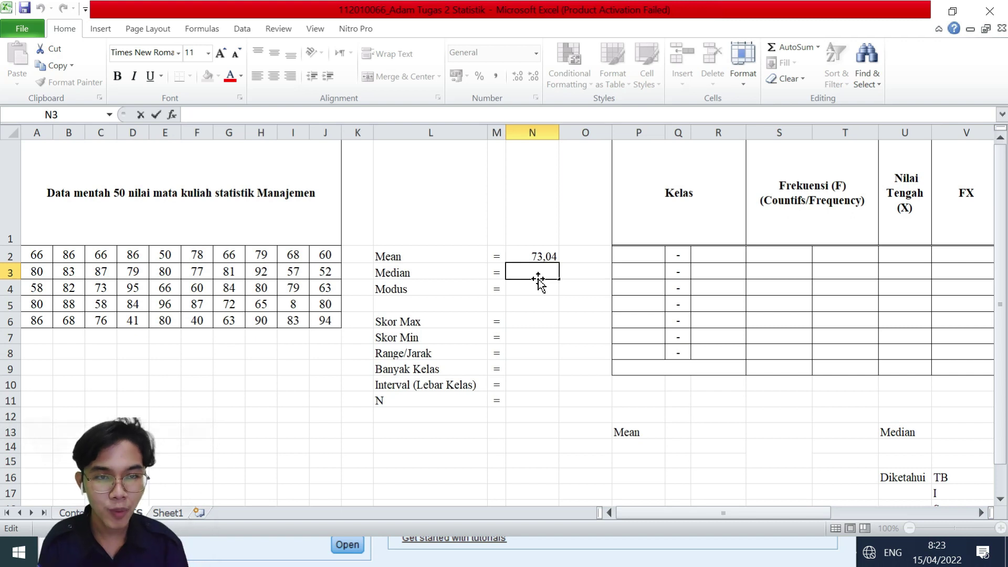
{"action": "type", "text": "="}
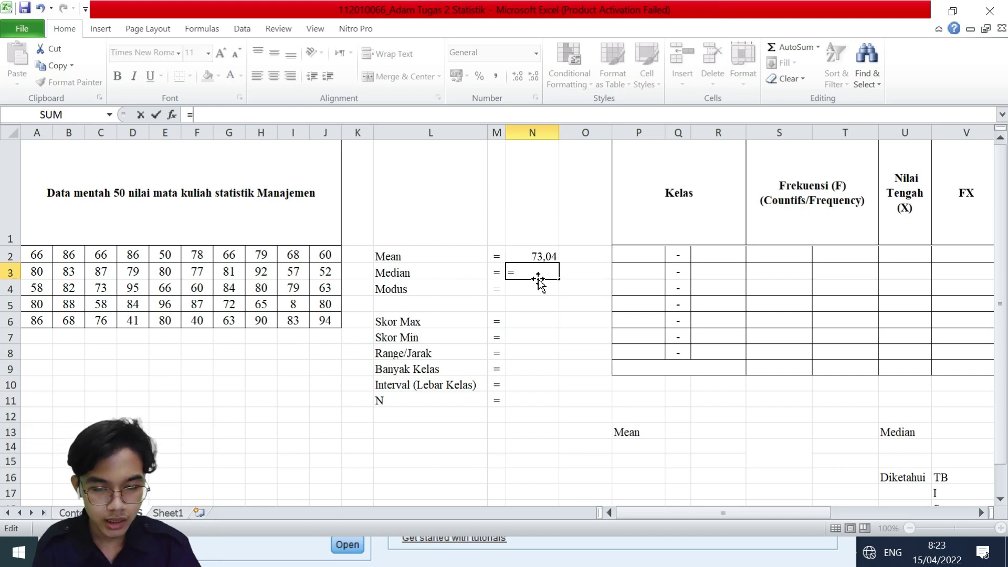
{"action": "type", "text": "media"}
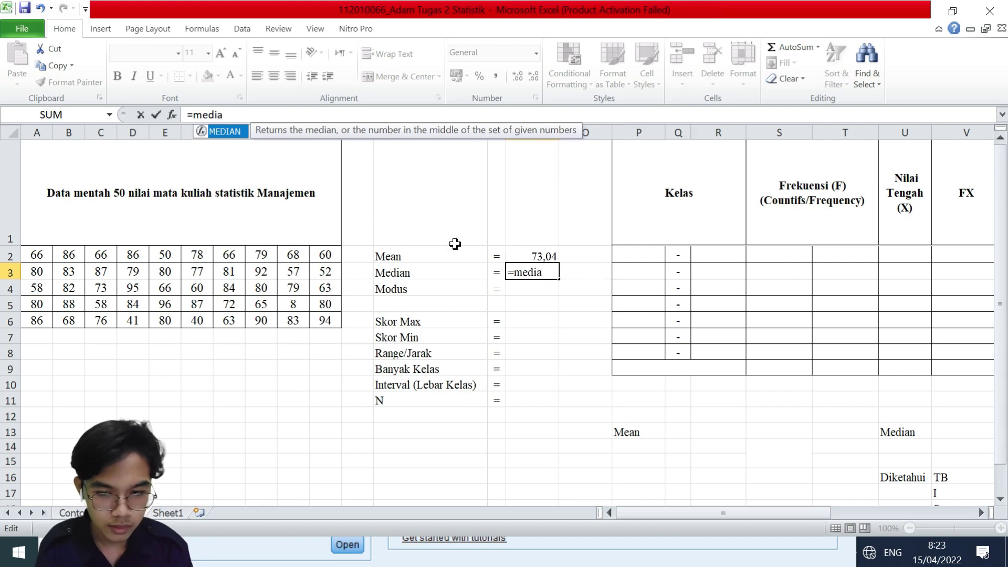
{"action": "double_click", "coordinate": [239, 133]}
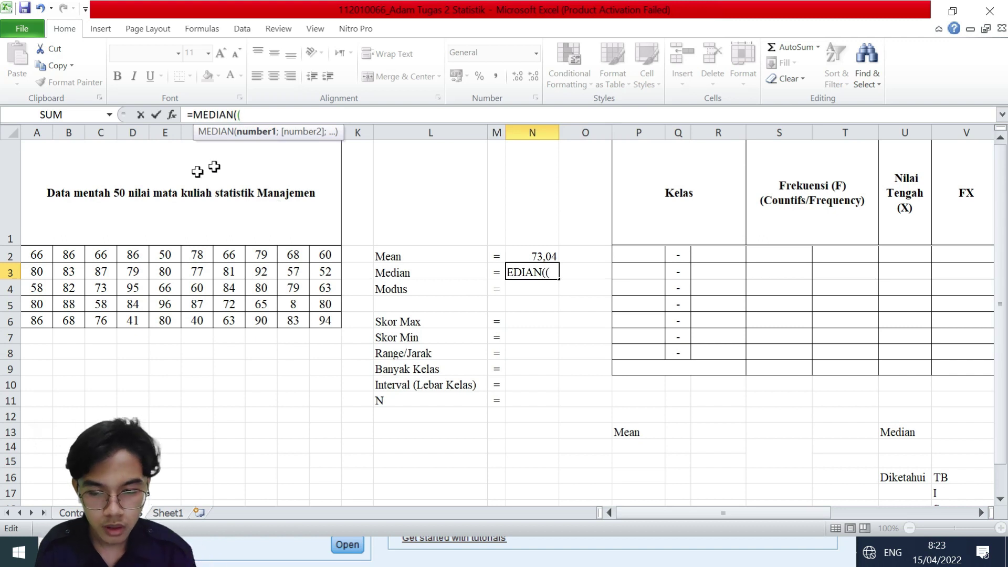
{"action": "left_click_drag", "start_coordinate": [39, 254], "coordinate": [331, 326]}
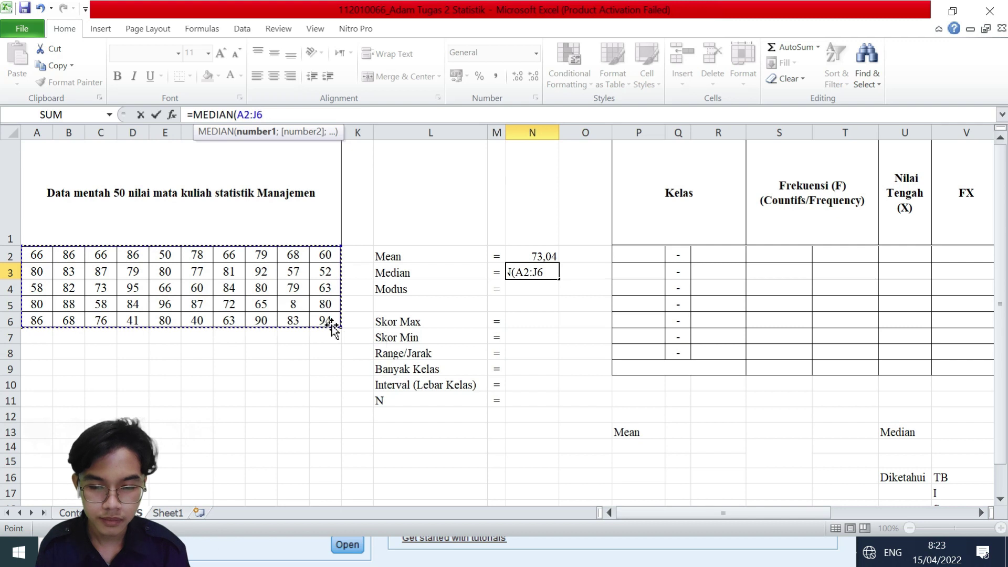
{"action": "type", "text": ")"}
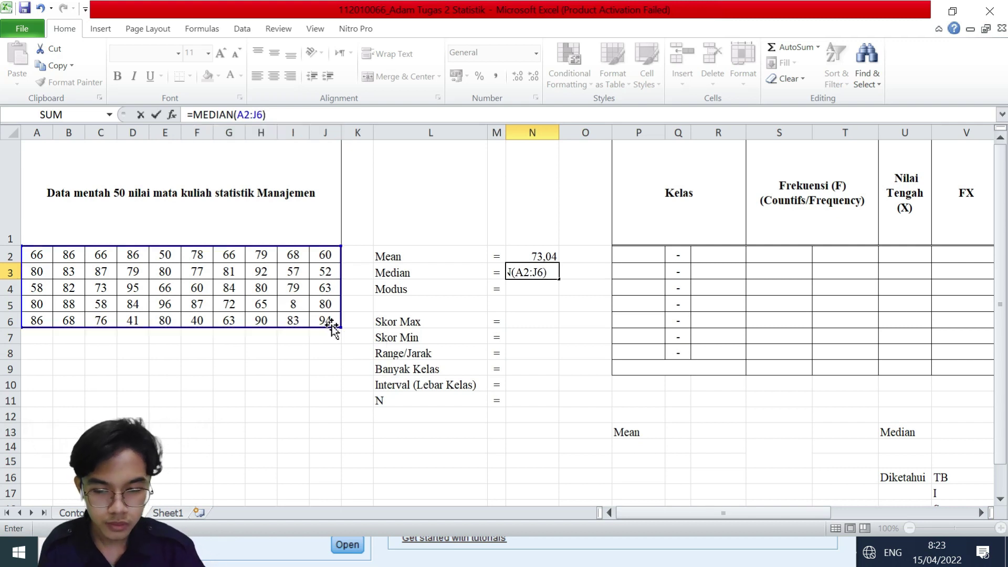
{"action": "key", "text": "Return"}
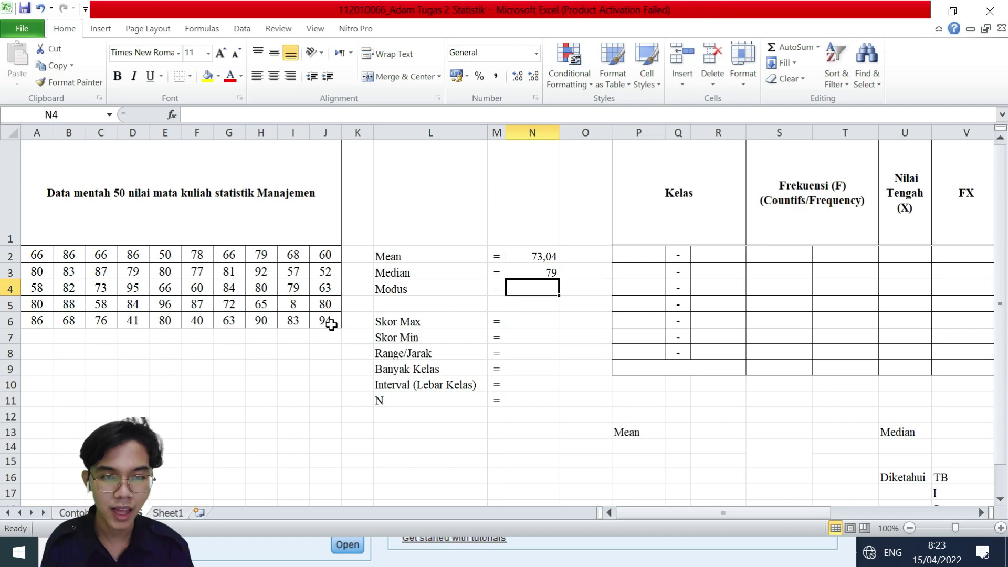
Calculate the Modus of the raw scores in N4 with the formula =MODE(A2:J6).
{"action": "type", "text": "="}
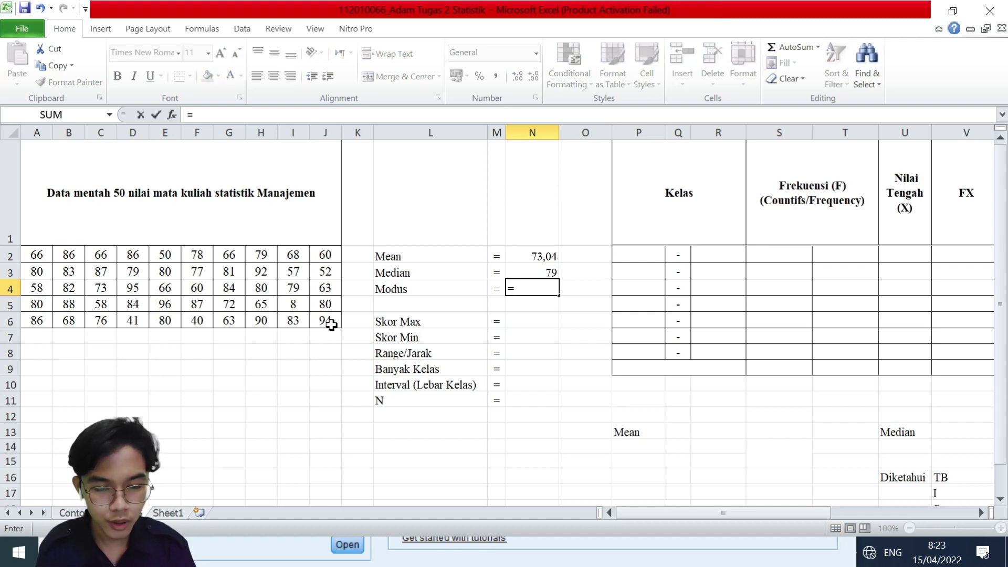
{"action": "type", "text": "mode"}
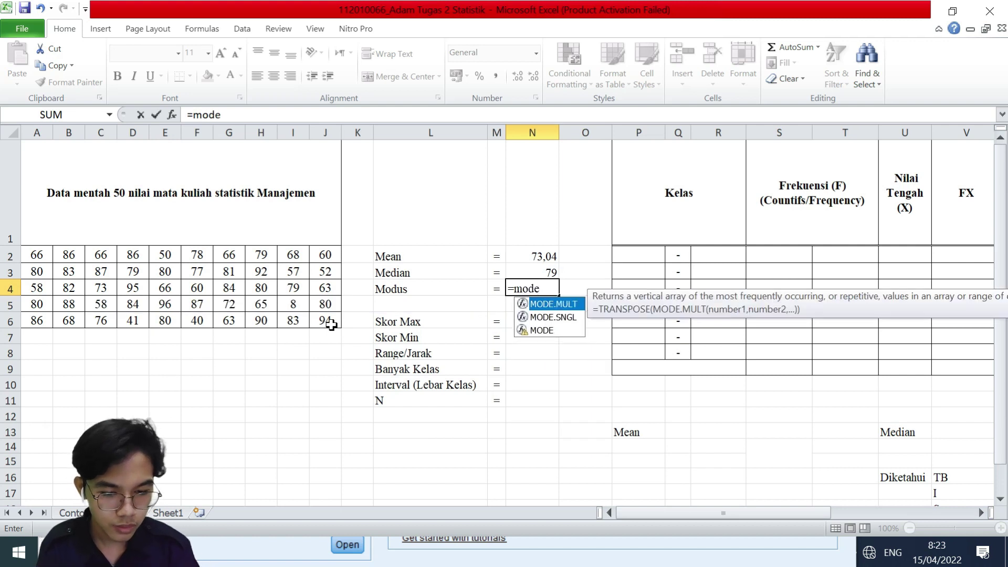
{"action": "type", "text": "("}
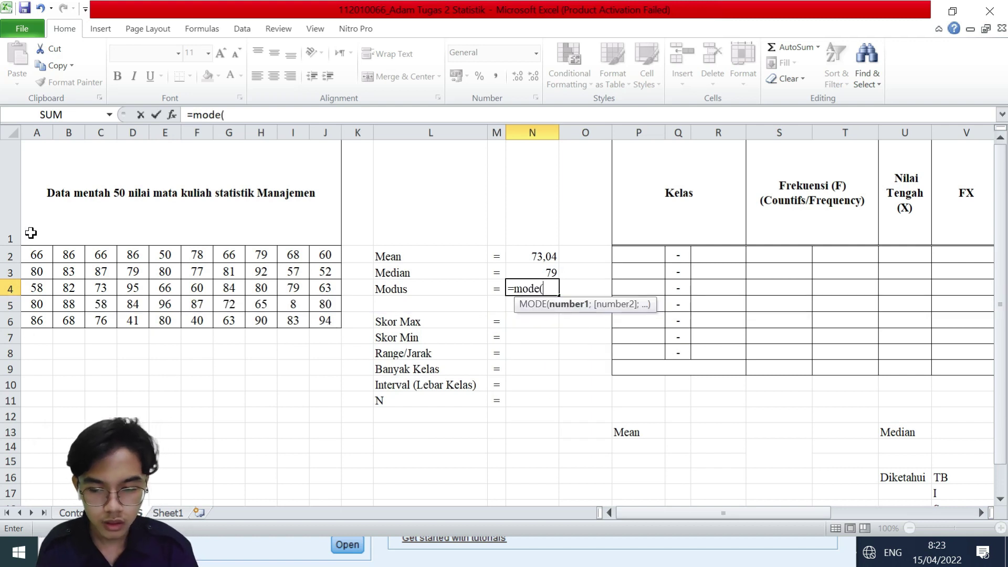
{"action": "left_click_drag", "start_coordinate": [36, 250], "coordinate": [334, 322]}
{"action": "type", "text": ")"}
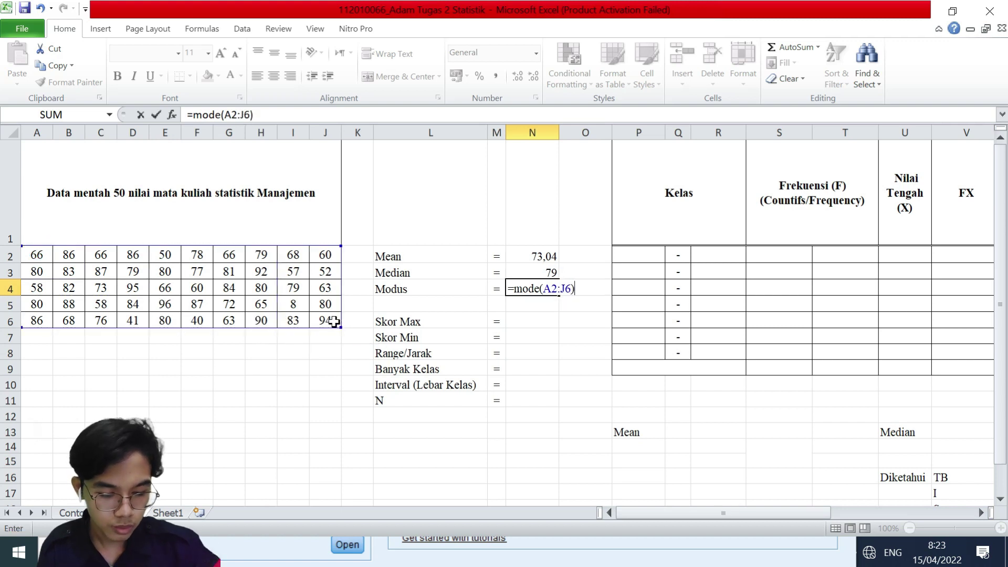
{"action": "key", "text": "Return"}
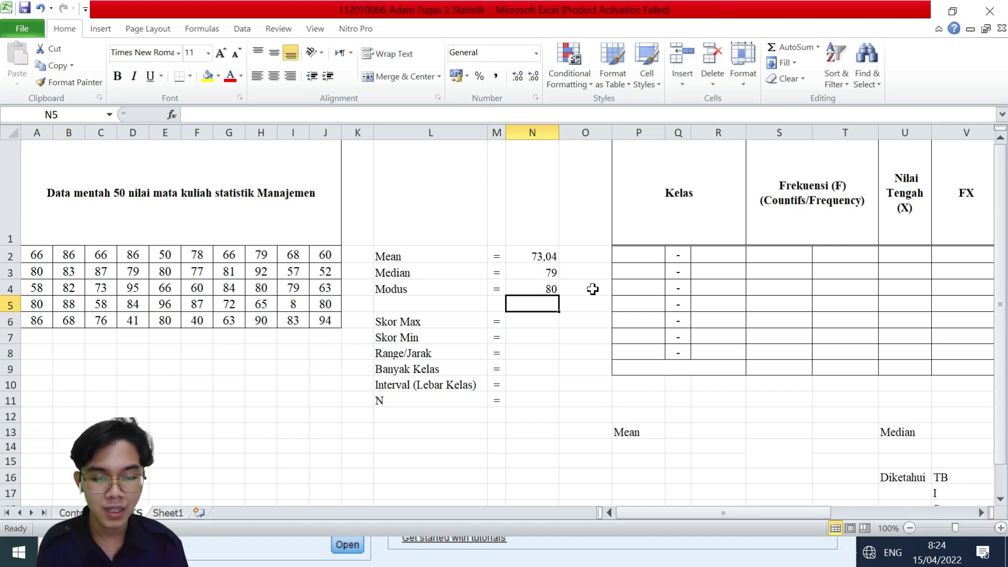
Count the raw scores for N in cell N11 with the COUNT function over A2:J6.
{"action": "left_click", "coordinate": [516, 329]}
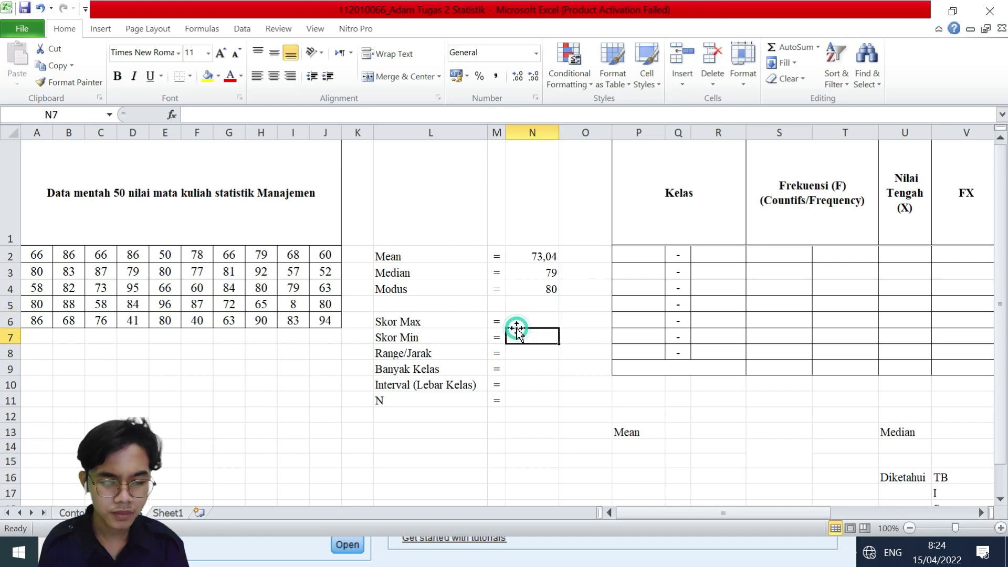
{"action": "left_click", "coordinate": [517, 323]}
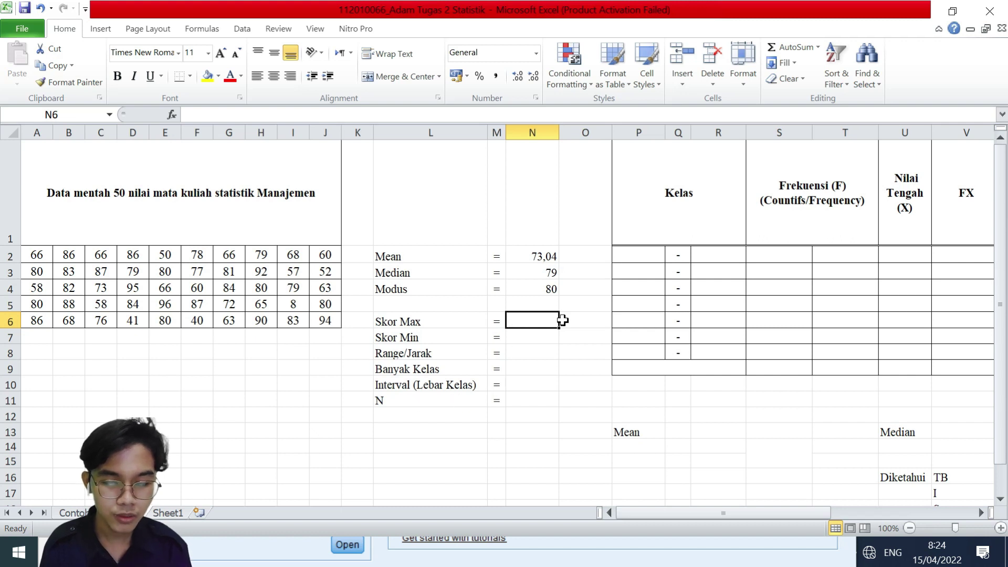
{"action": "left_click", "coordinate": [534, 399]}
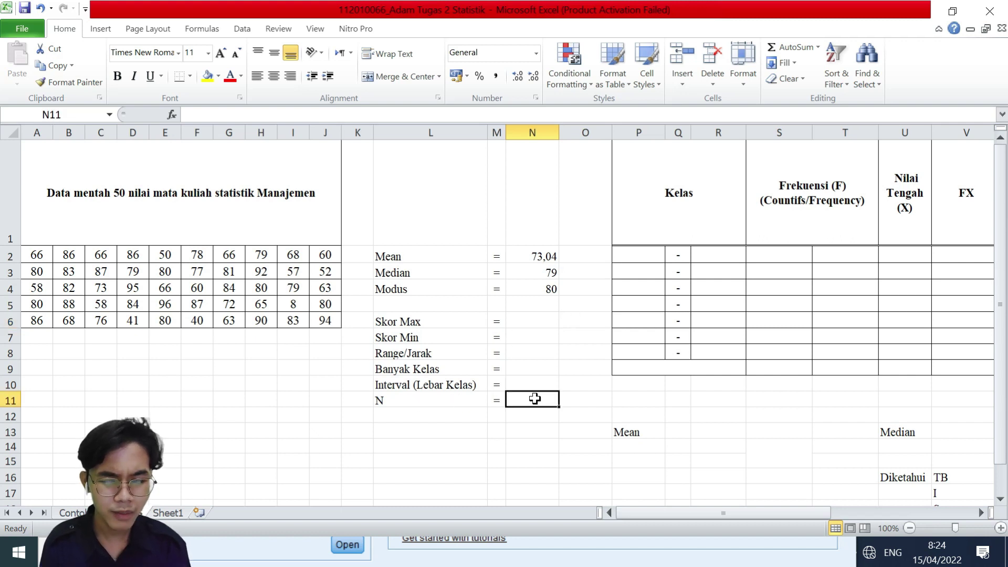
{"action": "type", "text": "="}
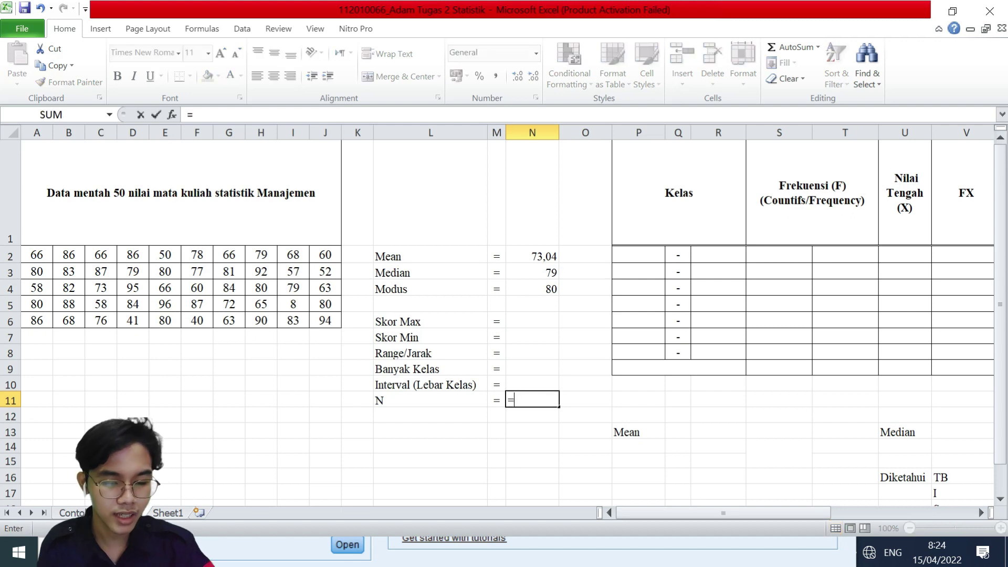
{"action": "type", "text": "count"}
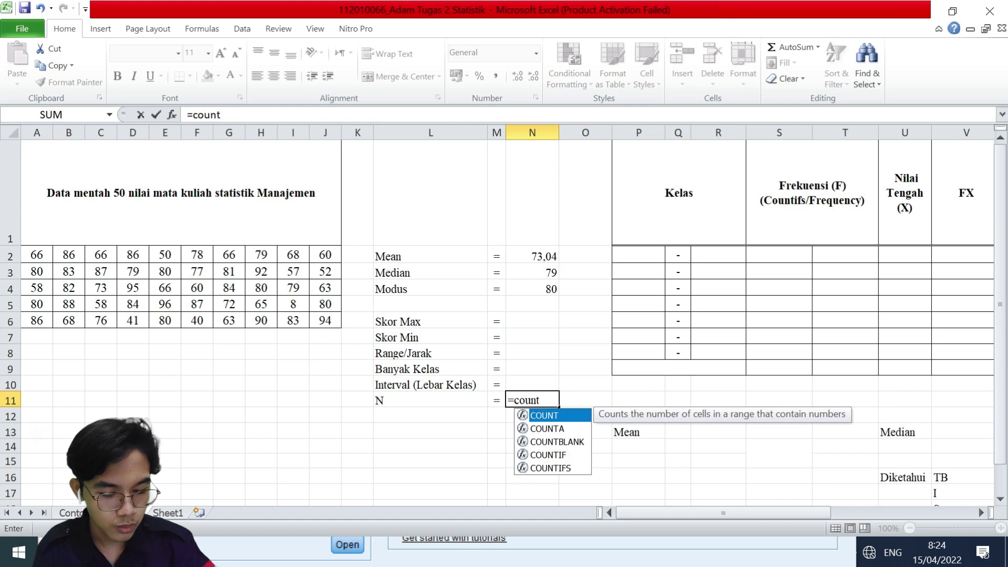
{"action": "type", "text": "("}
{"action": "left_click_drag", "start_coordinate": [37, 257], "coordinate": [69, 271]}
{"action": "left_click_drag", "start_coordinate": [298, 315], "coordinate": [329, 322]}
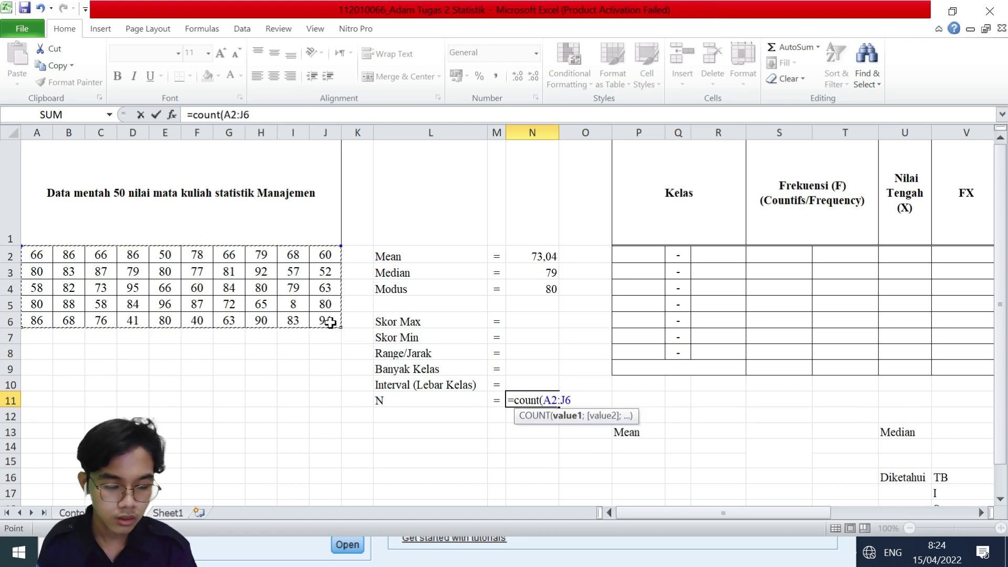
{"action": "key", "text": "Return"}
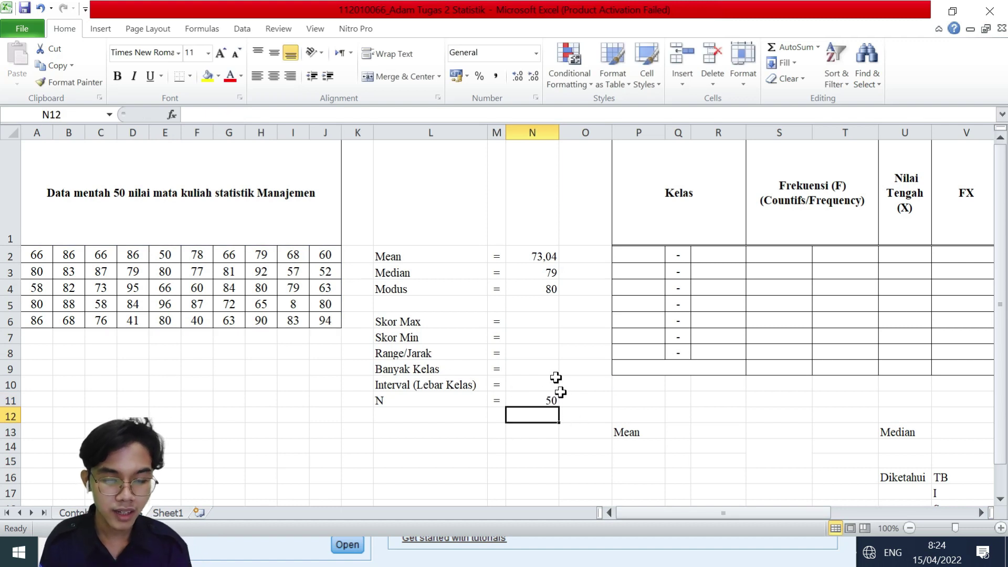
Calculate Skor Max in N6 with the formula =MAX(A2:J6) over the raw scores.
{"action": "left_click", "coordinate": [526, 320]}
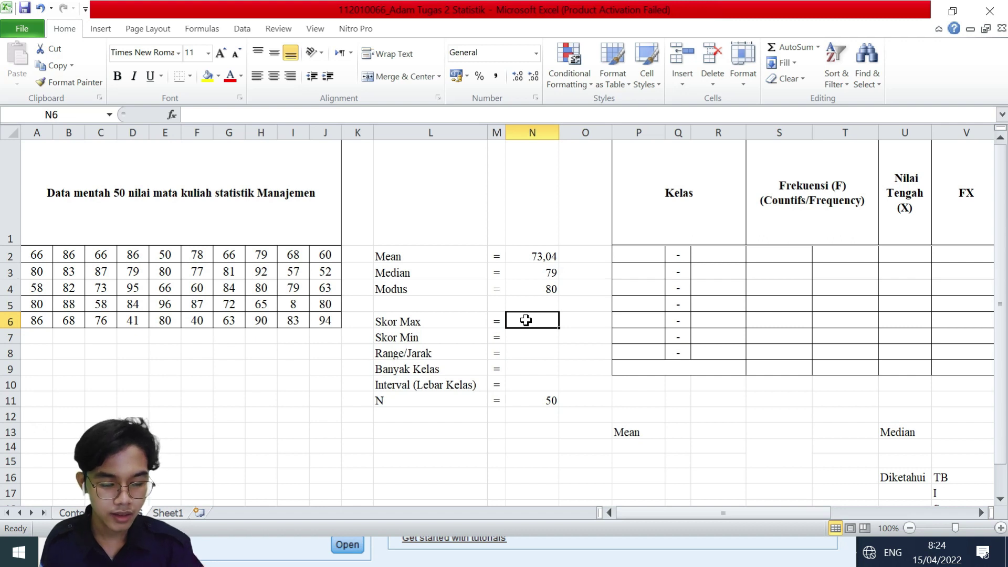
{"action": "type", "text": "=max"}
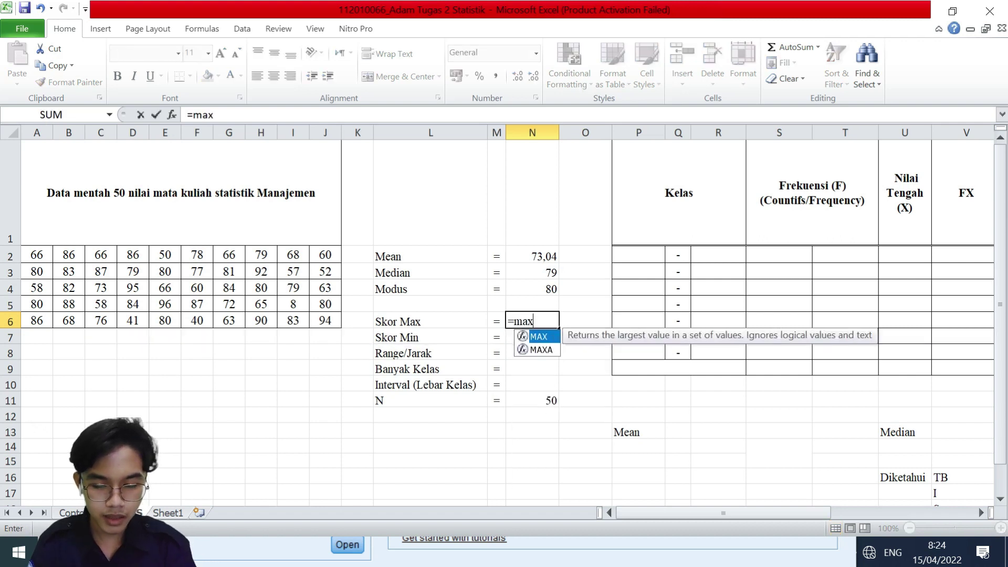
{"action": "type", "text": "("}
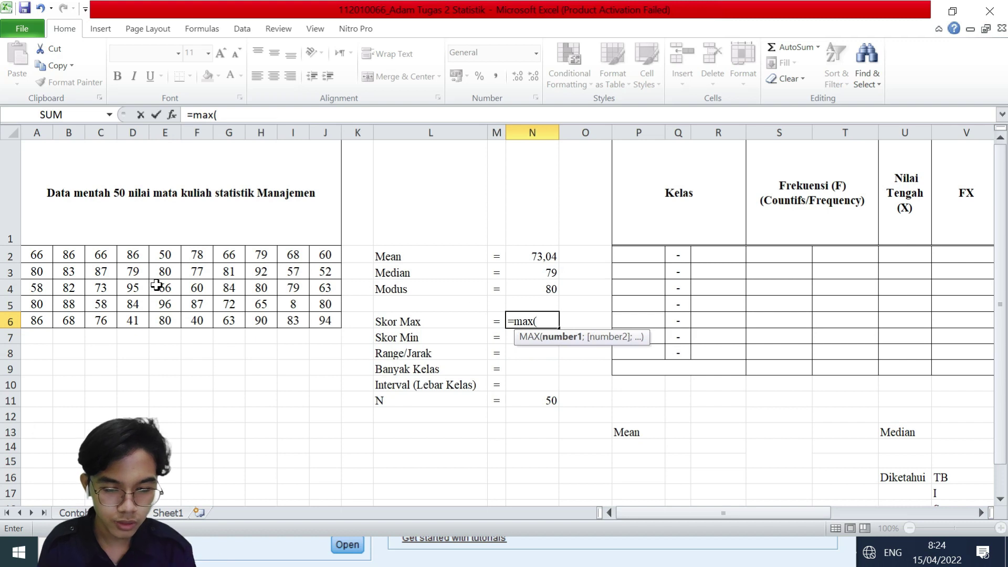
{"action": "left_click", "coordinate": [39, 253]}
{"action": "left_click_drag", "start_coordinate": [39, 254], "coordinate": [324, 318]}
{"action": "type", "text": ")"}
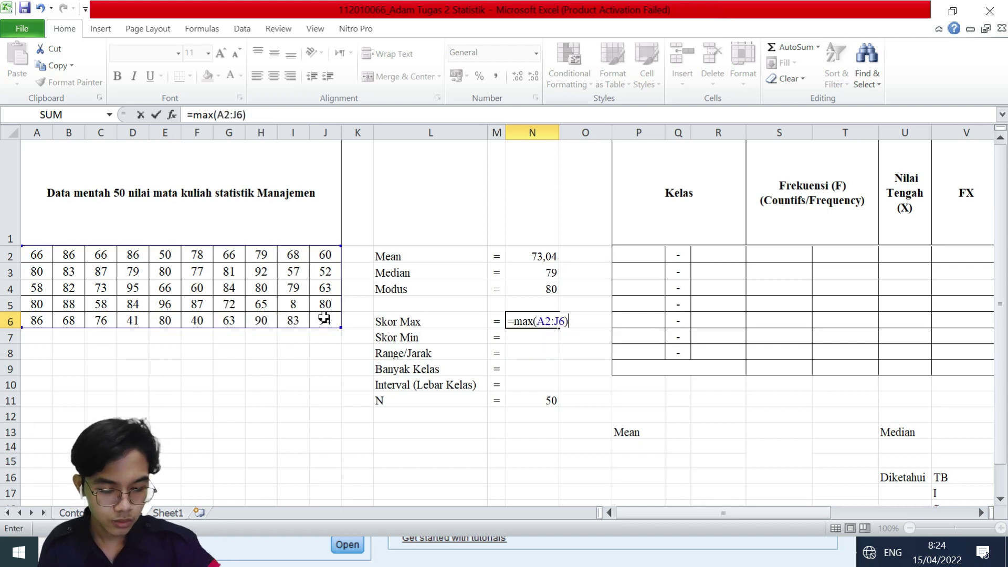
{"action": "key", "text": "Return"}
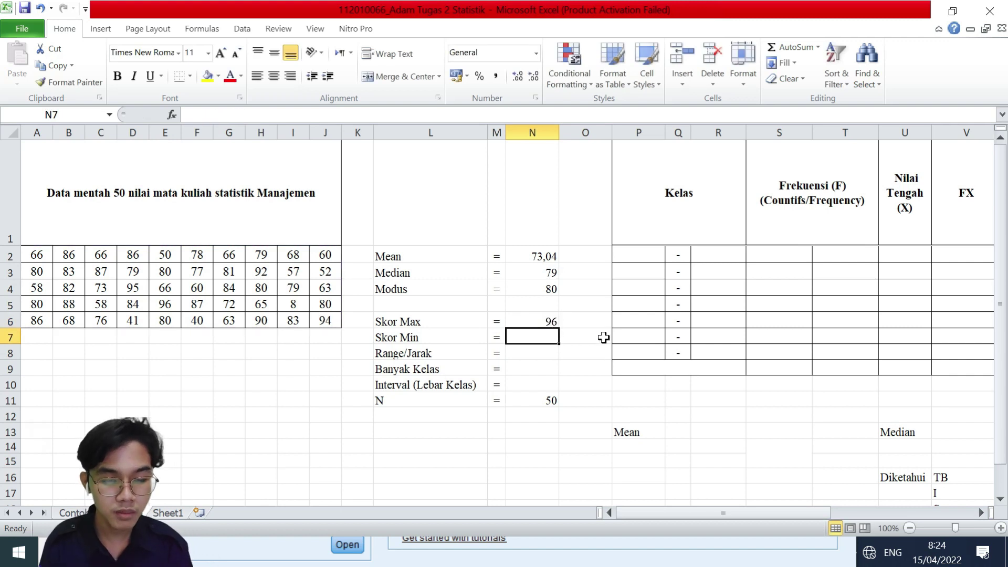
Calculate Skor Min in N7 with the formula =MIN(A2:J6) over the raw scores.
{"action": "type", "text": "=mi"}
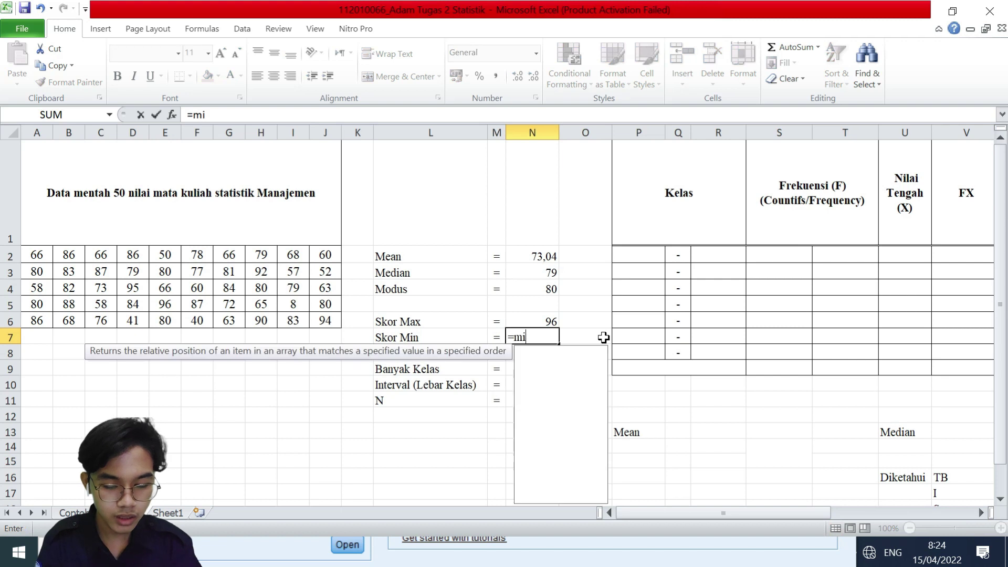
{"action": "type", "text": "n("}
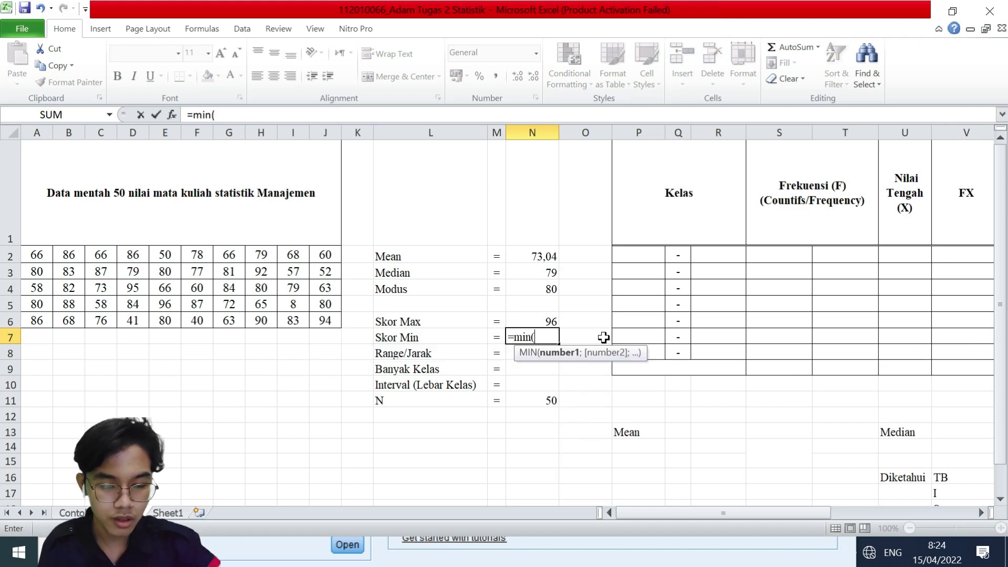
{"action": "left_click_drag", "start_coordinate": [31, 256], "coordinate": [327, 316]}
{"action": "type", "text": ")"}
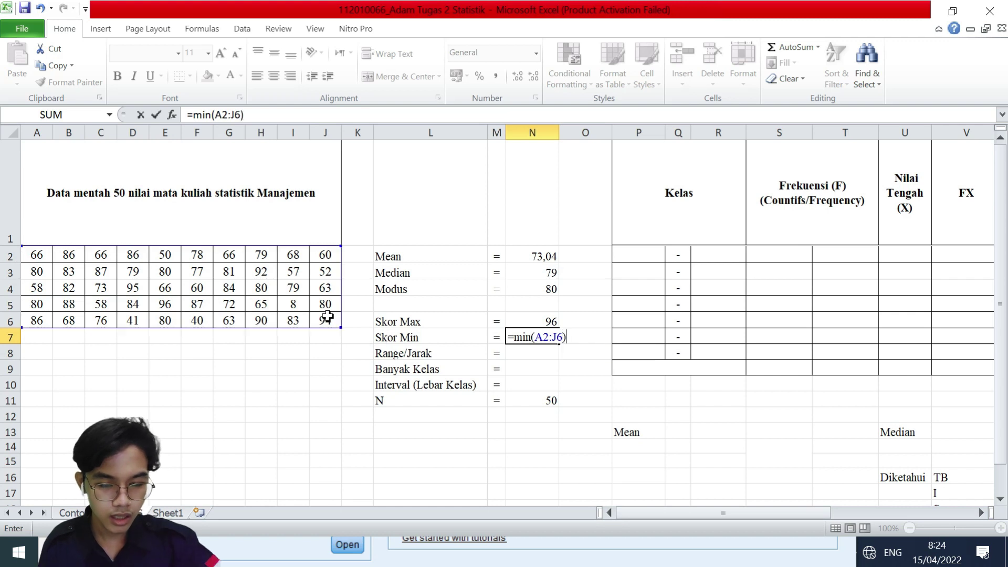
{"action": "key", "text": "Return"}
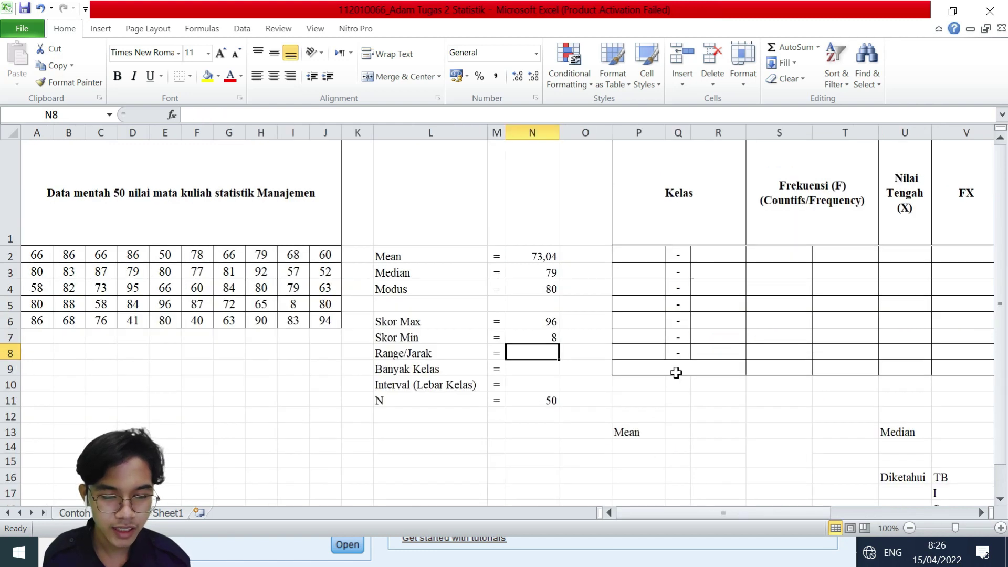
Calculate Range/Jarak in N8 by subtracting Skor Min from Skor Max with =N6-N7.
{"action": "left_click", "coordinate": [585, 368]}
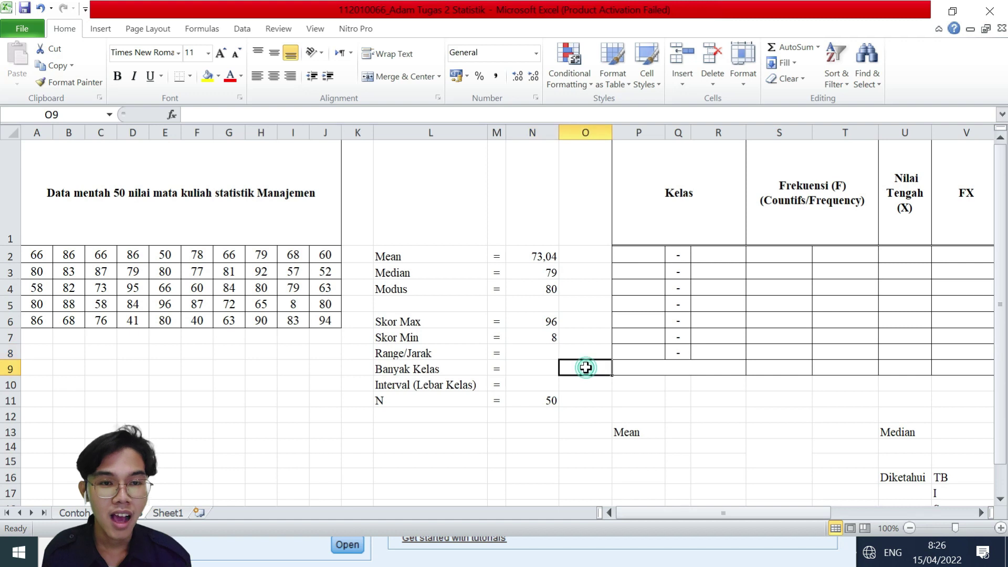
{"action": "left_click", "coordinate": [543, 351]}
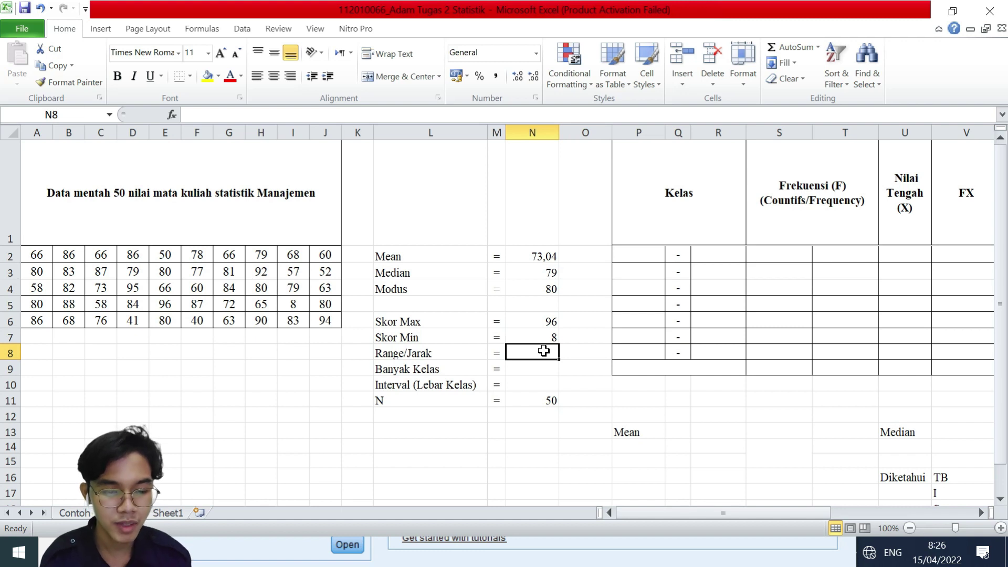
{"action": "type", "text": "="}
{"action": "left_click", "coordinate": [551, 318]}
{"action": "type", "text": "-"}
{"action": "left_click", "coordinate": [535, 332]}
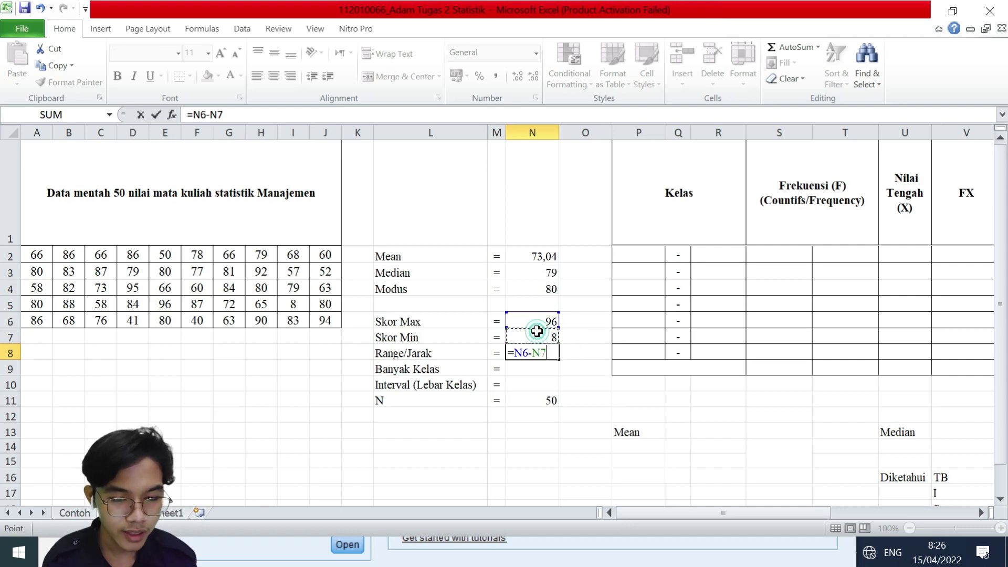
{"action": "key", "text": "Return"}
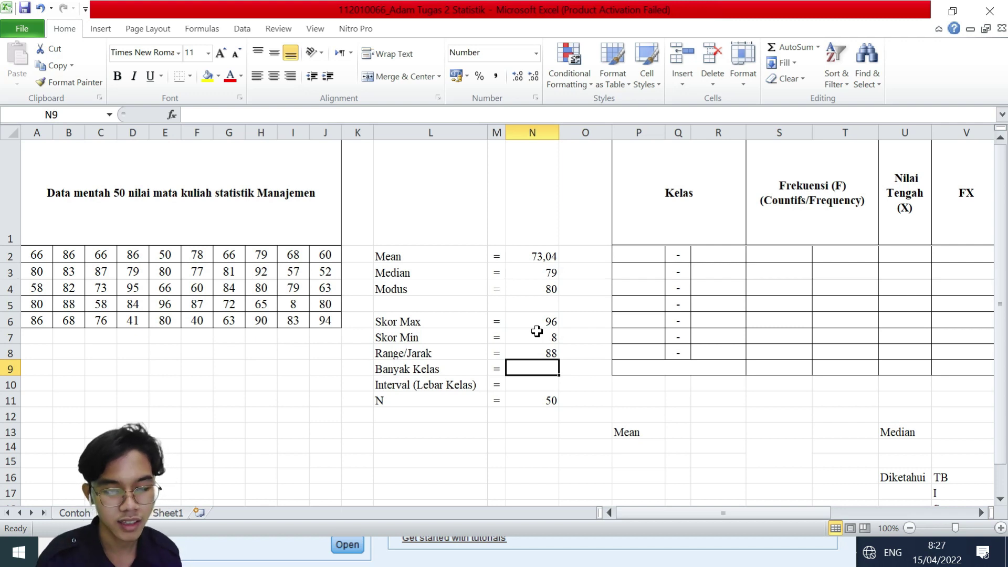
Calculate Banyak Kelas in N9 with the formula =(1+3,322)*LOG(N11).
{"action": "type", "text": "="}
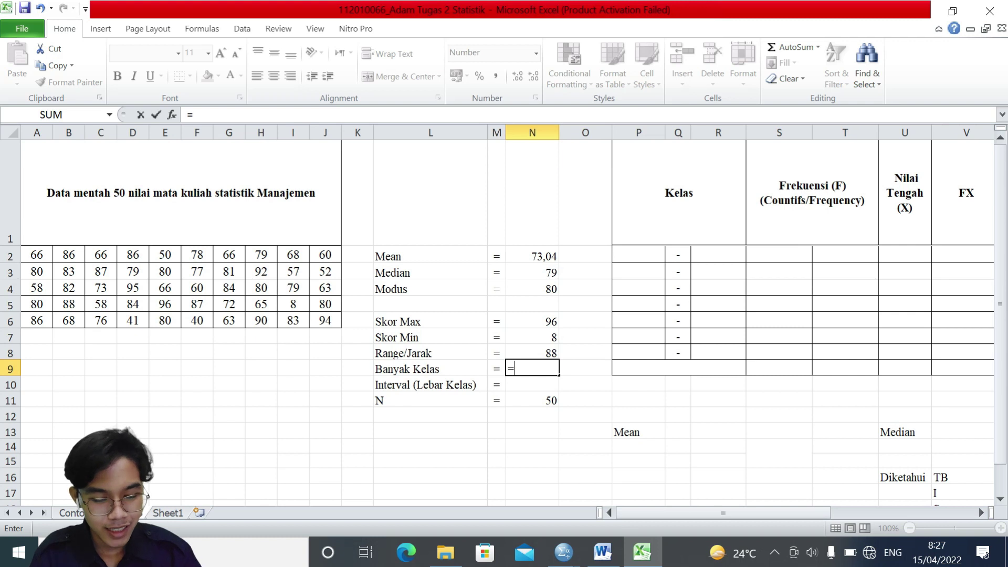
{"action": "type", "text": ")"}
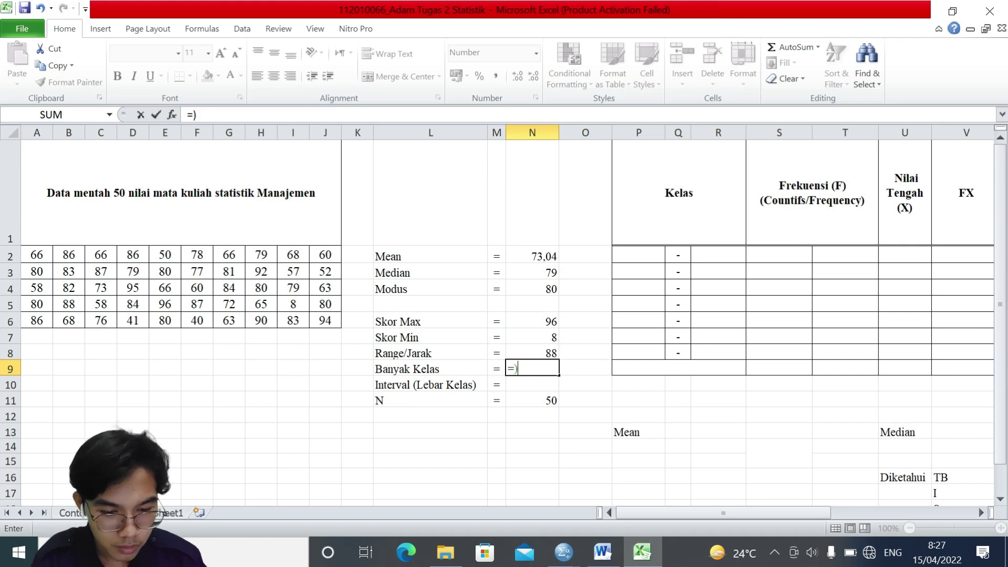
{"action": "key", "text": "BackSpace"}
{"action": "type", "text": "(1+3,322"}
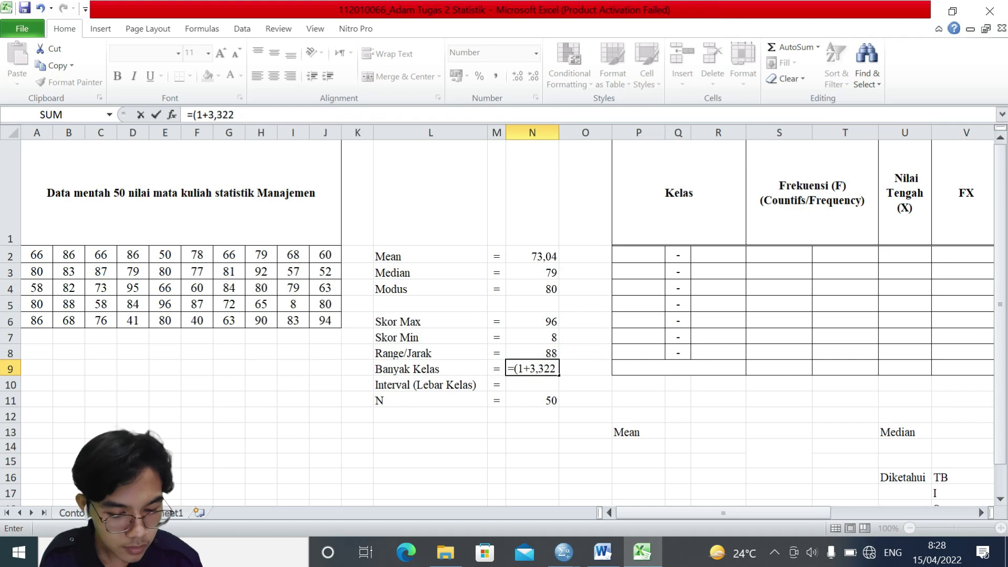
{"action": "type", "text": ")"}
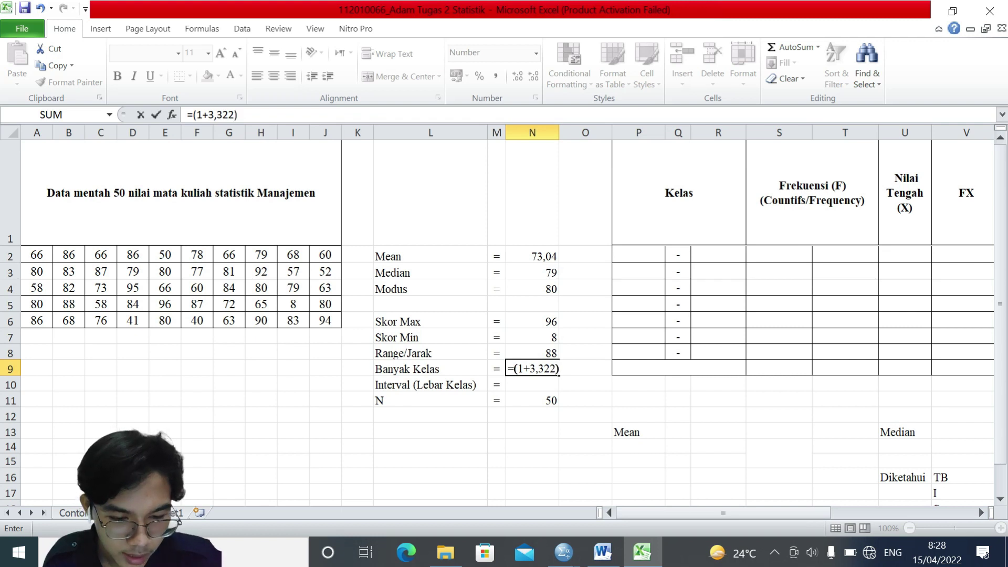
{"action": "type", "text": "*l"}
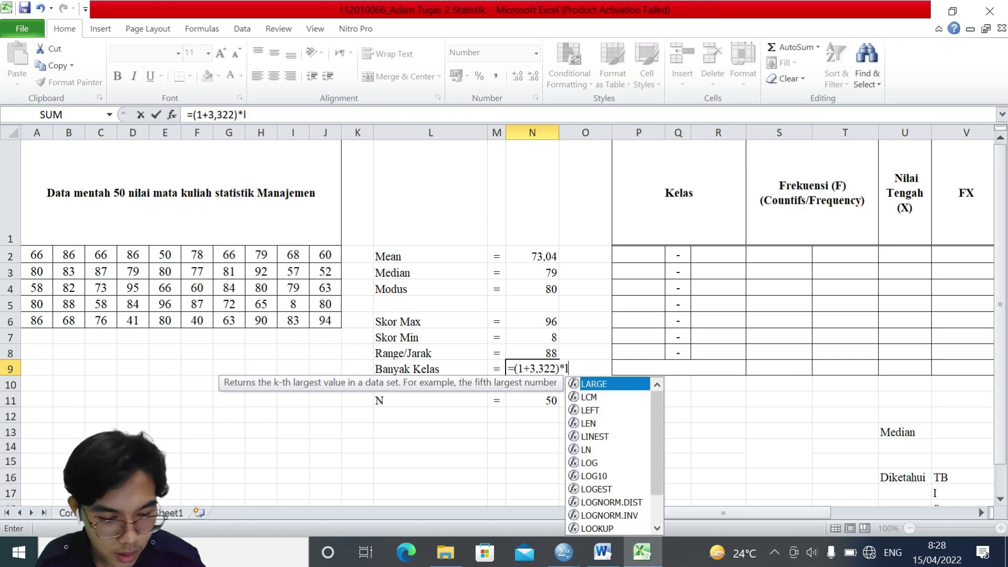
{"action": "type", "text": "og("}
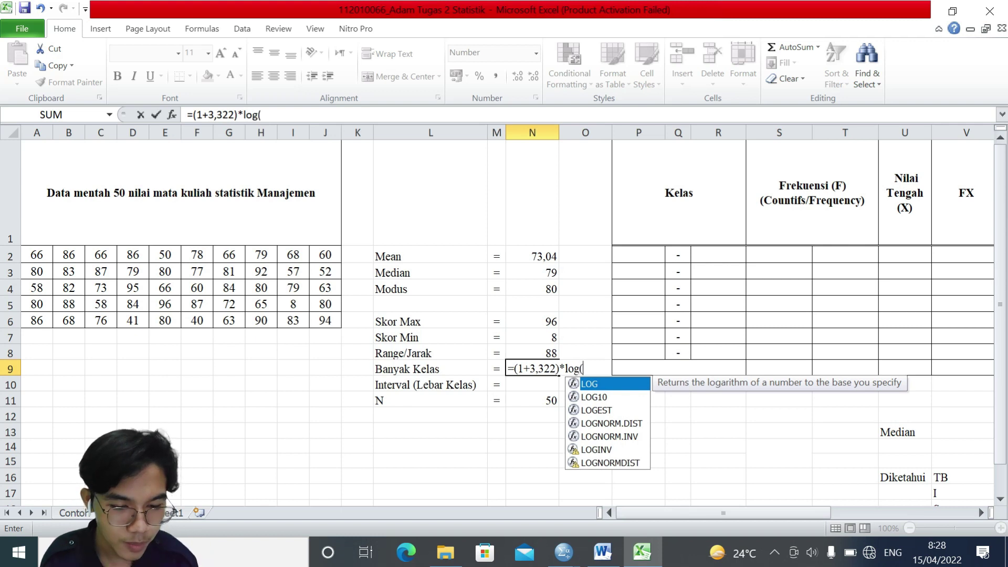
{"action": "left_click", "coordinate": [549, 401]}
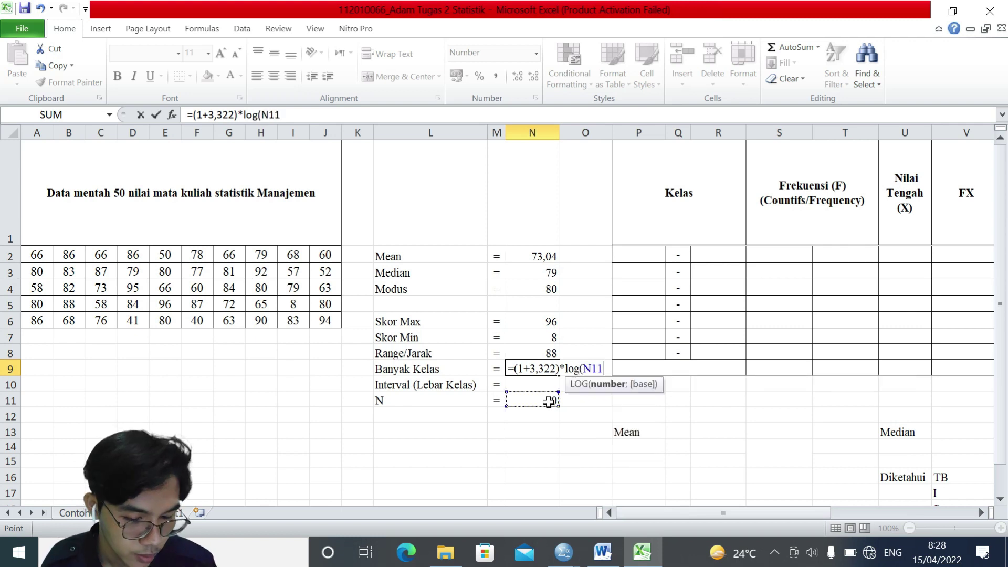
{"action": "type", "text": ")"}
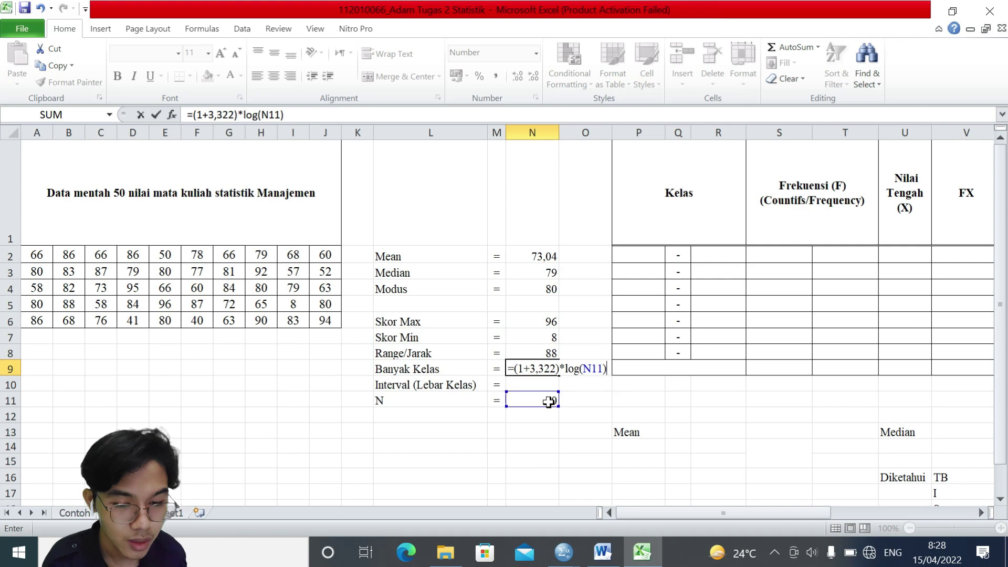
{"action": "key", "text": "Return"}
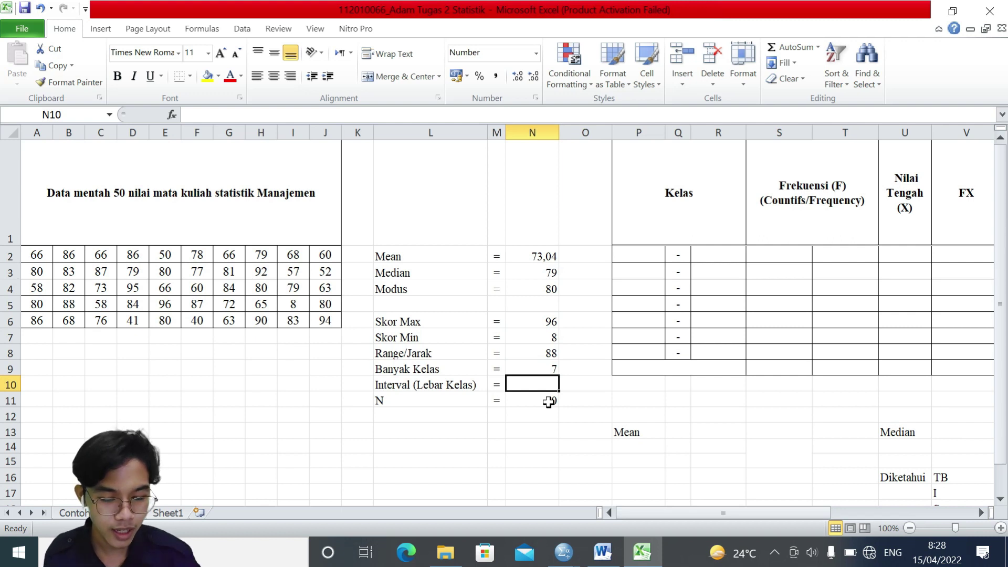
Calculate Interval (Lebar Kelas) in N10 by dividing the range by the class count with =N8/N9.
{"action": "type", "text": "="}
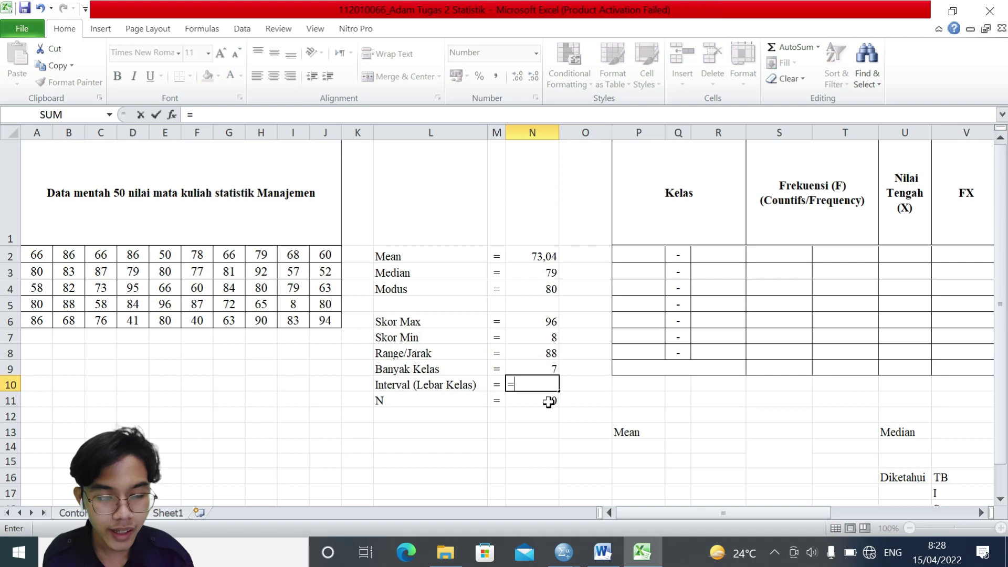
{"action": "left_click", "coordinate": [535, 352]}
{"action": "type", "text": "/"}
{"action": "left_click", "coordinate": [549, 367]}
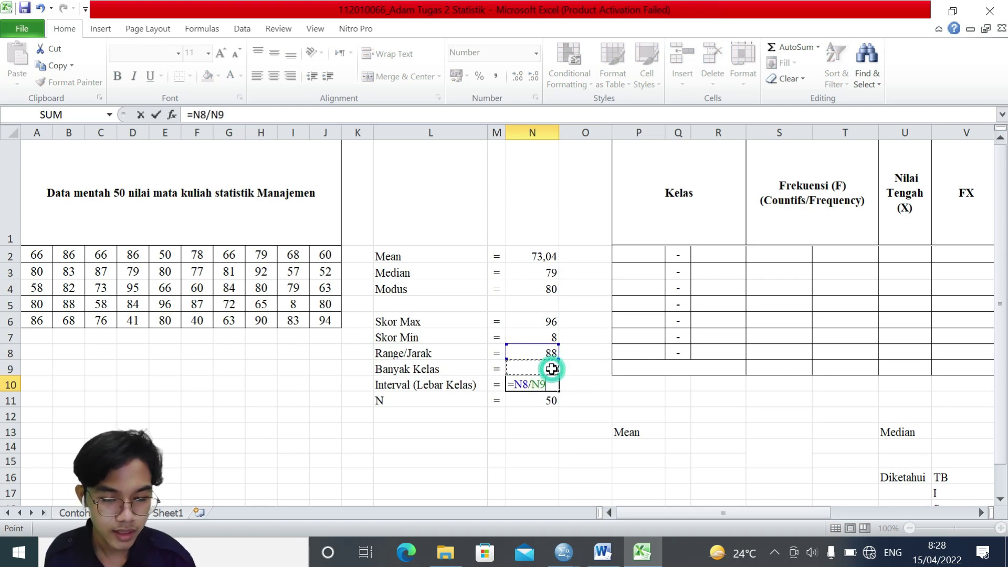
{"action": "key", "text": "Return"}
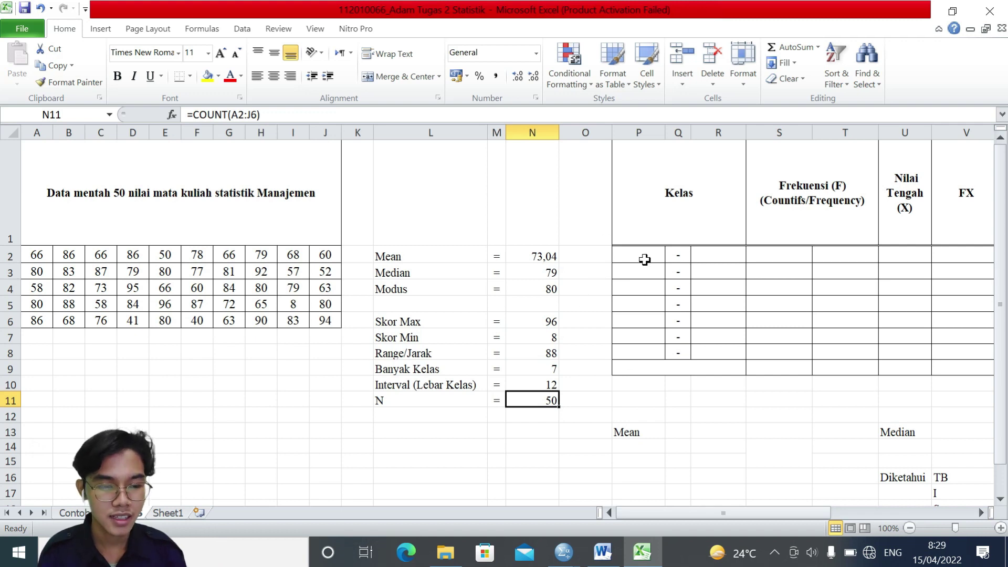
Link the first Kelas lower limit in P2 to Skor Min with the formula =N7.
{"action": "left_click", "coordinate": [546, 336]}
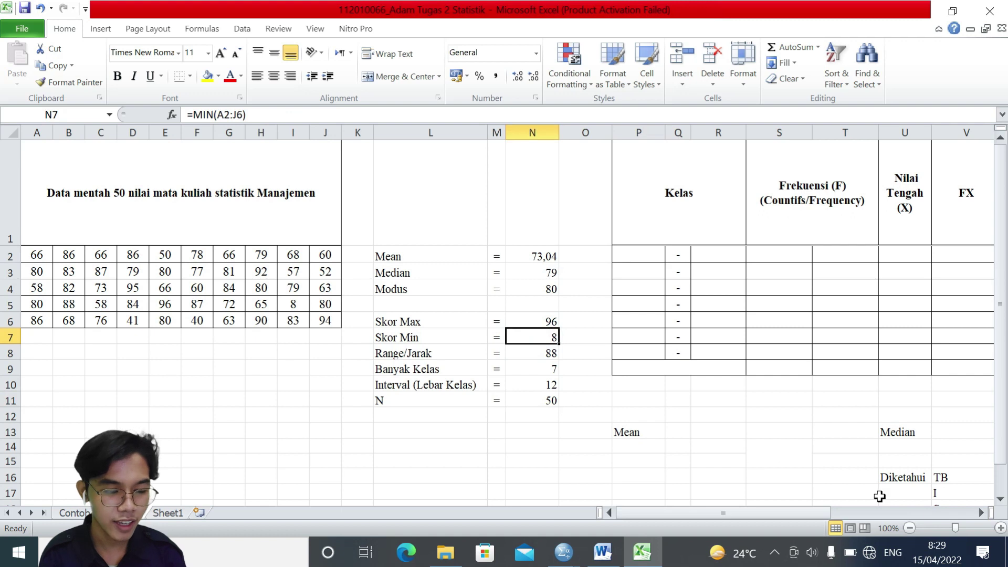
{"action": "left_click", "coordinate": [981, 513]}
{"action": "left_click_drag", "start_coordinate": [981, 513], "coordinate": [981, 512]}
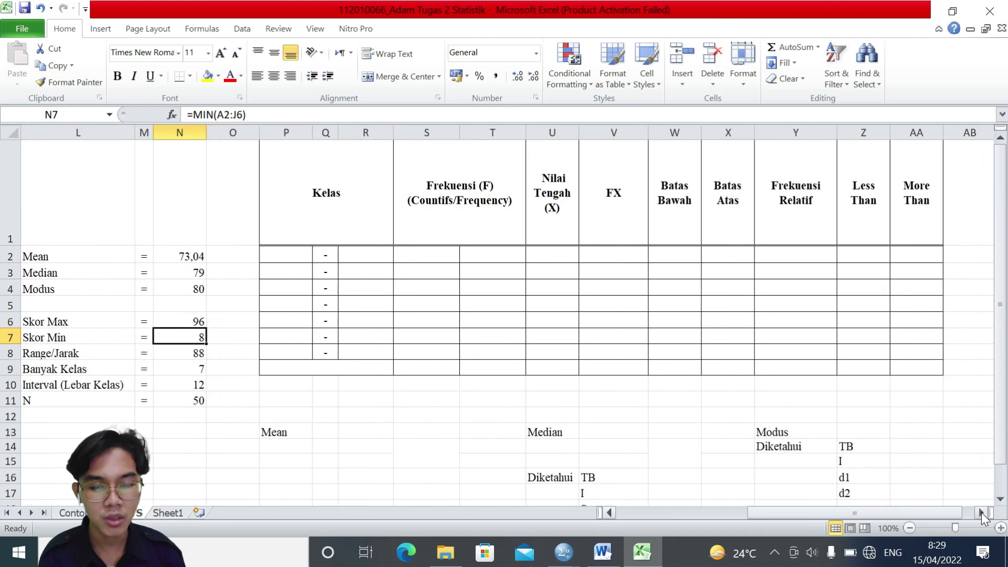
{"action": "left_click", "coordinate": [266, 256]}
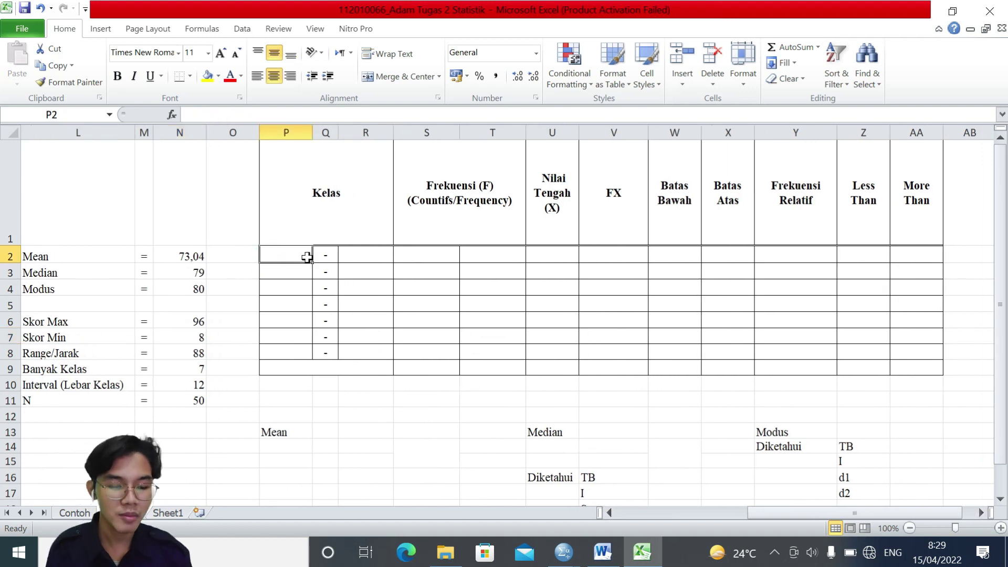
{"action": "type", "text": "="}
{"action": "left_click", "coordinate": [202, 340]}
{"action": "key", "text": "Return"}
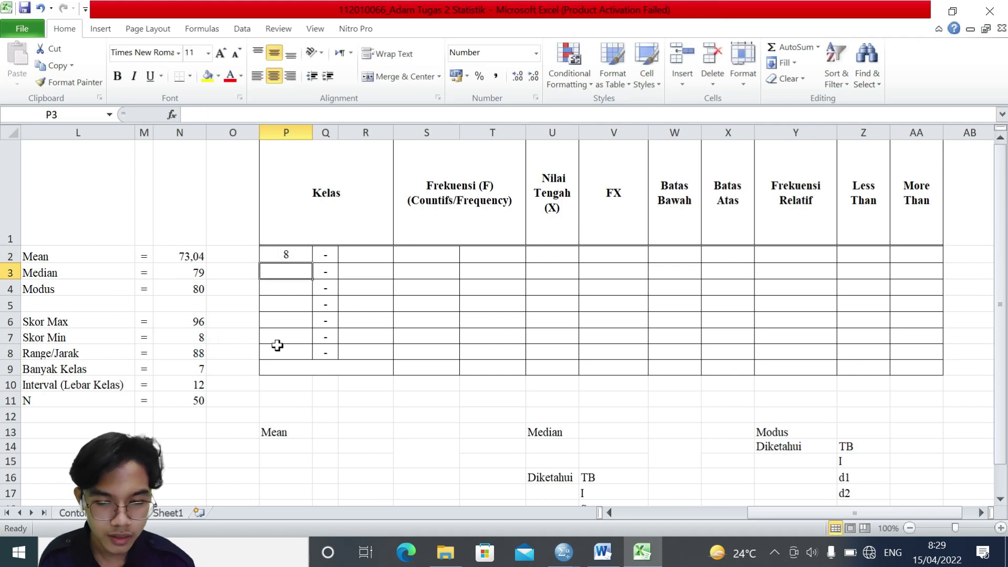
Calculate the first Kelas upper limit in R2 with the formula =P2+11.
{"action": "left_click", "coordinate": [376, 255]}
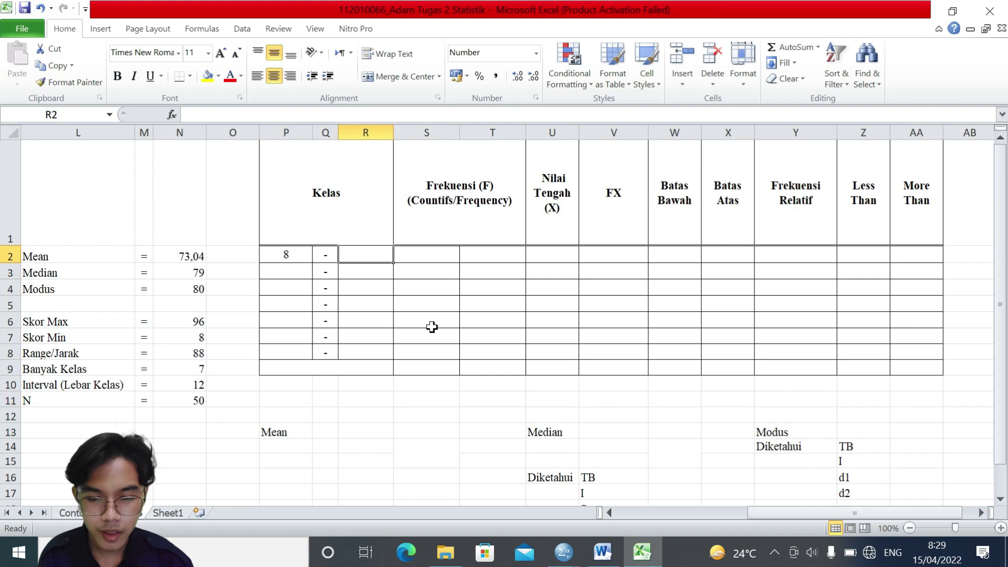
{"action": "type", "text": "="}
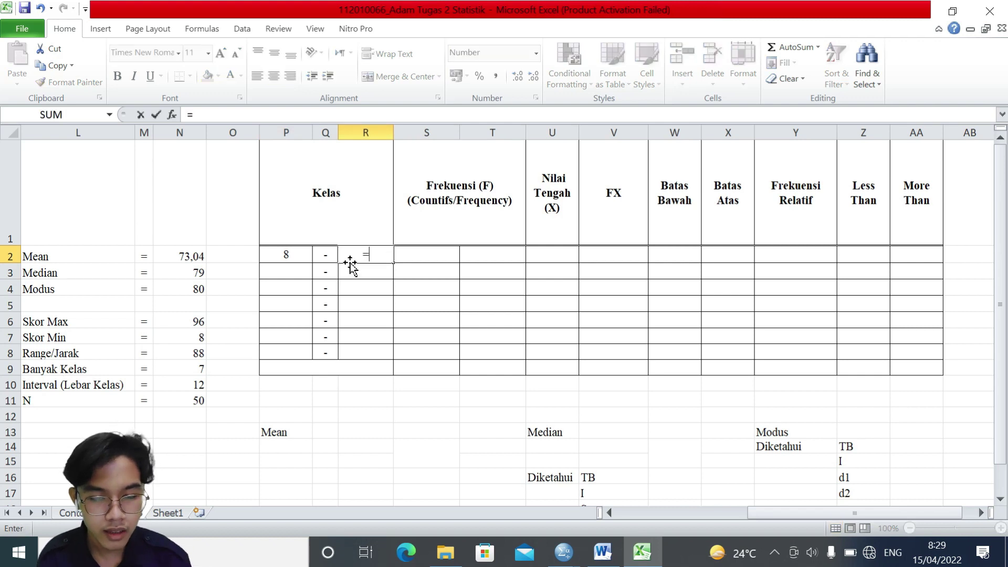
{"action": "left_click", "coordinate": [294, 253]}
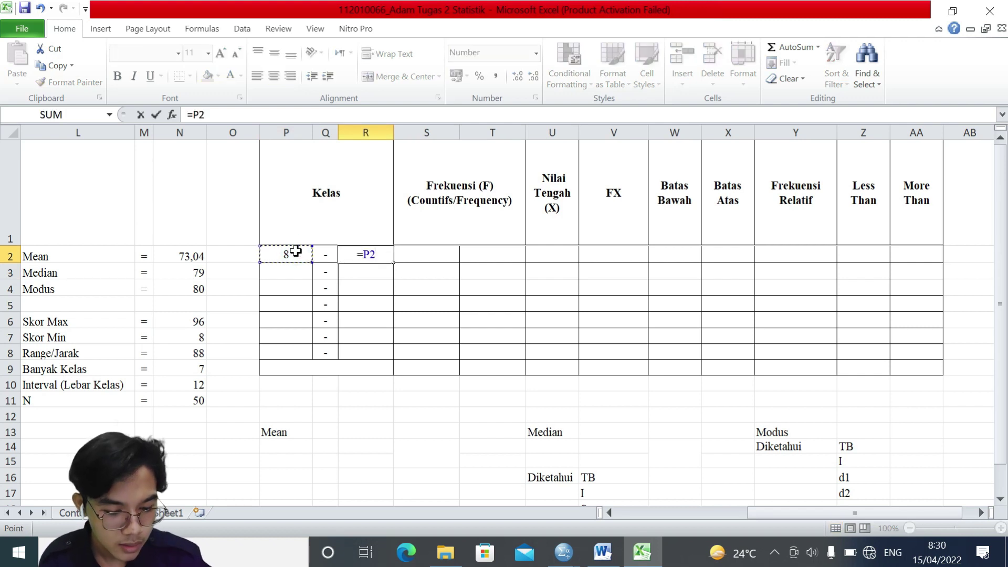
{"action": "type", "text": "+11"}
{"action": "key", "text": "Return"}
Replace the formula in P2, the first Kelas lower limit, with the constant 8.
{"action": "left_click", "coordinate": [297, 255]}
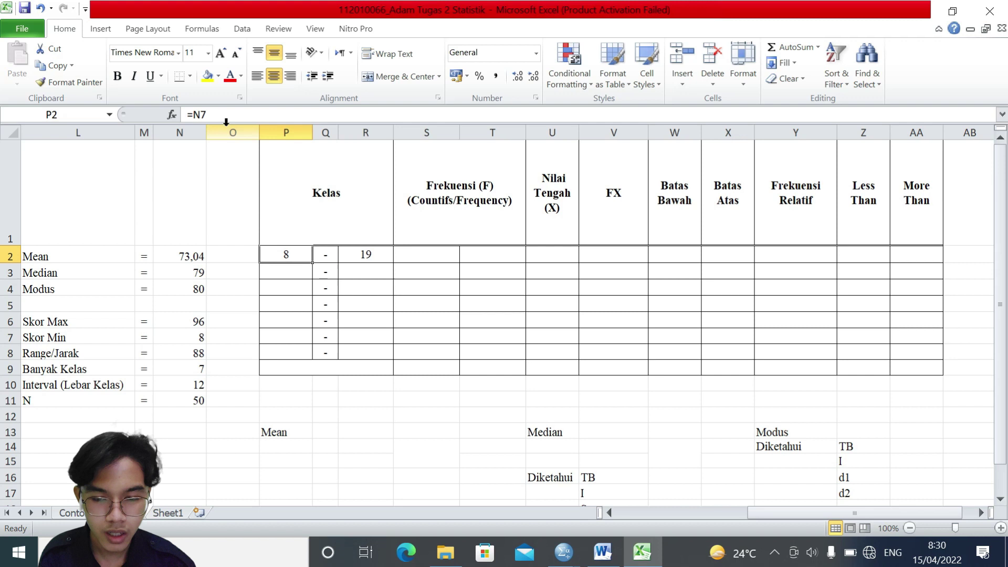
{"action": "left_click", "coordinate": [209, 115]}
{"action": "key", "text": "BackSpace"}
{"action": "key", "text": "BackSpace"}
{"action": "key", "text": "BackSpace"}
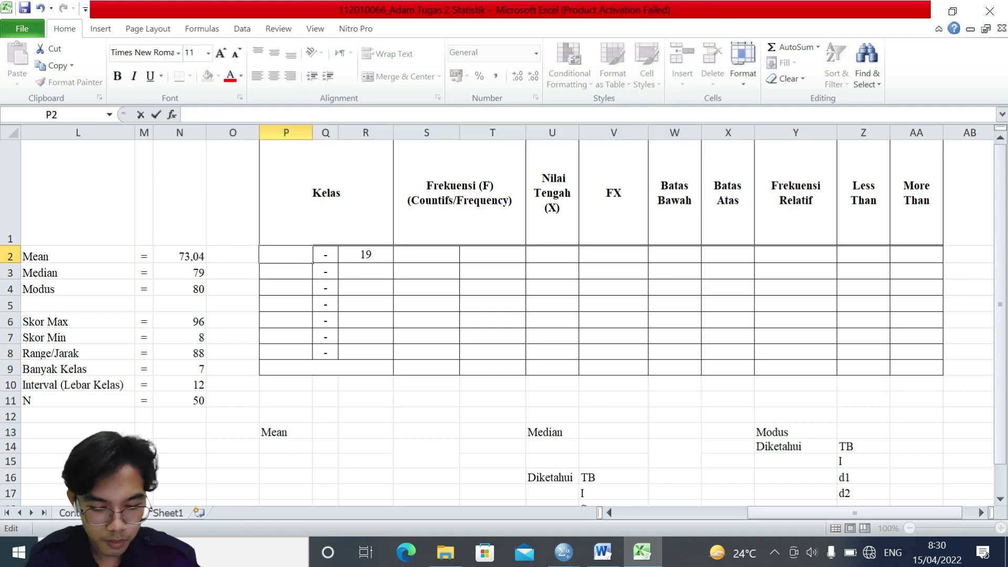
{"action": "type", "text": "8"}
{"action": "key", "text": "Return"}
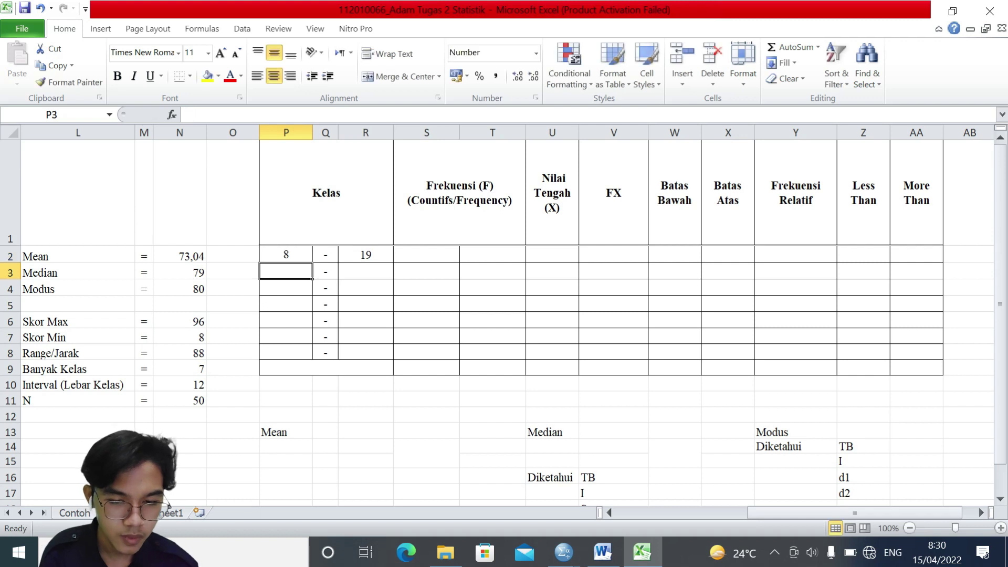
Change the first Kelas upper limit formula in R2 to =P2+12.
{"action": "left_click", "coordinate": [367, 253]}
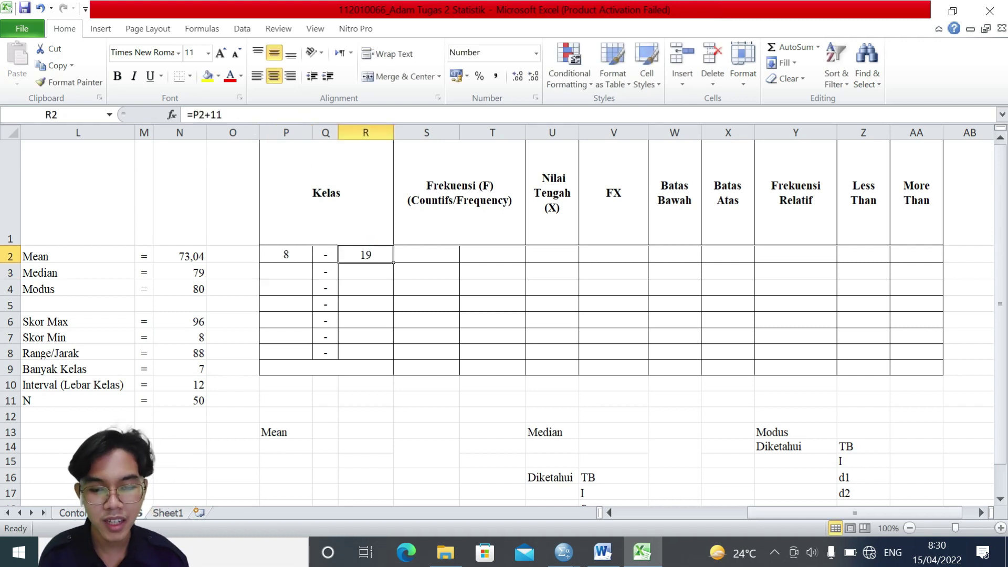
{"action": "key", "text": "F2"}
{"action": "key", "text": "BackSpace"}
{"action": "type", "text": "12"}
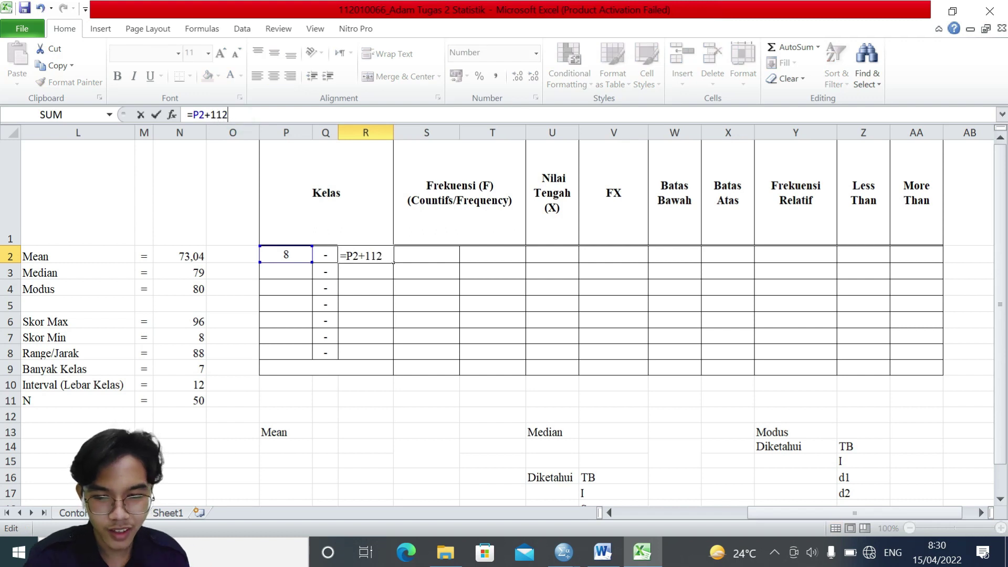
{"action": "key", "text": "BackSpace"}
{"action": "key", "text": "BackSpace"}
{"action": "type", "text": "2"}
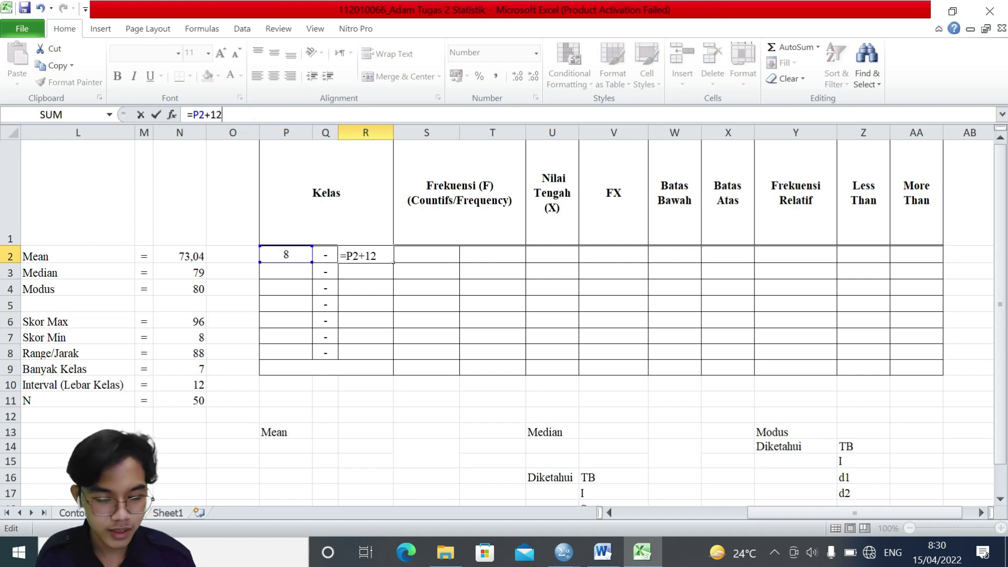
{"action": "key", "text": "Return"}
{"action": "left_click", "coordinate": [296, 261]}
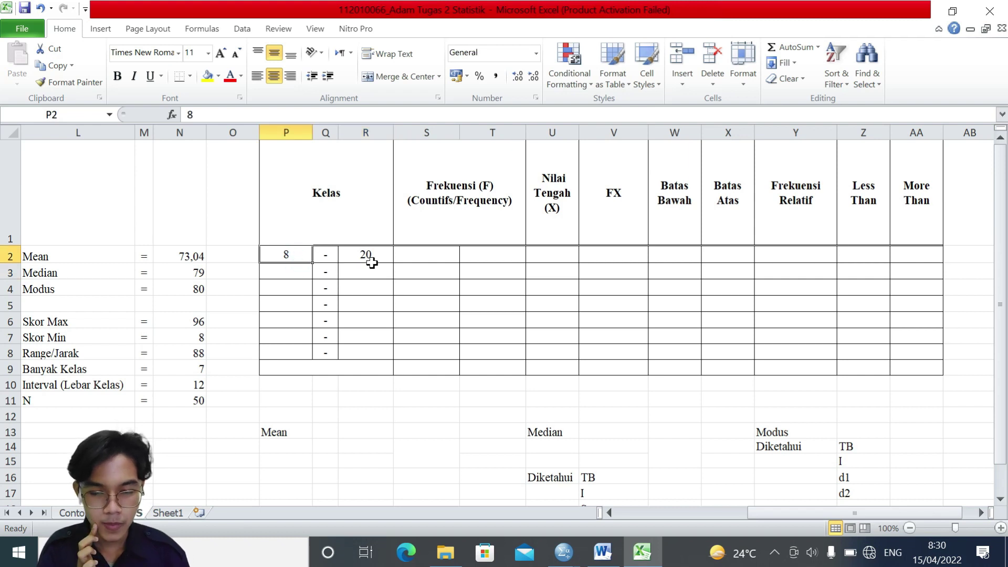
Calculate the second Kelas lower limit in P3 with the formula =R2+1.
{"action": "left_click", "coordinate": [277, 270]}
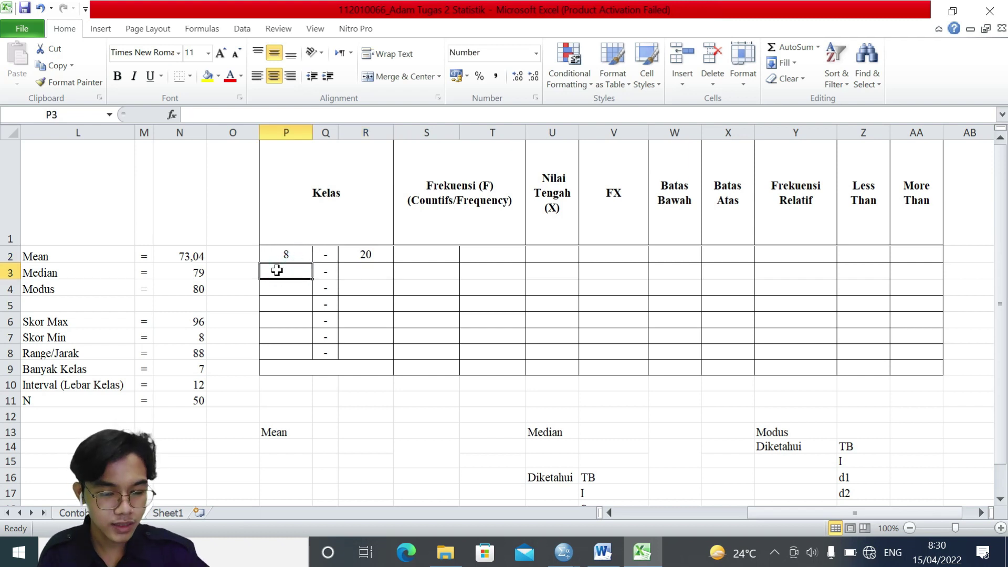
{"action": "type", "text": "="}
{"action": "left_click", "coordinate": [380, 255]}
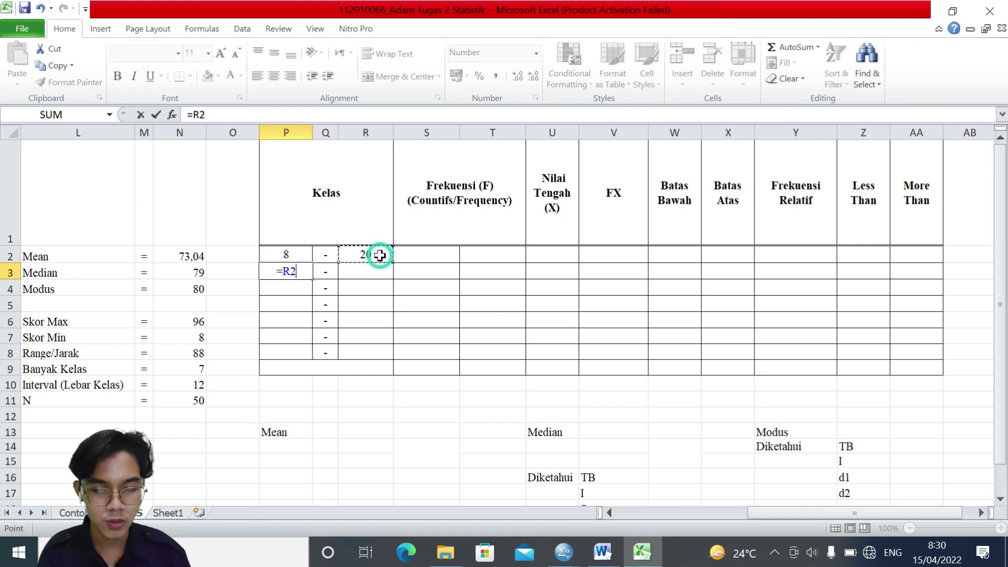
{"action": "type", "text": "+1"}
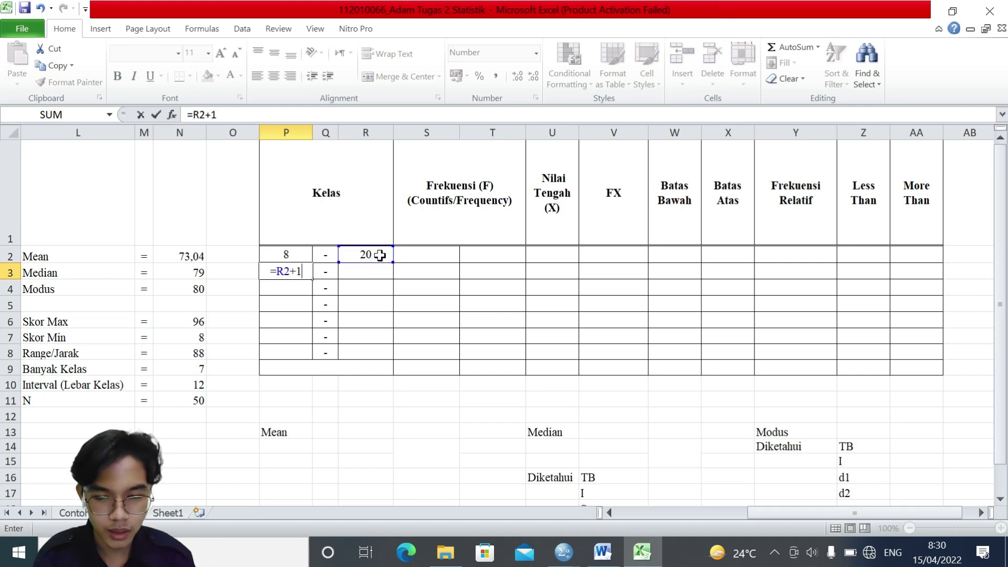
{"action": "key", "text": "Return"}
Fill the lower limit formula from P3 down to P8 and the upper limit formula from R2 down to R8.
{"action": "left_click", "coordinate": [298, 269]}
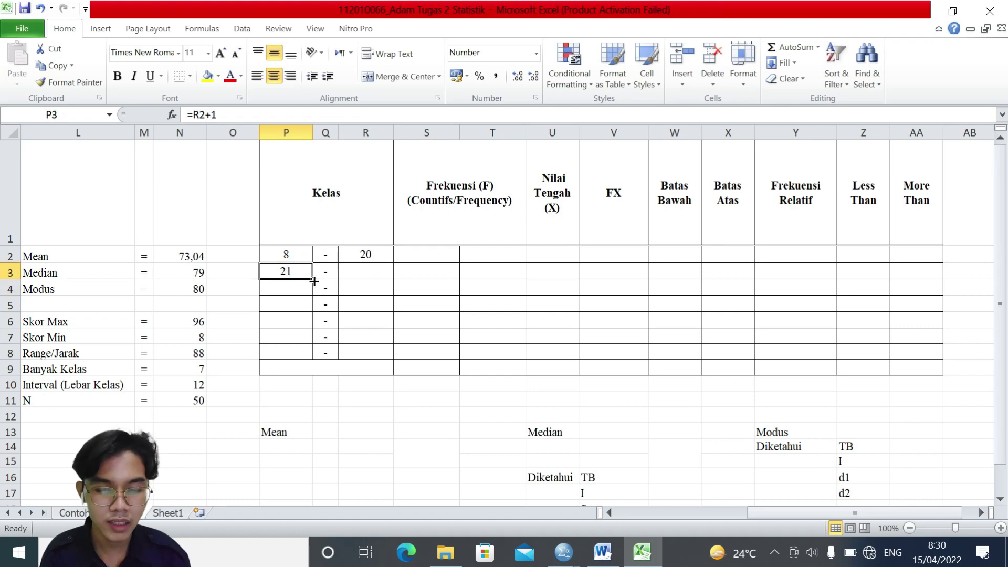
{"action": "left_click_drag", "start_coordinate": [313, 278], "coordinate": [295, 355]}
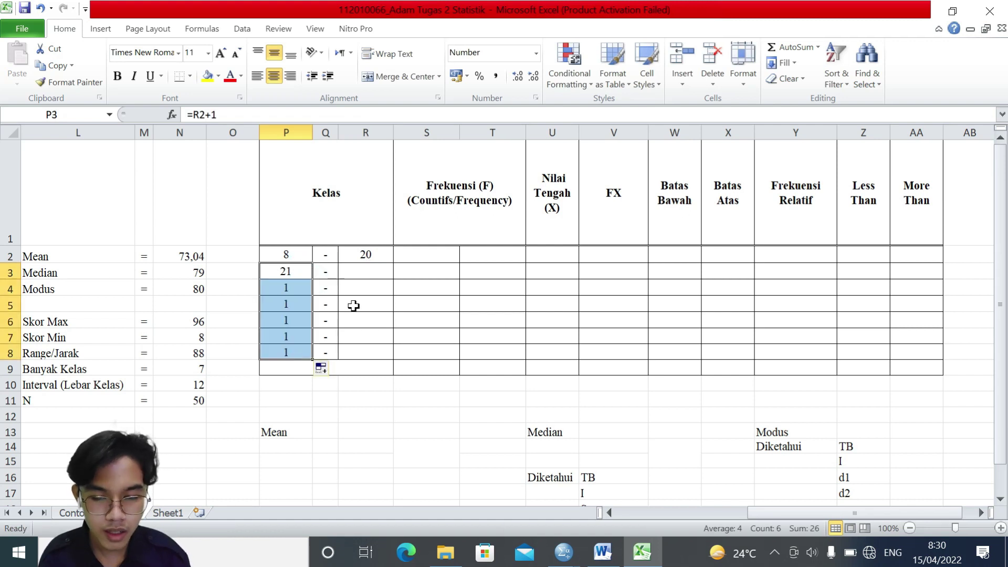
{"action": "left_click", "coordinate": [384, 257]}
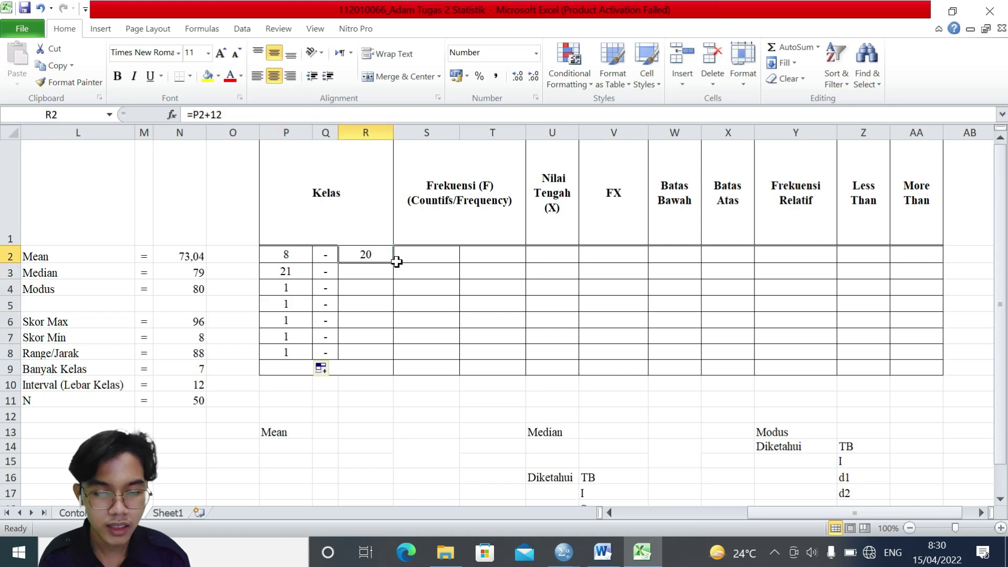
{"action": "left_click_drag", "start_coordinate": [395, 262], "coordinate": [382, 360]}
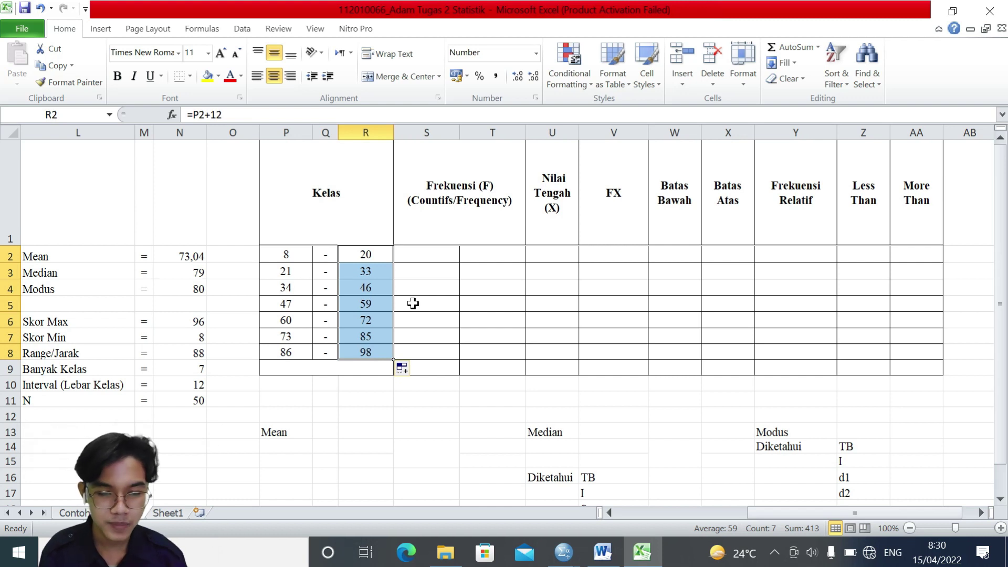
Start a COUNTIFS formula in S2, the first Frekuensi cell, with the raw scores A2:J6 as the first criteria range.
{"action": "left_click", "coordinate": [440, 255]}
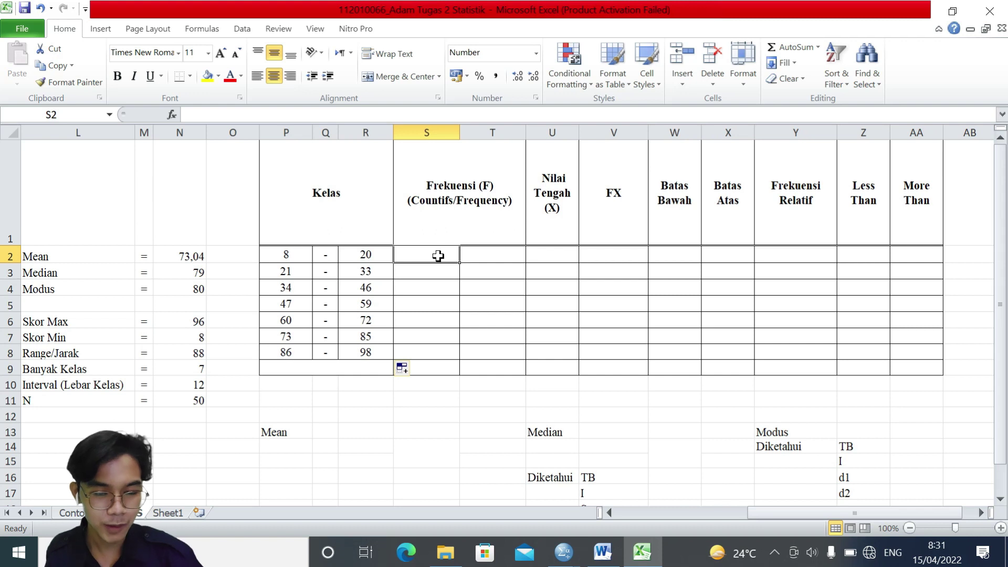
{"action": "type", "text": "="}
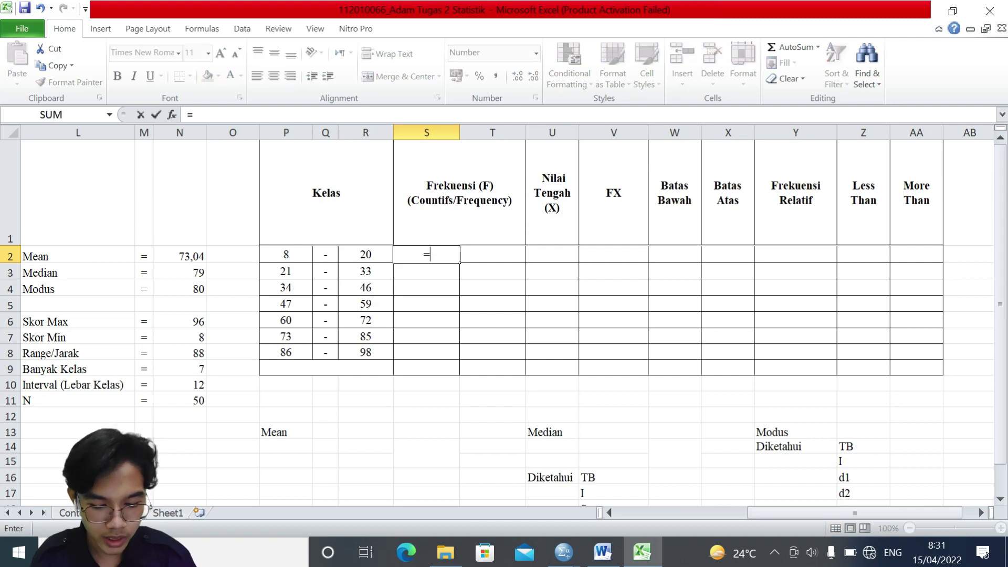
{"action": "type", "text": "count"}
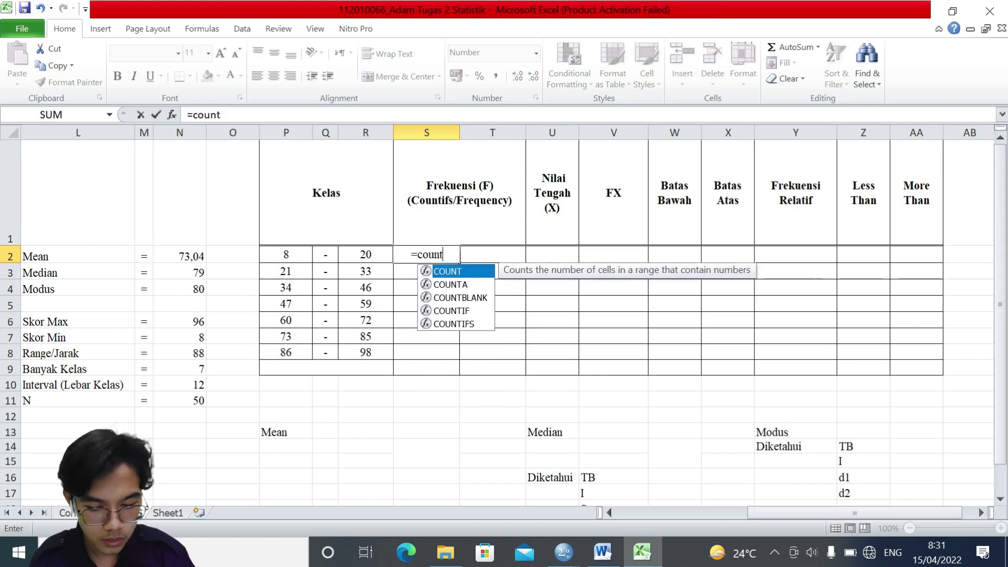
{"action": "type", "text": "ifs"}
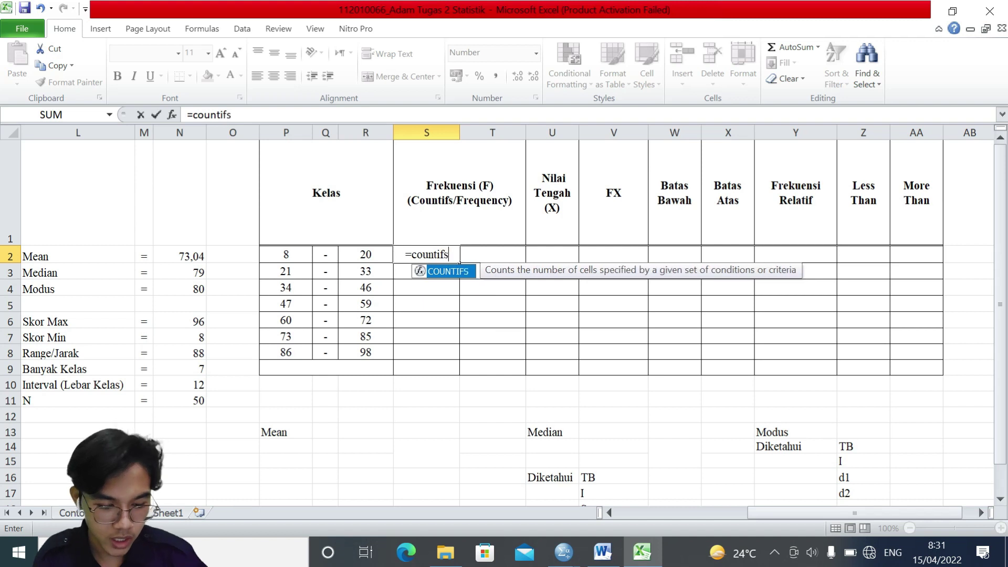
{"action": "type", "text": "("}
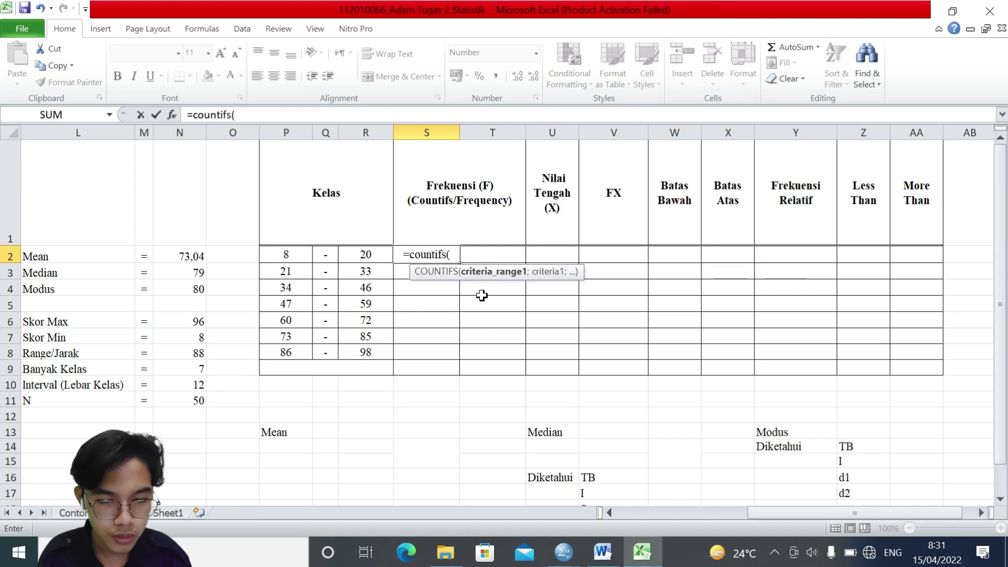
{"action": "scroll", "coordinate": [270, 302], "scroll_direction": "left", "scroll_amount": 5}
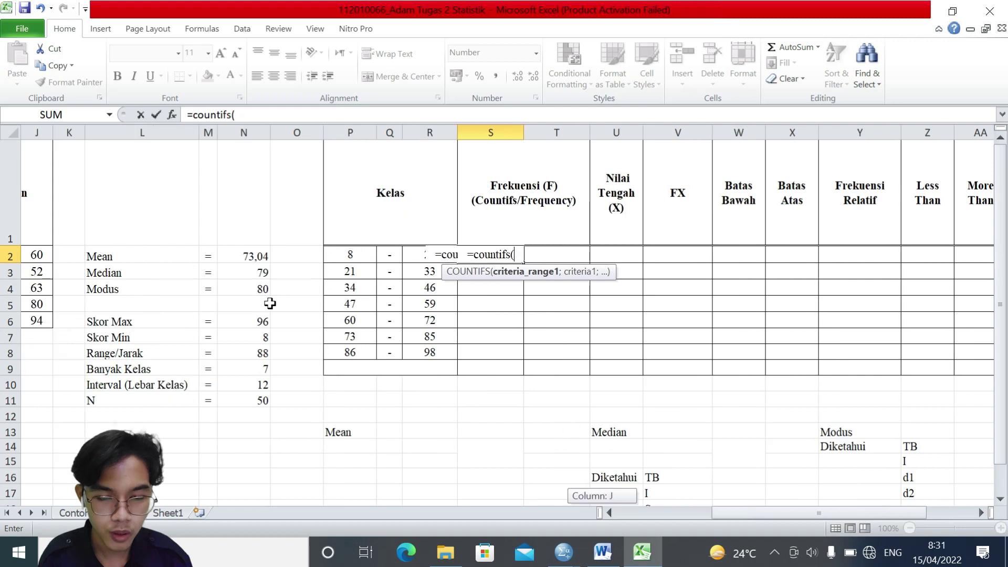
{"action": "scroll", "coordinate": [270, 303], "scroll_direction": "left", "scroll_amount": 2}
{"action": "left_click_drag", "start_coordinate": [36, 254], "coordinate": [326, 322]}
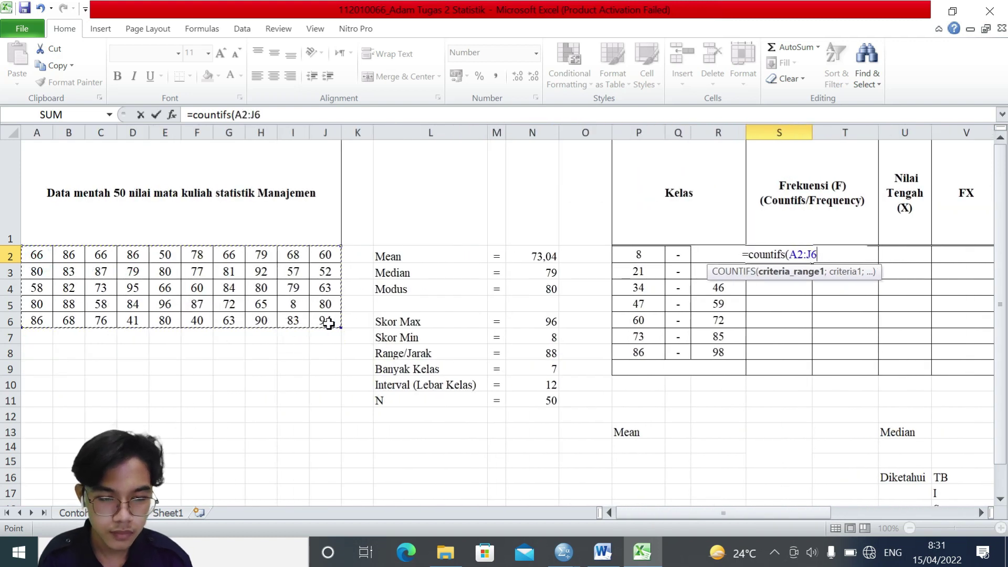
{"action": "scroll", "coordinate": [329, 323], "scroll_direction": "right", "scroll_amount": 2}
{"action": "scroll", "coordinate": [329, 323], "scroll_direction": "right", "scroll_amount": 3}
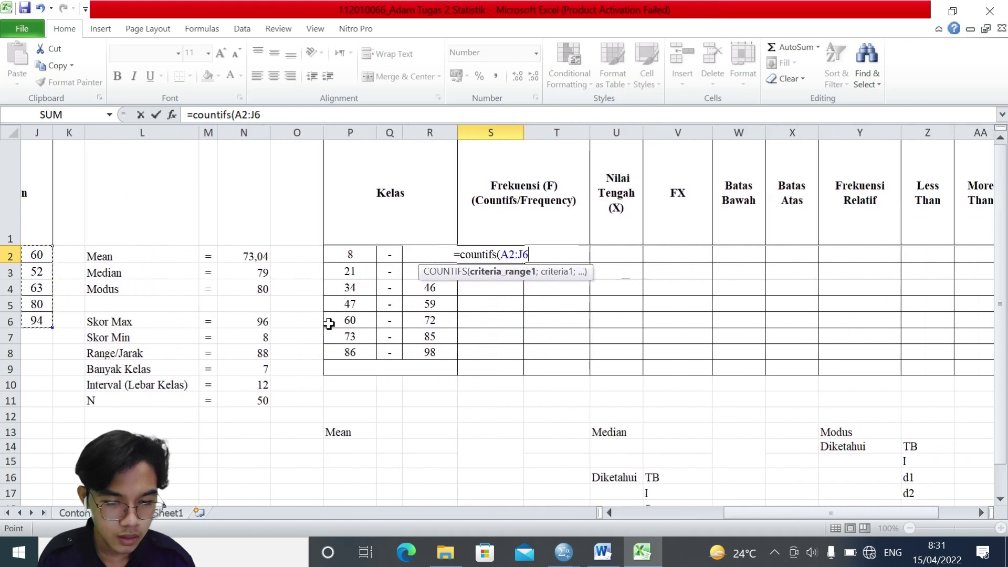
{"action": "type", "text": ";"}
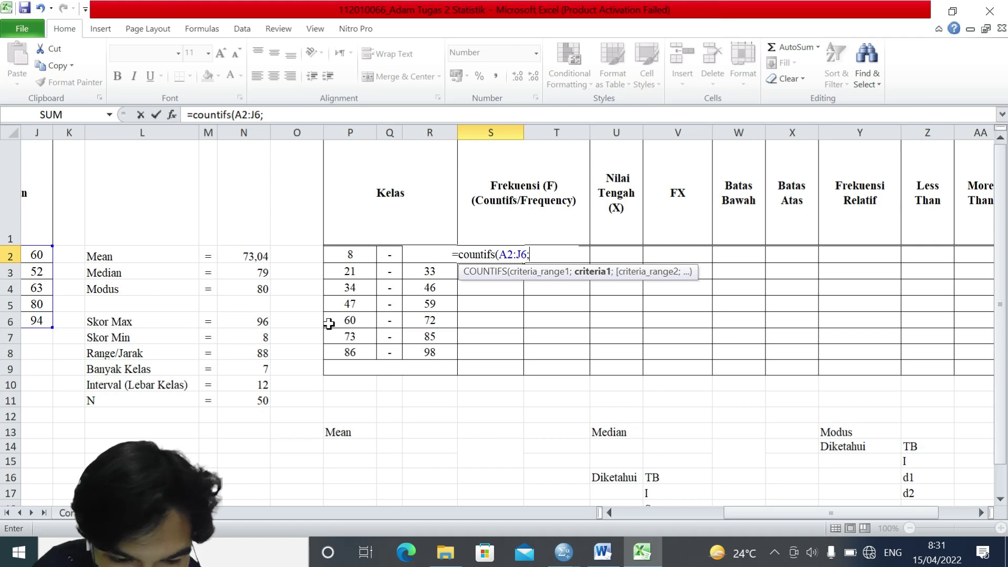
Add ">=8" as the first criterion of the COUNTIFS formula in S2.
{"action": "type", "text": "@"}
{"action": "key", "text": "BackSpace"}
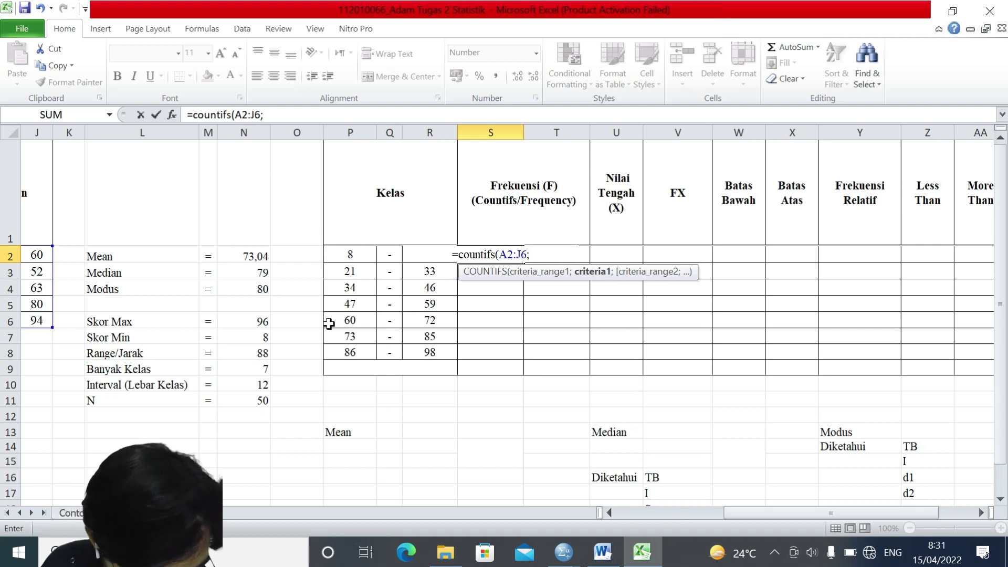
{"action": "type", "text": "\""}
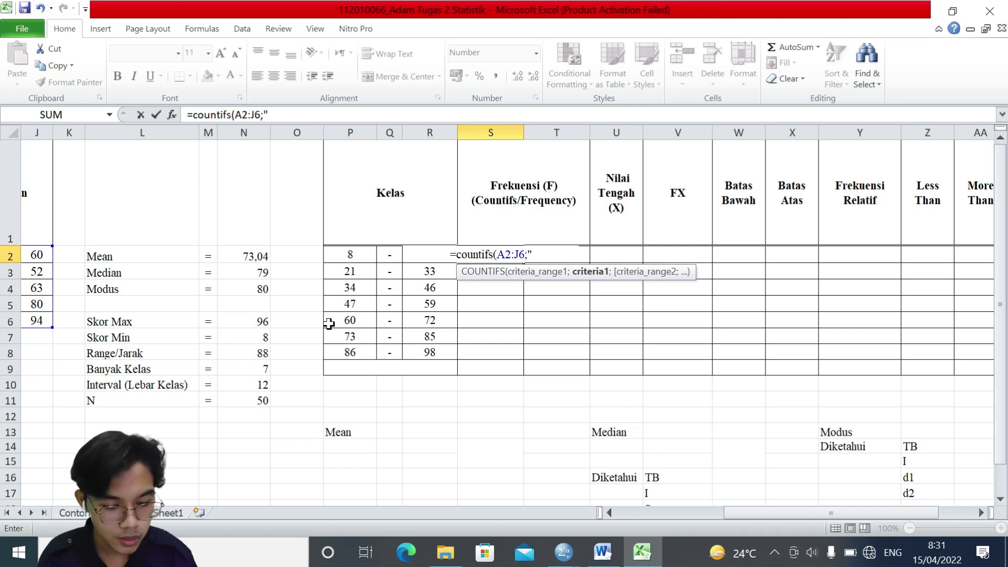
{"action": "type", "text": ">"}
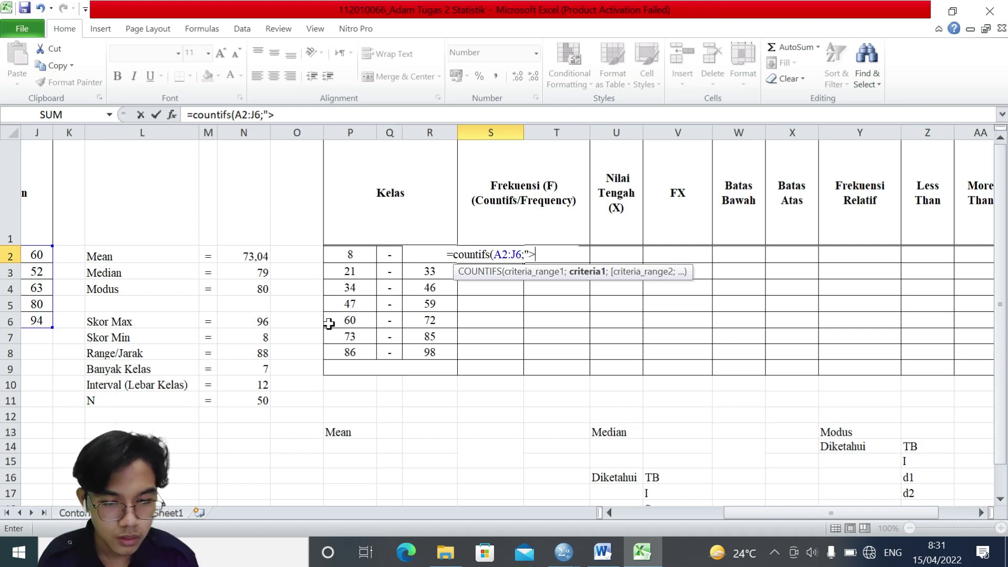
{"action": "type", "text": "="}
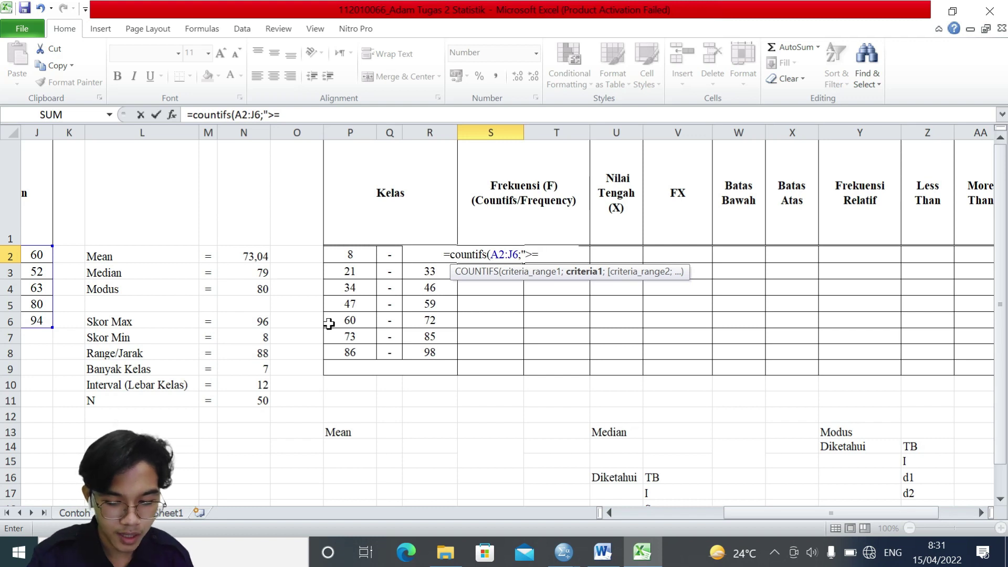
{"action": "type", "text": "8"}
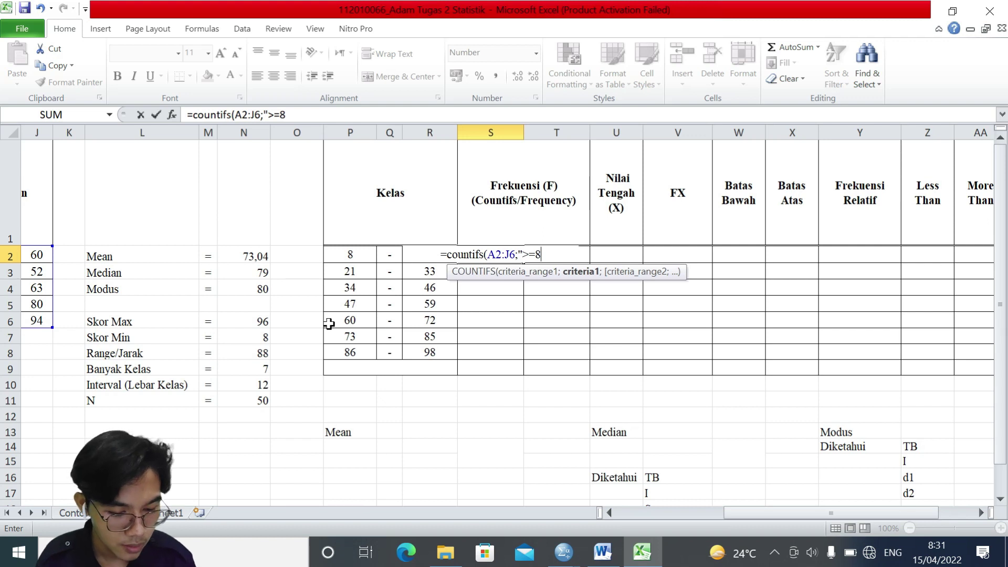
{"action": "type", "text": "\""}
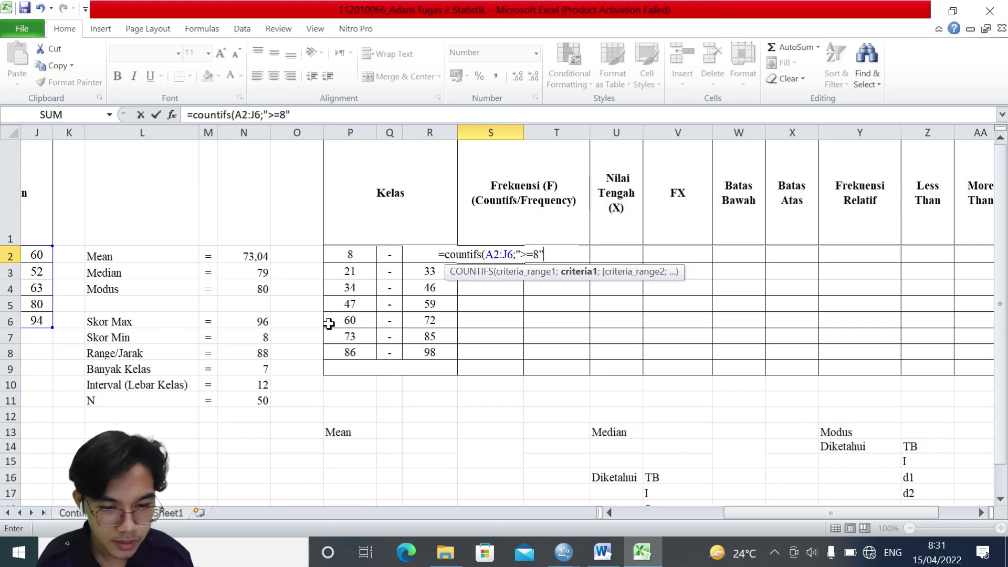
Complete the COUNTIFS formula in S2 with A2:J6 as the second range and "<=20" as its criterion.
{"action": "type", "text": ";"}
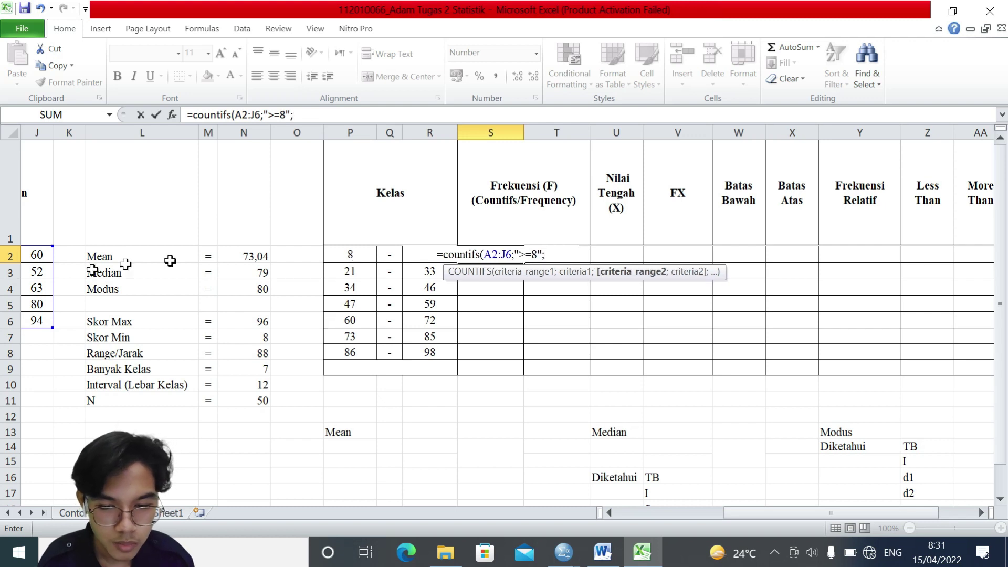
{"action": "scroll", "coordinate": [90, 267], "scroll_direction": "left", "scroll_amount": 7}
{"action": "scroll", "coordinate": [91, 270], "scroll_direction": "left", "scroll_amount": 2}
{"action": "left_click_drag", "start_coordinate": [24, 255], "coordinate": [329, 319]}
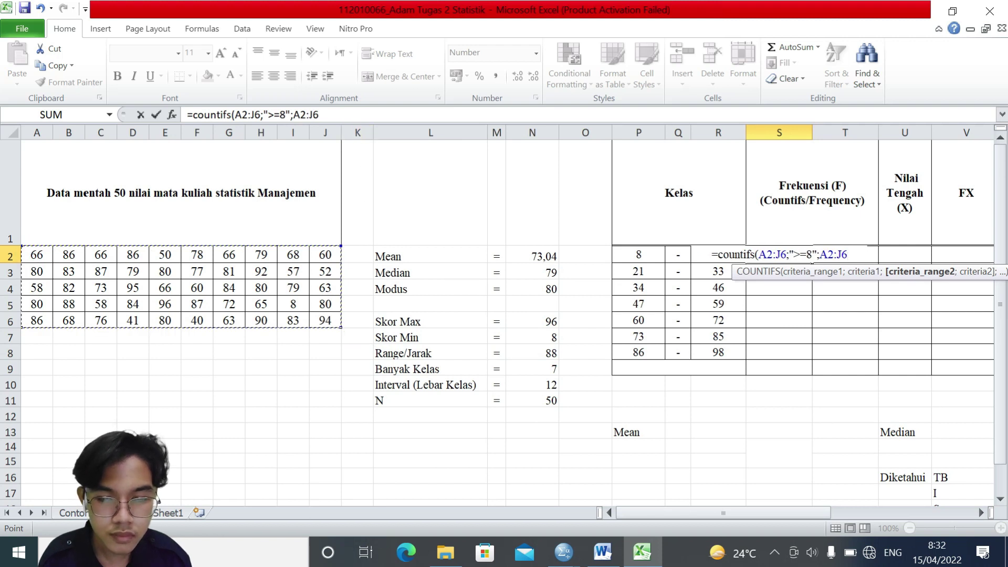
{"action": "left_click", "coordinate": [336, 115]}
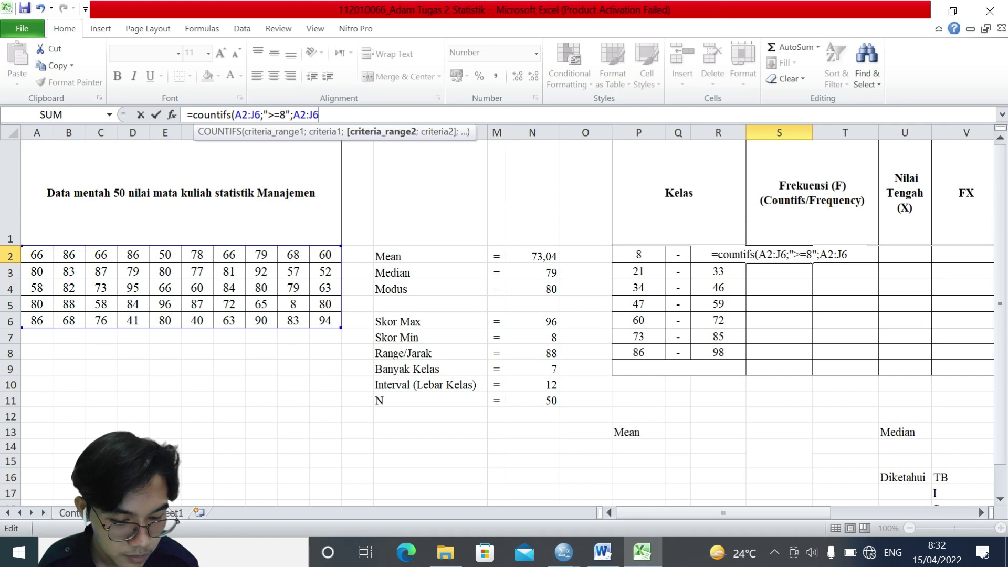
{"action": "type", "text": ";"}
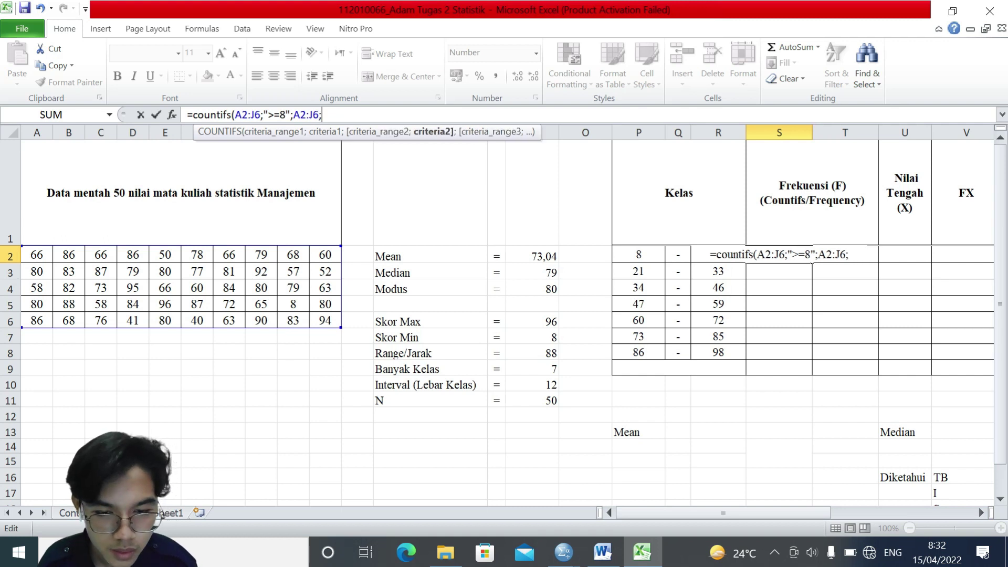
{"action": "type", "text": "\""}
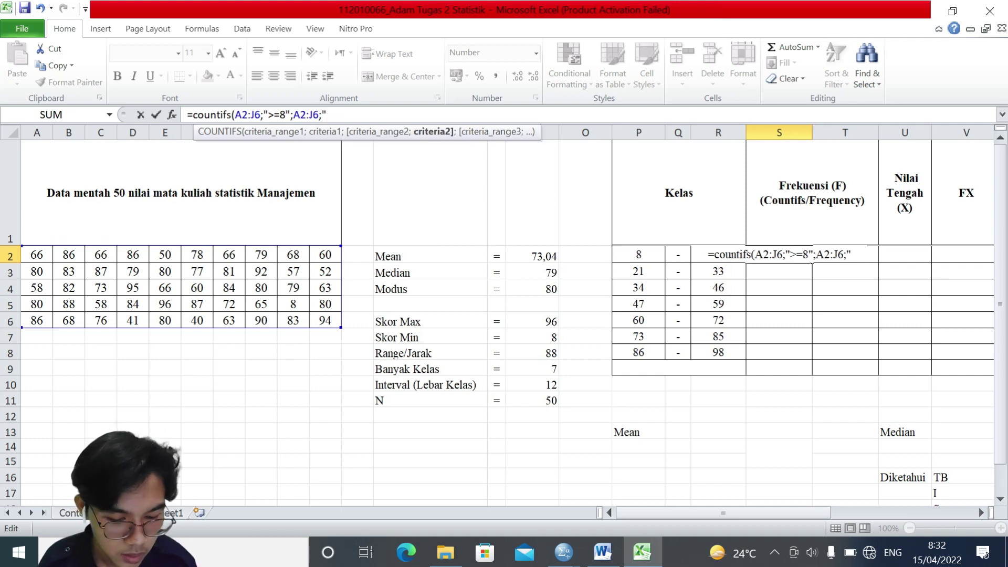
{"action": "type", "text": "<="}
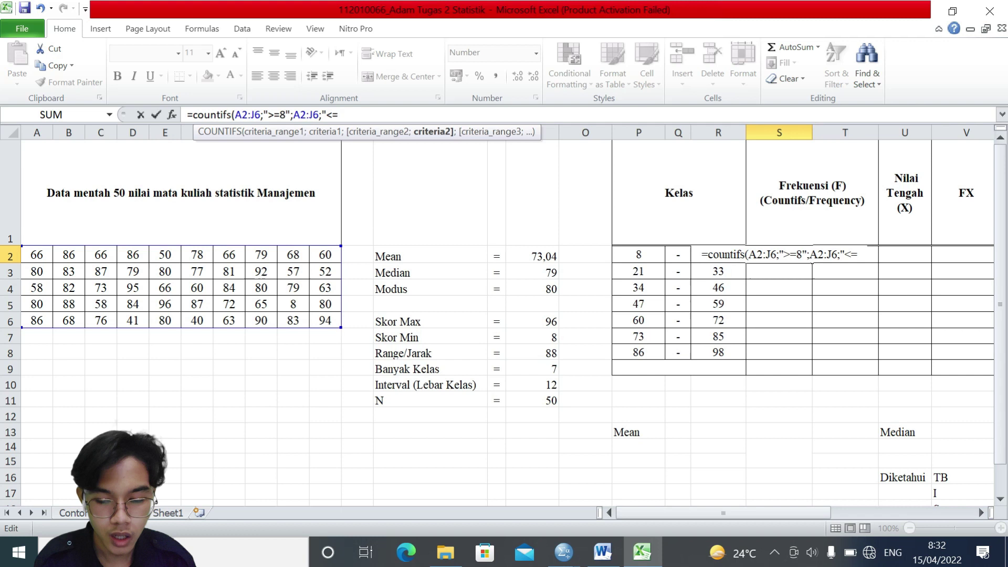
{"action": "type", "text": "20"}
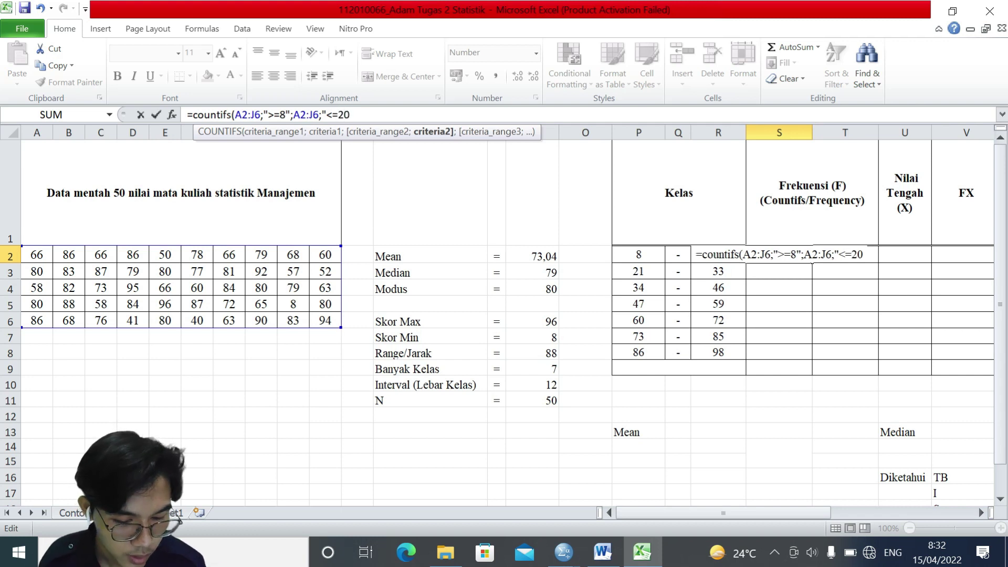
{"action": "type", "text": "\")"}
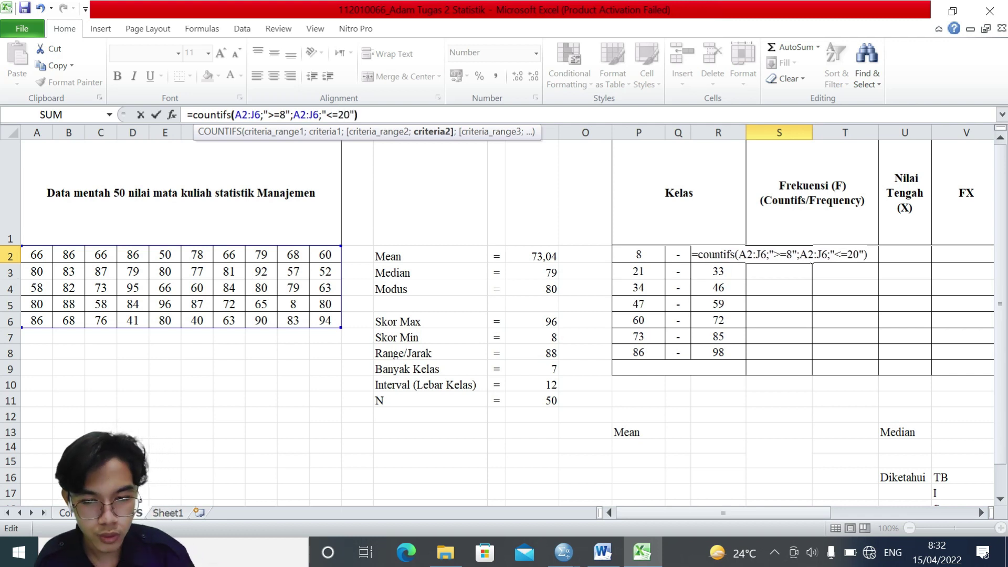
{"action": "key", "text": "Return"}
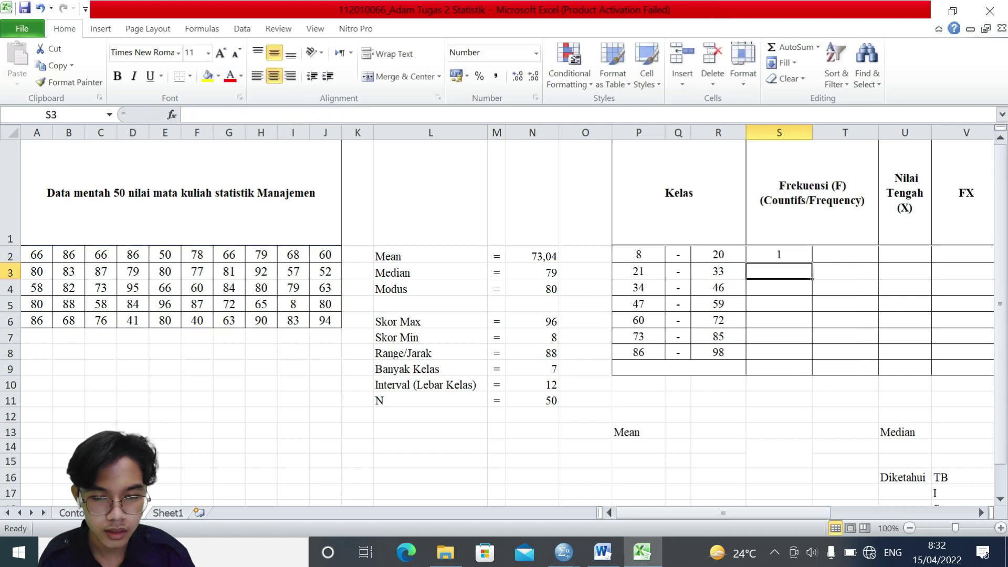
{"action": "left_click", "coordinate": [796, 254]}
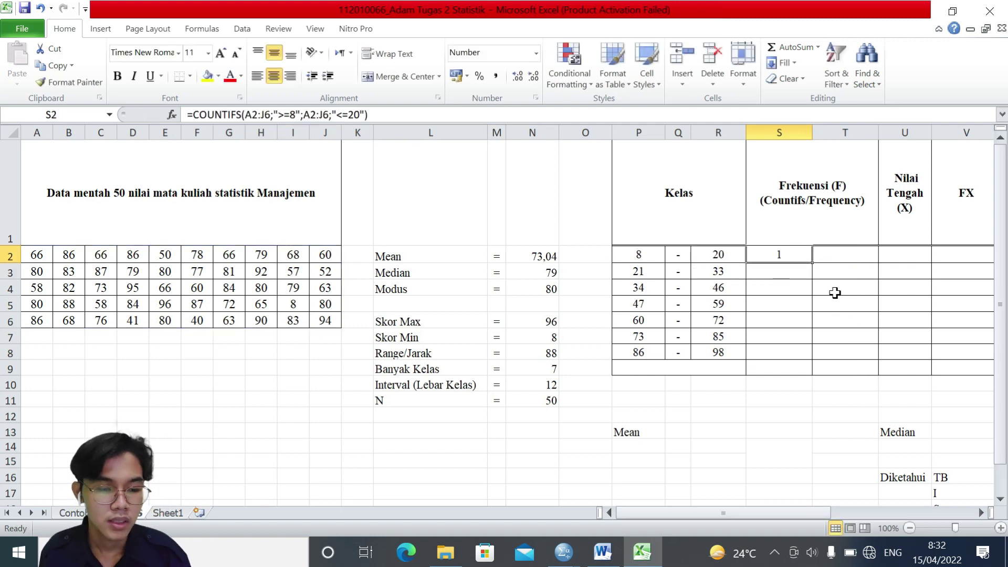
{"action": "scroll", "coordinate": [839, 249], "scroll_direction": "right", "scroll_amount": 7}
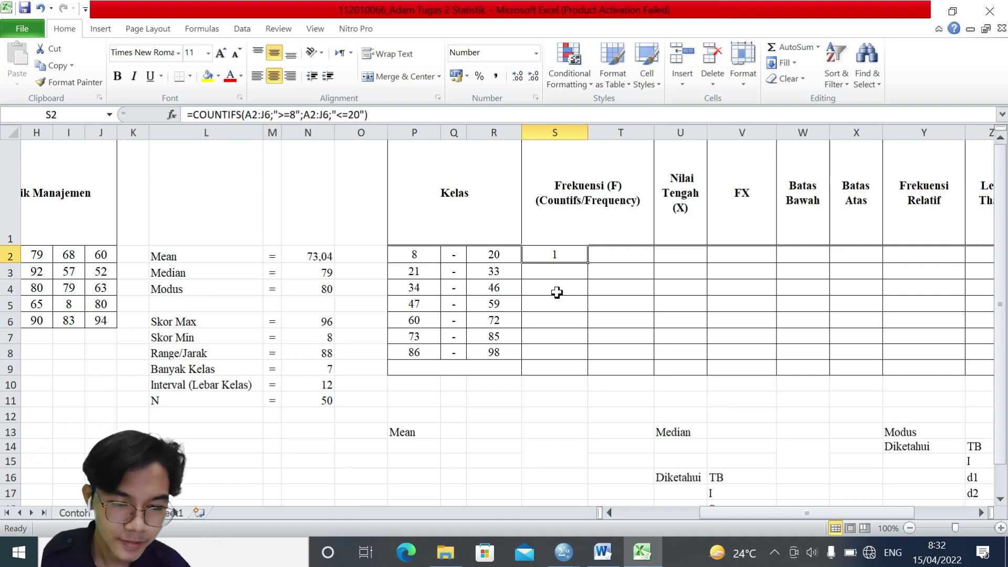
{"action": "type", "text": "="}
{"action": "left_click", "coordinate": [549, 269]}
{"action": "left_click", "coordinate": [593, 261]}
{"action": "left_click", "coordinate": [549, 270]}
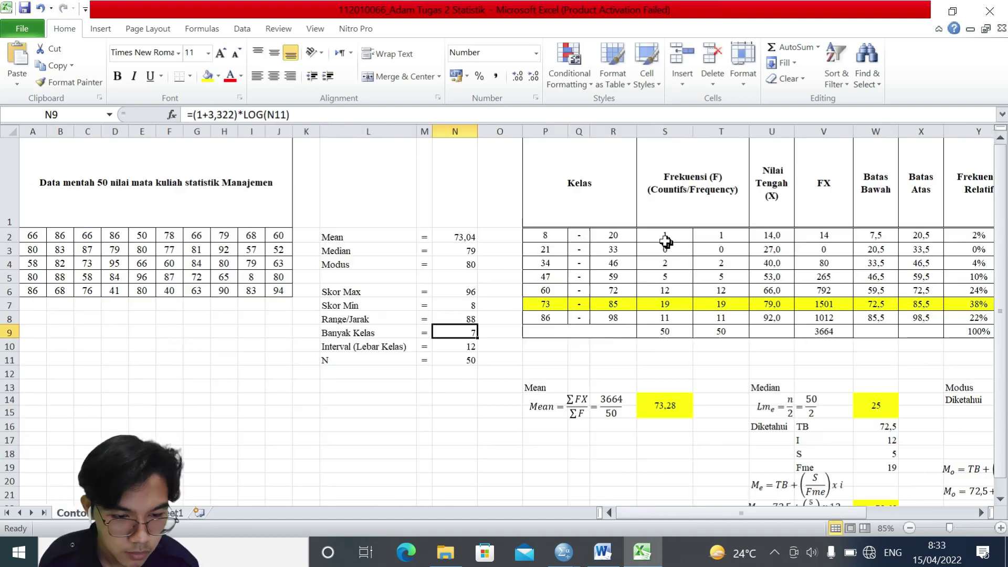
Reuse the COUNTIFS formula from S2 of the Contoh sheet, pasting it into each Frekuensi cell from S3 down to S8.
{"action": "double_click", "coordinate": [665, 235]}
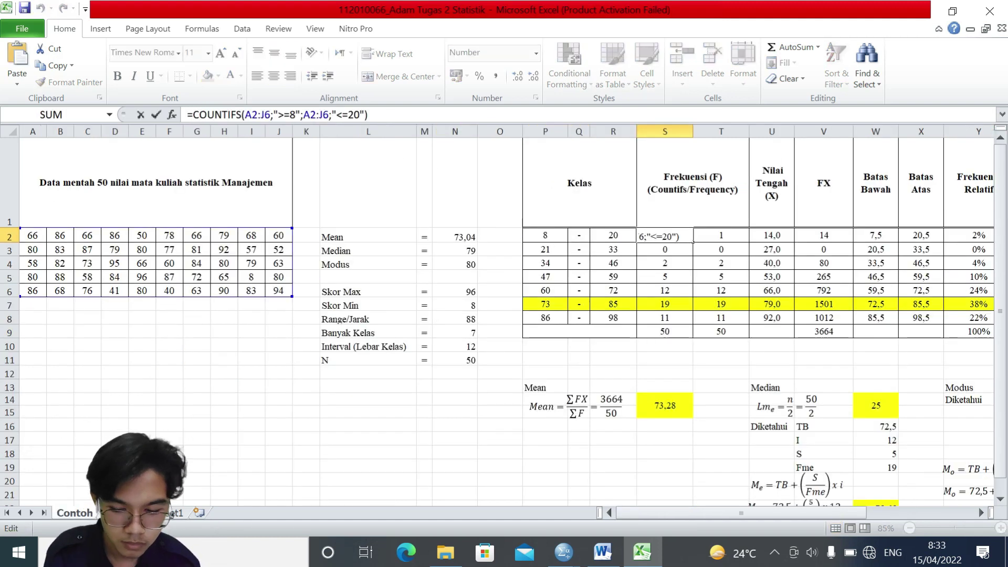
{"action": "key", "text": "Return"}
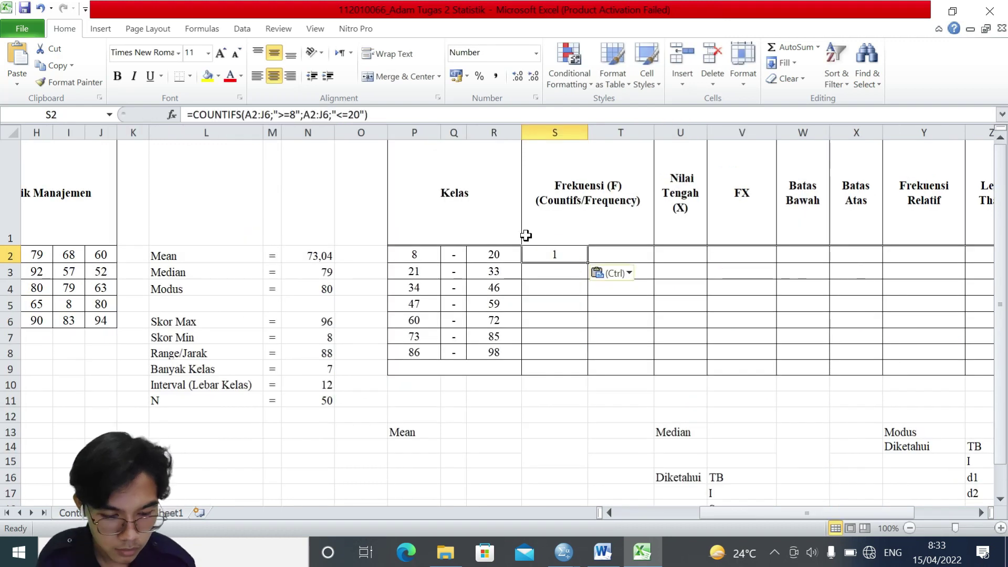
{"action": "key", "text": "ctrl"}
{"action": "key", "text": "Down"}
{"action": "key", "text": "ctrl+v"}
{"action": "key", "text": "Down"}
{"action": "key", "text": "ctrl+v"}
{"action": "key", "text": "Down"}
{"action": "key", "text": "F2"}
{"action": "key", "text": "ctrl+v"}
{"action": "key", "text": "Return"}
{"action": "key", "text": "F2"}
{"action": "key", "text": "ctrl+v"}
{"action": "key", "text": "Return"}
{"action": "key", "text": "F2"}
{"action": "key", "text": "ctrl+v"}
{"action": "key", "text": "Return"}
{"action": "key", "text": "F2"}
{"action": "key", "text": "ctrl+v"}
{"action": "key", "text": "Return"}
Edit the COUNTIFS criteria in S3 to match the 21-33 class limits.
{"action": "left_click", "coordinate": [577, 271]}
{"action": "left_click", "coordinate": [291, 114]}
{"action": "type", "text": "21"}
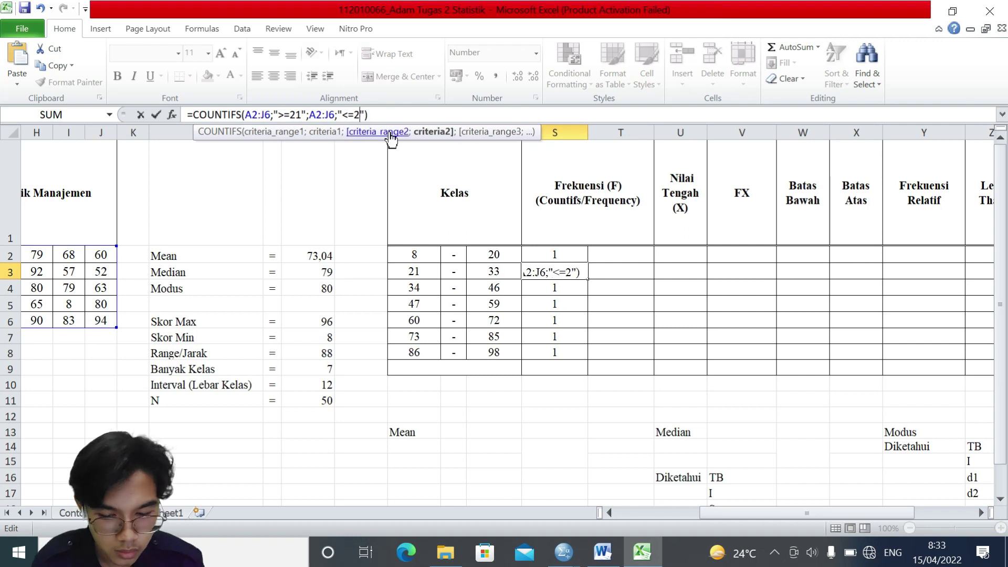
{"action": "key", "text": "Return"}
Change the COUNTIFS criteria in S4 to ">=34" and "<=46".
{"action": "left_click", "coordinate": [297, 115]}
{"action": "key", "text": "BackSpace"}
{"action": "type", "text": "34"}
{"action": "key", "text": "Return"}
{"action": "key", "text": "Up"}
{"action": "key", "text": "BackSpace"}
{"action": "key", "text": "BackSpace"}
{"action": "type", "text": "46"}
{"action": "key", "text": "Return"}
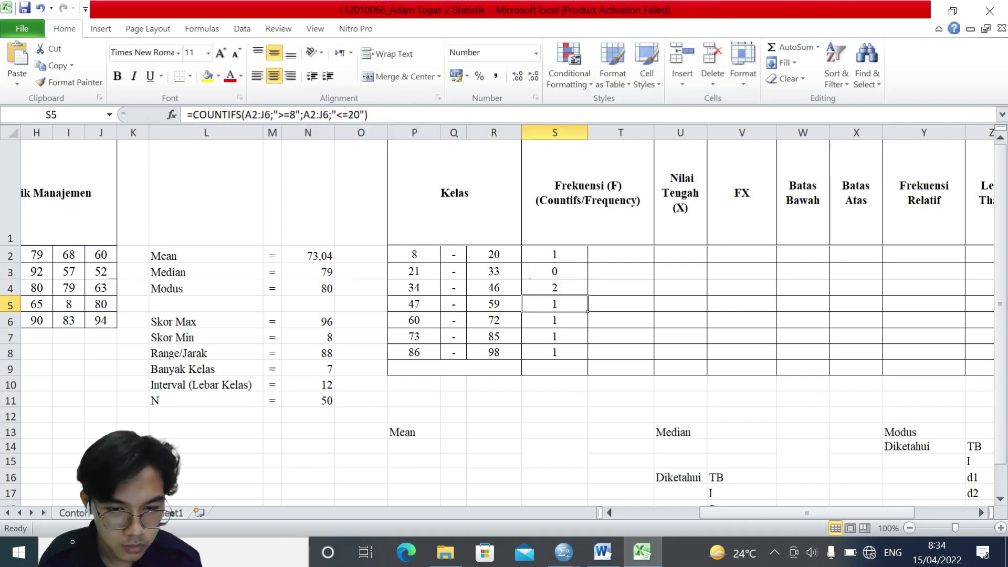
Change the COUNTIFS criteria in S5 to ">=47" and "<=59".
{"action": "left_click", "coordinate": [290, 115]}
{"action": "key", "text": "BackSpace"}
{"action": "type", "text": "47"}
{"action": "key", "text": "Return"}
{"action": "key", "text": "Up"}
{"action": "left_click", "coordinate": [362, 115]}
{"action": "key", "text": "BackSpace"}
{"action": "key", "text": "BackSpace"}
{"action": "type", "text": "59"}
{"action": "key", "text": "Return"}
Change the COUNTIFS criteria in S6 to ">=60" and "<=72".
{"action": "left_click", "coordinate": [289, 114]}
{"action": "key", "text": "BackSpace"}
{"action": "type", "text": "60"}
{"action": "left_click", "coordinate": [359, 114]}
{"action": "key", "text": "BackSpace"}
{"action": "key", "text": "BackSpace"}
{"action": "type", "text": "72"}
{"action": "key", "text": "Return"}
{"action": "key", "text": "Up"}
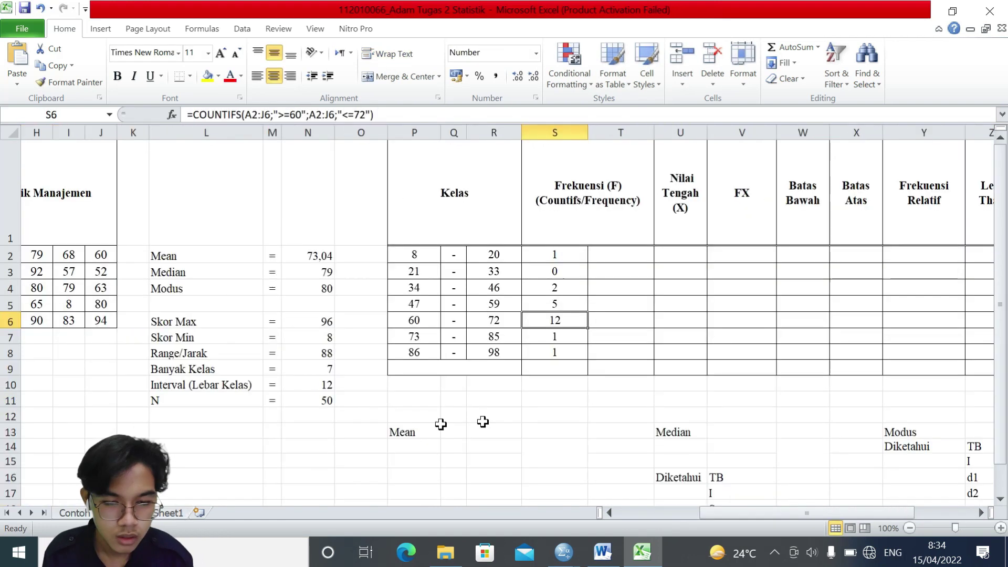
Change the COUNTIFS criteria in S7 to ">=73" and "<=85".
{"action": "left_click", "coordinate": [565, 335]}
{"action": "left_click", "coordinate": [295, 115]}
{"action": "key", "text": "BackSpace"}
{"action": "type", "text": "73"}
{"action": "left_click", "coordinate": [360, 114]}
{"action": "key", "text": "BackSpace"}
{"action": "key", "text": "BackSpace"}
{"action": "type", "text": "85"}
{"action": "key", "text": "Return"}
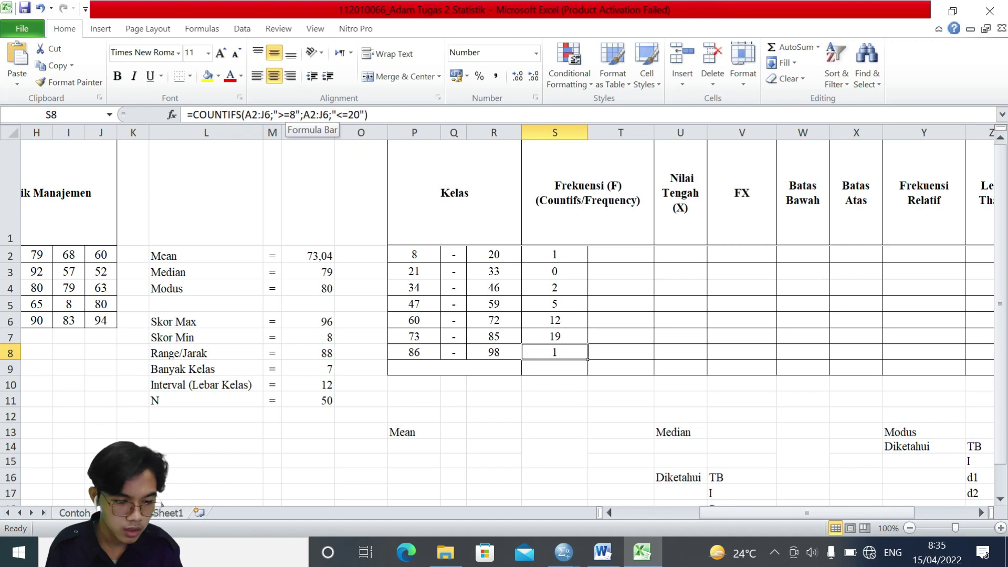
Change the COUNTIFS criteria in S8 to ">=86" and "<=98".
{"action": "left_click", "coordinate": [294, 115]}
{"action": "type", "text": "6"}
{"action": "key", "text": "End"}
{"action": "key", "text": "Left"}
{"action": "key", "text": "Left"}
{"action": "key", "text": "BackSpace"}
{"action": "key", "text": "BackSpace"}
{"action": "type", "text": "98"}
{"action": "key", "text": "Return"}
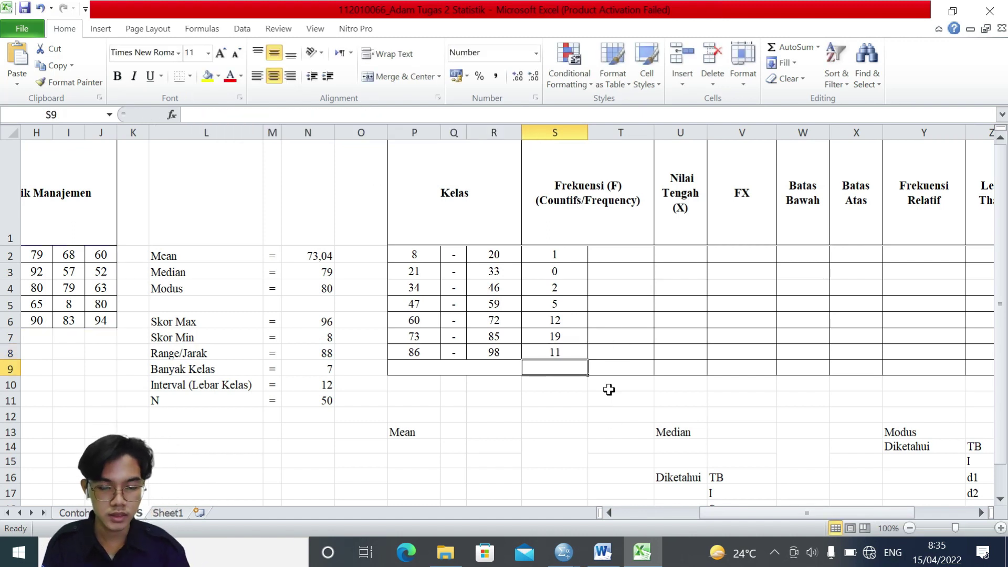
Start a FREQUENCY formula across T2:T8 with the raw scores A2:J6 as the data array.
{"action": "left_click", "coordinate": [554, 271]}
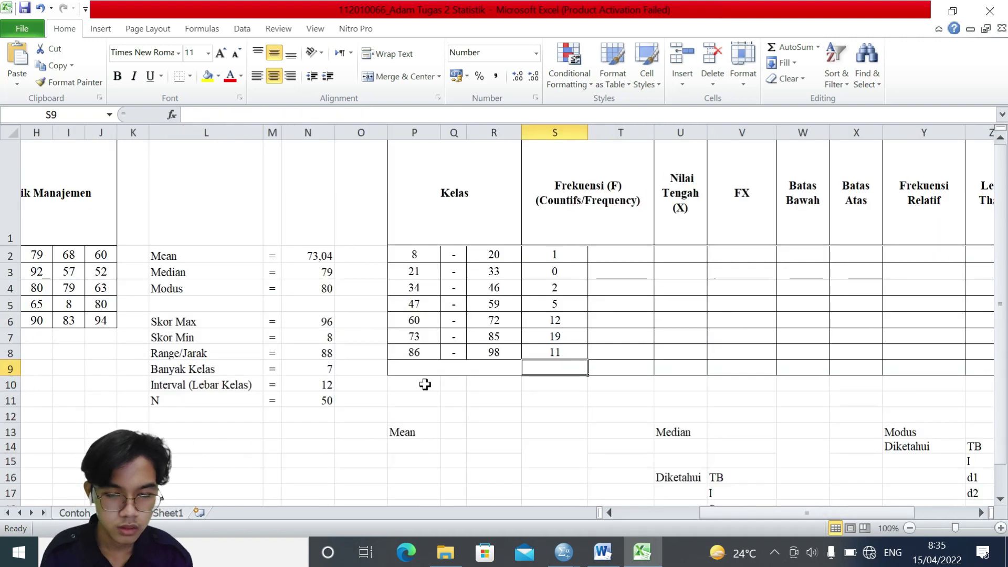
{"action": "left_click", "coordinate": [446, 379]}
{"action": "scroll", "coordinate": [446, 380], "scroll_direction": "right", "scroll_amount": 2}
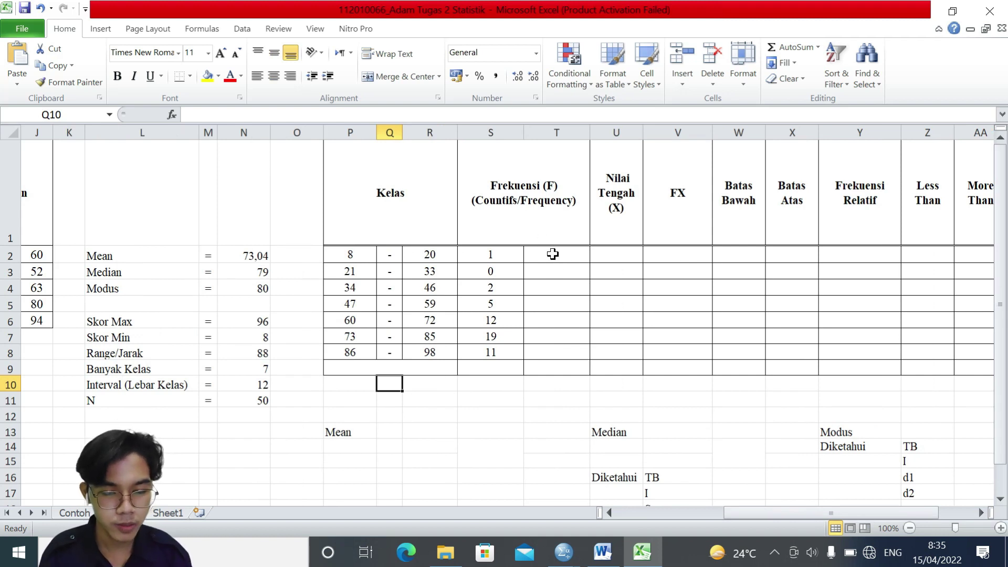
{"action": "left_click_drag", "start_coordinate": [552, 254], "coordinate": [562, 356]}
{"action": "type", "text": "="}
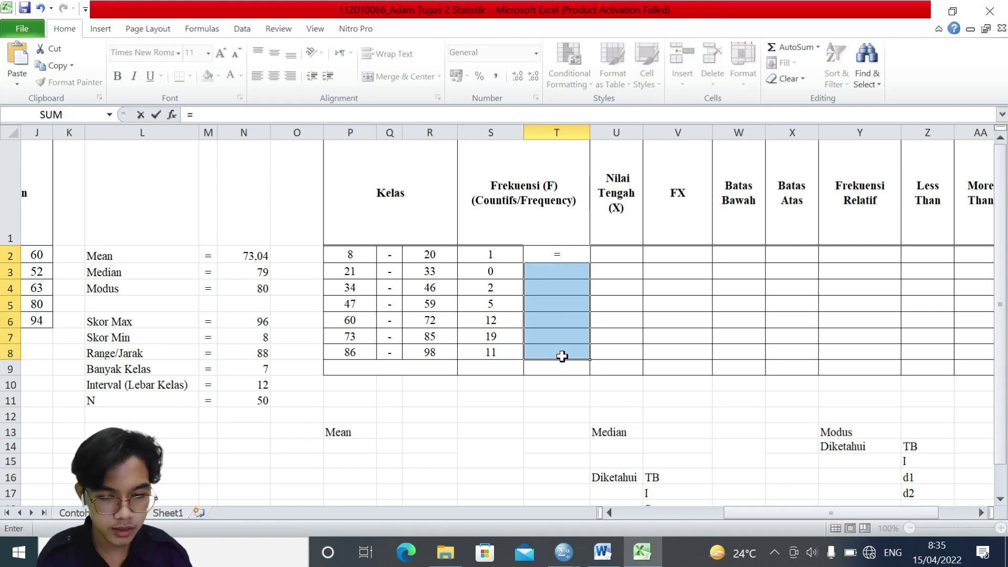
{"action": "type", "text": "freq"}
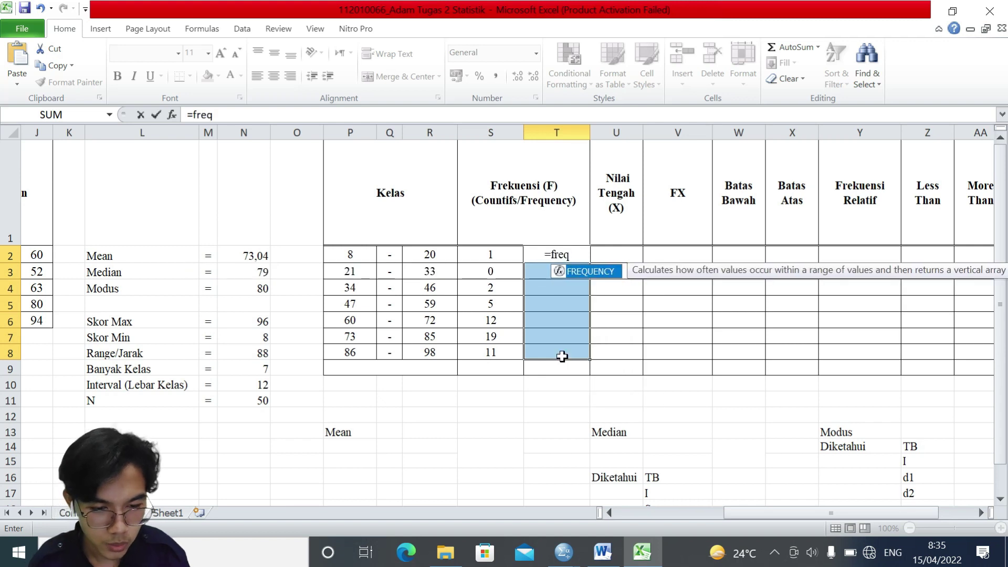
{"action": "double_click", "coordinate": [593, 271]}
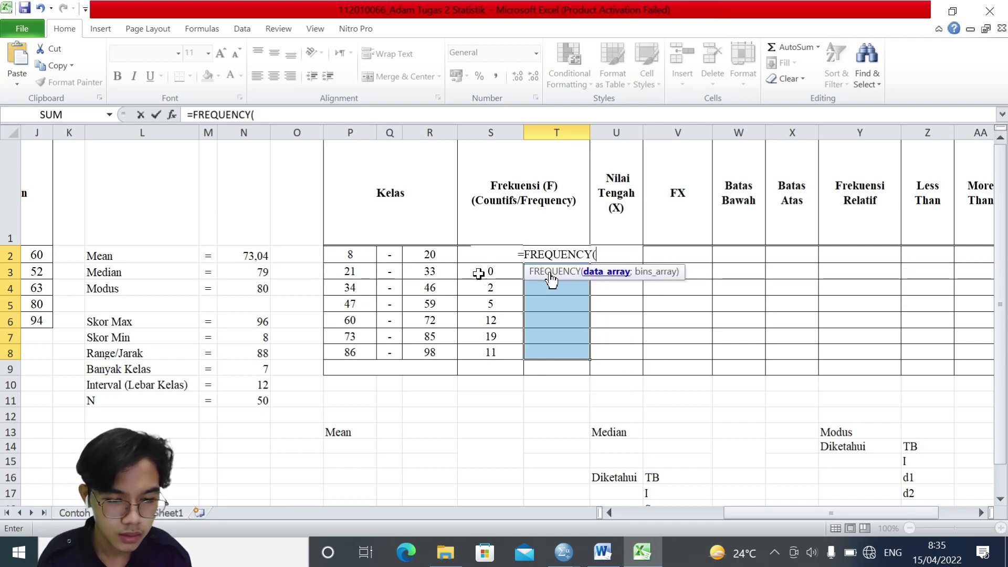
{"action": "scroll", "coordinate": [213, 271], "scroll_direction": "left", "scroll_amount": 3}
{"action": "scroll", "coordinate": [213, 272], "scroll_direction": "left", "scroll_amount": 3}
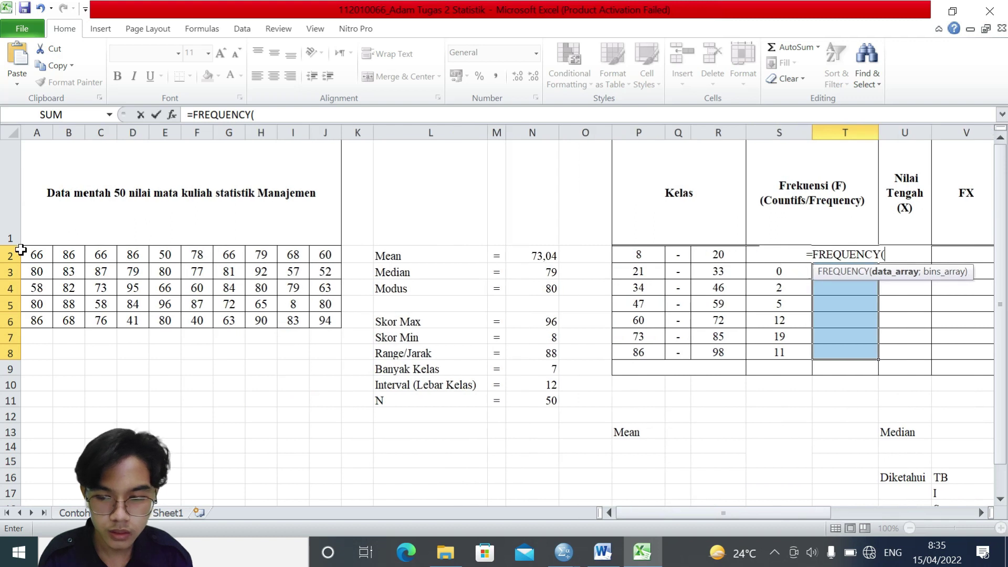
{"action": "left_click_drag", "start_coordinate": [35, 254], "coordinate": [325, 321]}
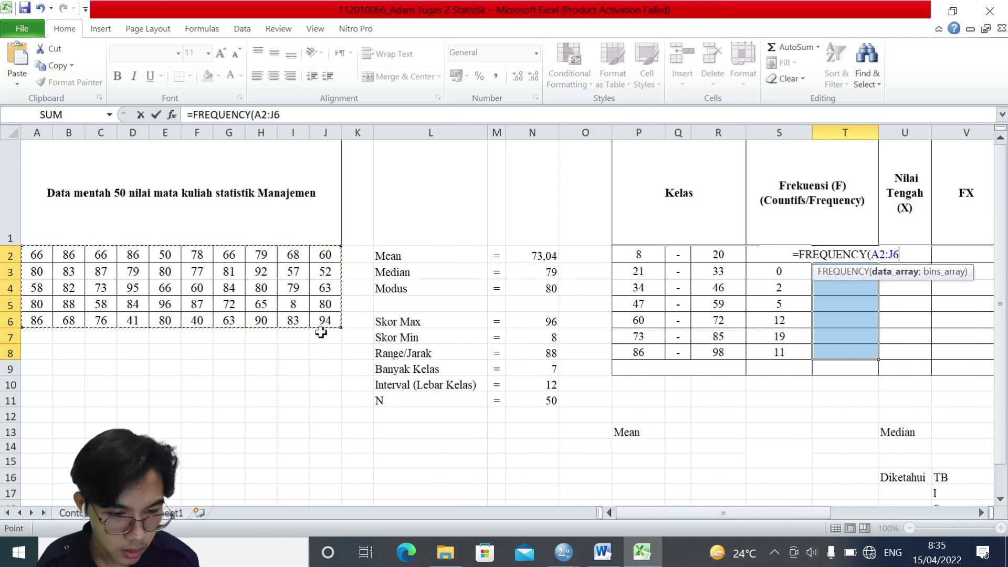
{"action": "type", "text": ";"}
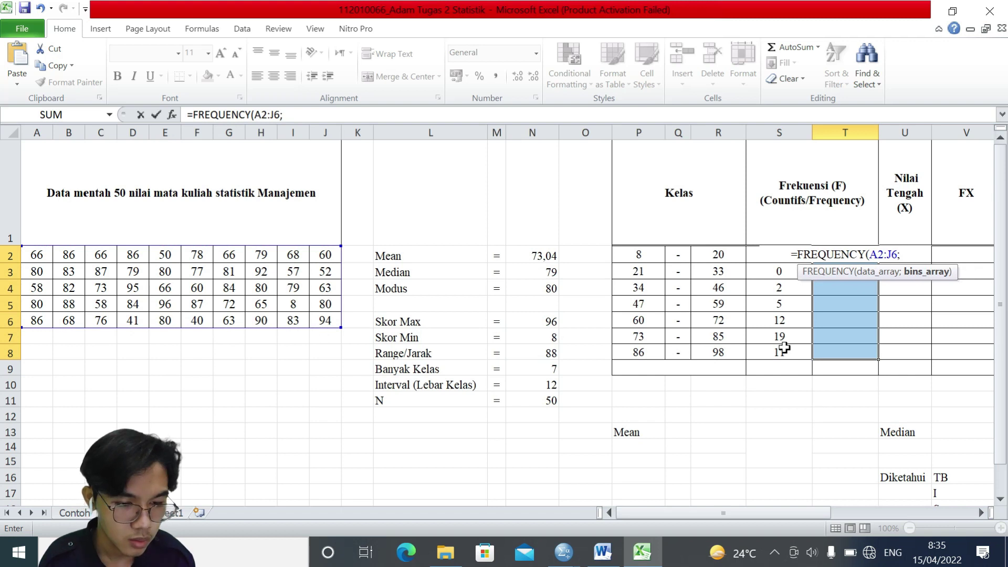
Complete the FREQUENCY formula with the upper limits R2:R8 as bins and enter it as an array formula in T2:T8.
{"action": "left_click_drag", "start_coordinate": [716, 254], "coordinate": [731, 354]}
{"action": "scroll", "coordinate": [731, 353], "scroll_direction": "right", "scroll_amount": 3}
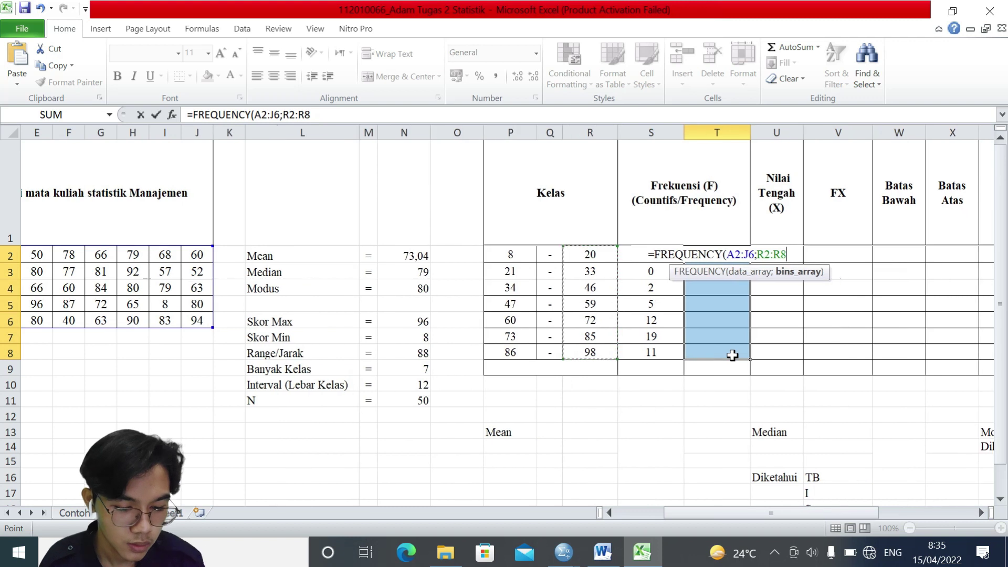
{"action": "type", "text": ")"}
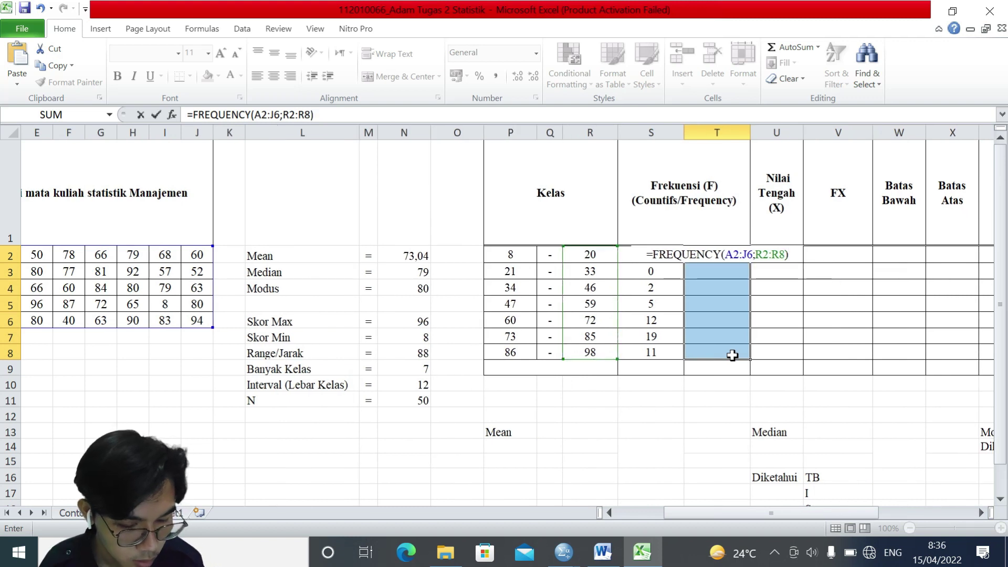
{"action": "key", "text": "ctrl+shift+Return"}
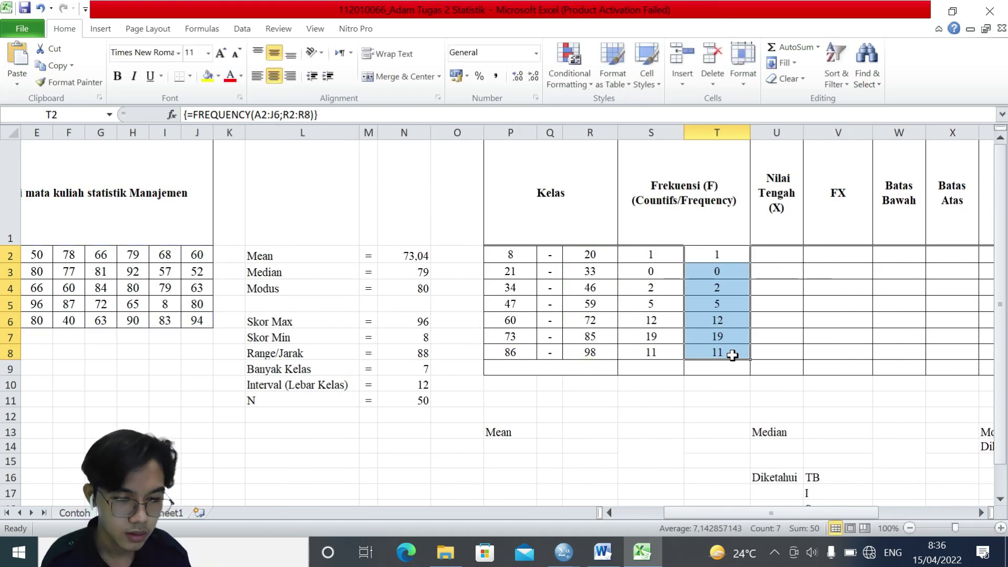
{"action": "left_click", "coordinate": [826, 322]}
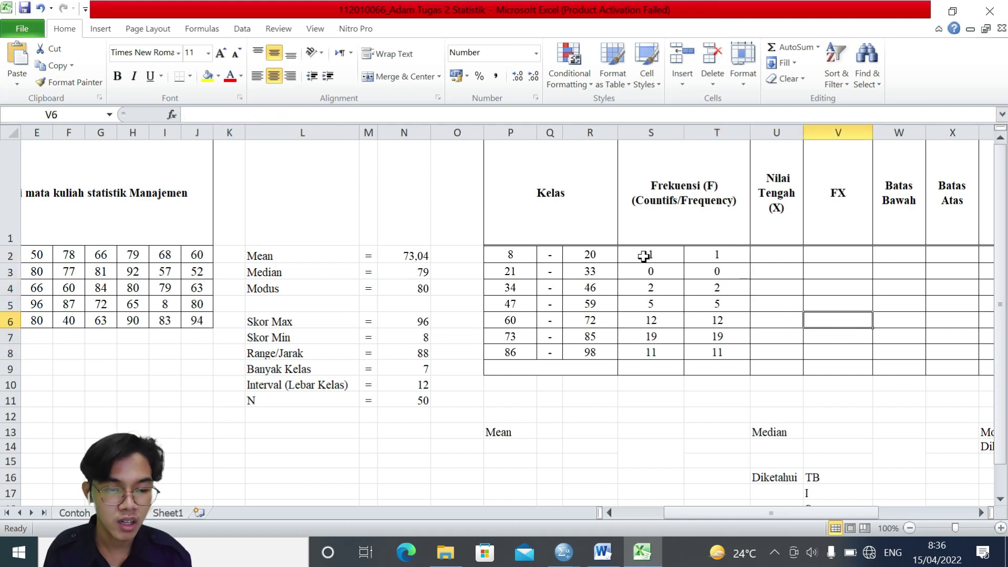
Total both frequency columns in S9 and T9 with AutoSum over rows 2 to 8.
{"action": "left_click", "coordinate": [643, 256]}
{"action": "left_click_drag", "start_coordinate": [644, 256], "coordinate": [719, 350]}
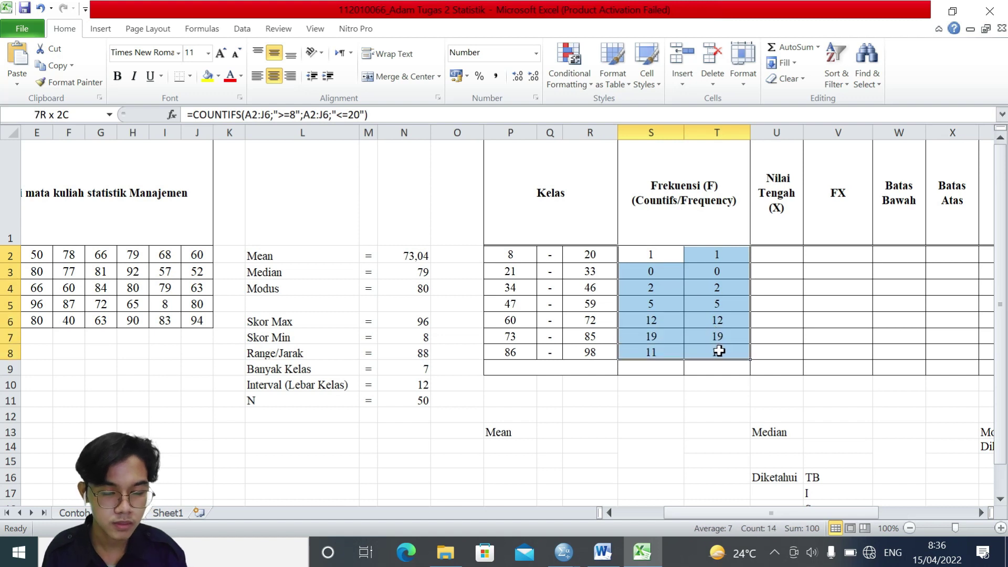
{"action": "left_click", "coordinate": [676, 259]}
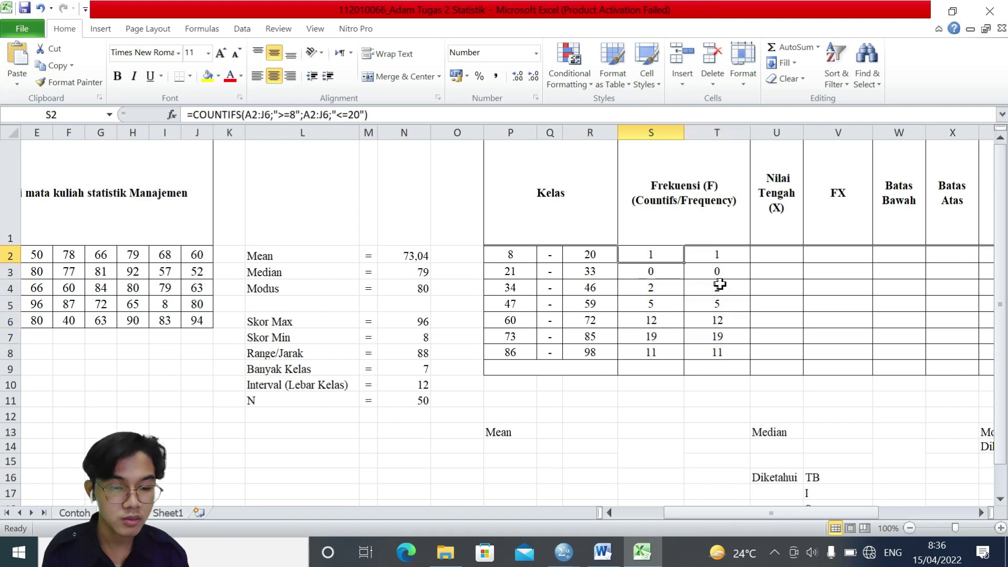
{"action": "left_click", "coordinate": [651, 255]}
{"action": "left_click_drag", "start_coordinate": [670, 260], "coordinate": [734, 364]}
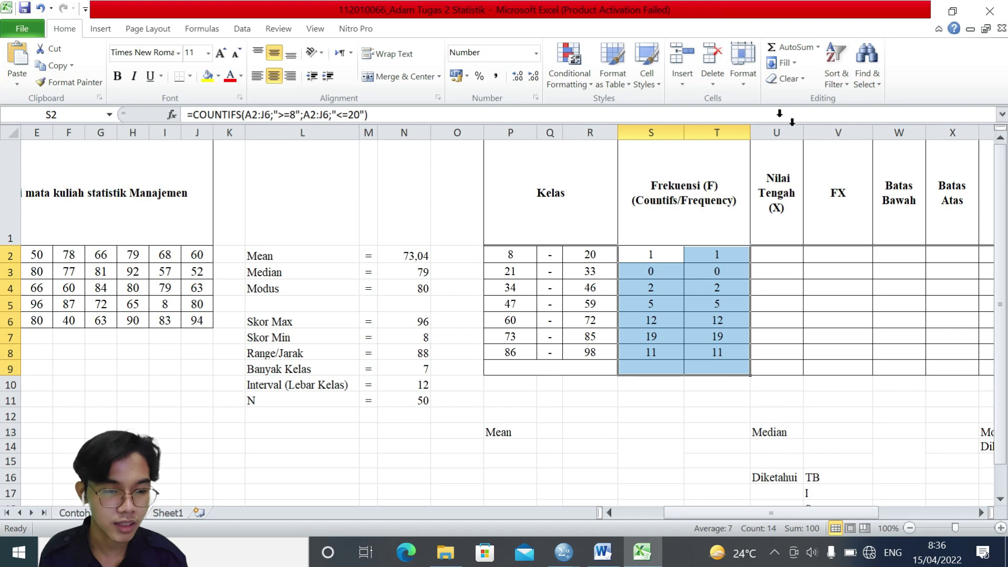
{"action": "left_click", "coordinate": [777, 48]}
{"action": "left_click", "coordinate": [861, 296]}
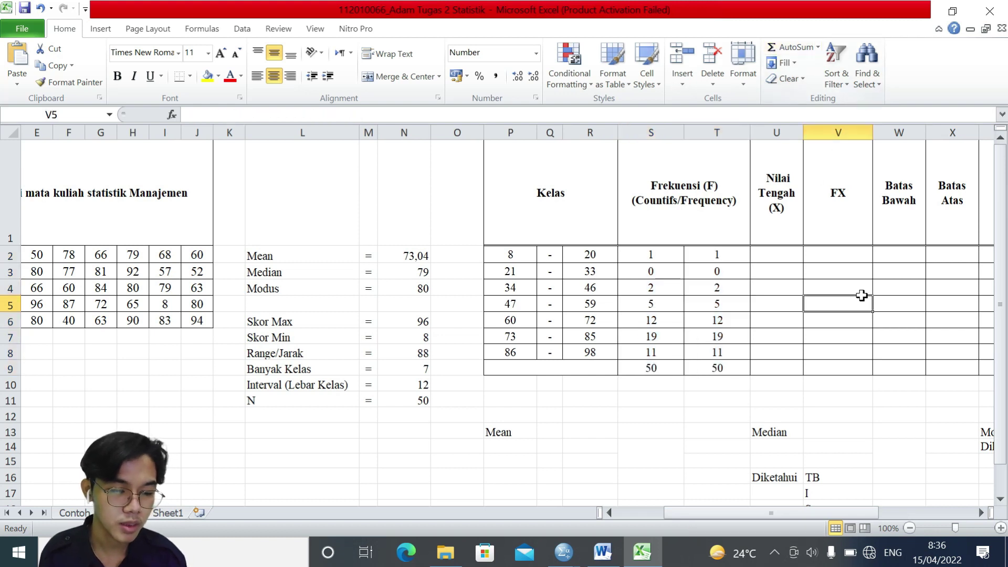
Calculate the first class midpoint in U2, under Nilai Tengah (X), with the formula =(P2+R2)/2.
{"action": "scroll", "coordinate": [861, 294], "scroll_direction": "right", "scroll_amount": 3}
{"action": "scroll", "coordinate": [824, 293], "scroll_direction": "right", "scroll_amount": 3}
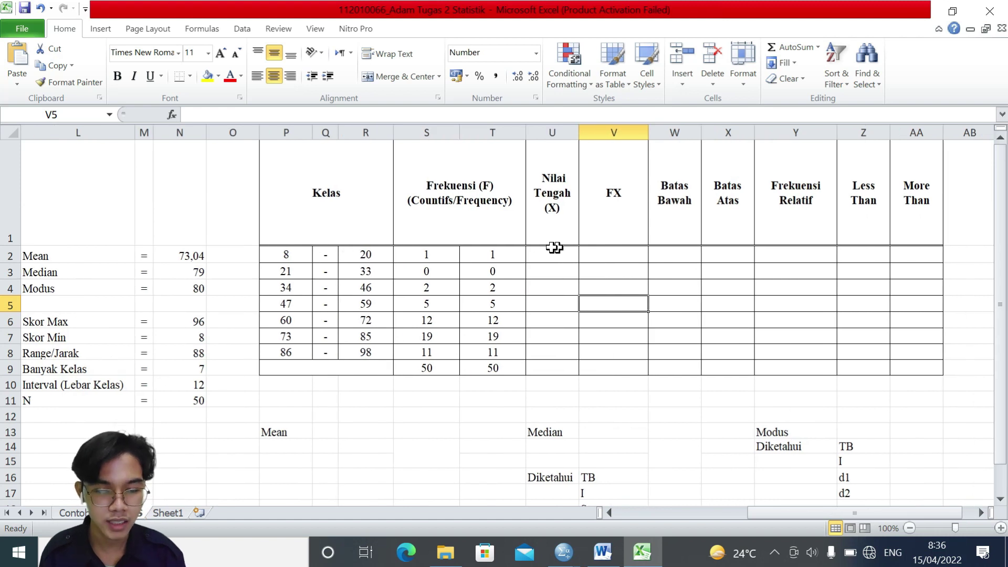
{"action": "left_click", "coordinate": [537, 253]}
{"action": "type", "text": "="}
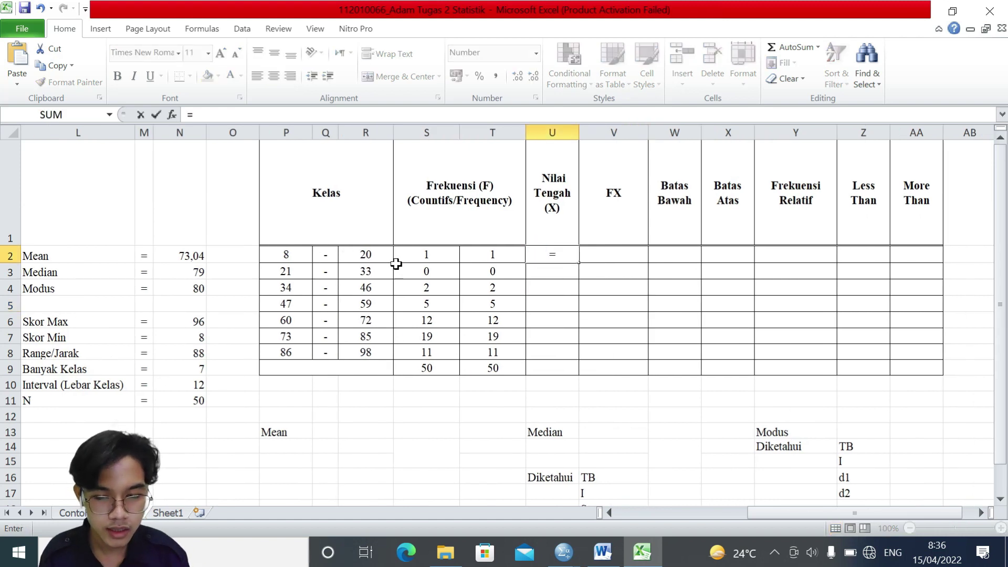
{"action": "left_click", "coordinate": [291, 254]}
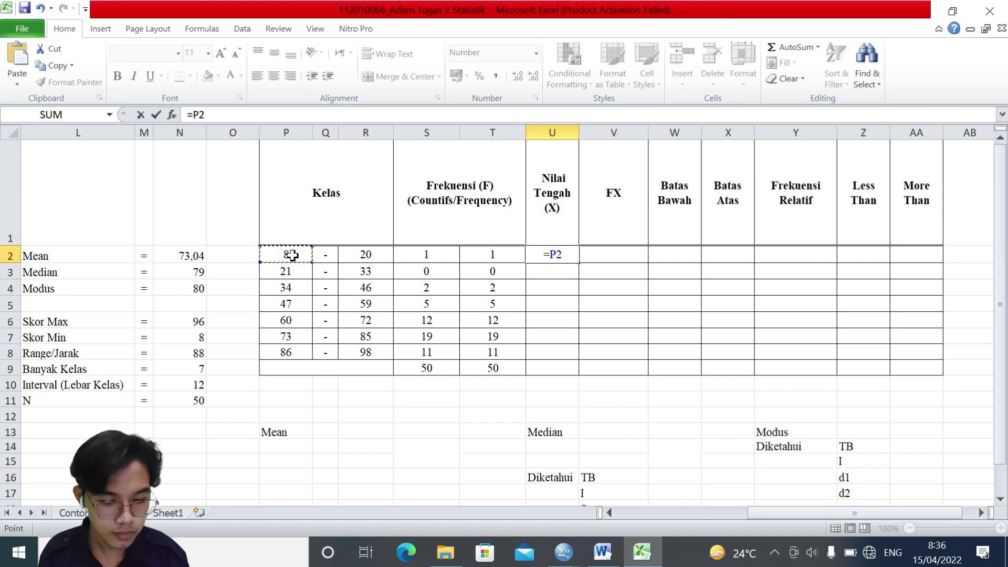
{"action": "key", "text": "BackSpace"}
{"action": "key", "text": "BackSpace"}
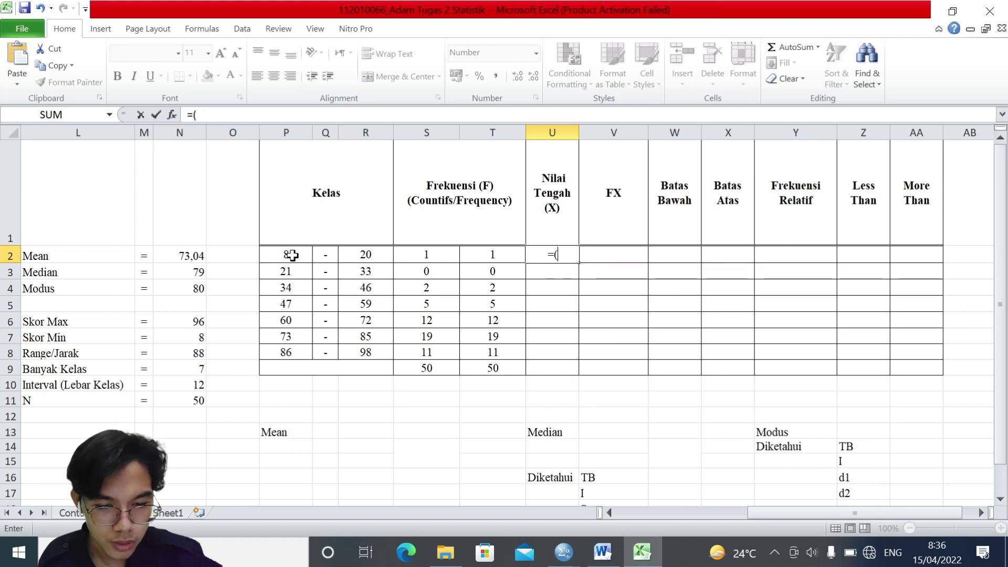
{"action": "type", "text": "("}
{"action": "left_click", "coordinate": [292, 255]}
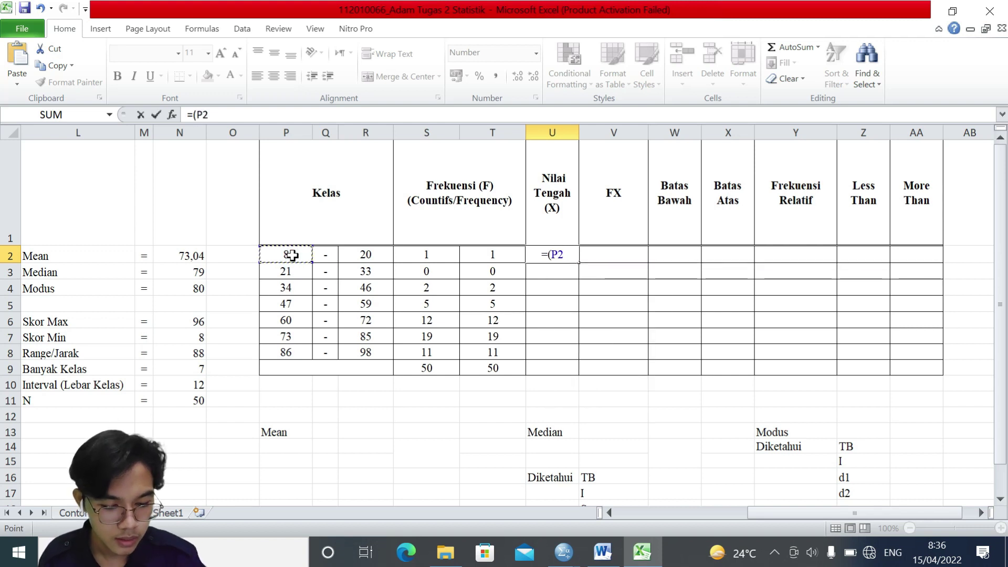
{"action": "type", "text": "+"}
{"action": "left_click", "coordinate": [364, 253]}
{"action": "type", "text": ")/"}
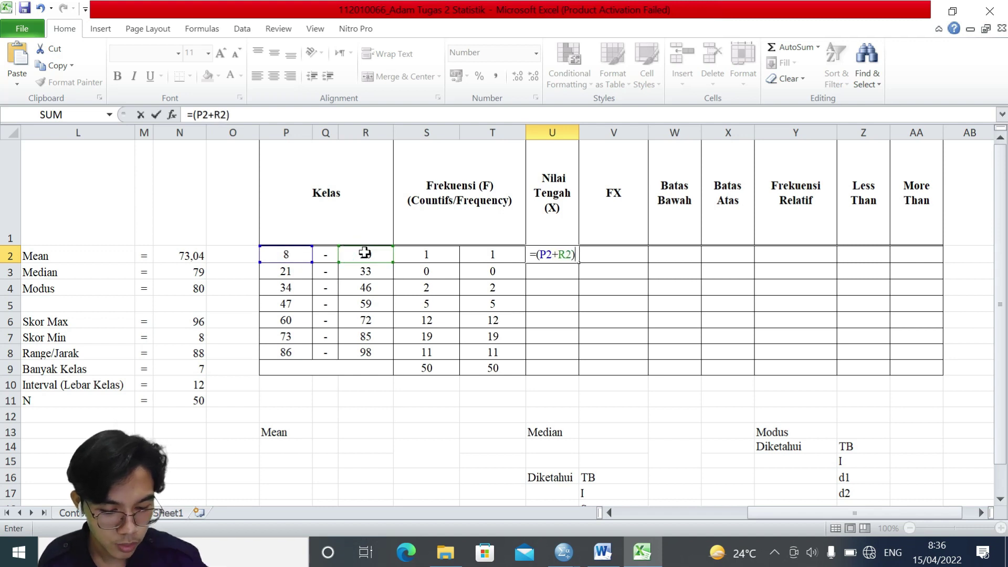
{"action": "type", "text": "2"}
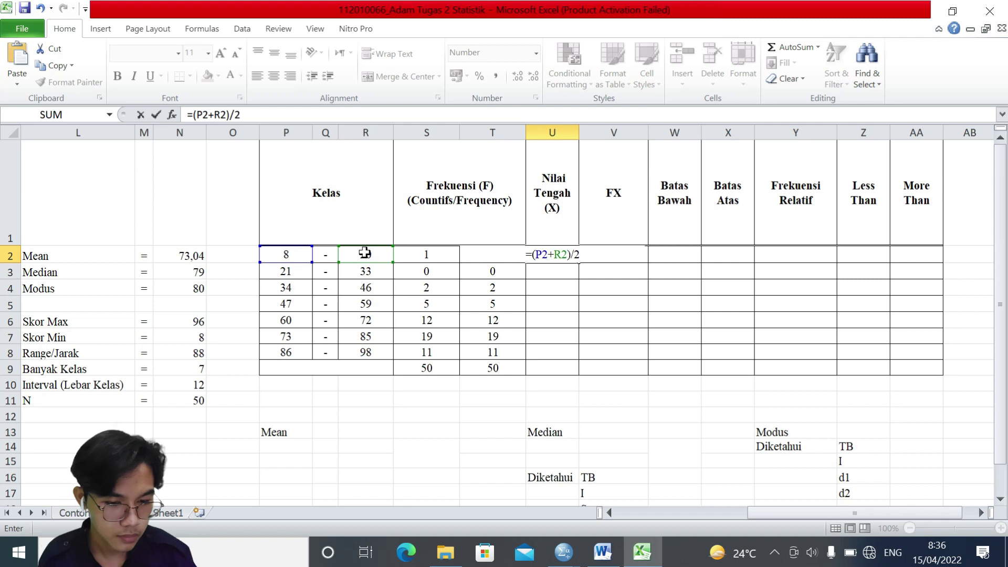
{"action": "key", "text": "Return"}
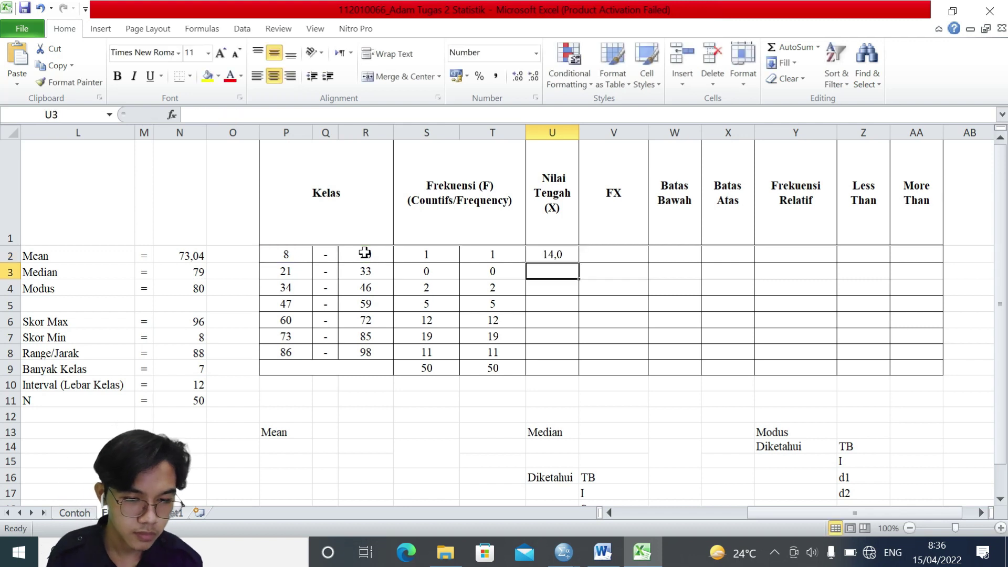
{"action": "left_click", "coordinate": [547, 252]}
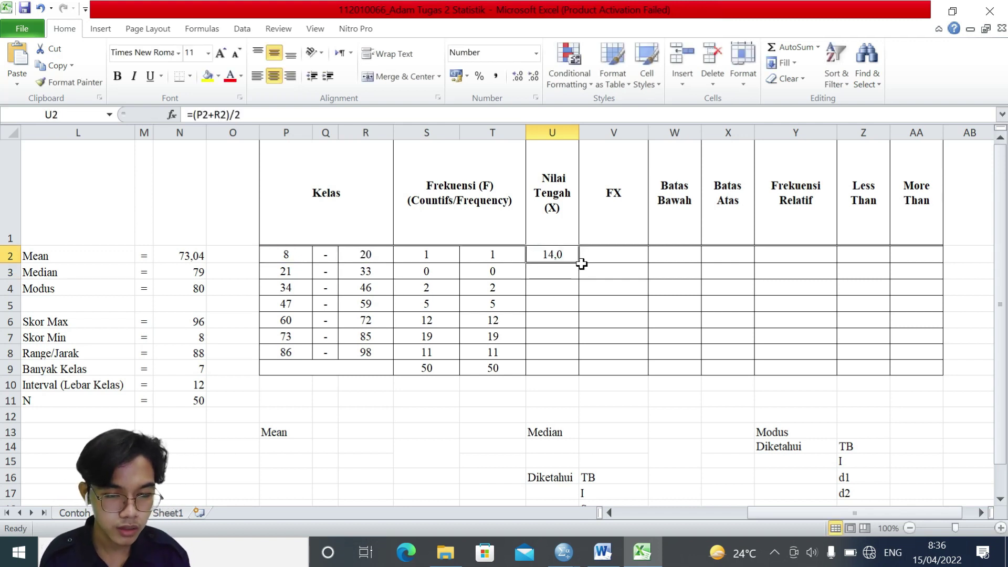
Fill the midpoint formula from U2 down to U8 and calculate the first FX value in V2 with =T2*U2.
{"action": "left_click_drag", "start_coordinate": [580, 265], "coordinate": [577, 359]}
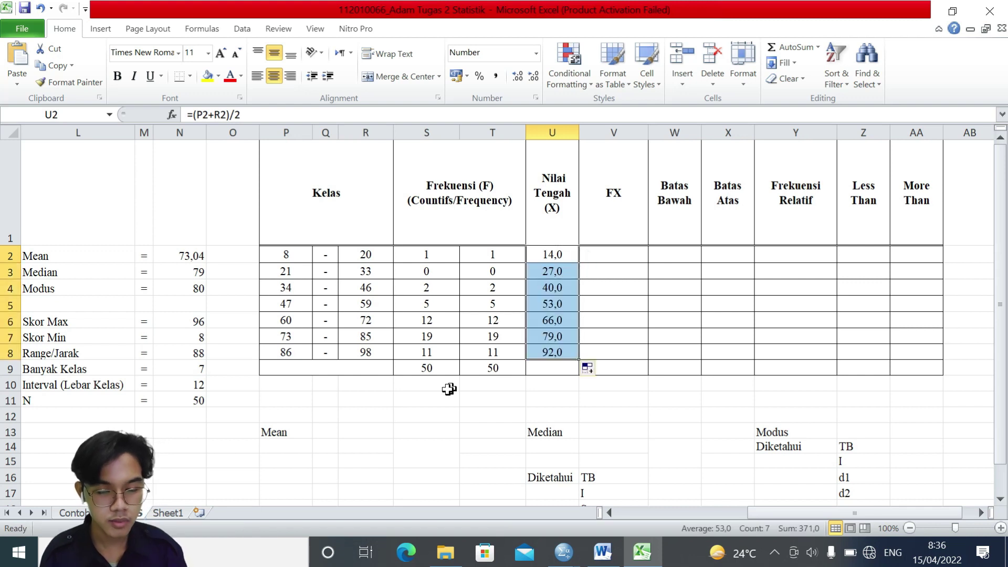
{"action": "left_click", "coordinate": [619, 252]}
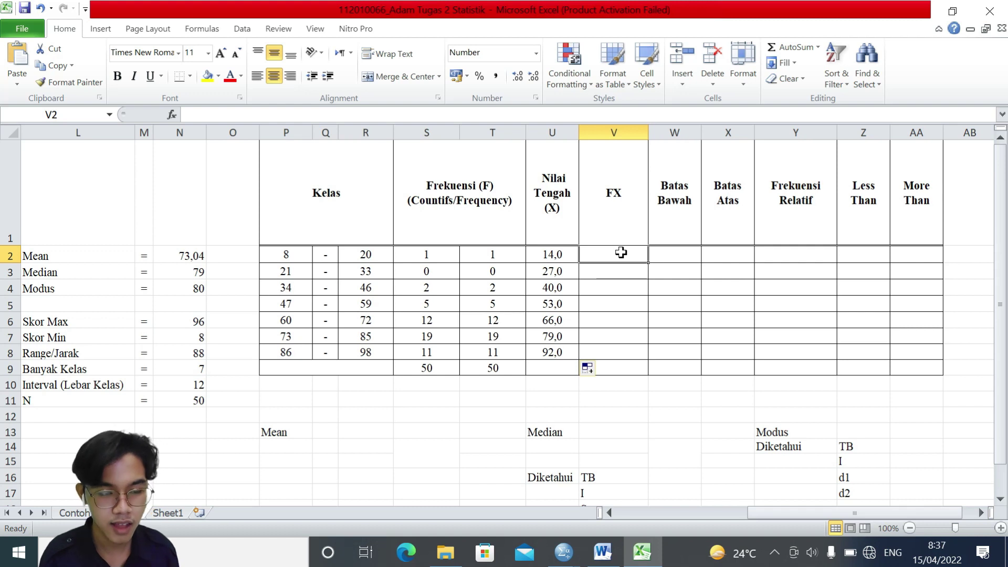
{"action": "type", "text": "="}
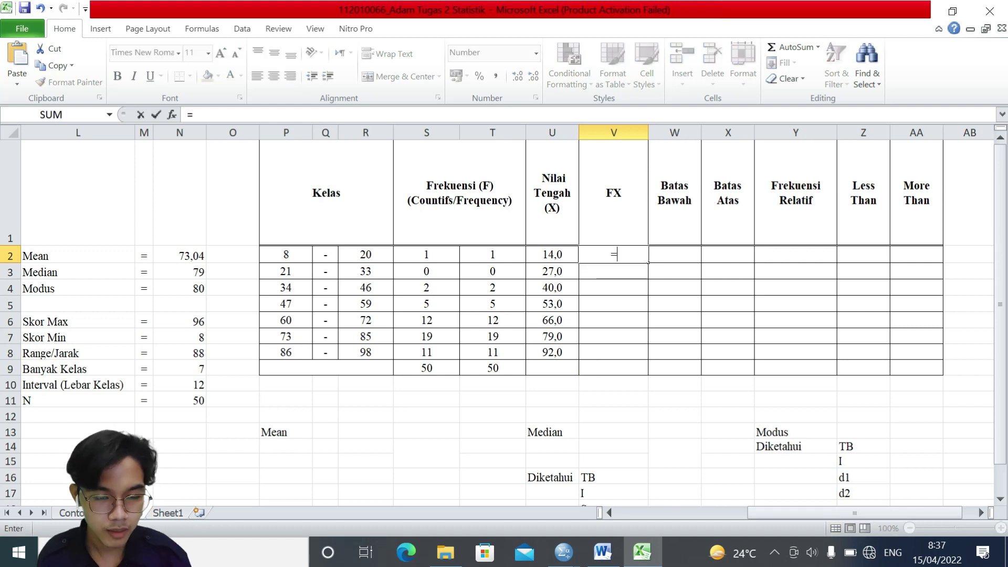
{"action": "left_click", "coordinate": [492, 252]}
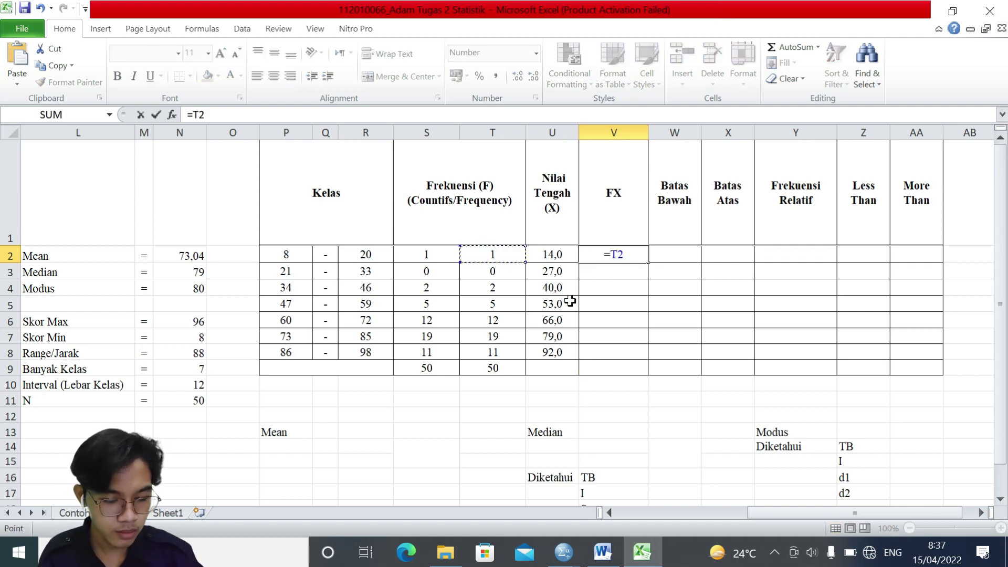
{"action": "type", "text": "*"}
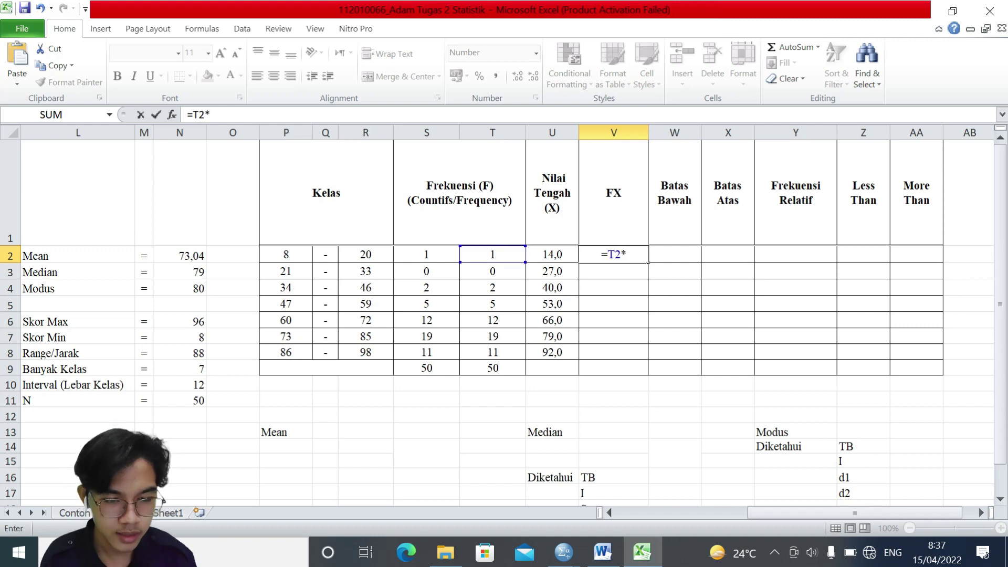
{"action": "left_click", "coordinate": [553, 251]}
{"action": "key", "text": "Return"}
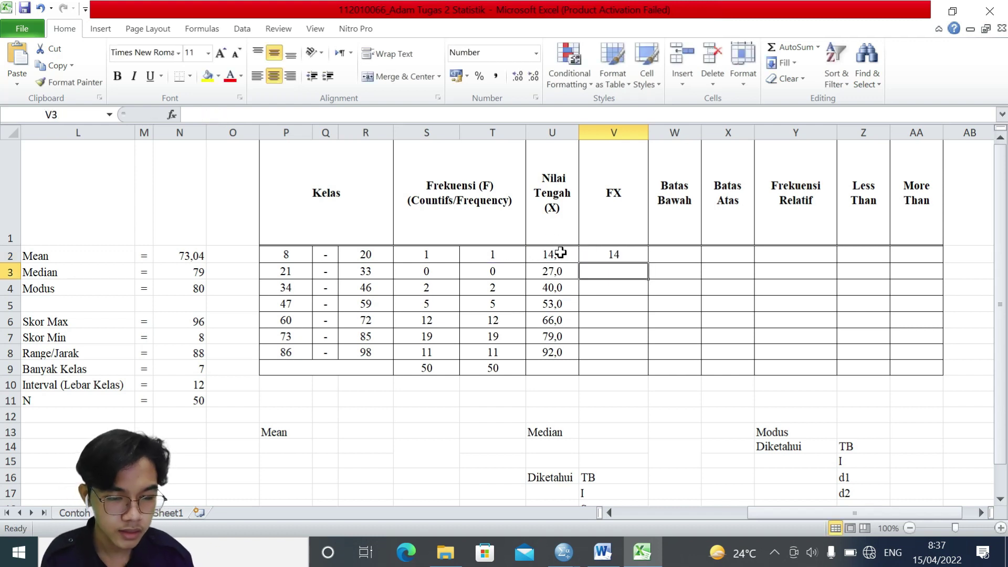
Fill the FX formula from V2 down to V8 and total the column in V9 with AutoSum.
{"action": "left_click", "coordinate": [609, 254]}
{"action": "left_click_drag", "start_coordinate": [649, 262], "coordinate": [644, 358]}
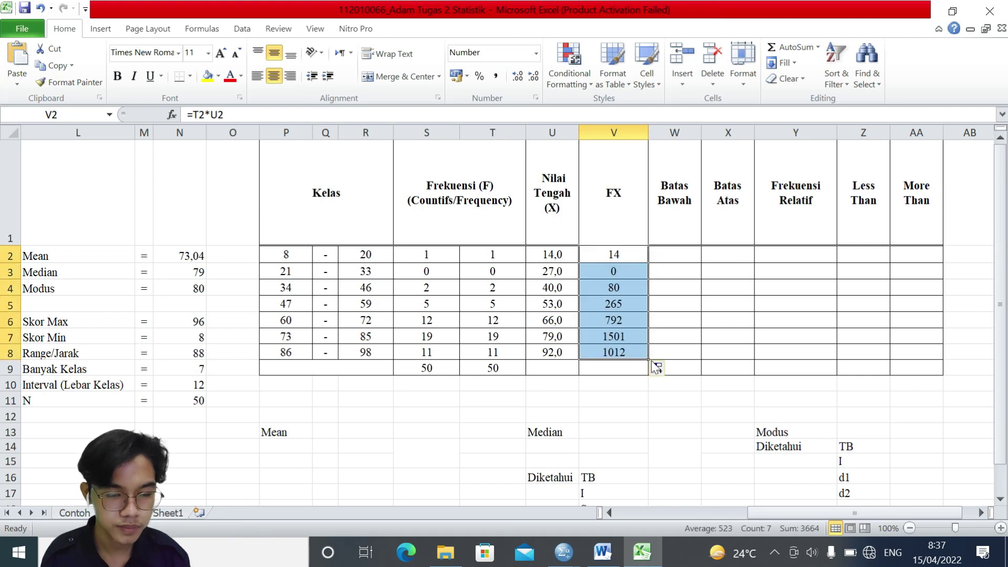
{"action": "left_click", "coordinate": [668, 318]}
{"action": "left_click_drag", "start_coordinate": [600, 257], "coordinate": [632, 364]}
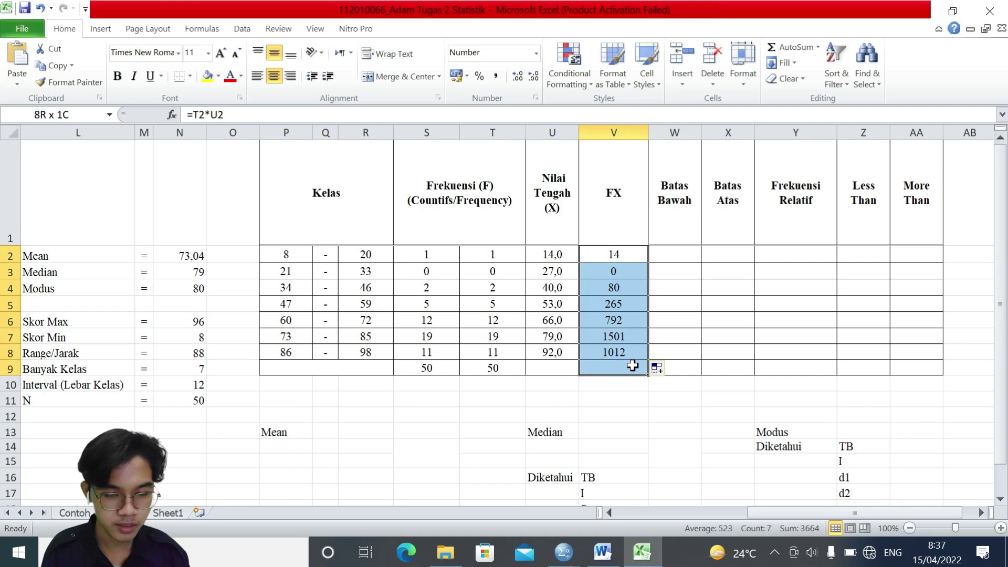
{"action": "left_click", "coordinate": [772, 50]}
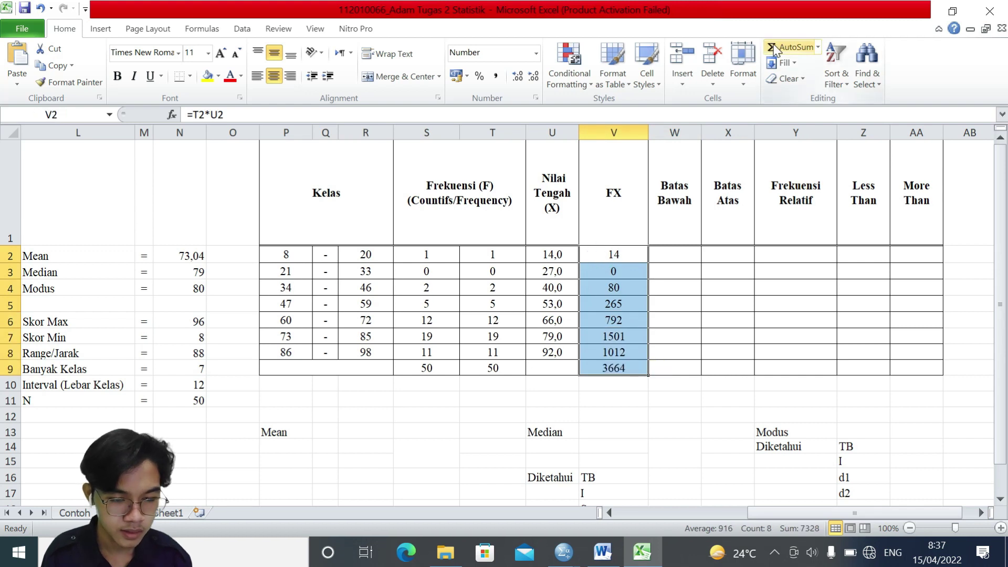
{"action": "left_click", "coordinate": [684, 306]}
Calculate the first lower class boundary in W2, under Batas Bawah, with the formula =P2-0,5.
{"action": "left_click", "coordinate": [665, 249]}
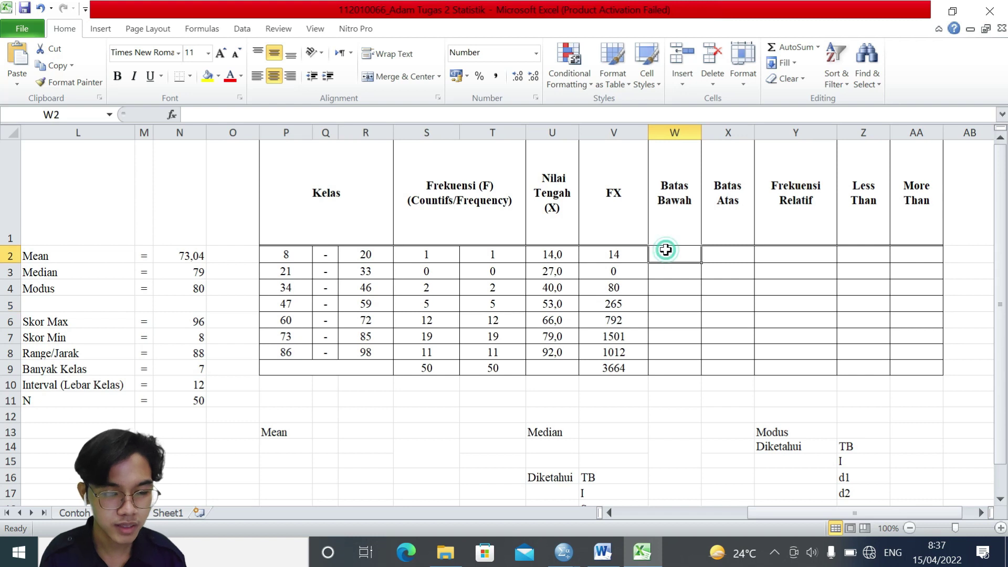
{"action": "type", "text": "="}
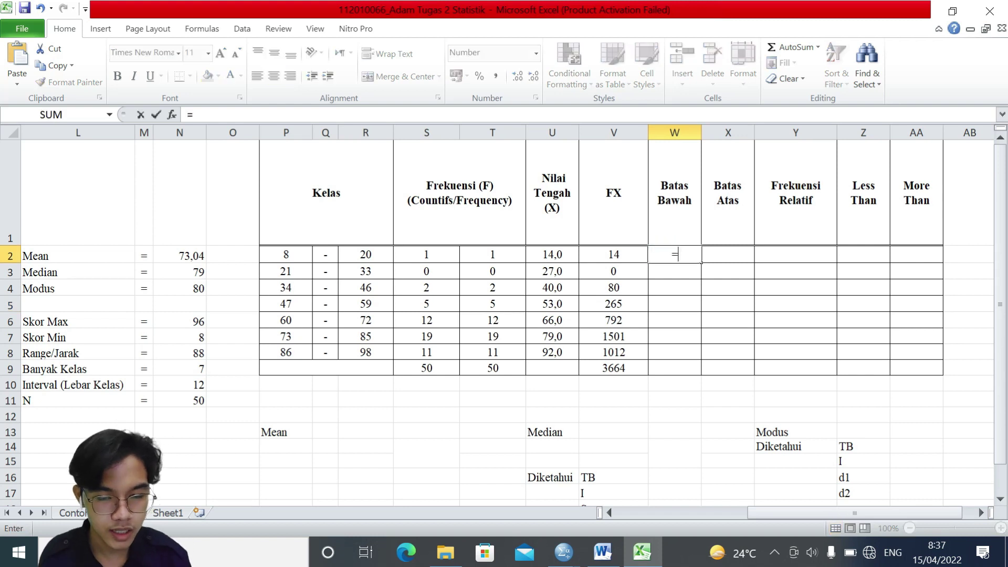
{"action": "left_click", "coordinate": [305, 254]}
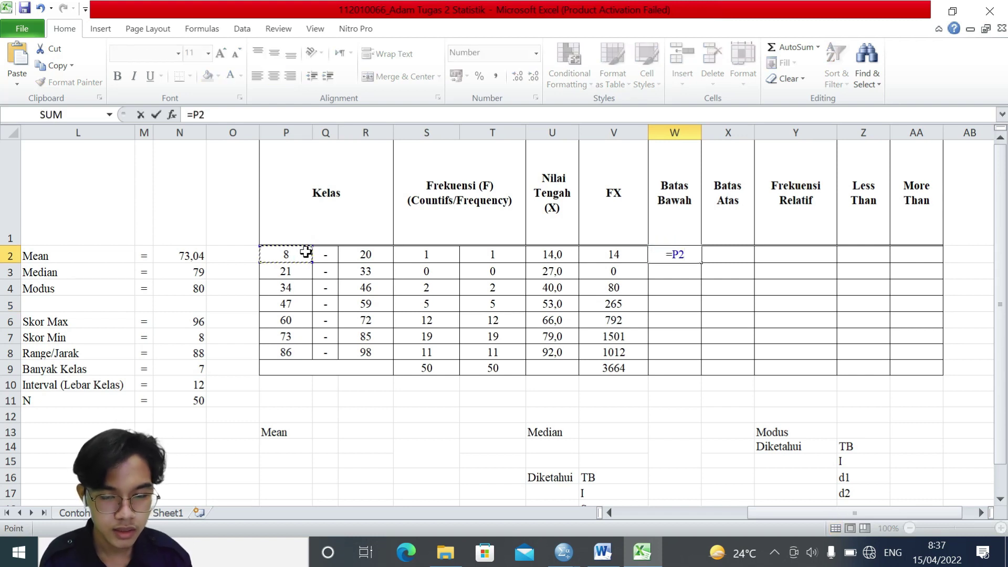
{"action": "type", "text": "-0,5"}
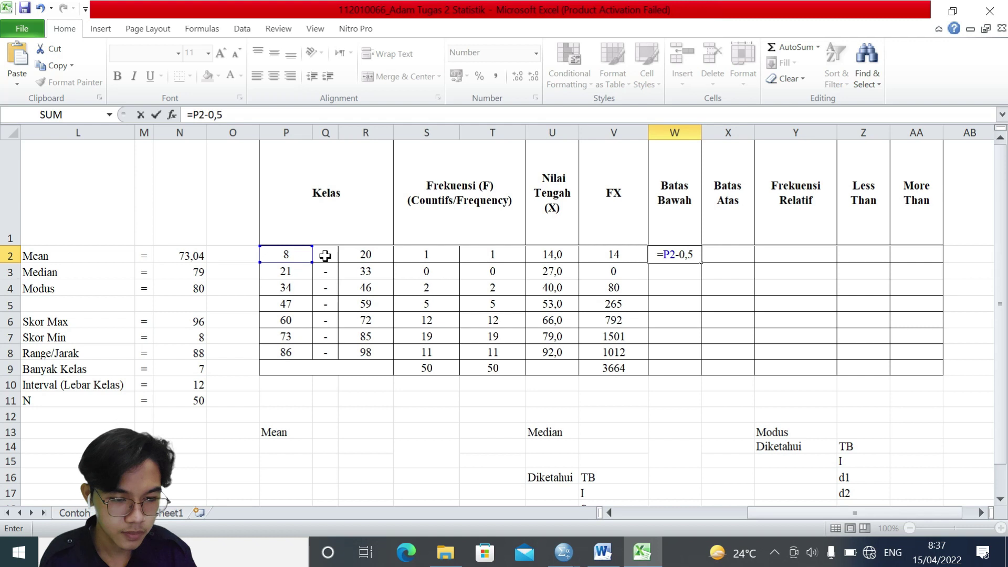
{"action": "key", "text": "Return"}
Calculate the first upper class boundary in X2, under Batas Atas, with the formula =R2+0,5.
{"action": "left_click", "coordinate": [740, 243]}
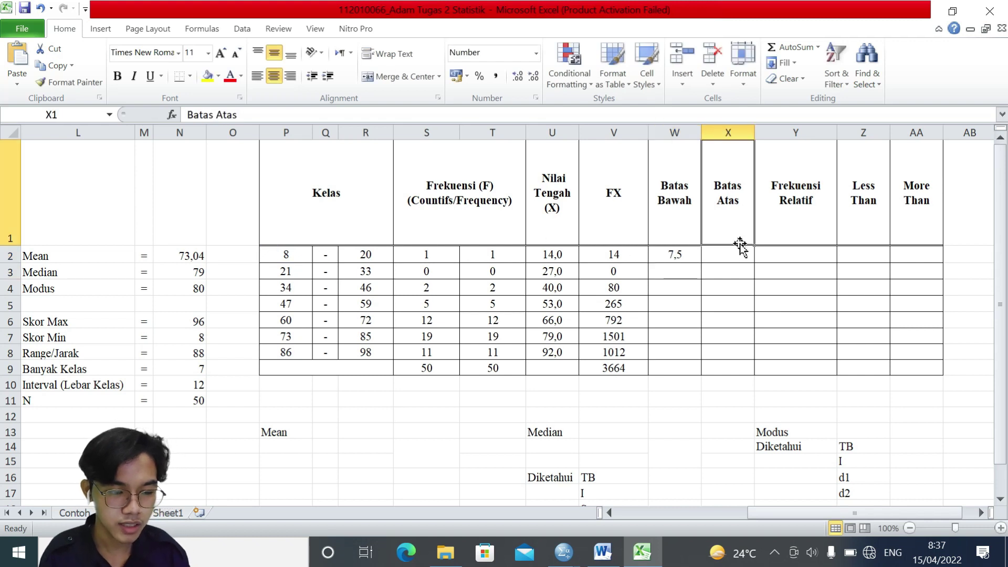
{"action": "left_click", "coordinate": [740, 253]}
{"action": "type", "text": "="}
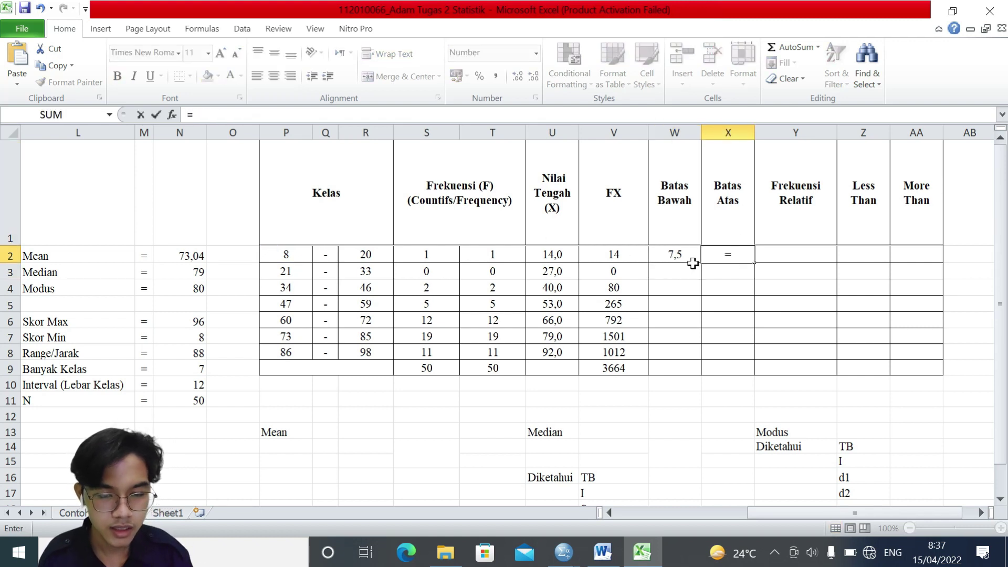
{"action": "left_click", "coordinate": [363, 255]}
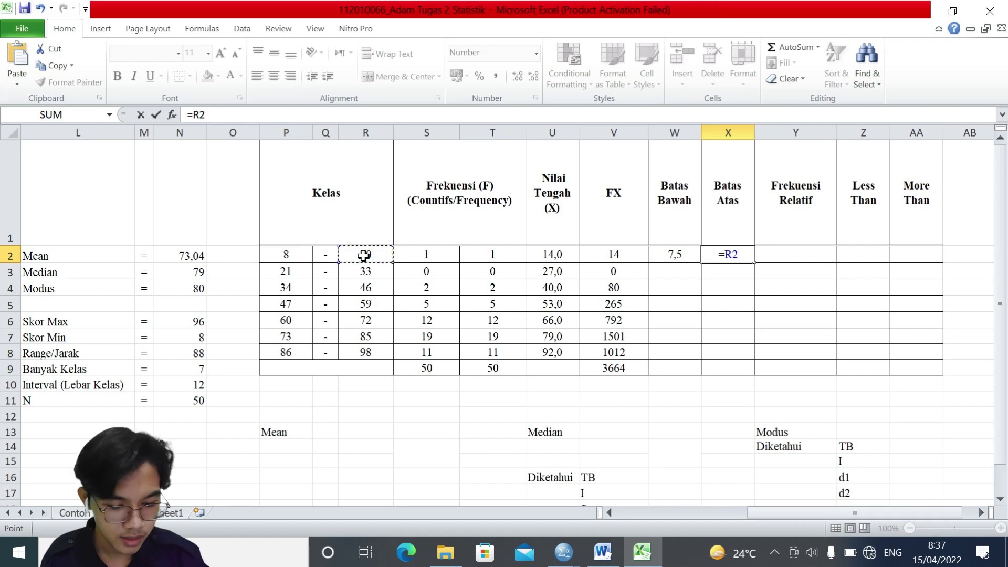
{"action": "type", "text": "+0,5"}
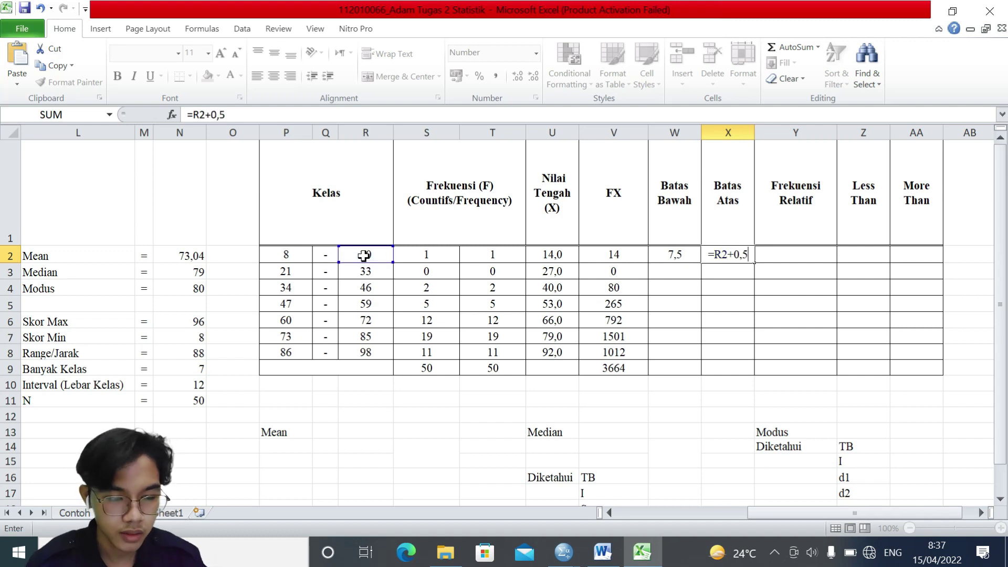
{"action": "key", "text": "Return"}
Fill both class boundary formulas from W2:X2 down to row 8.
{"action": "left_click", "coordinate": [685, 254]}
{"action": "left_click_drag", "start_coordinate": [704, 253], "coordinate": [761, 365]}
{"action": "left_click", "coordinate": [762, 368]}
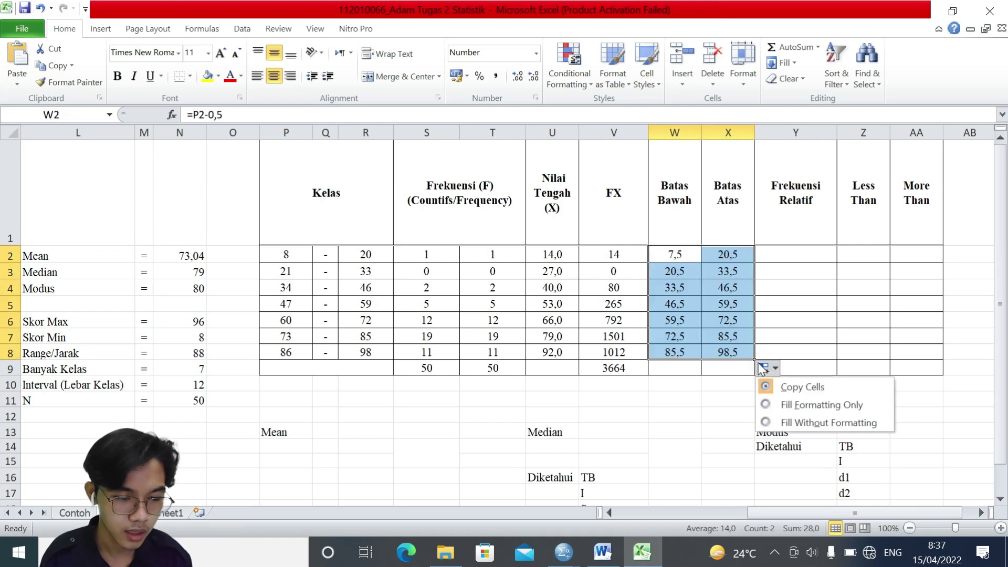
{"action": "left_click", "coordinate": [788, 319]}
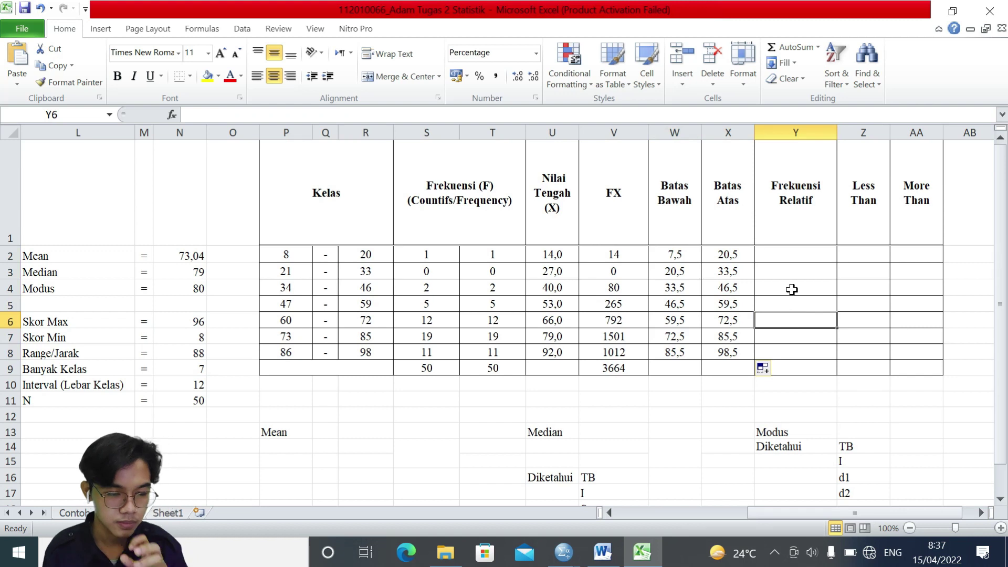
Calculate the first relative frequency in Y2, under Frekuensi Relatif, with the formula =T2/$T$9.
{"action": "left_click", "coordinate": [789, 254]}
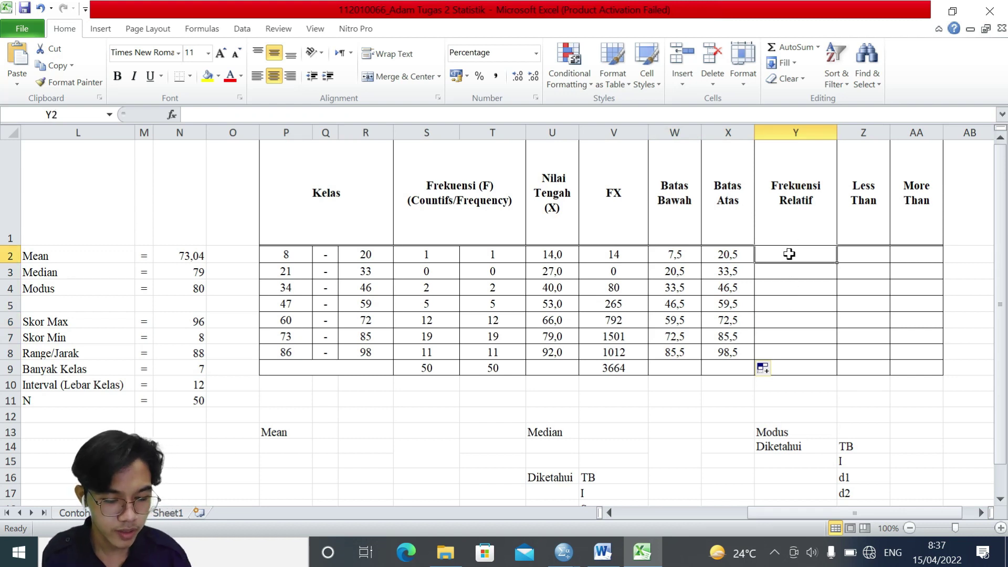
{"action": "type", "text": "="}
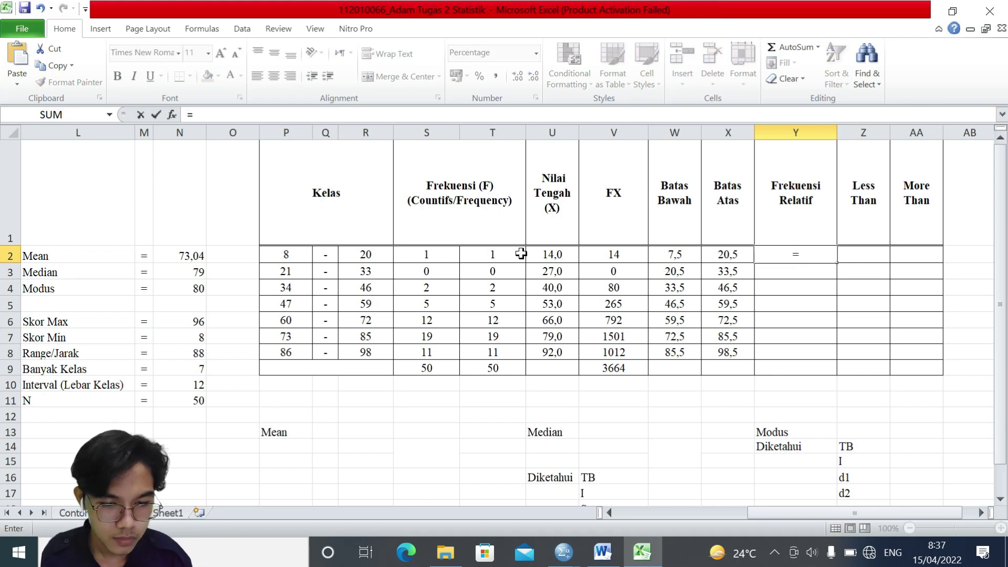
{"action": "left_click", "coordinate": [495, 257]}
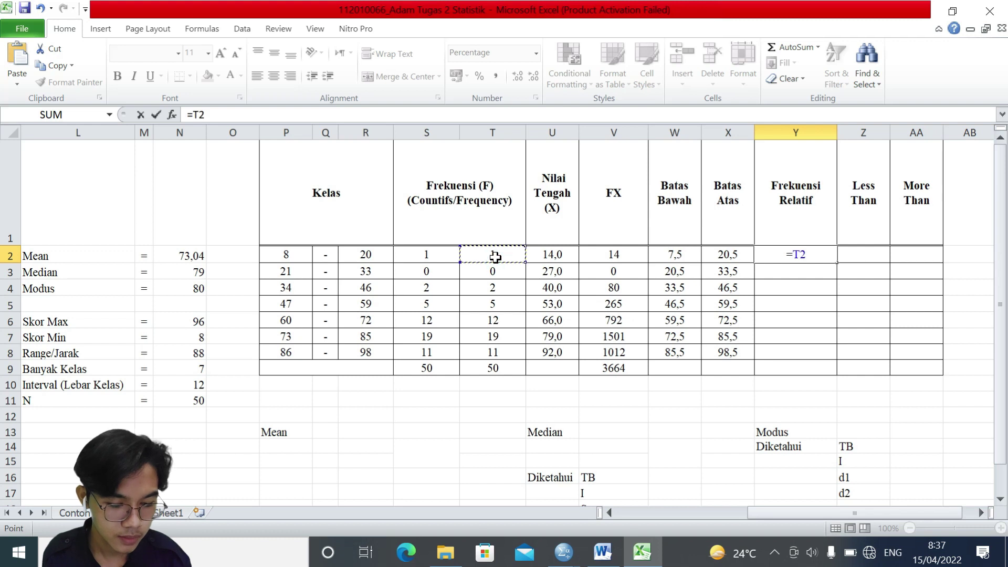
{"action": "type", "text": "/"}
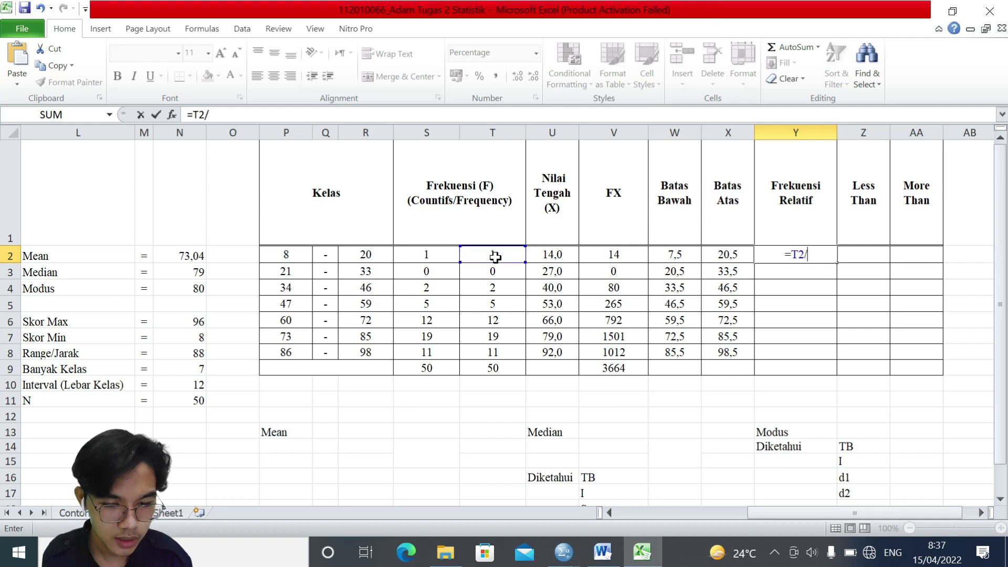
{"action": "left_click", "coordinate": [502, 370]}
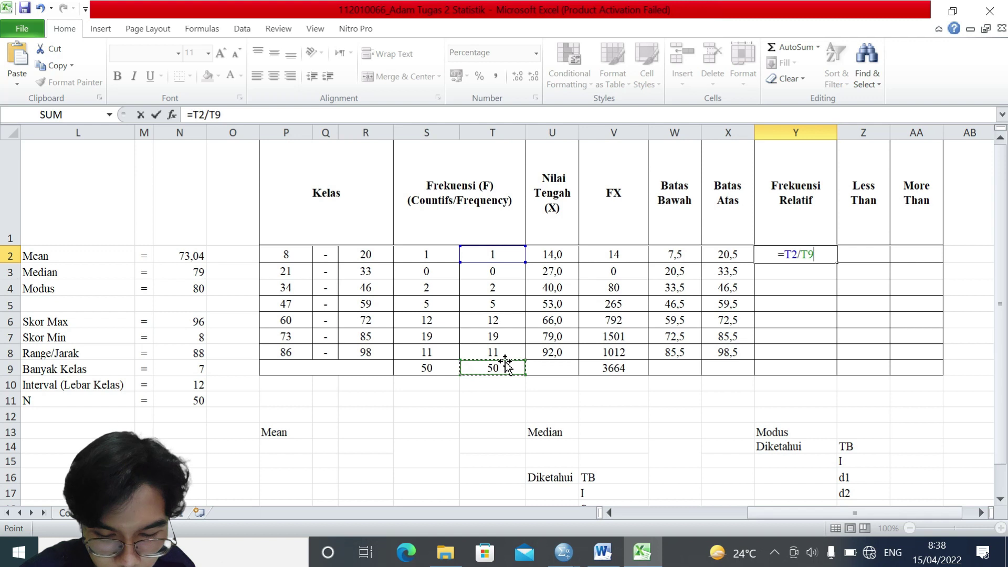
{"action": "key", "text": "F4"}
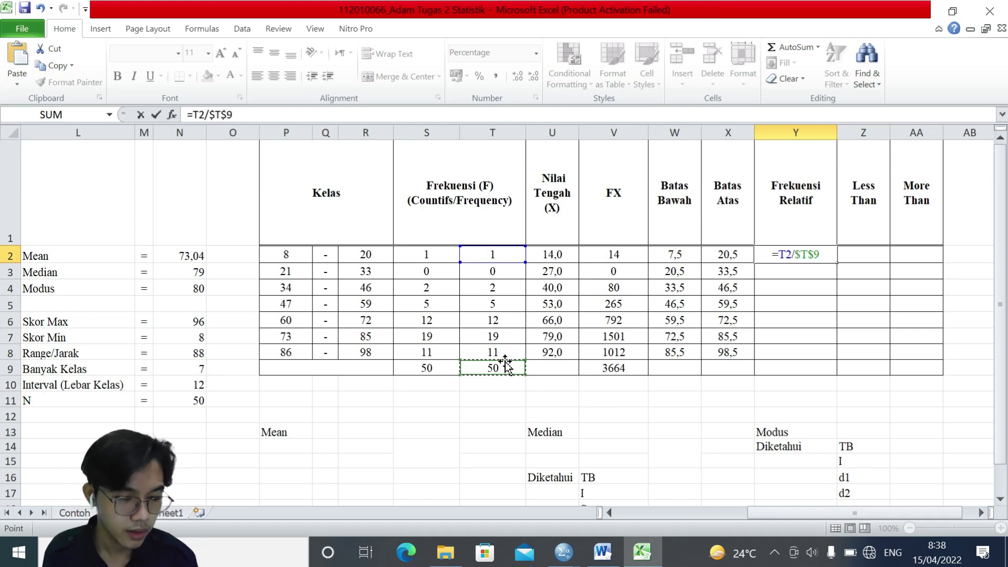
{"action": "key", "text": "Return"}
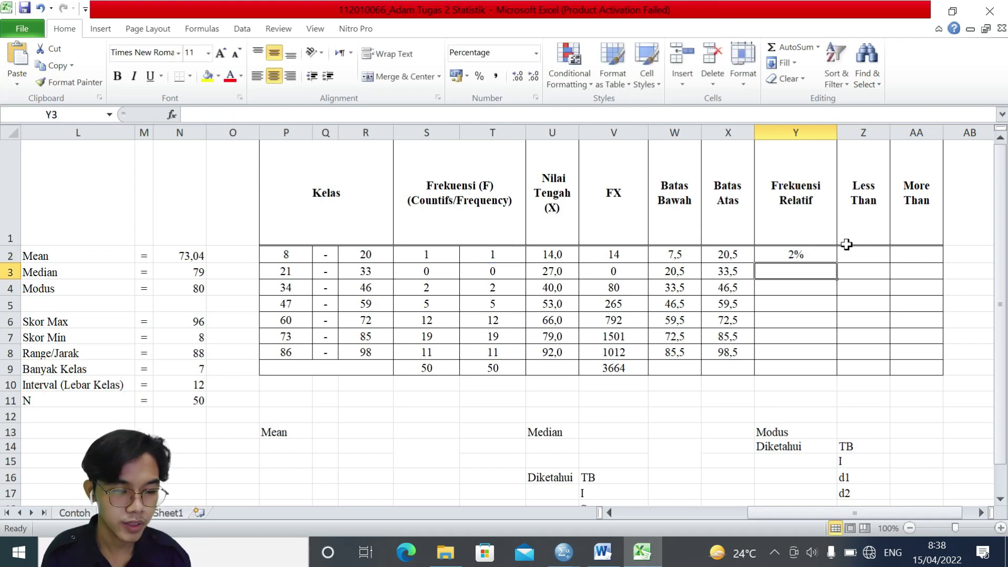
Fill the relative frequency formula from Y2 down to Y8 and total the column in Y9 with AutoSum.
{"action": "left_click", "coordinate": [808, 255]}
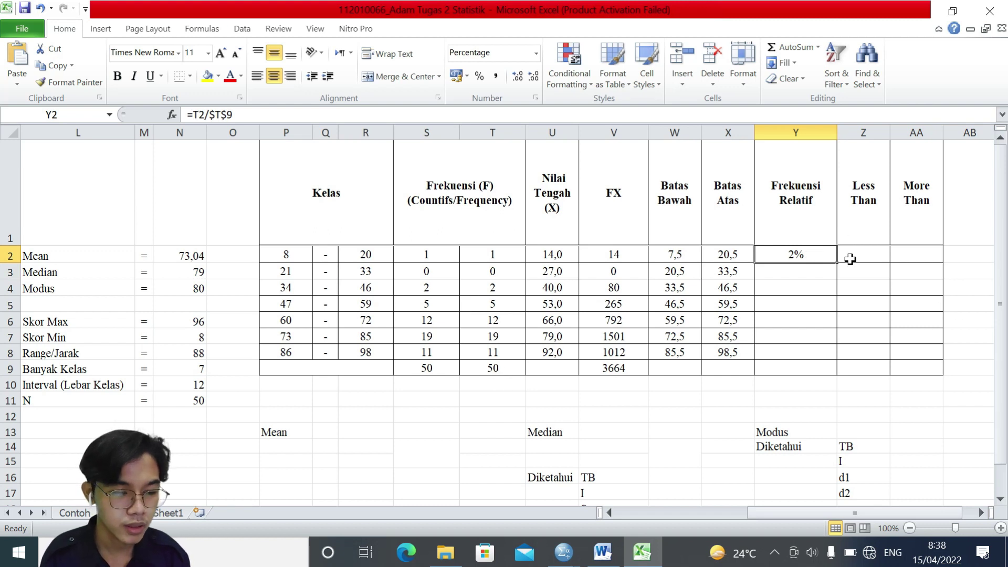
{"action": "left_click_drag", "start_coordinate": [836, 262], "coordinate": [846, 360]}
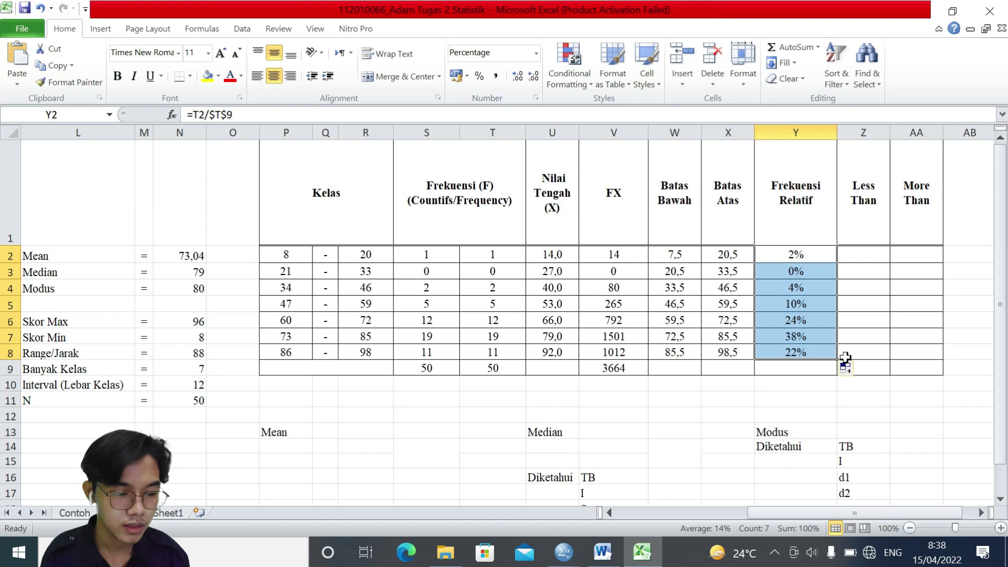
{"action": "left_click", "coordinate": [867, 315]}
{"action": "left_click_drag", "start_coordinate": [798, 254], "coordinate": [803, 366]}
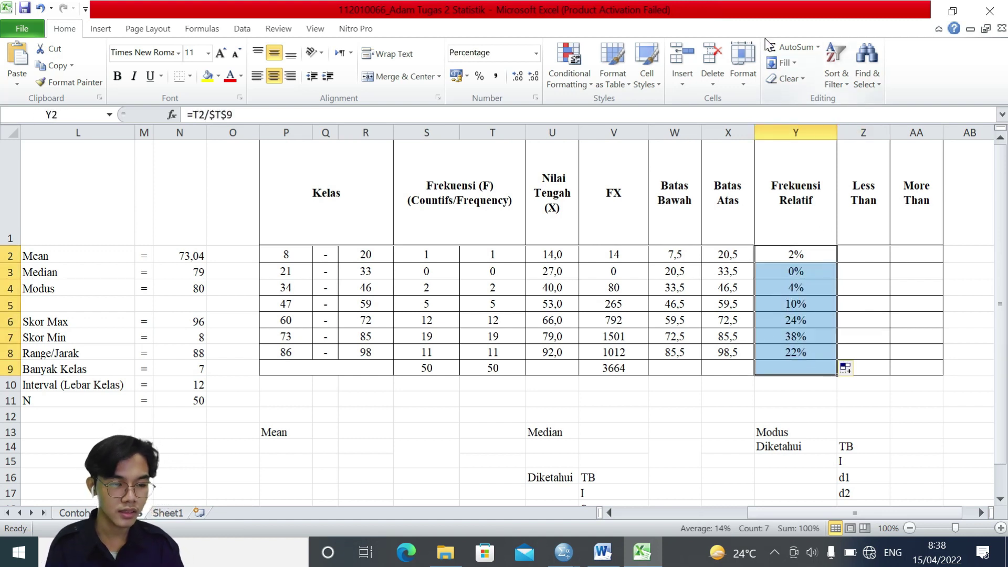
{"action": "left_click", "coordinate": [779, 48]}
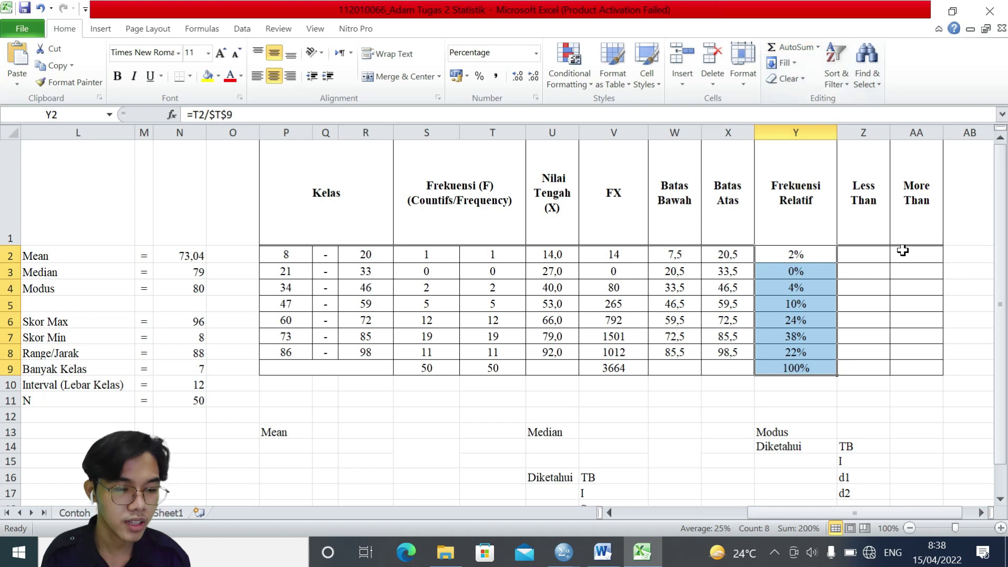
Start the Less Than column by linking Z2 to the first class frequency with the formula =S2.
{"action": "left_click", "coordinate": [865, 249]}
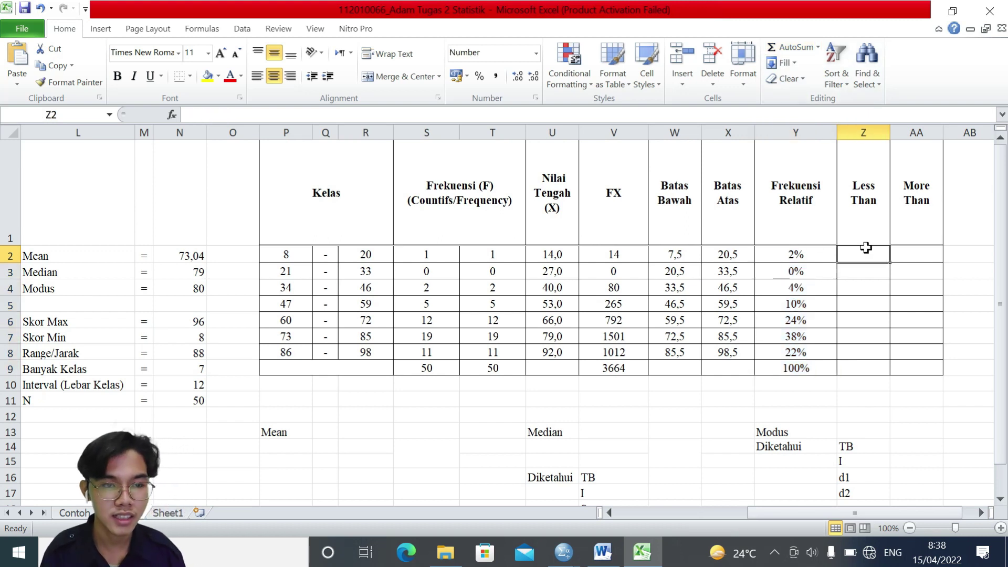
{"action": "type", "text": "="}
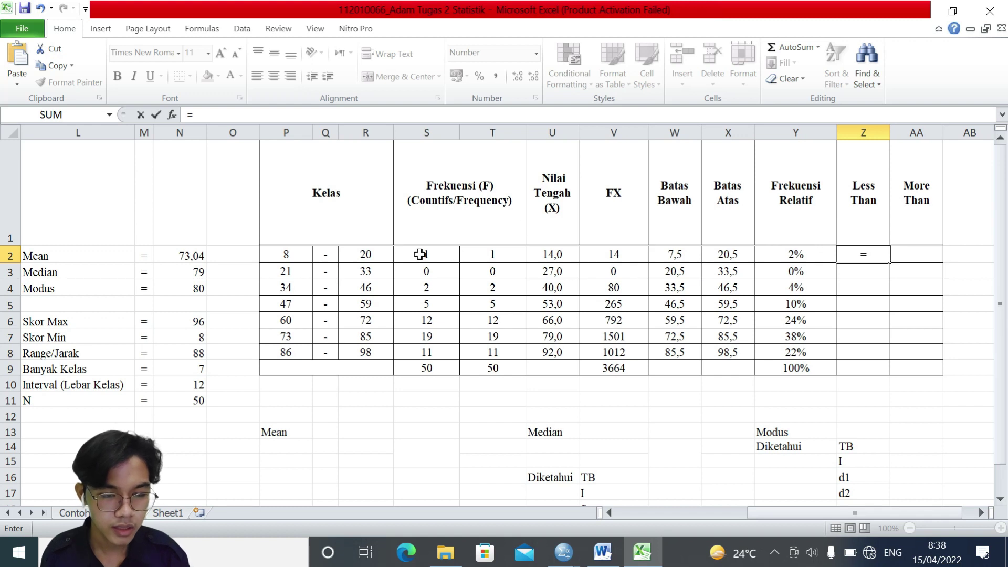
{"action": "left_click", "coordinate": [420, 254]}
{"action": "key", "text": "Return"}
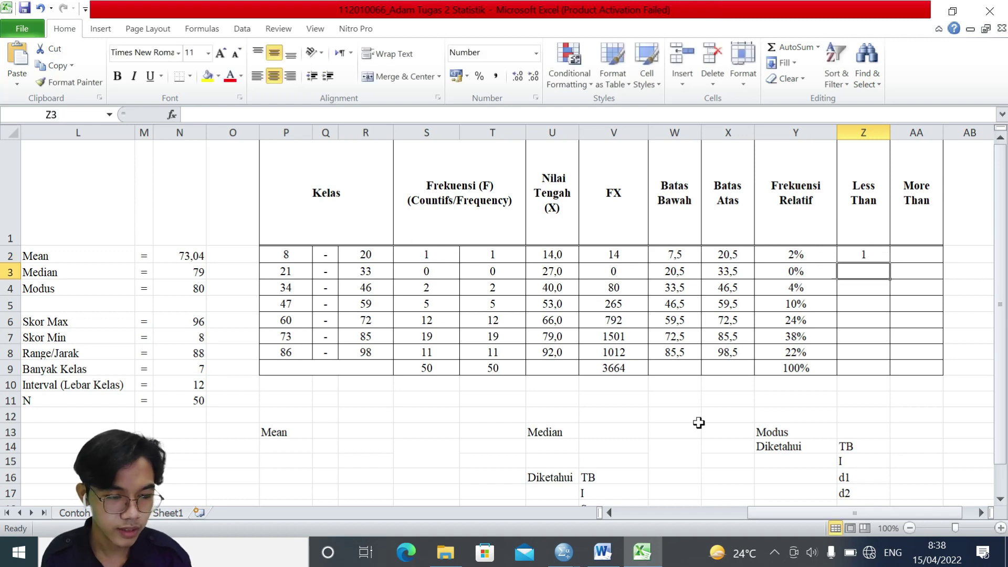
Calculate the next cumulative Less Than value in Z3 with =Z2+S3 and fill the formula down to Z8.
{"action": "type", "text": "="}
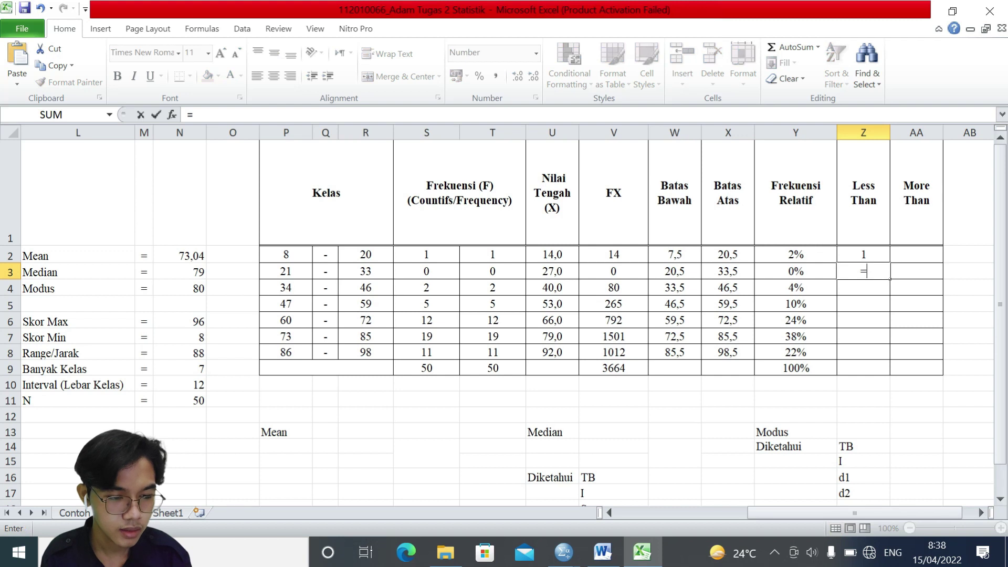
{"action": "left_click", "coordinate": [866, 253]}
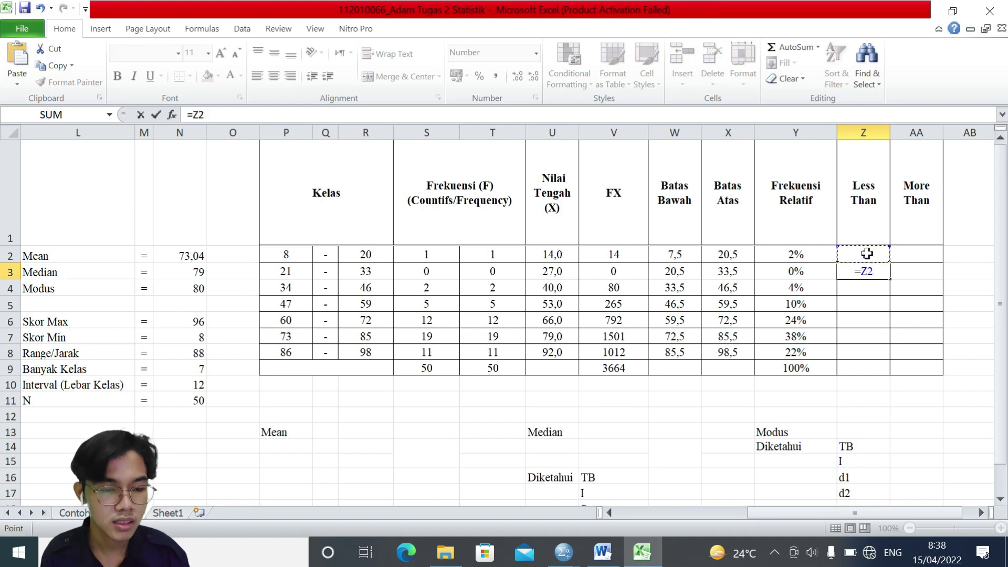
{"action": "type", "text": "+"}
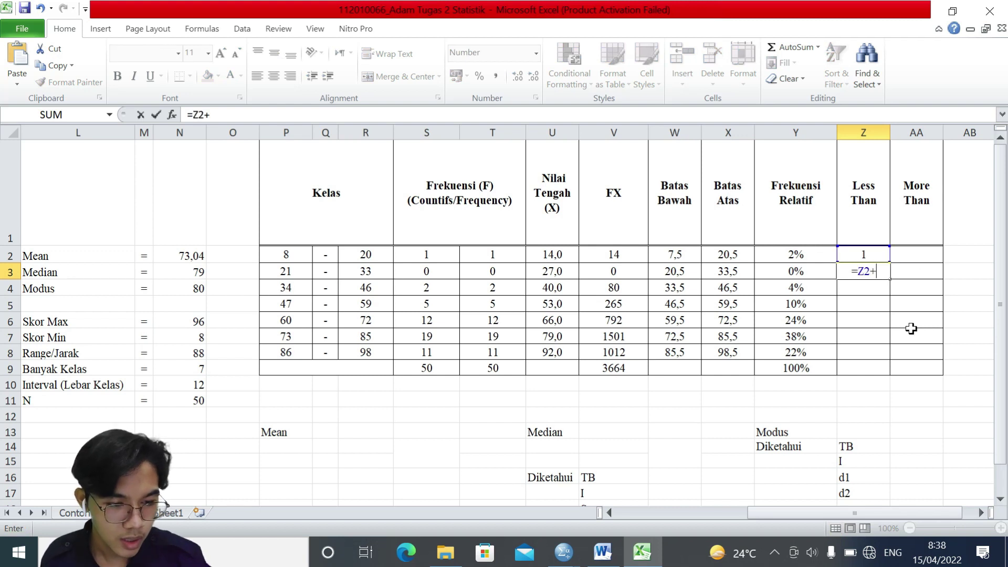
{"action": "left_click", "coordinate": [424, 269]}
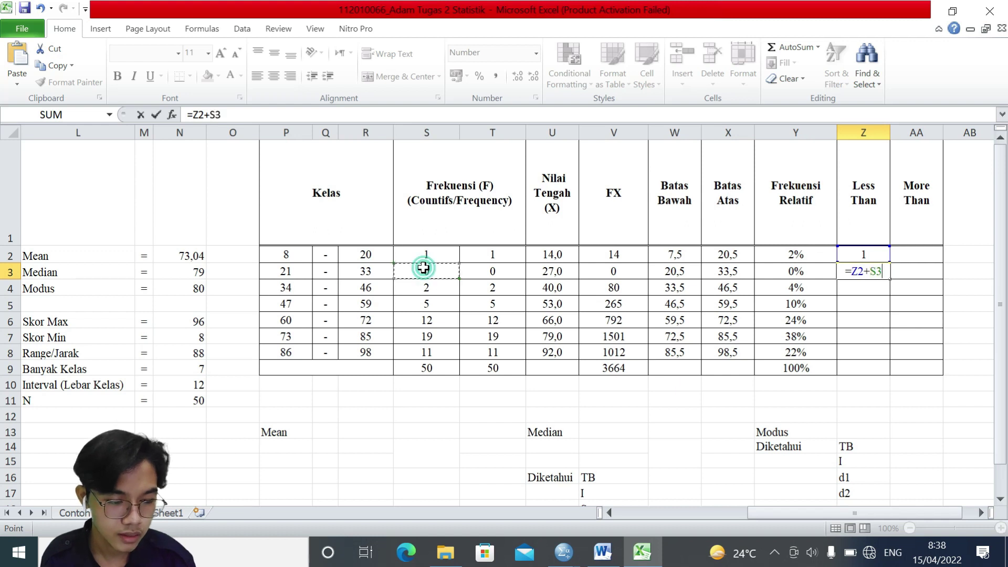
{"action": "key", "text": "Return"}
{"action": "left_click", "coordinate": [864, 269]}
{"action": "left_click_drag", "start_coordinate": [889, 276], "coordinate": [895, 367]}
{"action": "left_click", "coordinate": [934, 294]}
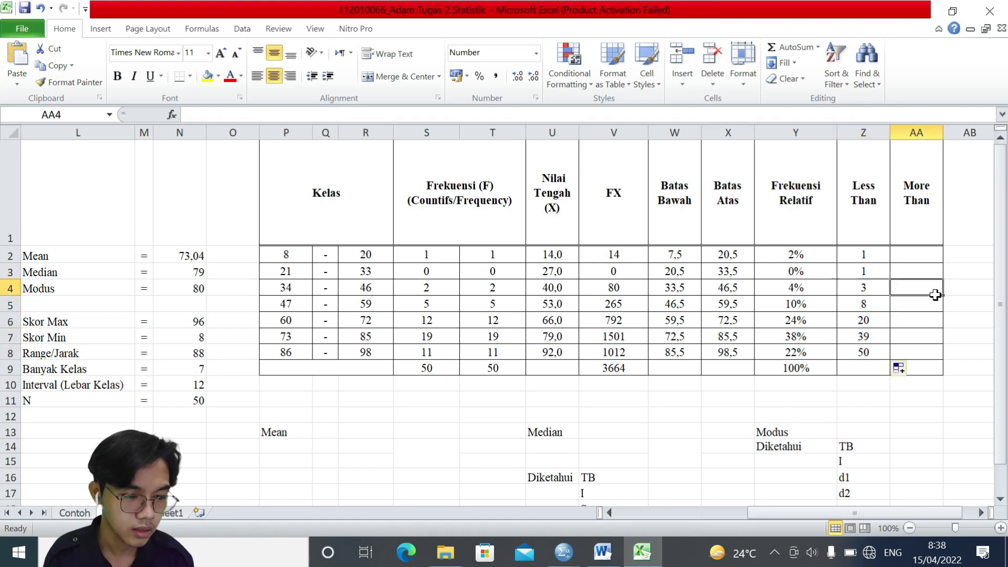
Start the More Than column by linking AA2 to the total frequency with the formula =T9.
{"action": "left_click", "coordinate": [916, 256]}
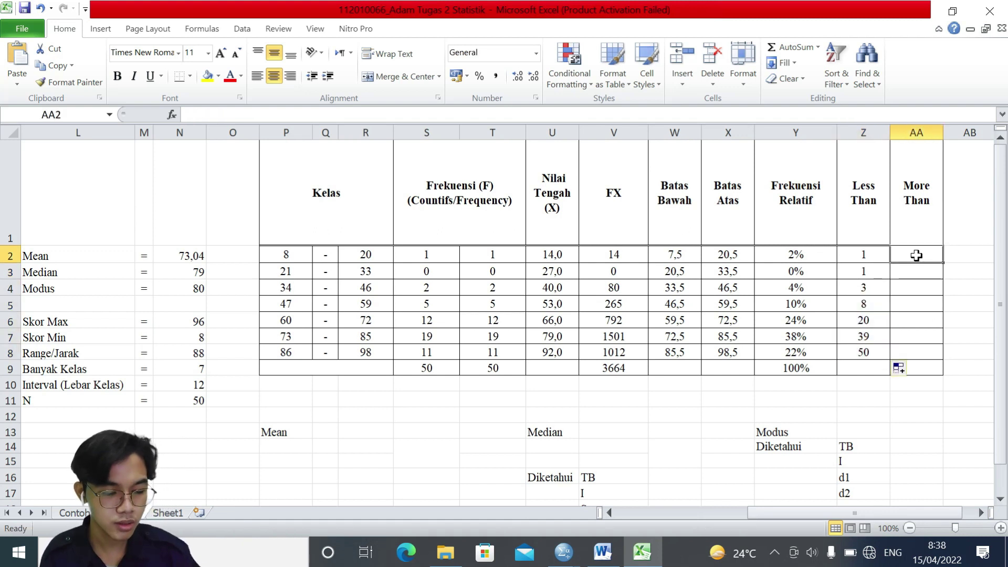
{"action": "type", "text": "="}
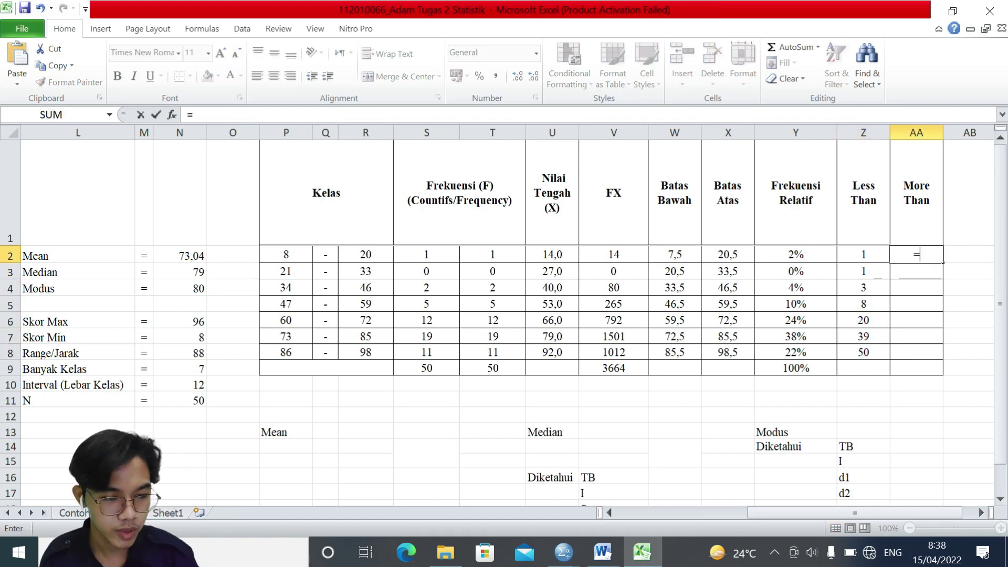
{"action": "left_click", "coordinate": [492, 373]}
{"action": "key", "text": "Return"}
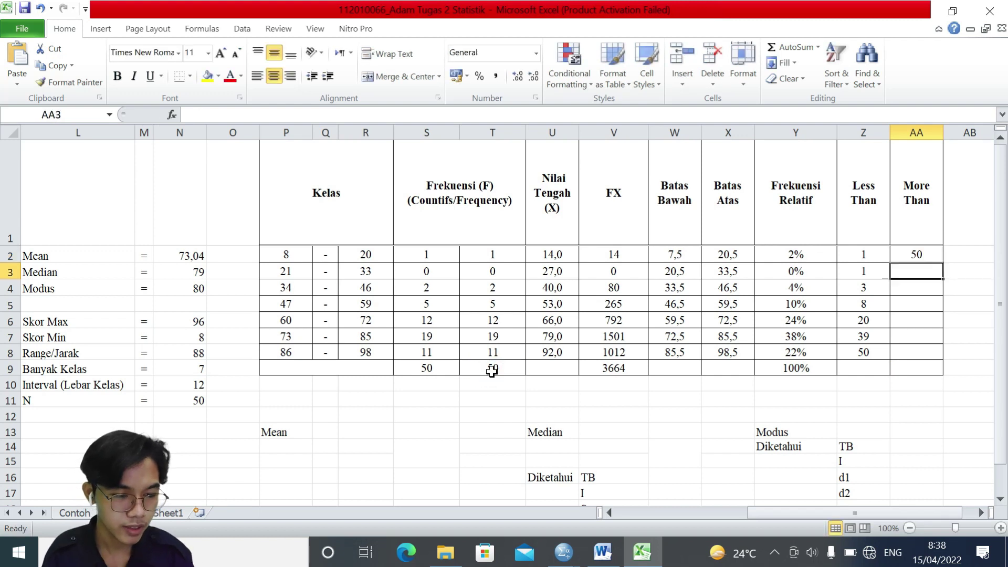
Calculate the next More Than value in AA3 with =AA2-T2 and fill the formula down to AA8.
{"action": "type", "text": "="}
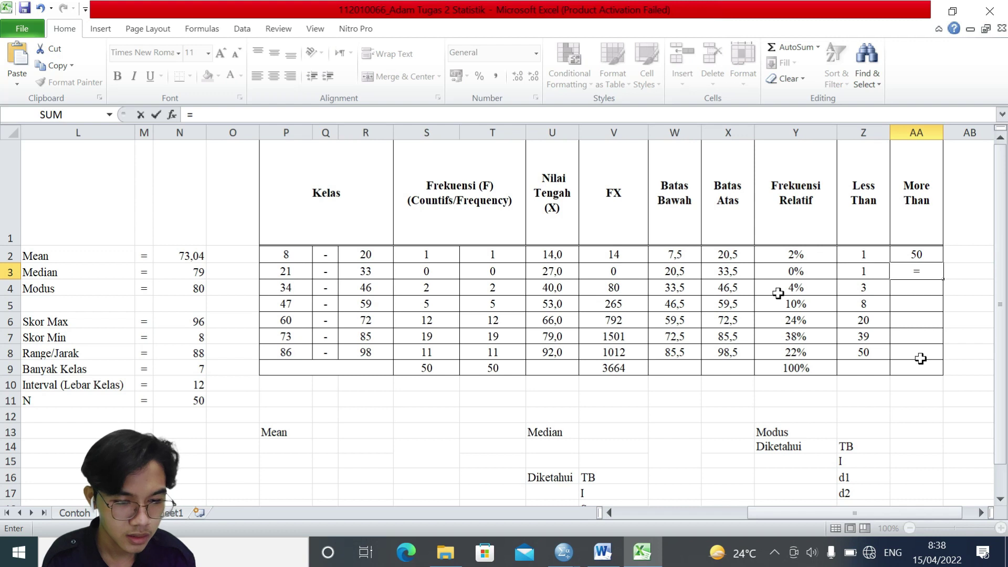
{"action": "left_click", "coordinate": [925, 254]}
{"action": "type", "text": "-"}
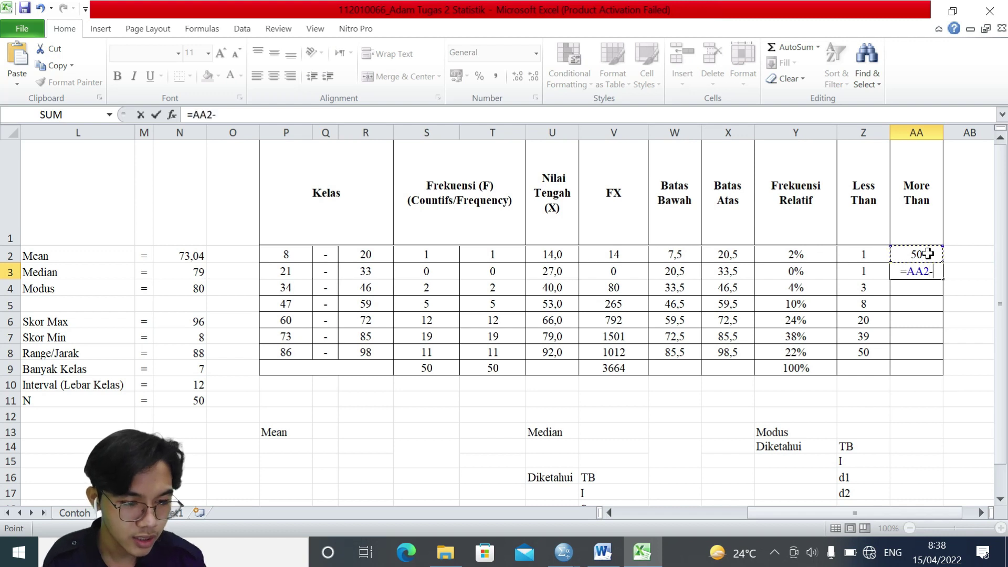
{"action": "left_click", "coordinate": [495, 254]}
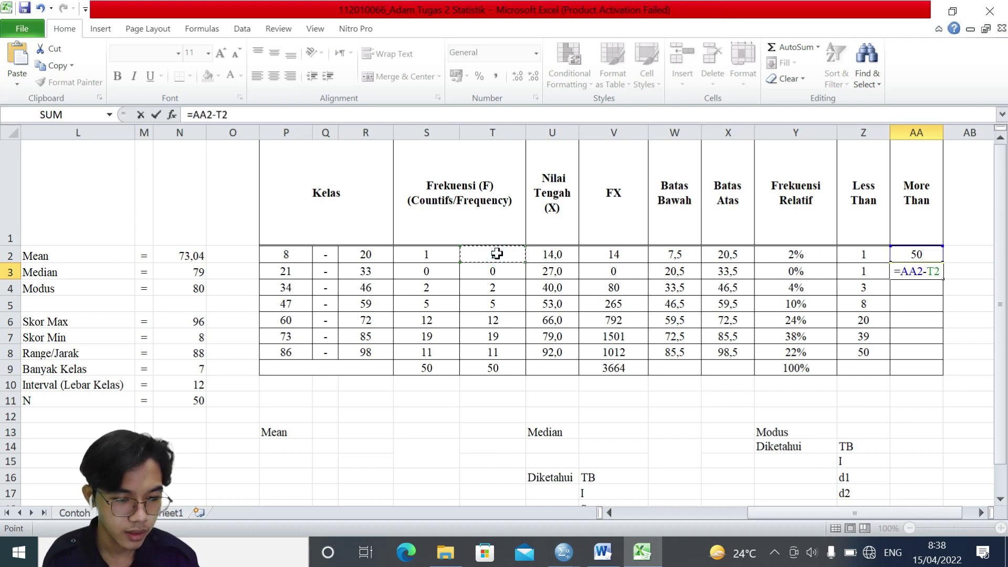
{"action": "key", "text": "Return"}
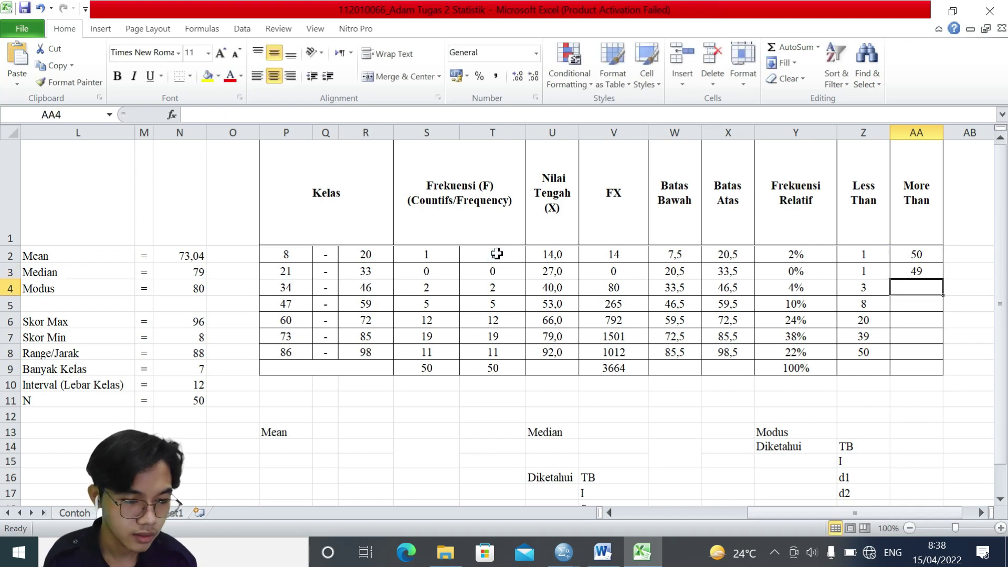
{"action": "left_click", "coordinate": [930, 272]}
{"action": "left_click_drag", "start_coordinate": [943, 279], "coordinate": [945, 354]}
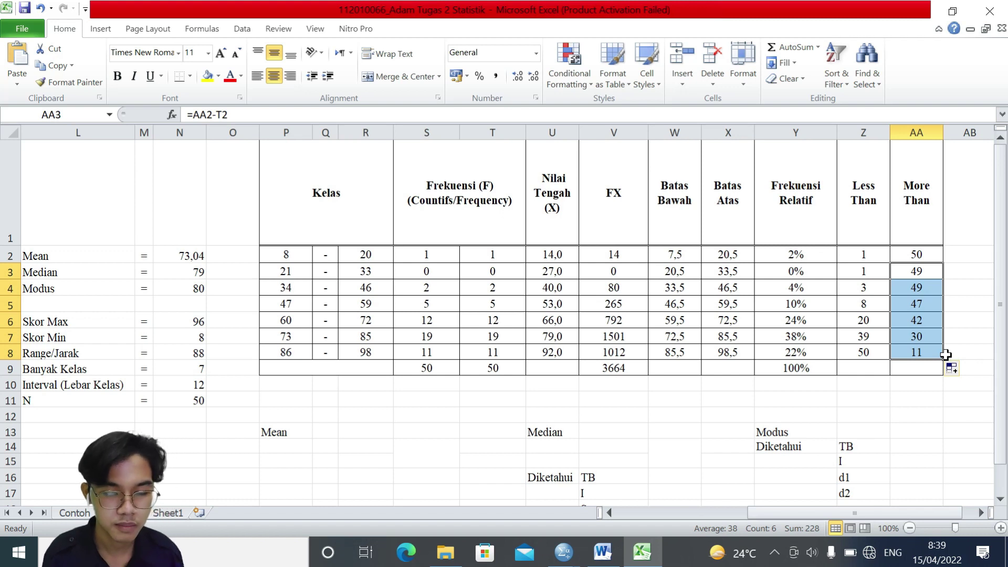
{"action": "left_click", "coordinate": [728, 217]}
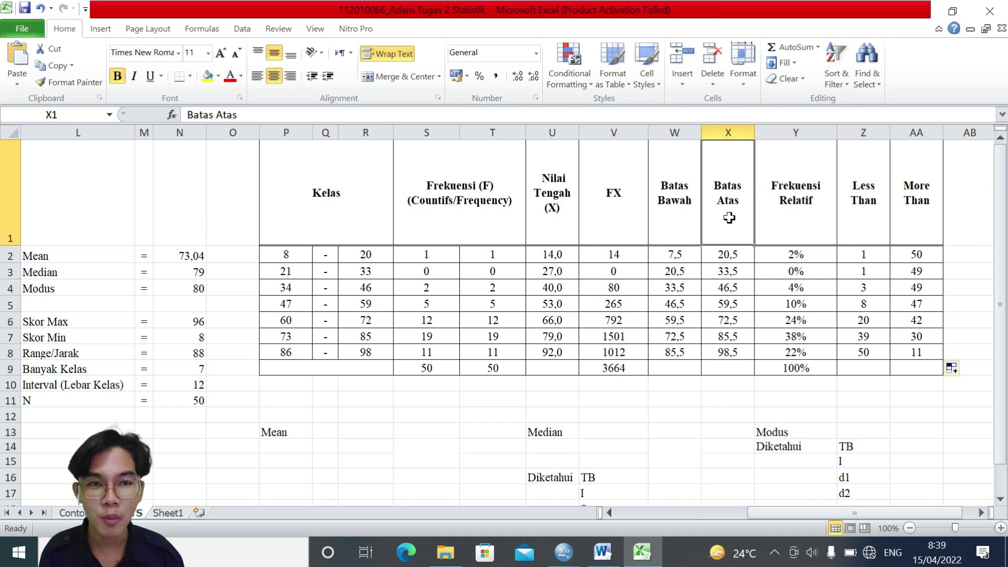
{"action": "left_click", "coordinate": [413, 361]}
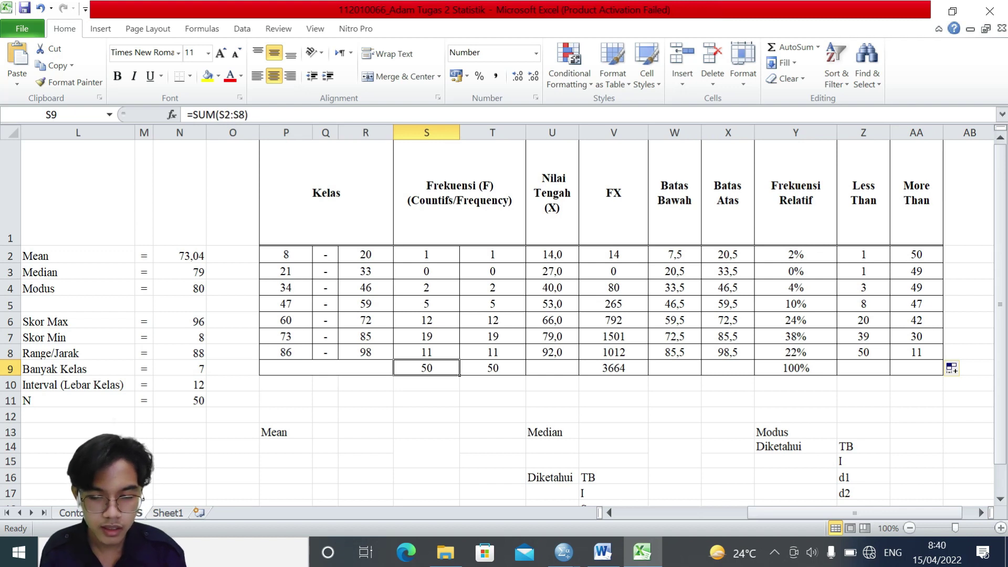
Reveal the hidden Mean = ΣFX/ΣF = 3664/50 equation in the text box below the Mean label by setting its font colour to black.
{"action": "key", "text": "alt+n"}
{"action": "key", "text": "e"}
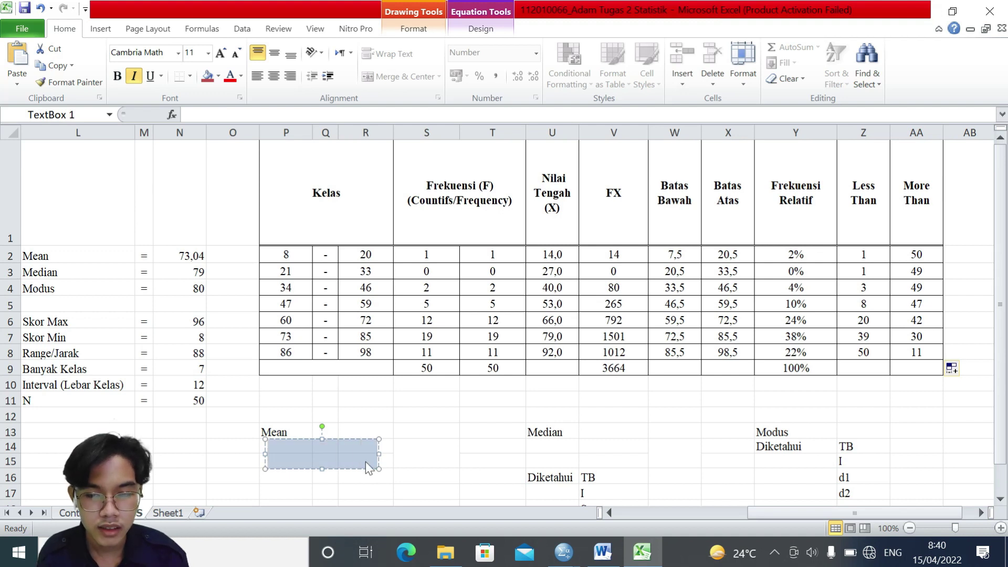
{"action": "left_click", "coordinate": [240, 76]}
{"action": "left_click", "coordinate": [239, 89]}
Calculate the grouped mean in S14 with the formula =V9/T9 and fill the cell with yellow.
{"action": "left_click", "coordinate": [427, 450]}
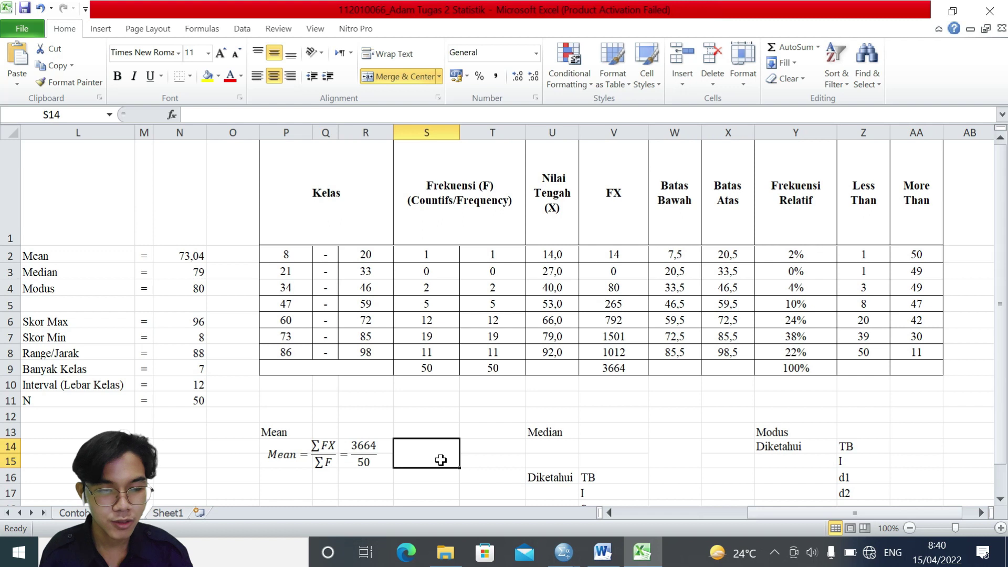
{"action": "type", "text": "="}
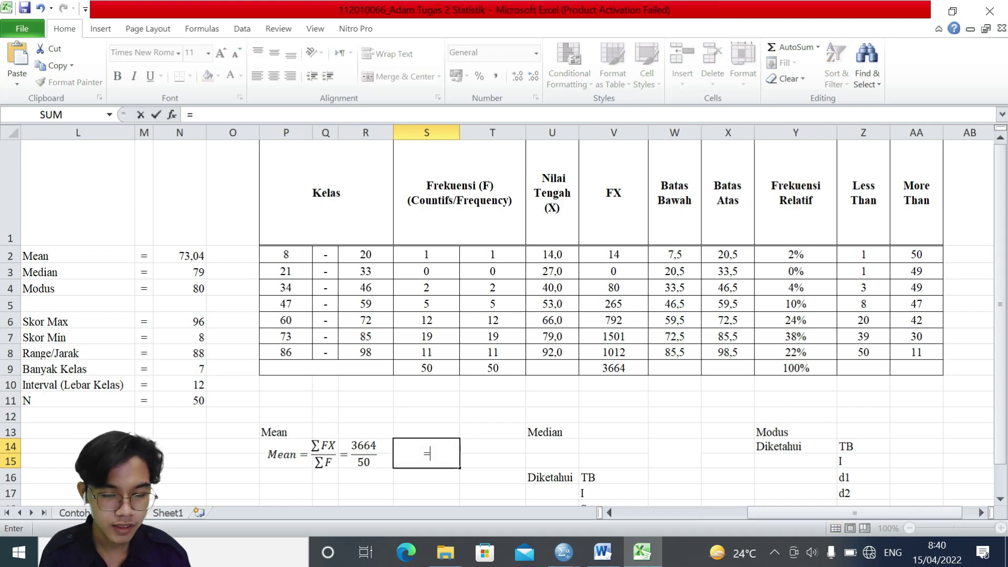
{"action": "left_click", "coordinate": [627, 369]}
{"action": "type", "text": "/"}
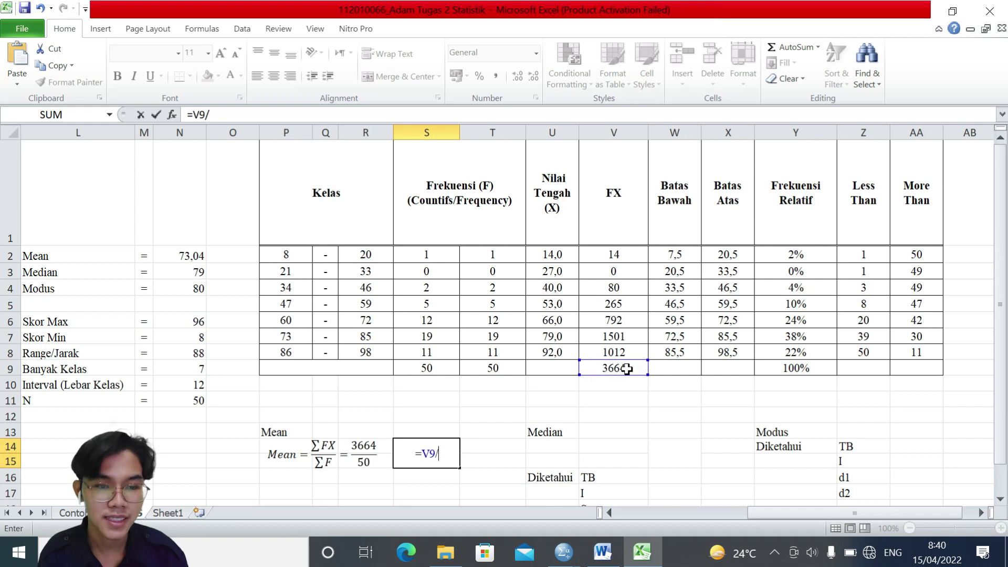
{"action": "left_click", "coordinate": [498, 369]}
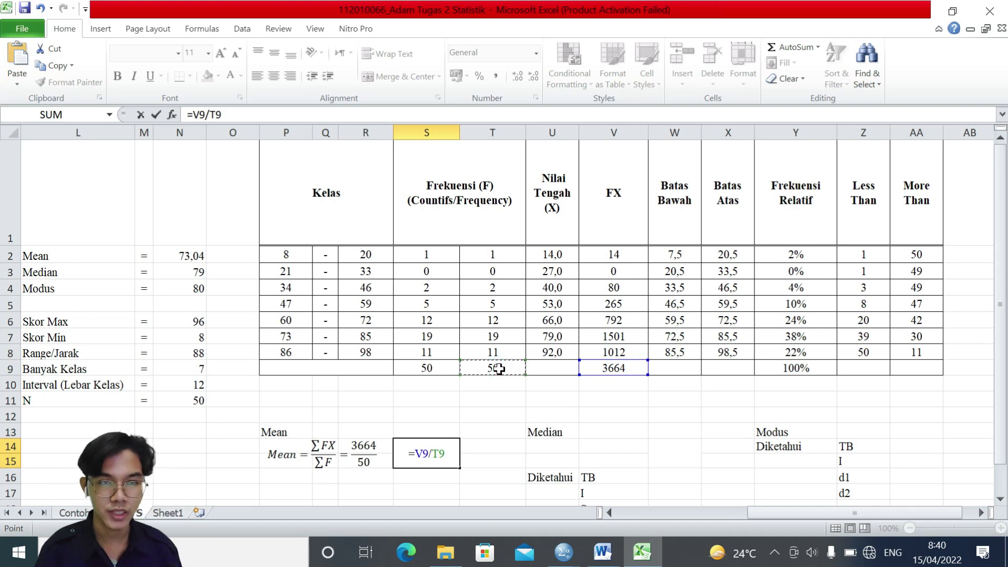
{"action": "key", "text": "Return"}
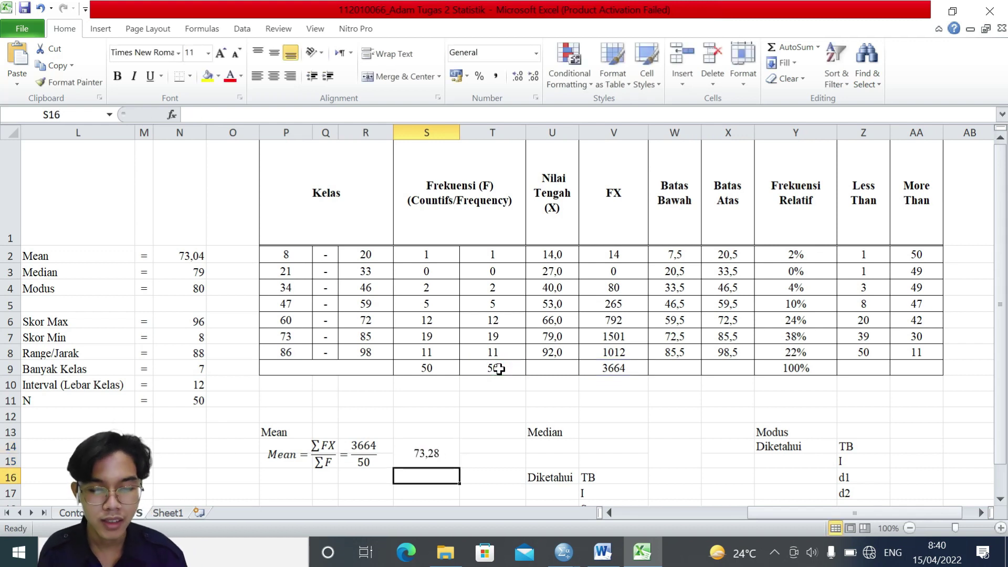
{"action": "left_click", "coordinate": [452, 453]}
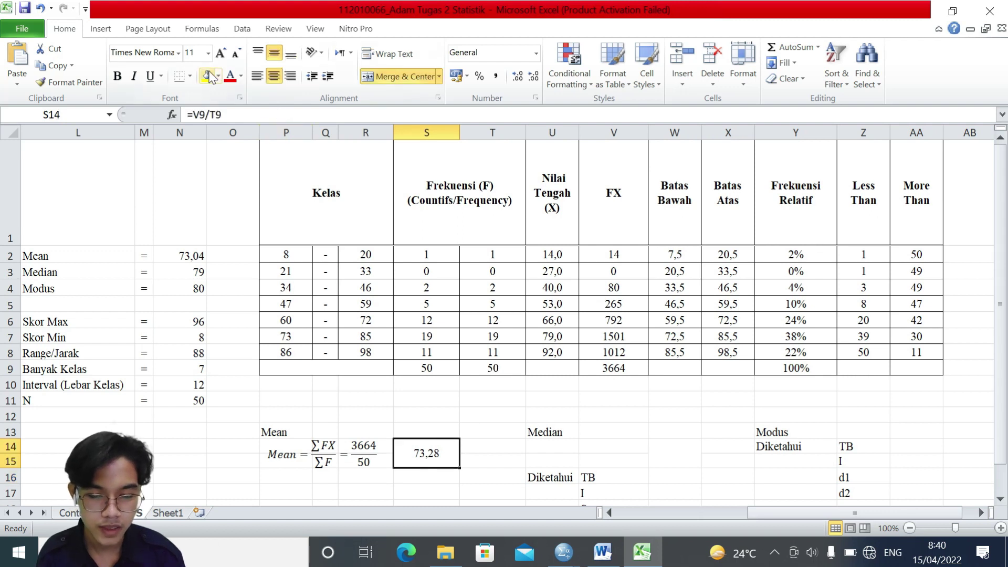
{"action": "left_click", "coordinate": [209, 76]}
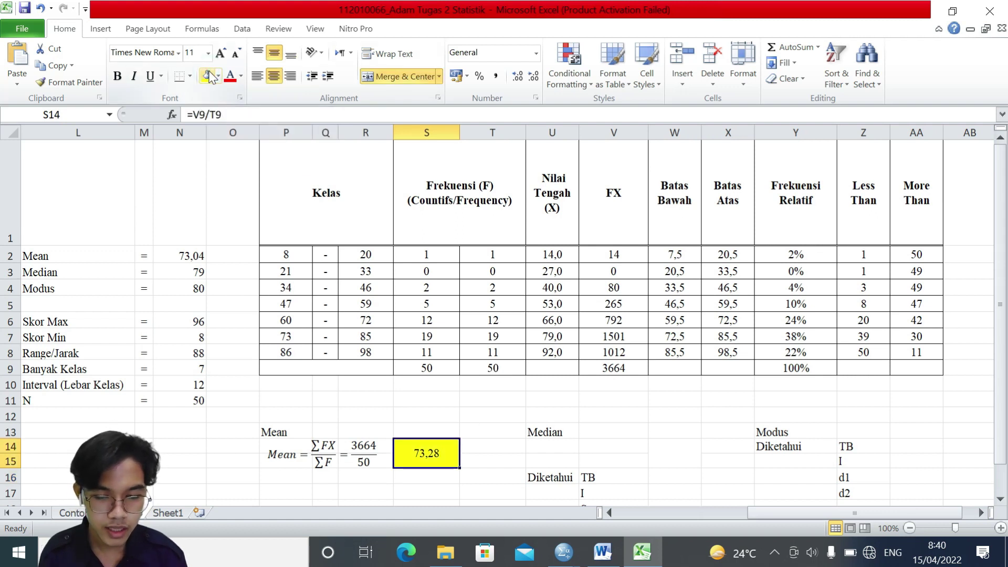
Reveal the hidden Lme = n/2 = 50/2 equation in the text box below the Median label by setting its font colour to black.
{"action": "scroll", "coordinate": [516, 432], "scroll_direction": "right", "scroll_amount": 1}
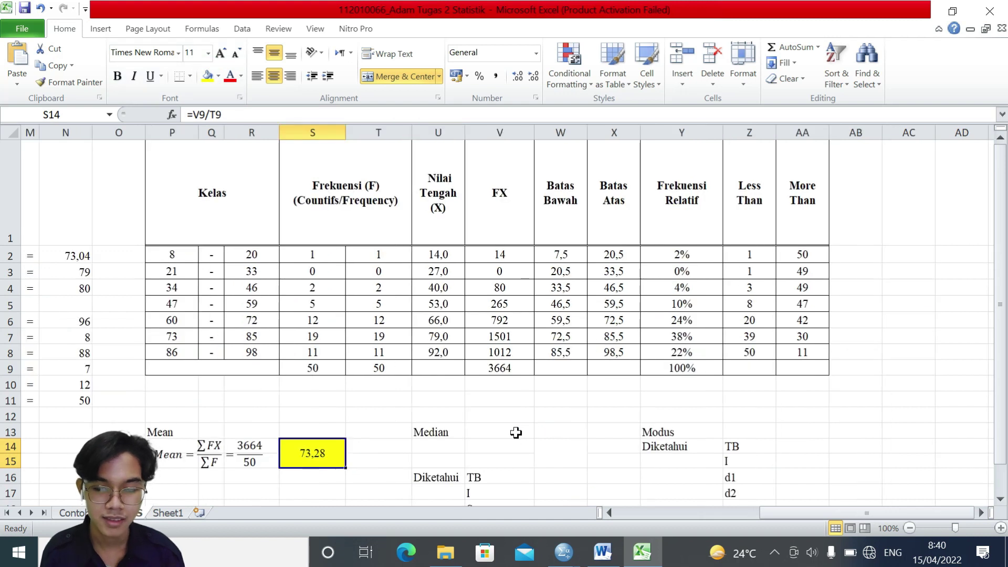
{"action": "key", "text": "alt+n"}
{"action": "key", "text": "e"}
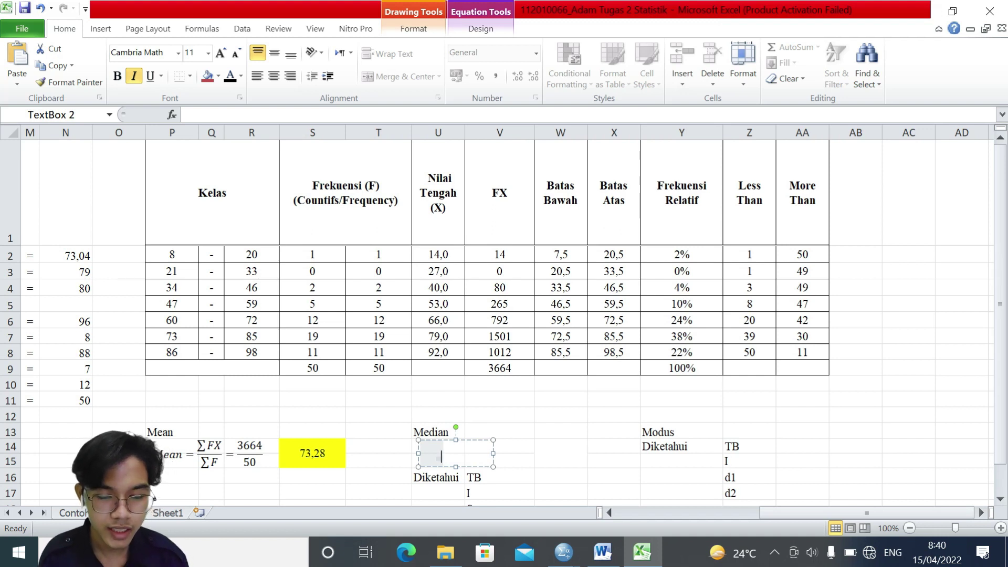
{"action": "key", "text": "alt+equal"}
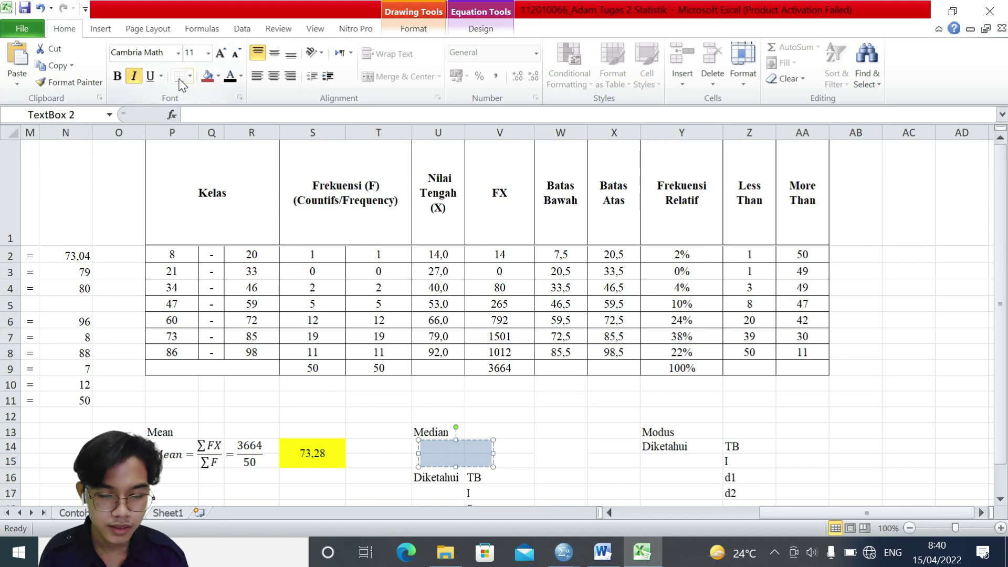
{"action": "type", "text": "Lme = n/2 = 50/2"}
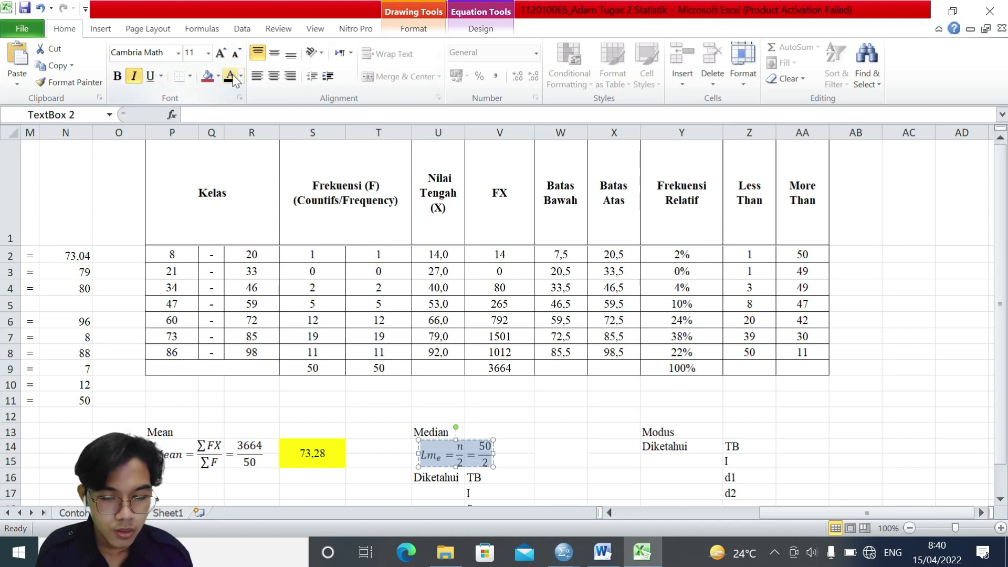
Calculate the median class position in W14, beside the Lme equation, with the formula =T9/2.
{"action": "left_click", "coordinate": [554, 460]}
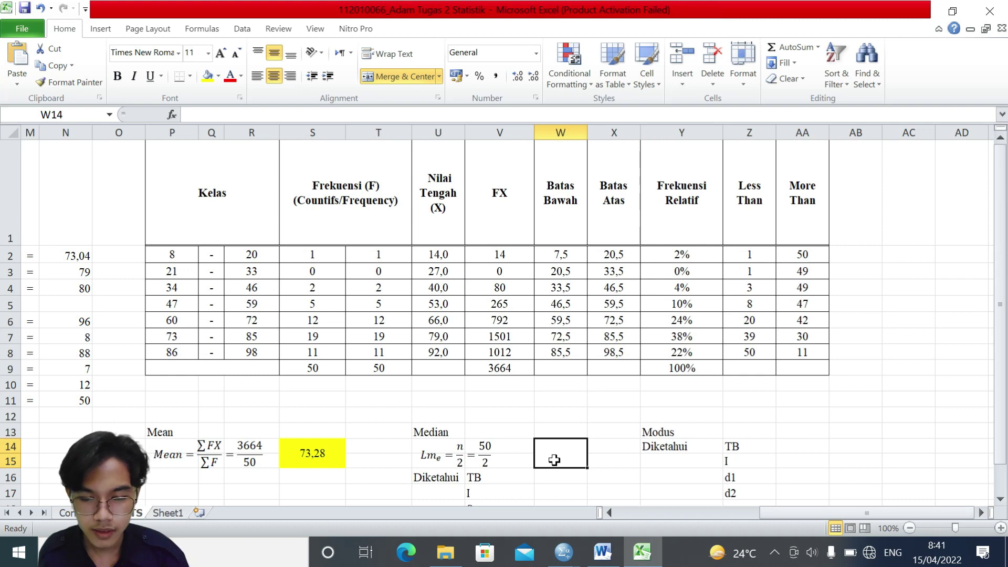
{"action": "type", "text": "="}
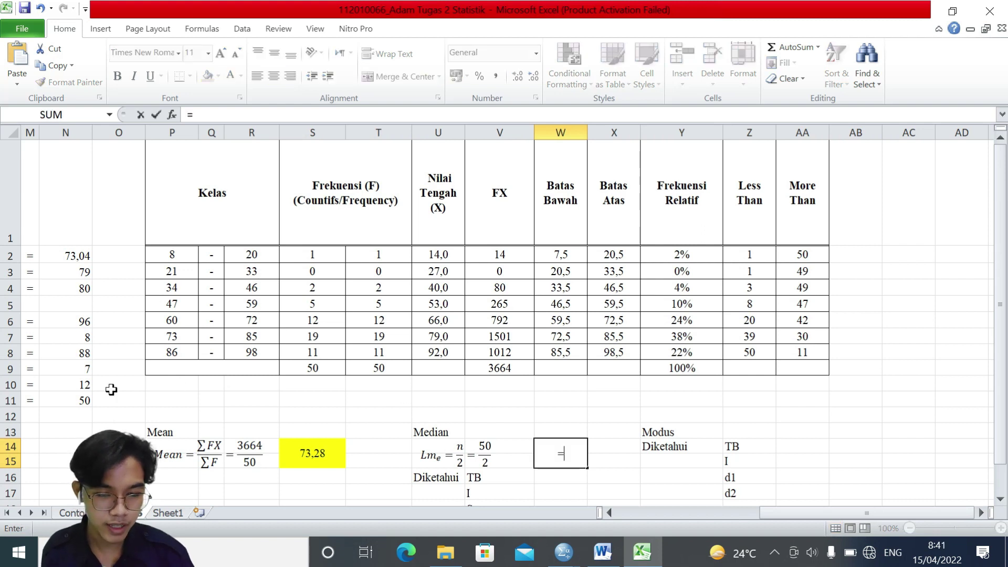
{"action": "left_click", "coordinate": [391, 367]}
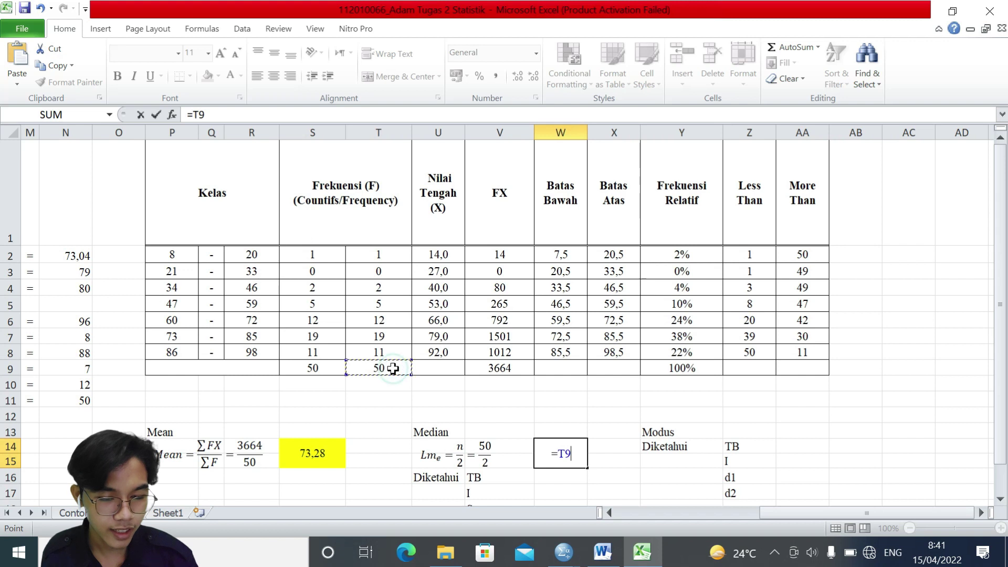
{"action": "type", "text": "/2"}
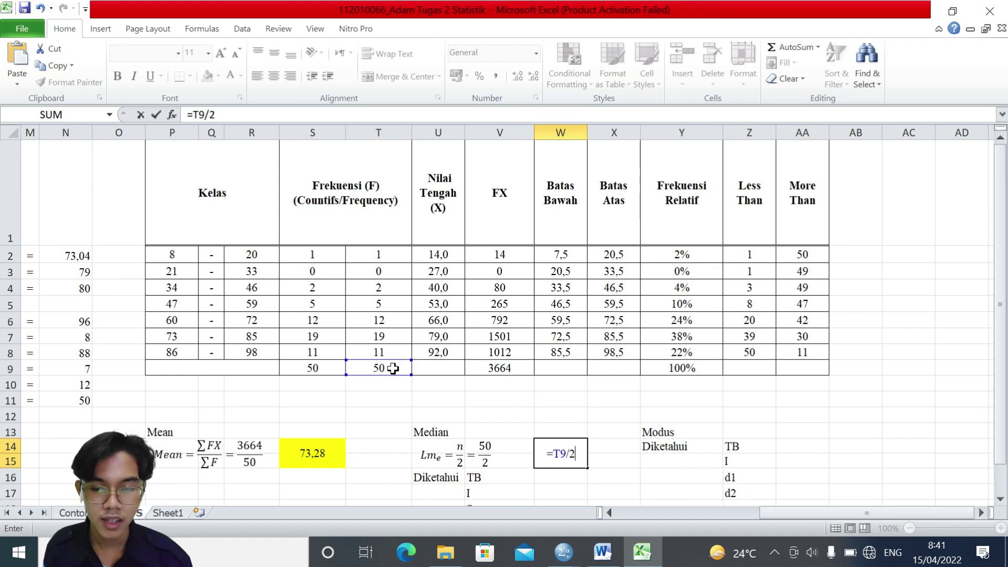
{"action": "key", "text": "Return"}
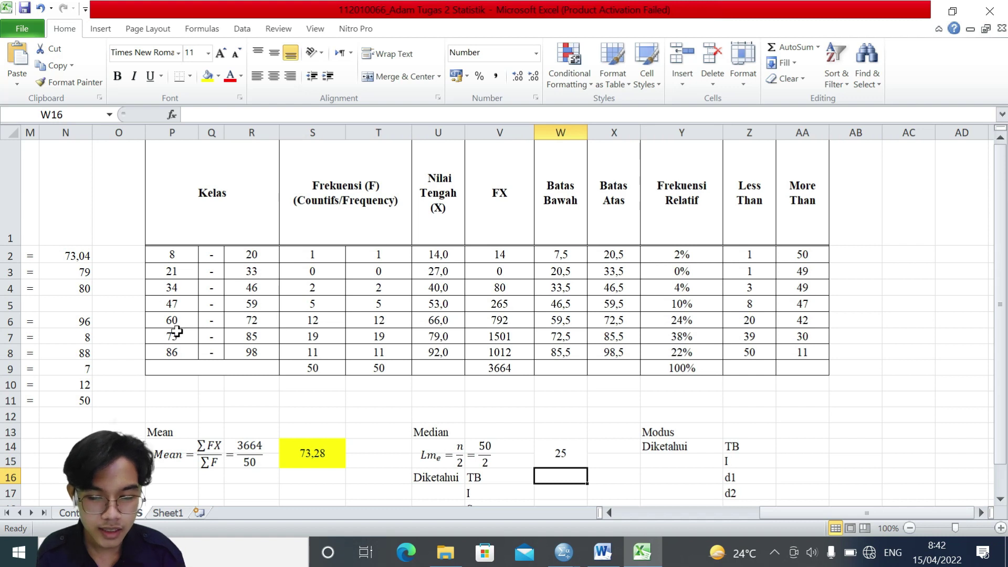
Fill the median class row 73–85 (P7:AA7) and the median position cell W14 with yellow.
{"action": "left_click_drag", "start_coordinate": [173, 336], "coordinate": [798, 334]}
{"action": "left_click", "coordinate": [208, 76]}
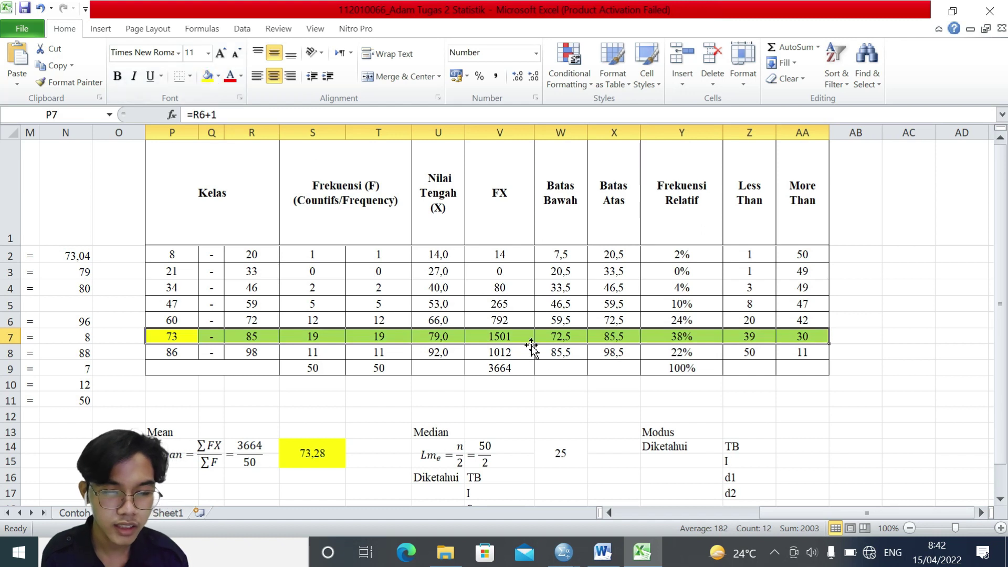
{"action": "left_click", "coordinate": [560, 383]}
{"action": "scroll", "coordinate": [567, 383], "scroll_direction": "down", "scroll_amount": 1}
{"action": "left_click", "coordinate": [566, 318]}
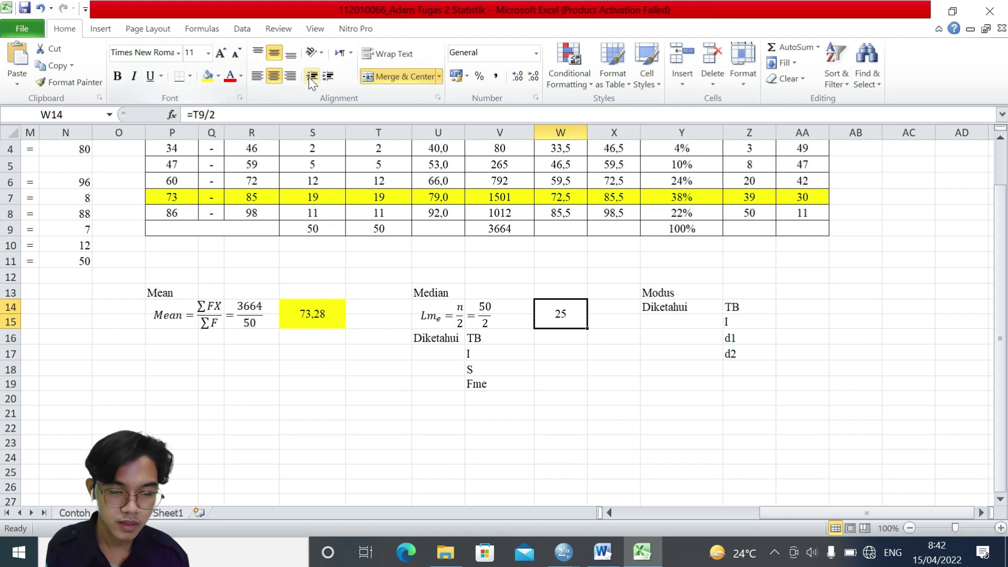
{"action": "left_click", "coordinate": [208, 77]}
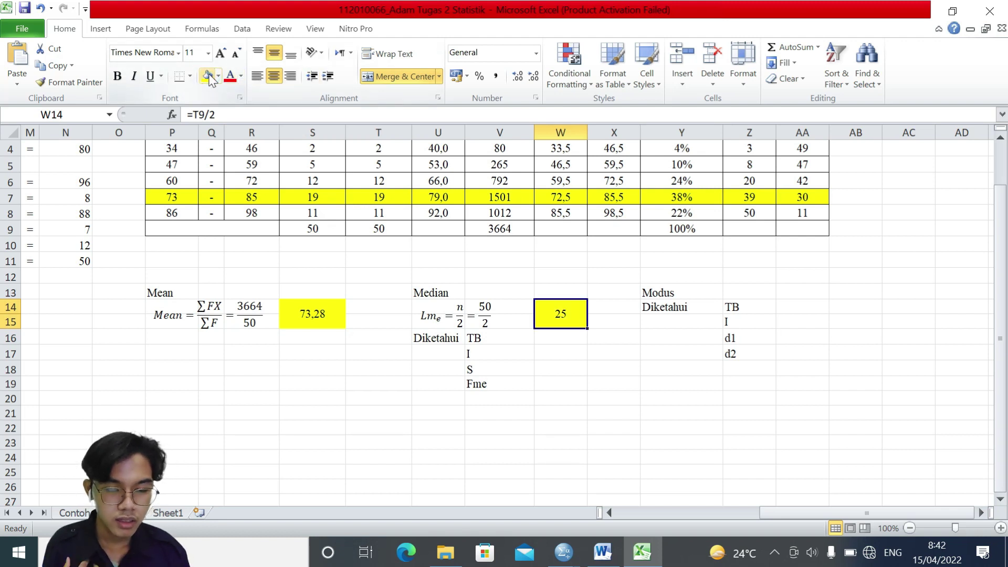
Fill in the median's TB value in W16 by referencing the lower boundary of class 73–85 with =W7.
{"action": "left_click", "coordinate": [561, 348]}
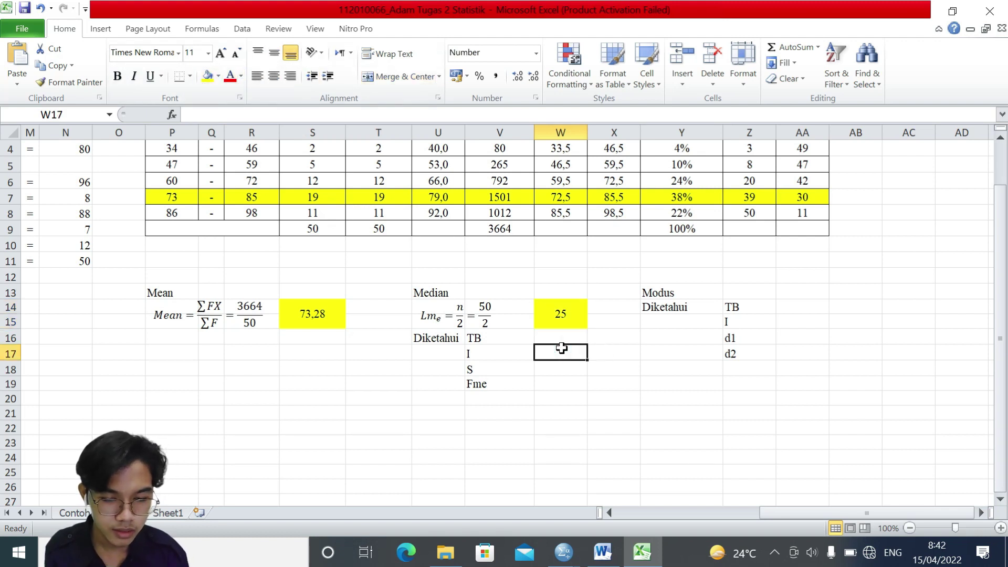
{"action": "scroll", "coordinate": [561, 349], "scroll_direction": "up", "scroll_amount": 1}
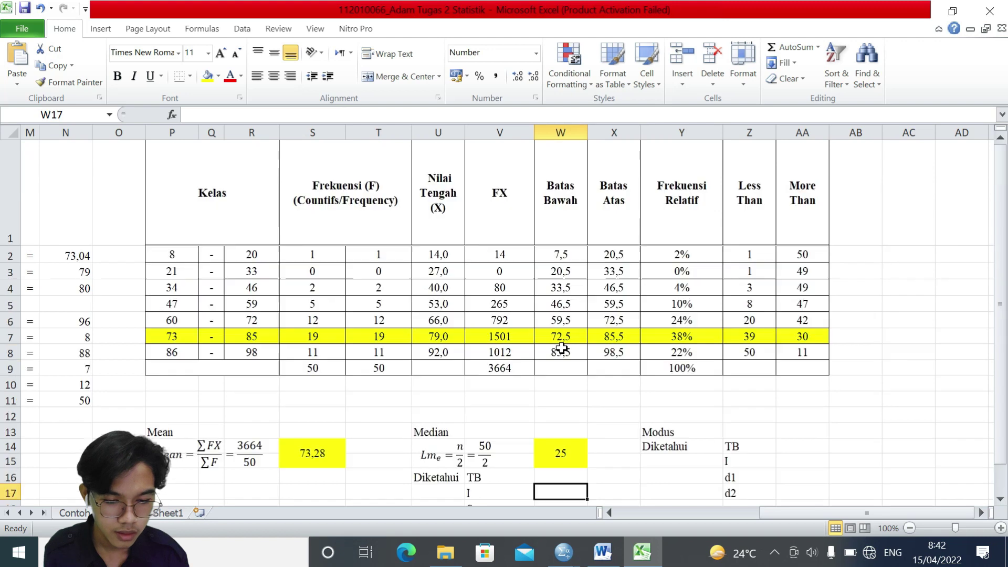
{"action": "left_click", "coordinate": [583, 402]}
{"action": "left_click_drag", "start_coordinate": [590, 401], "coordinate": [589, 452]}
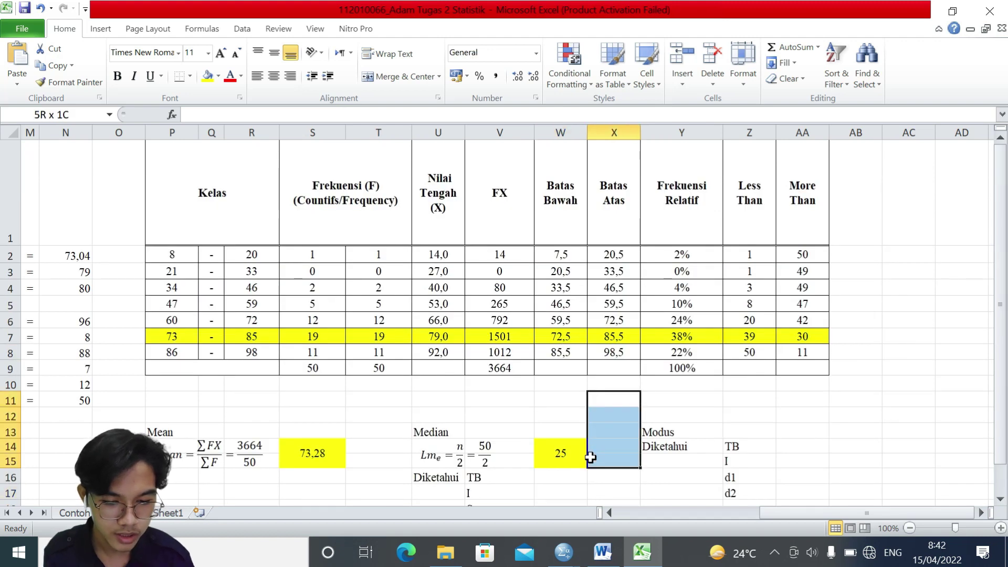
{"action": "left_click", "coordinate": [561, 432]}
{"action": "key", "text": "Down"}
{"action": "key", "text": "Down"}
{"action": "key", "text": "Down"}
{"action": "key", "text": "Up"}
{"action": "type", "text": "="}
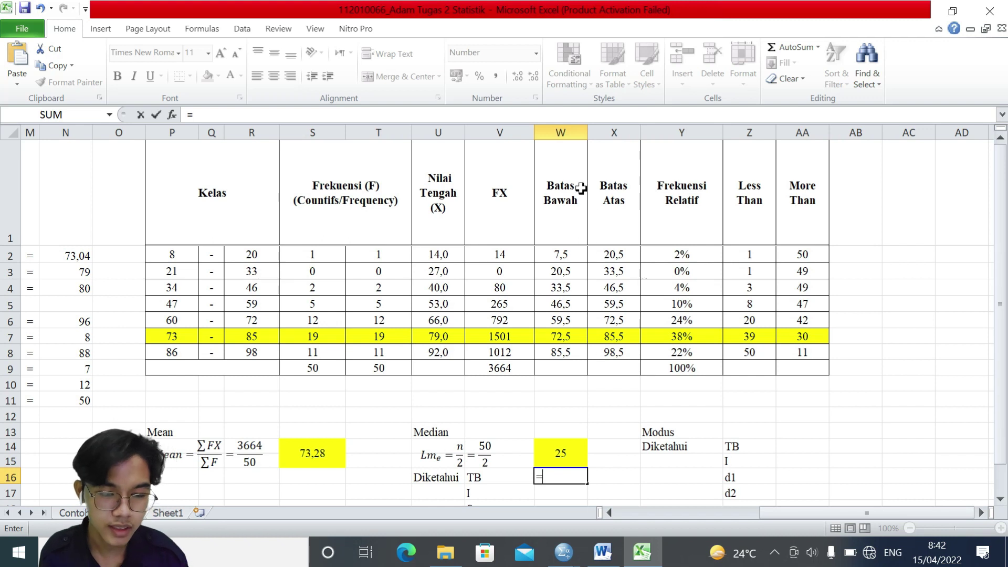
{"action": "left_click", "coordinate": [565, 340]}
{"action": "key", "text": "Return"}
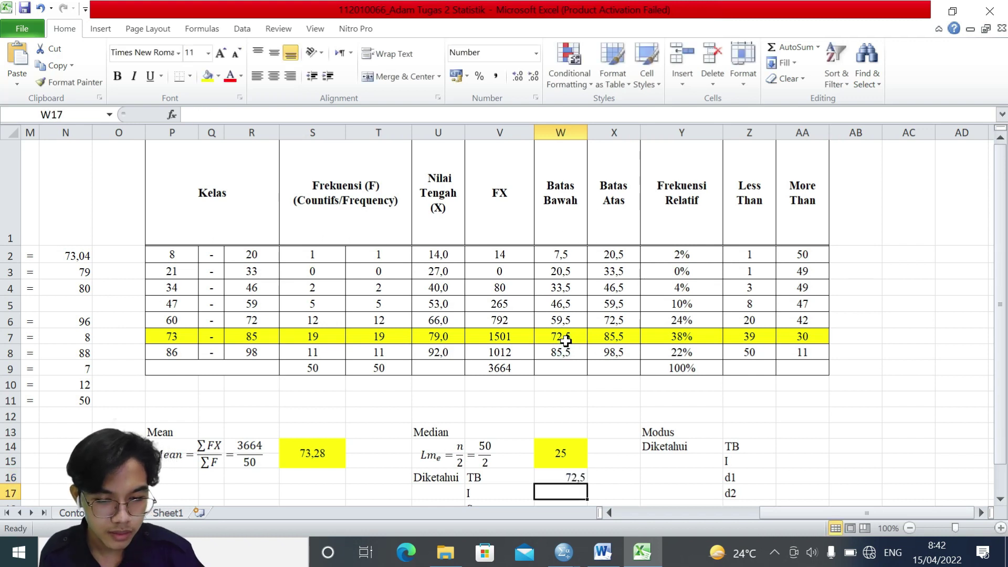
Fill in the median's I value in W17 by referencing the class interval width with =N10.
{"action": "scroll", "coordinate": [565, 340], "scroll_direction": "down", "scroll_amount": 1}
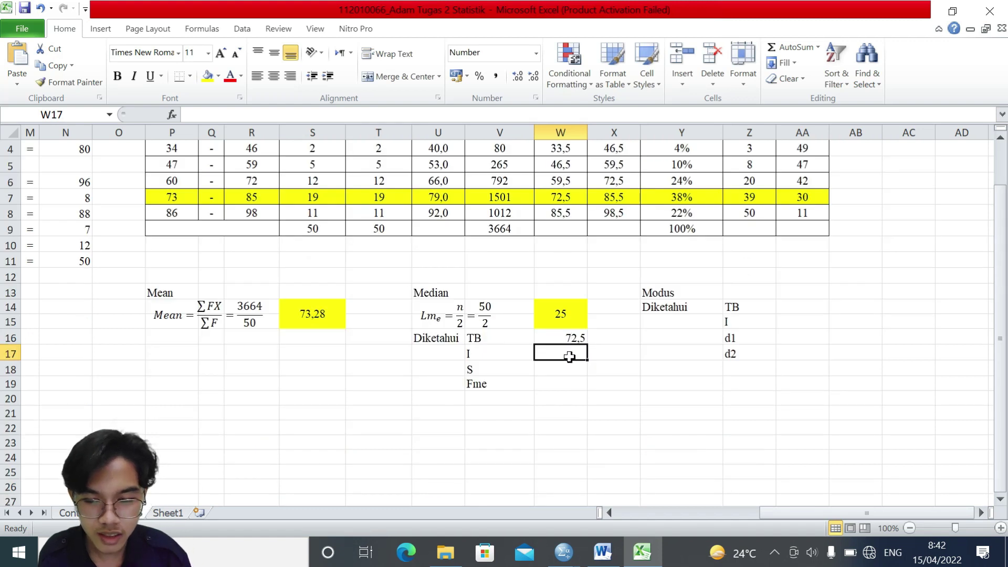
{"action": "type", "text": "="}
{"action": "scroll", "coordinate": [303, 293], "scroll_direction": "left", "scroll_amount": 2}
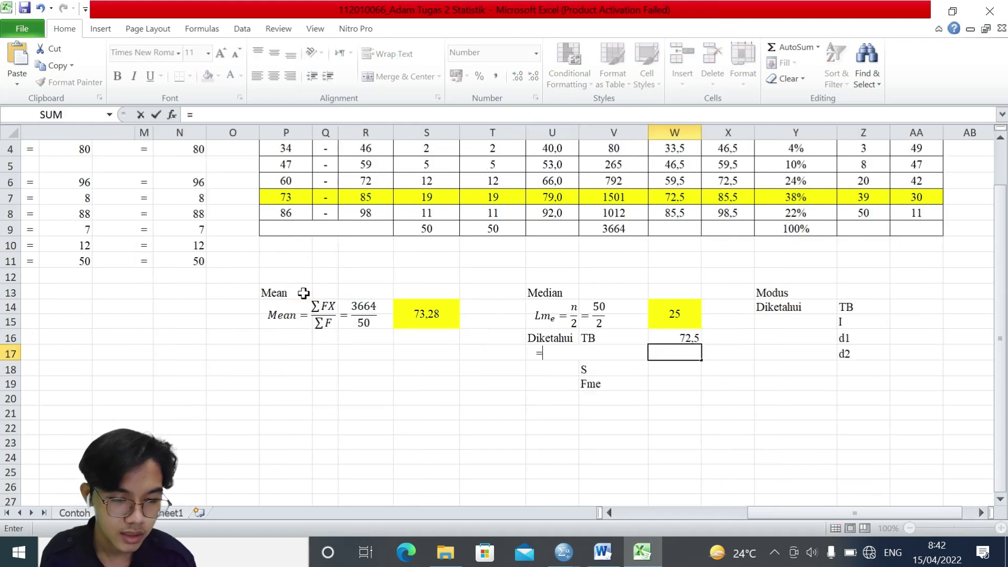
{"action": "left_click", "coordinate": [196, 243]}
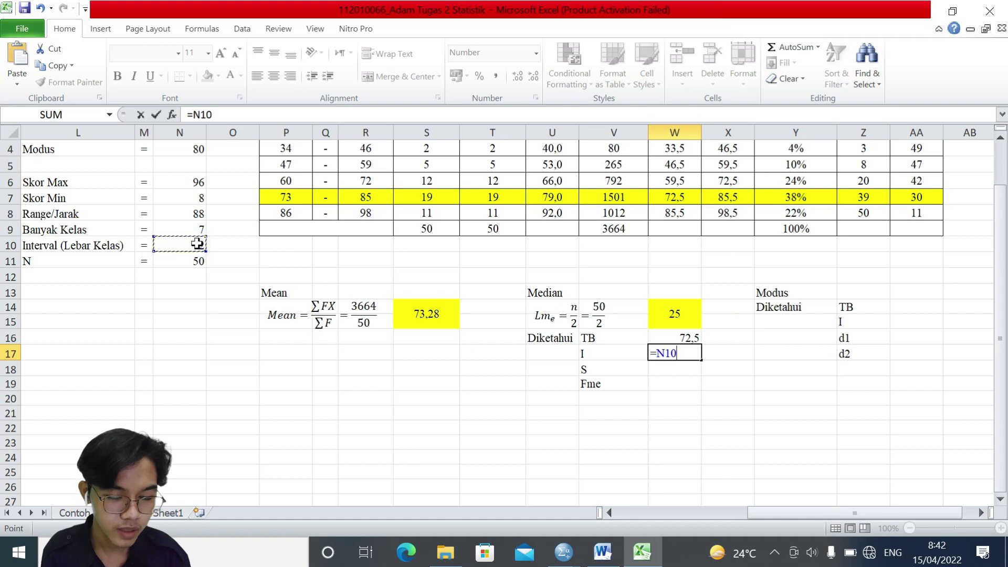
{"action": "key", "text": "Return"}
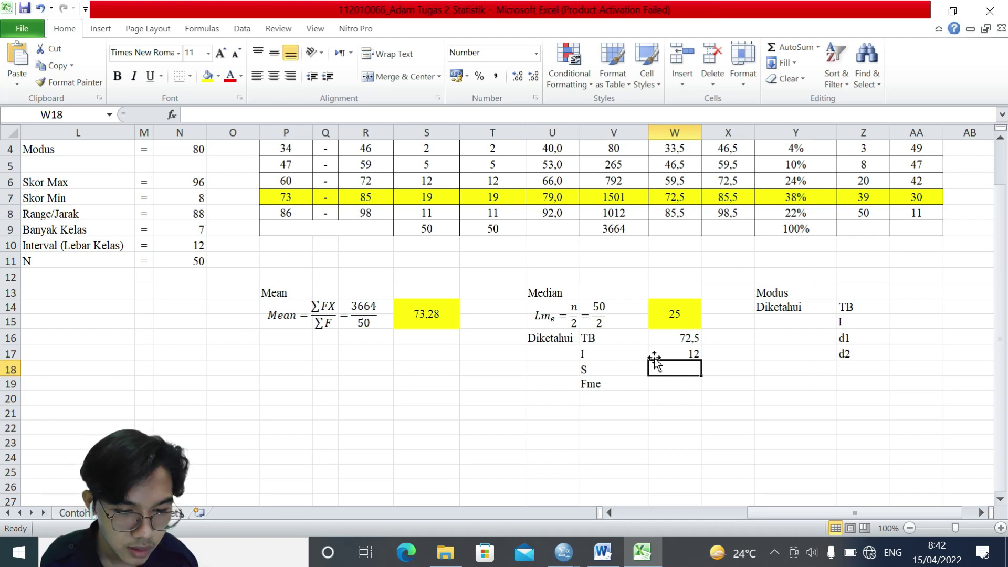
Calculate the median's S value in W18 with the formula =W14-Z6.
{"action": "type", "text": "="}
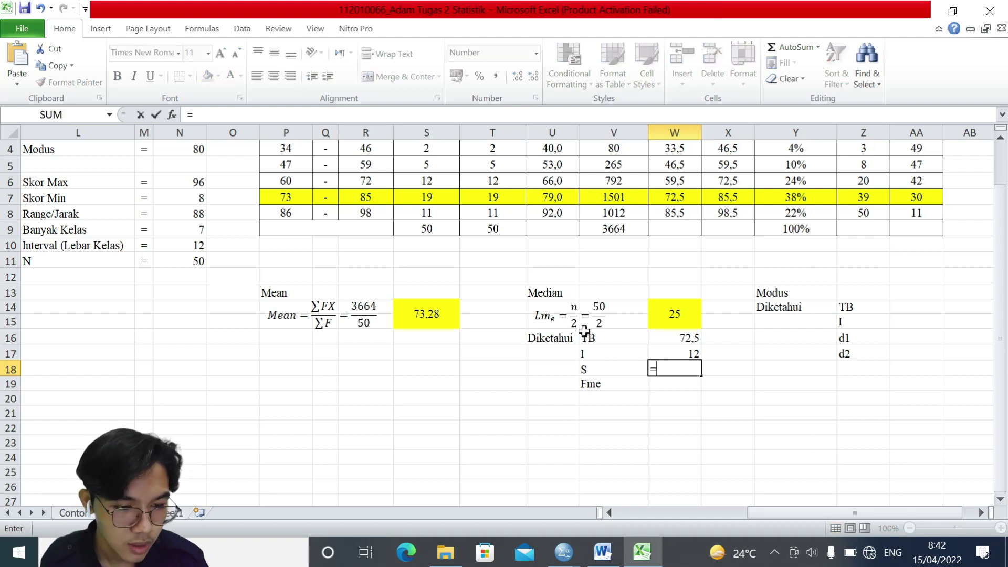
{"action": "left_click", "coordinate": [687, 315]}
{"action": "type", "text": "-"}
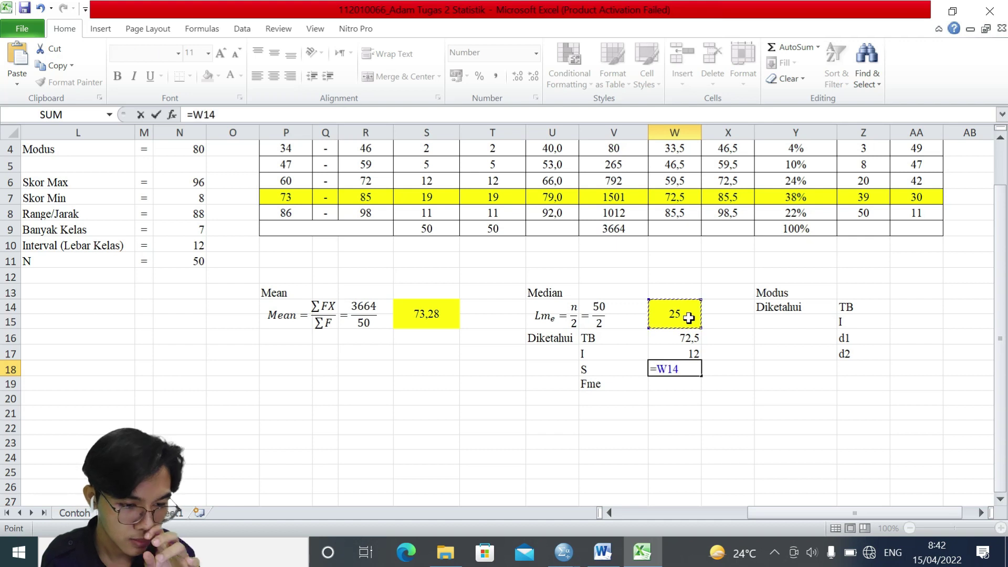
{"action": "left_click", "coordinate": [865, 182]}
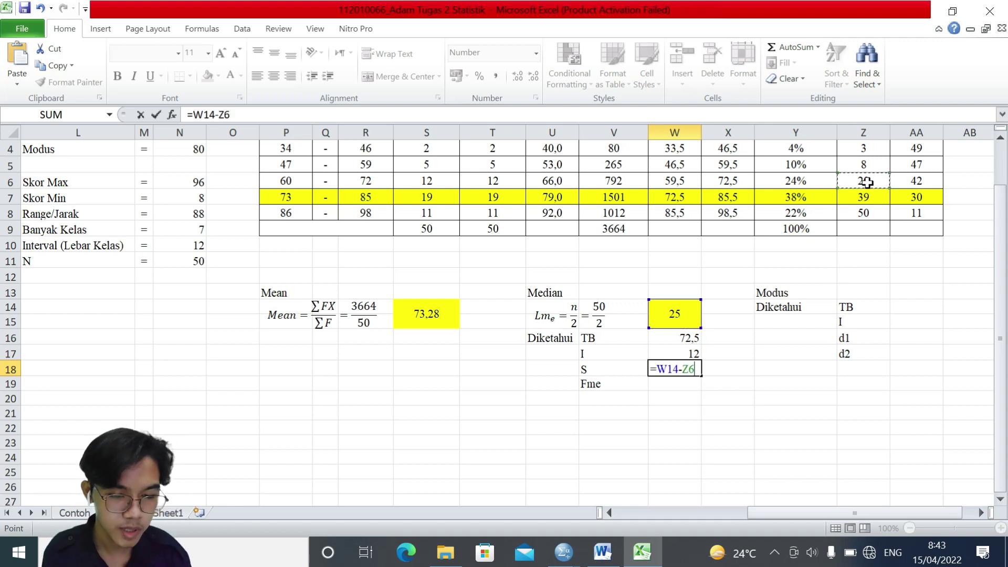
{"action": "key", "text": "Return"}
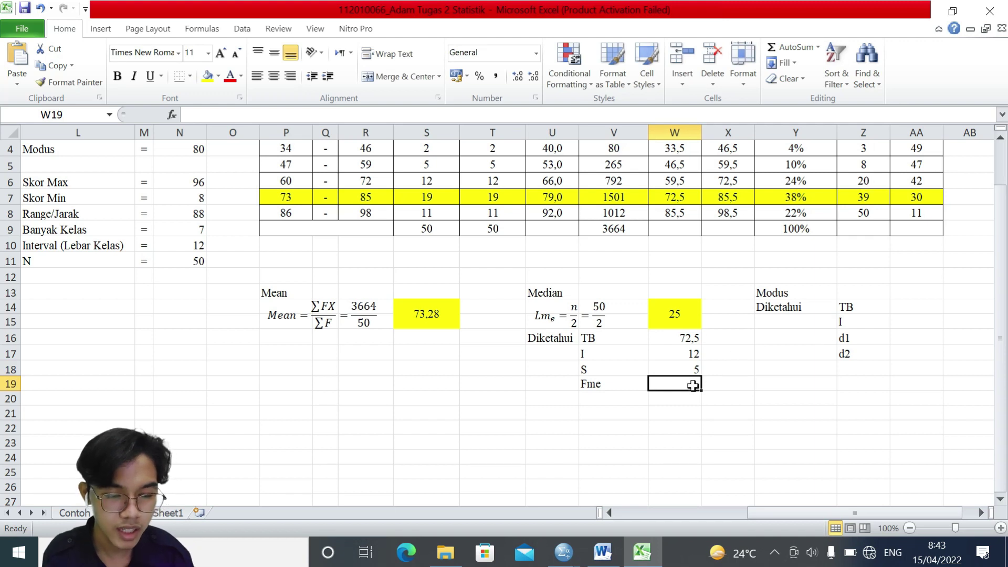
Fill in the median's Fme value in W19 by referencing the median class frequency with =T7.
{"action": "type", "text": "="}
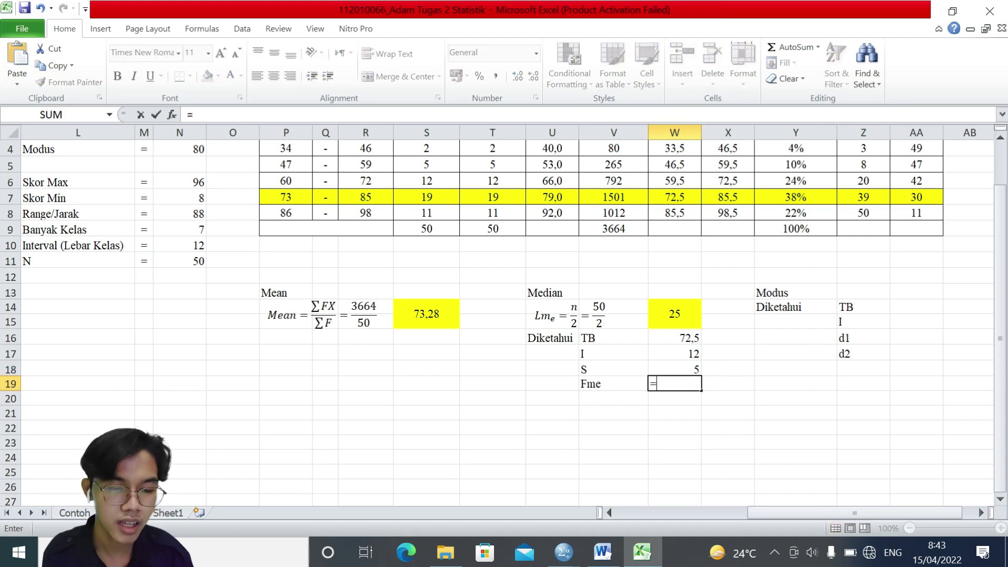
{"action": "left_click", "coordinate": [504, 197]}
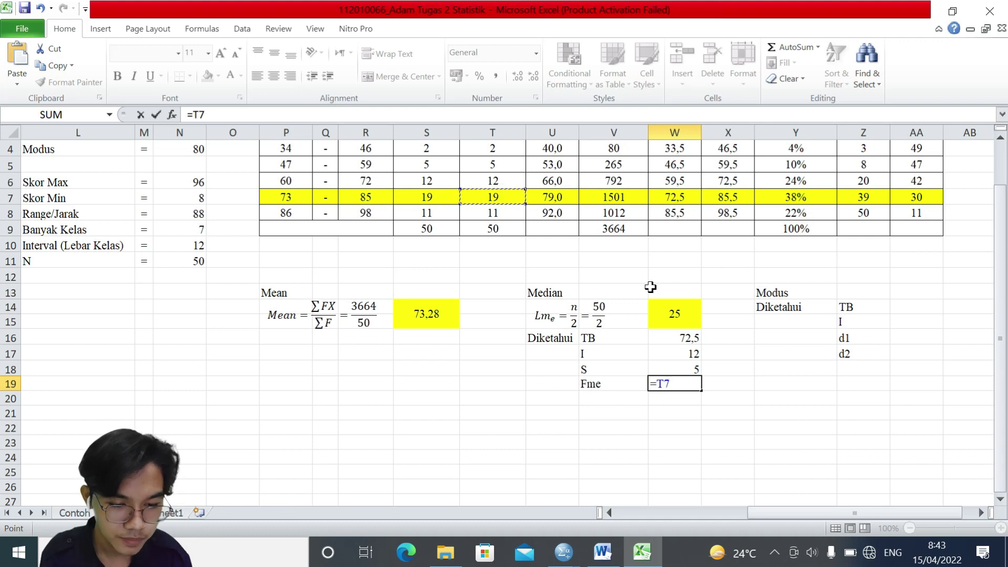
{"action": "key", "text": "Return"}
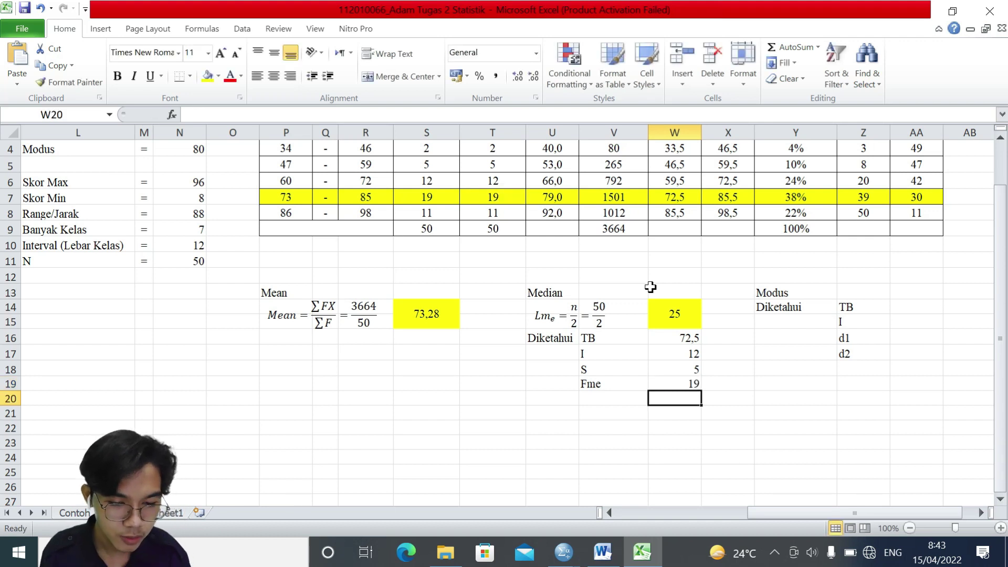
Reveal the hidden Me = TB + (S/Fme) x i equation below Fme, including its final i, by setting the font colour to black.
{"action": "key", "text": "alt+="}
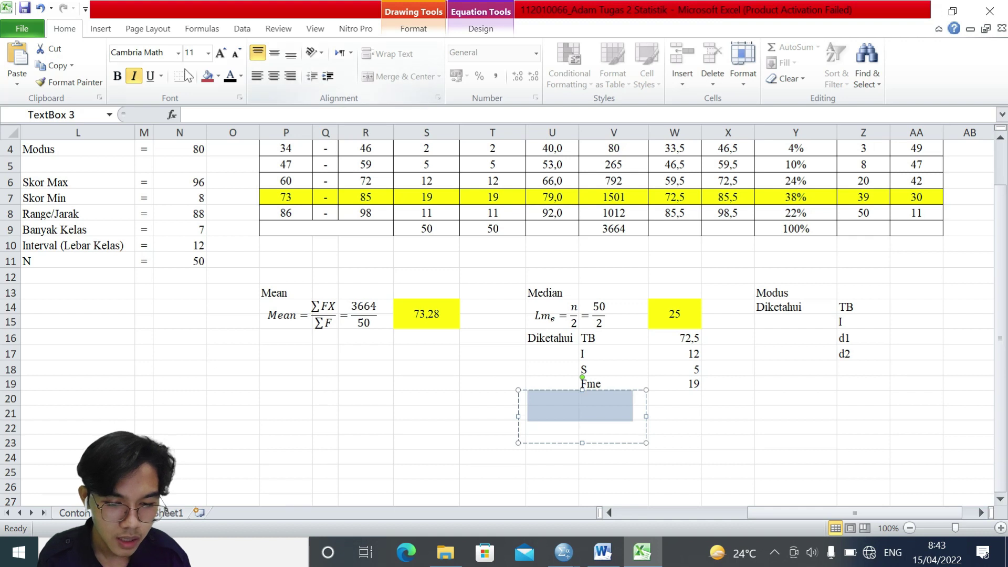
{"action": "key", "text": "ctrl+v"}
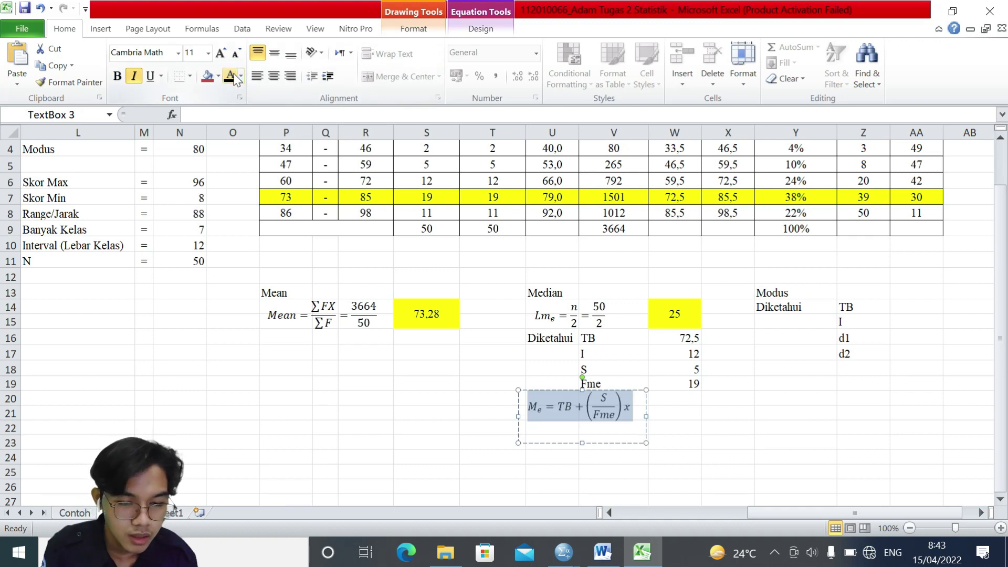
{"action": "left_click", "coordinate": [666, 427]}
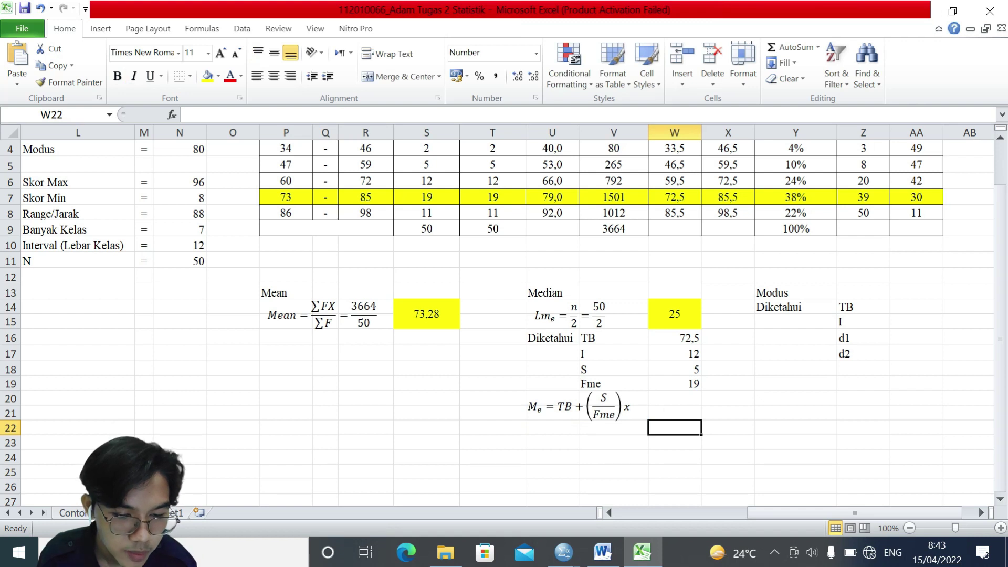
{"action": "left_click", "coordinate": [577, 406]}
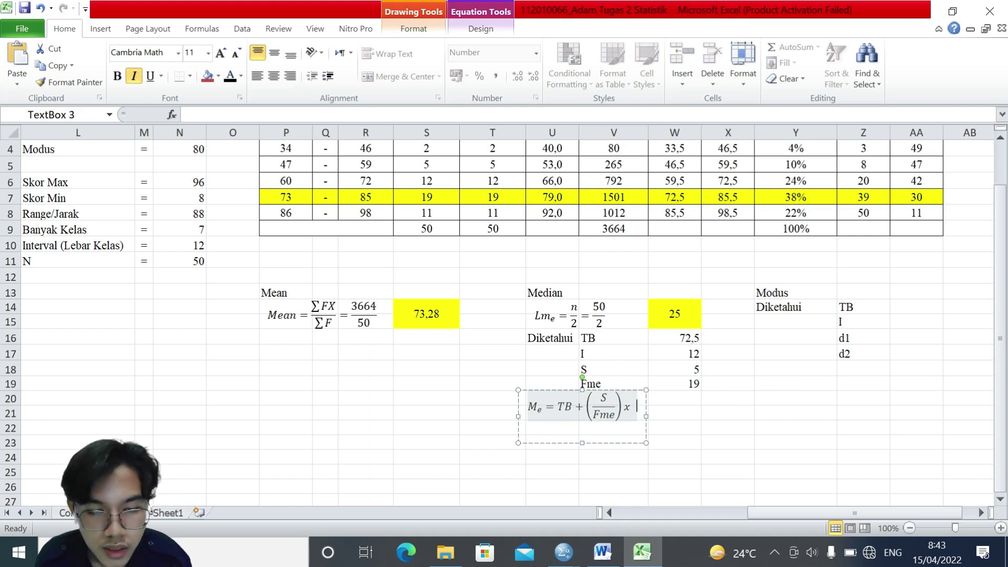
{"action": "key", "text": "shift+Left"}
{"action": "key", "text": "shift+Left"}
{"action": "key", "text": "shift+Left"}
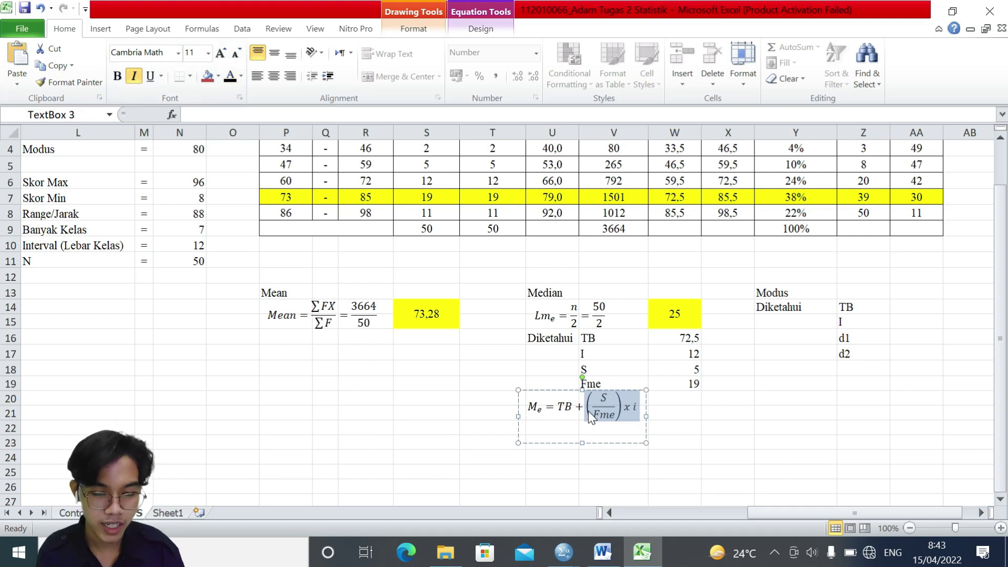
{"action": "left_click", "coordinate": [669, 399]}
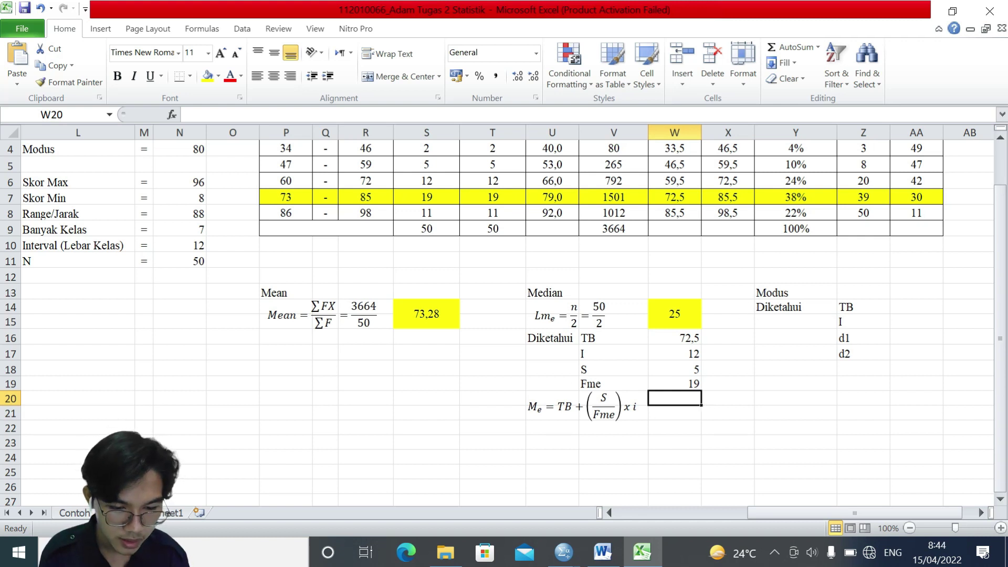
Reveal the hidden Me = 72,5 + (5/19) x 12 = line below the general median equation by setting its font colour to black.
{"action": "left_click", "coordinate": [583, 407]}
{"action": "key", "text": "alt+equal"}
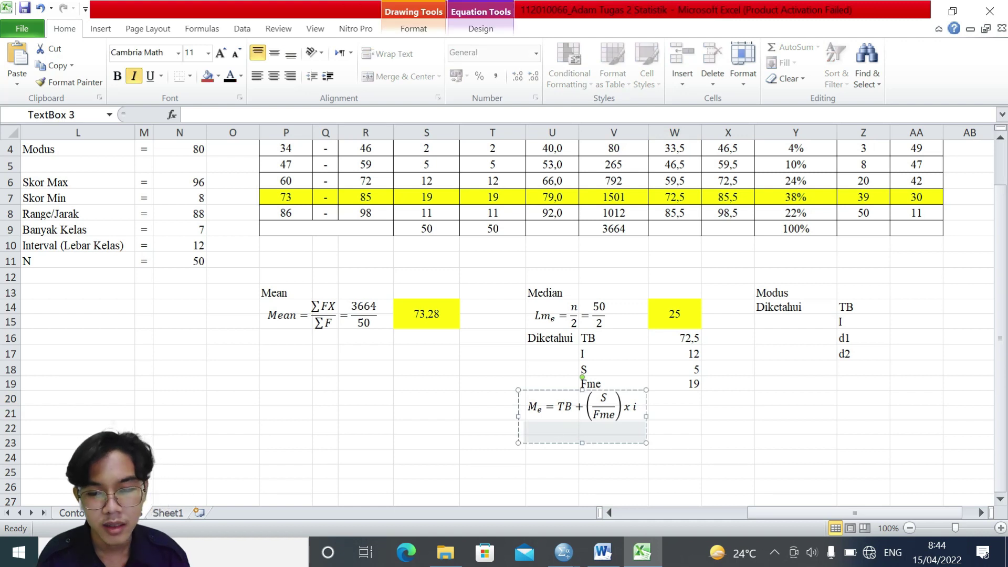
{"action": "left_click", "coordinate": [642, 433]}
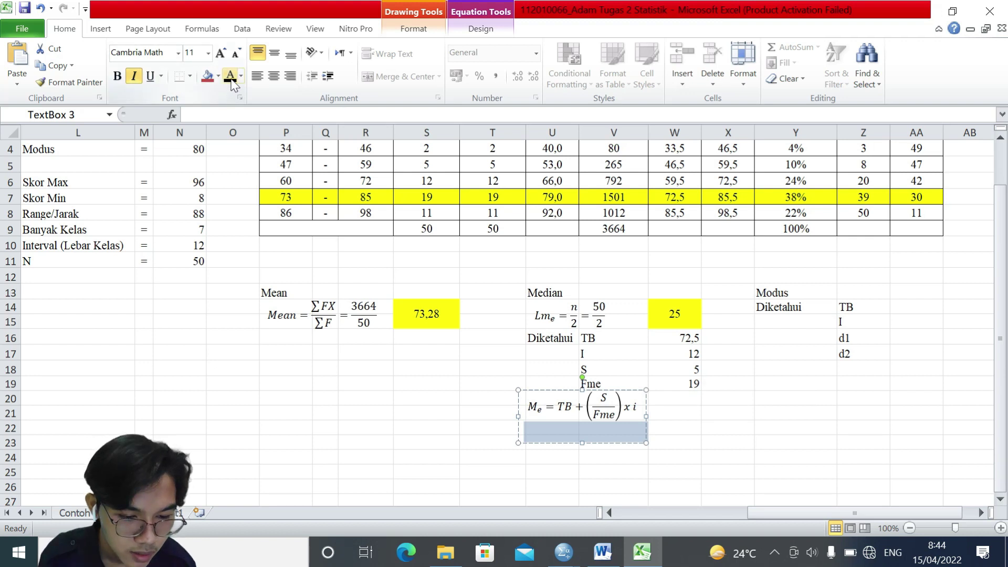
{"action": "key", "text": "ctrl+v"}
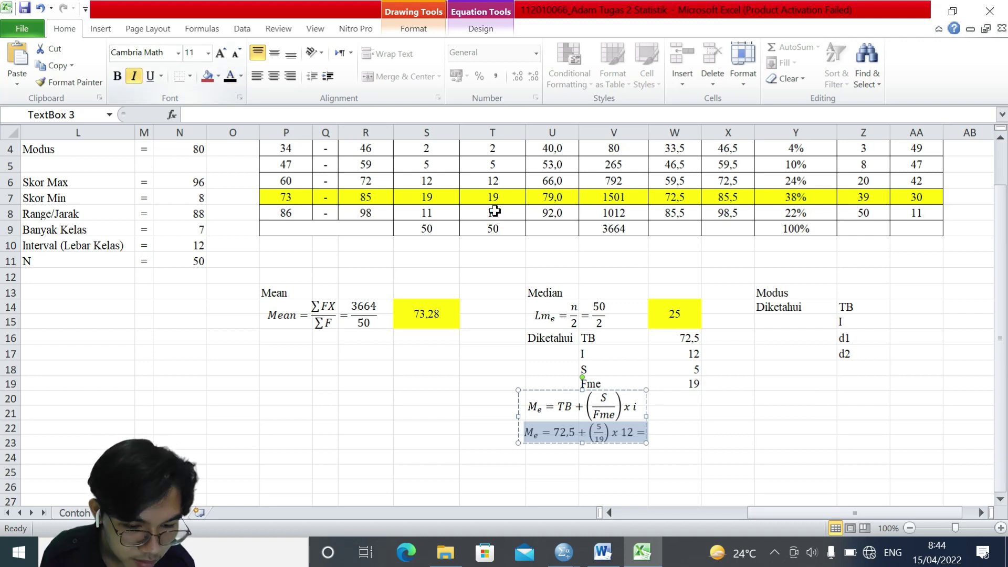
{"action": "left_click", "coordinate": [677, 432]}
Merge and centre cells W22:W23 beside the substituted Me equation.
{"action": "left_click", "coordinate": [691, 440]}
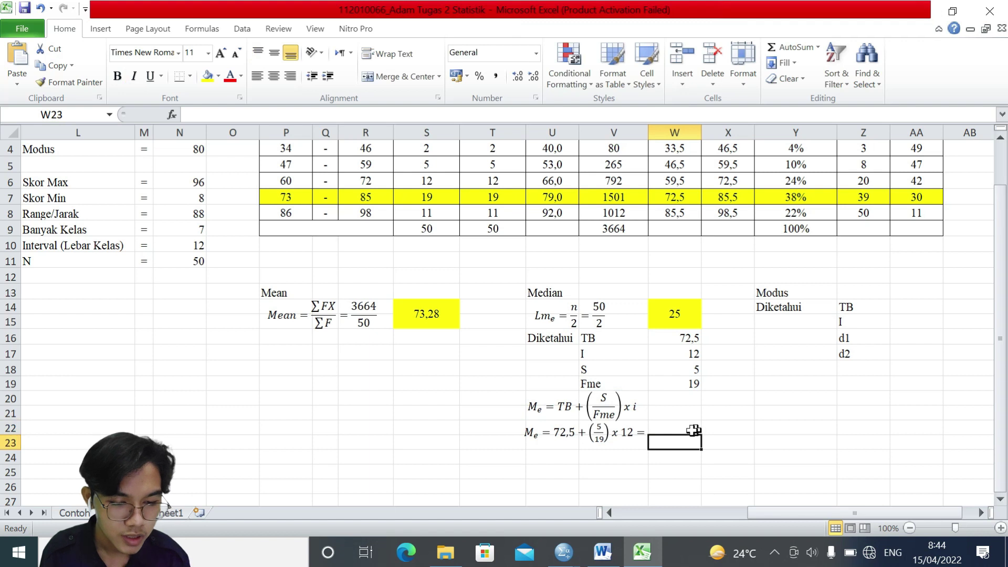
{"action": "left_click", "coordinate": [683, 430]}
{"action": "double_click", "coordinate": [681, 430]}
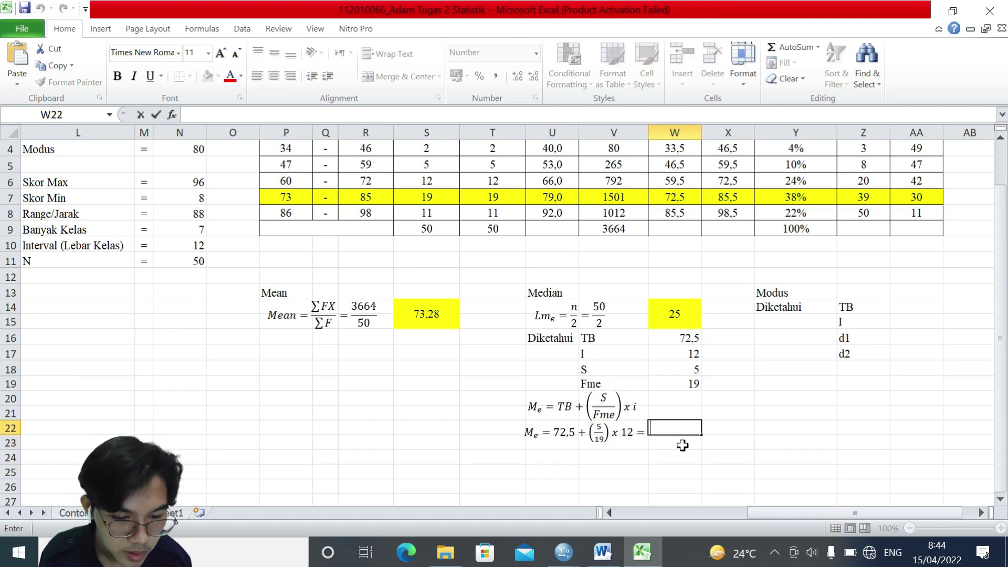
{"action": "left_click", "coordinate": [758, 432]}
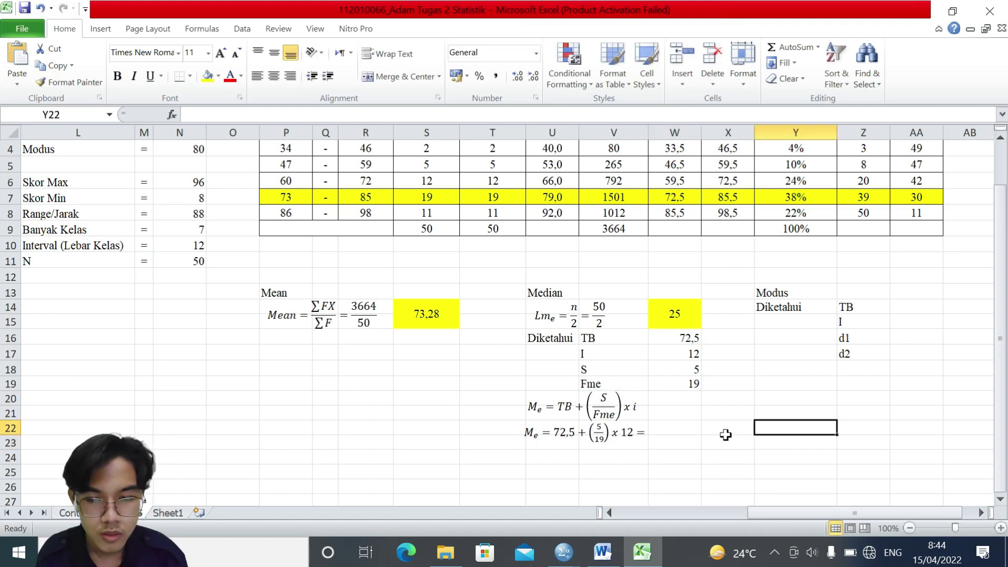
{"action": "left_click", "coordinate": [680, 434]}
{"action": "left_click_drag", "start_coordinate": [680, 434], "coordinate": [678, 441]}
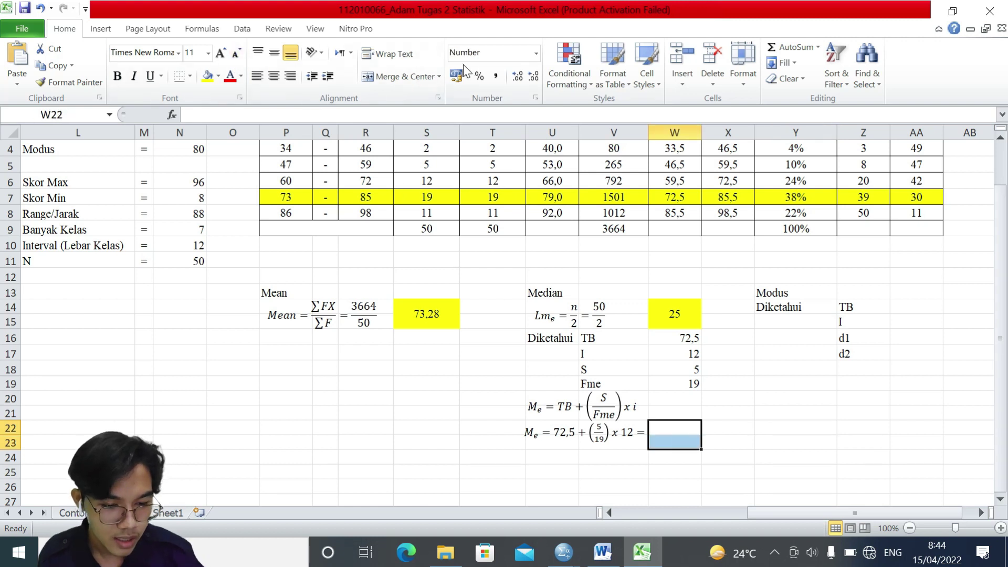
{"action": "left_click", "coordinate": [423, 76]}
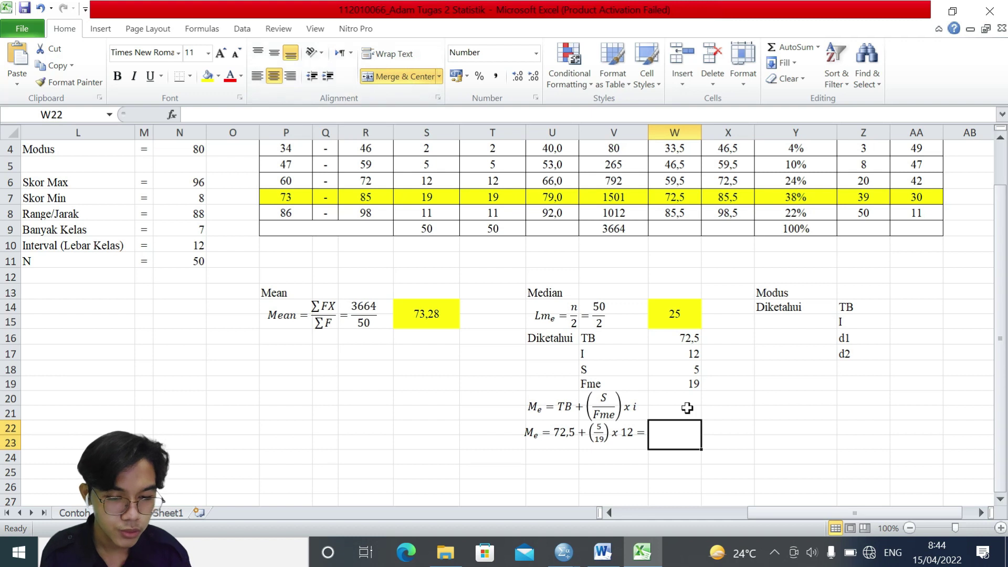
Calculate the median in merged cell W22 with the formula =W16+(W18/W19)*W17.
{"action": "type", "text": "="}
{"action": "left_click", "coordinate": [693, 336]}
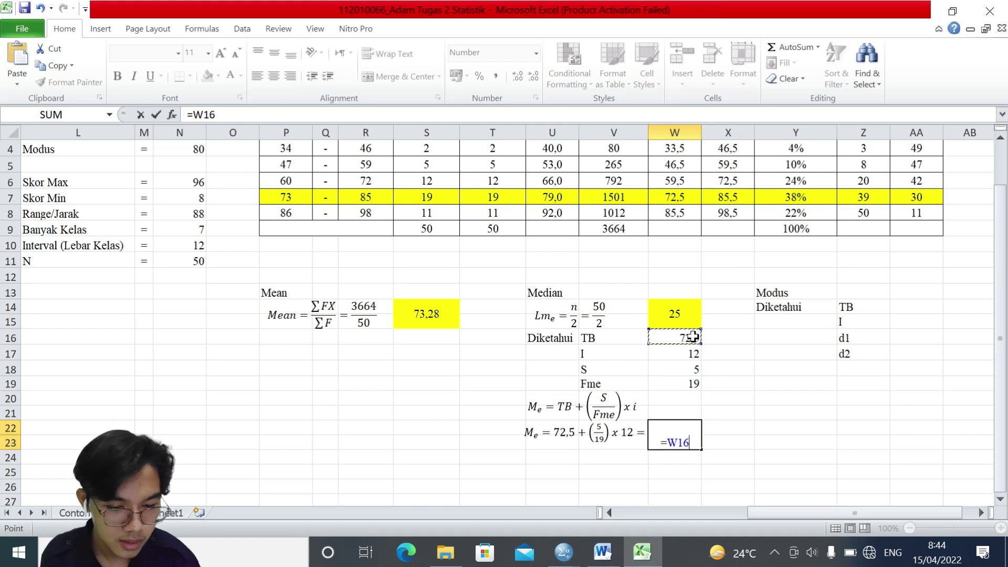
{"action": "type", "text": "+("}
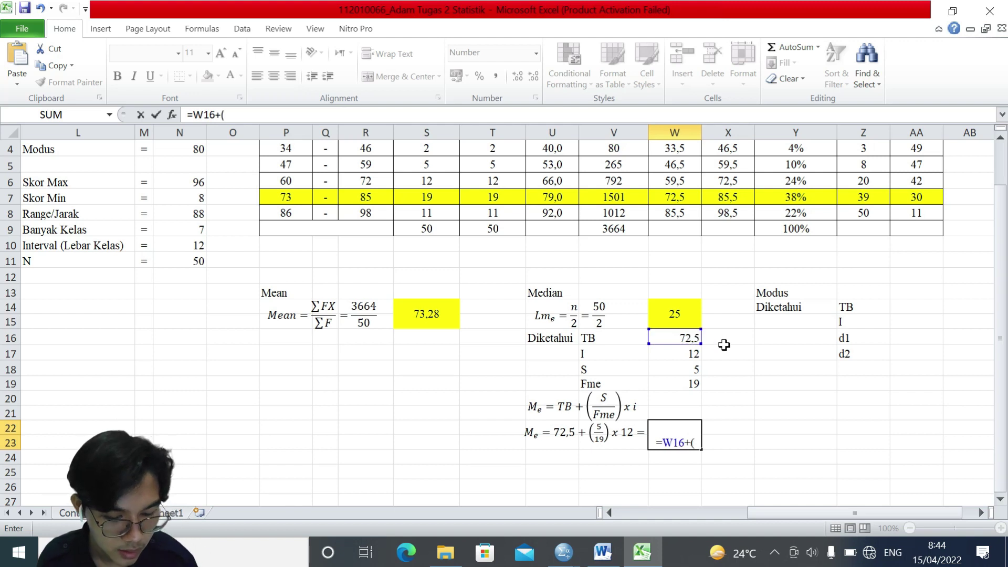
{"action": "left_click", "coordinate": [692, 368]}
{"action": "type", "text": "/"}
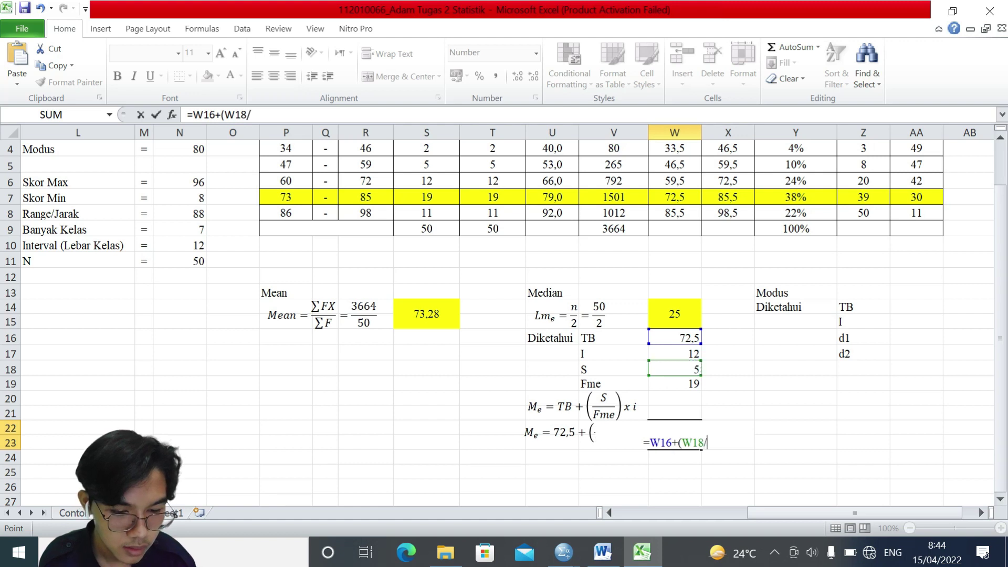
{"action": "left_click", "coordinate": [675, 384]}
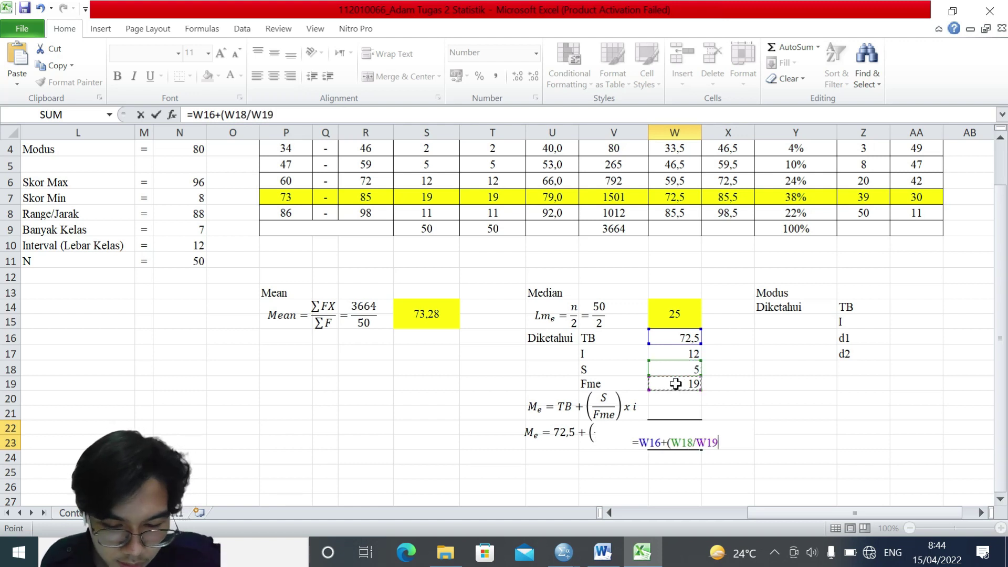
{"action": "type", "text": ")"}
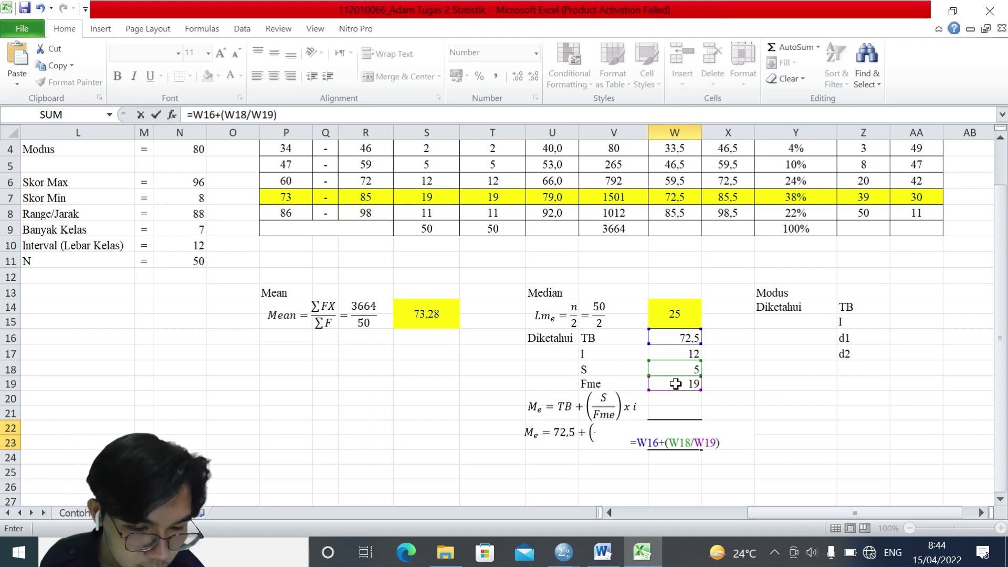
{"action": "type", "text": "*"}
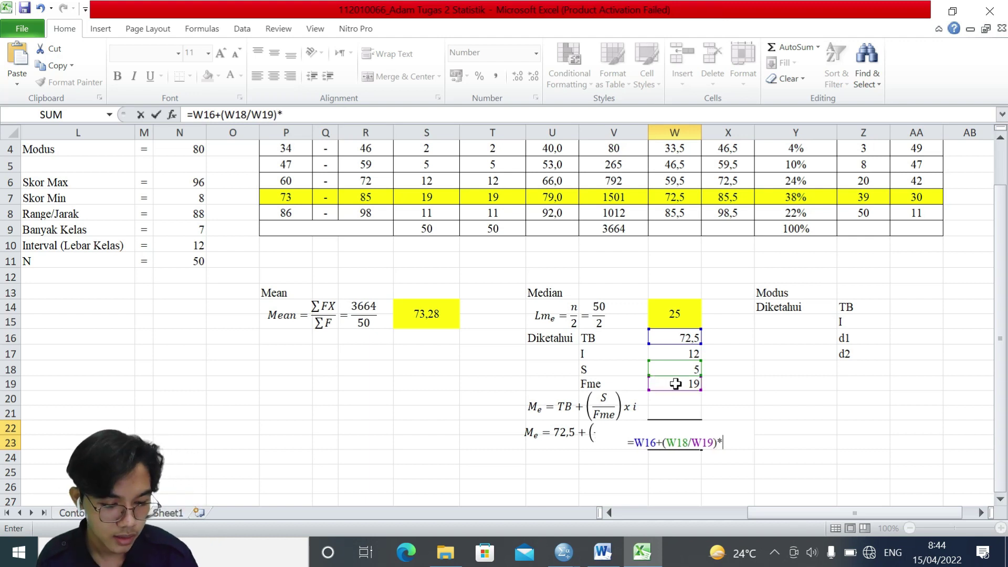
{"action": "left_click", "coordinate": [675, 349]}
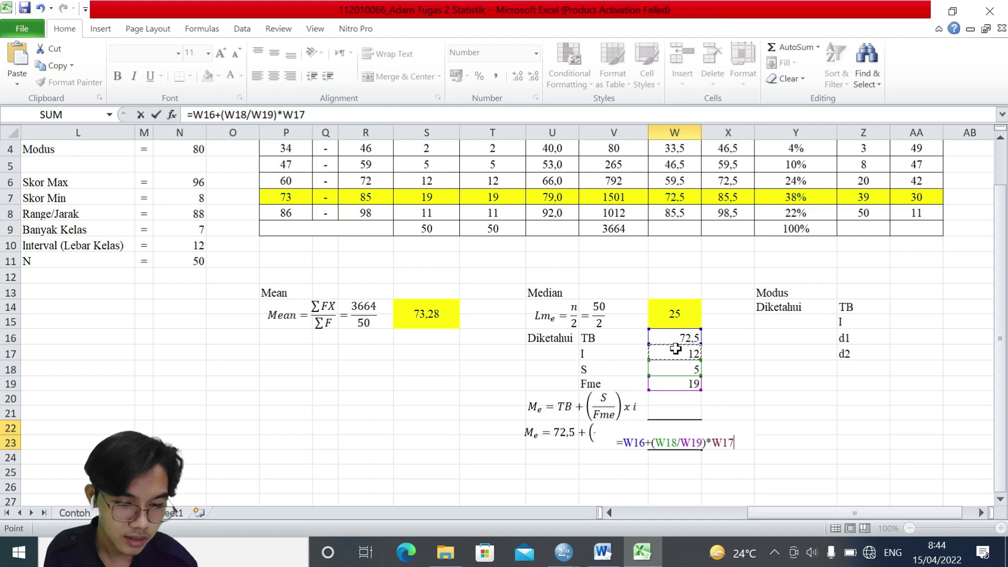
{"action": "key", "text": "Return"}
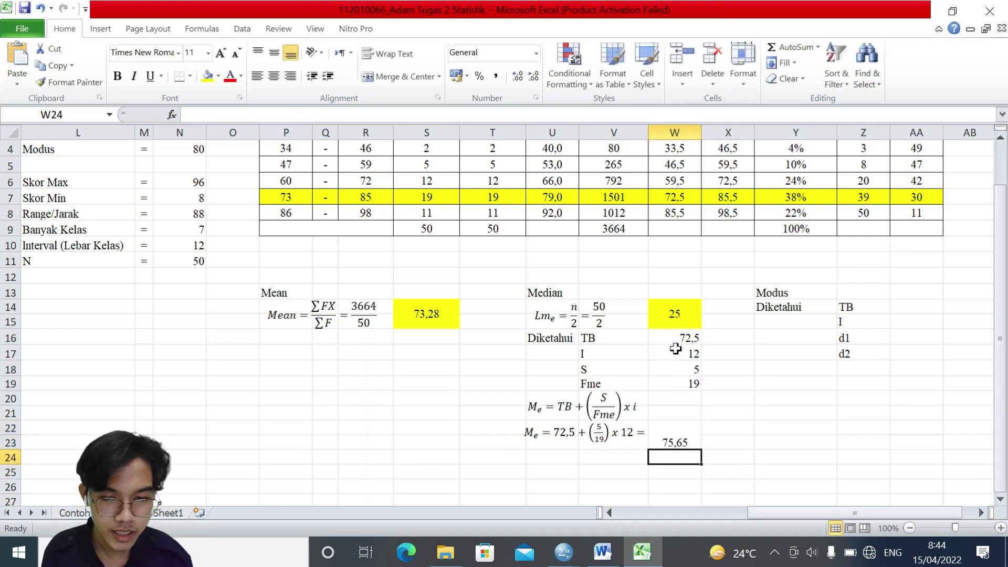
Vertically centre the median result in W22 and fill the cell with yellow.
{"action": "left_click", "coordinate": [664, 433]}
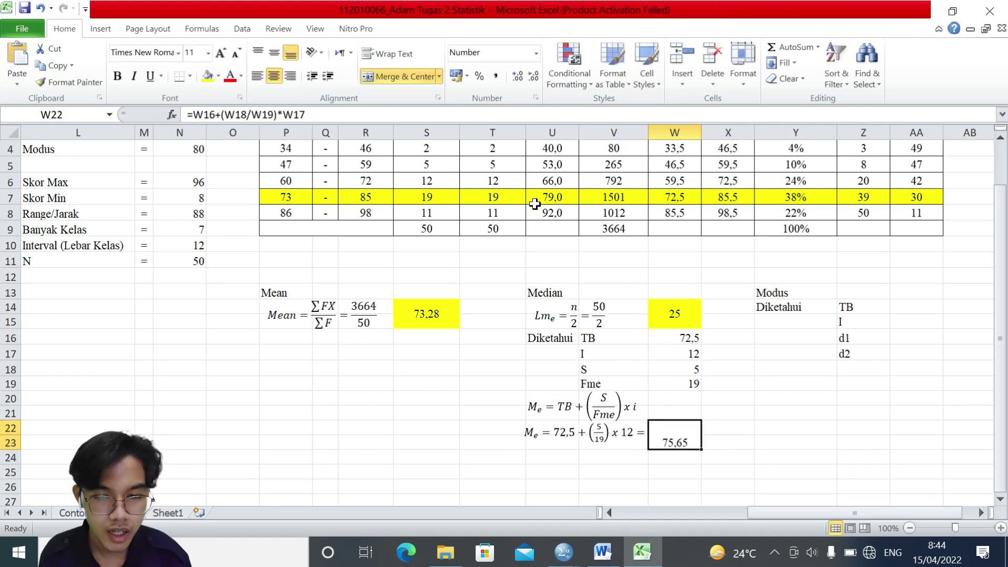
{"action": "left_click", "coordinate": [257, 51]}
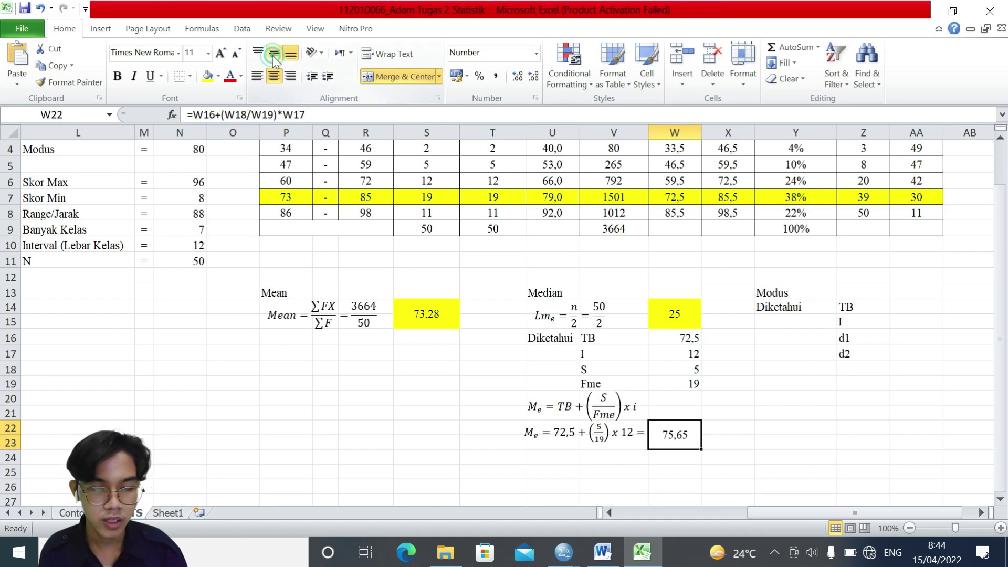
{"action": "left_click", "coordinate": [274, 53]}
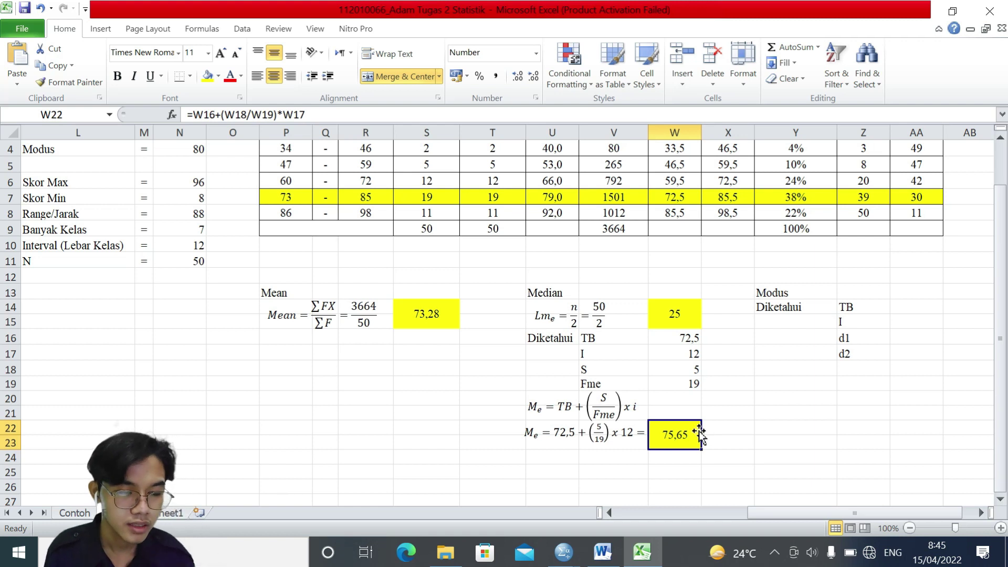
Reveal the hidden Mo = TB + (di/(d1 + d2)) x i equation below the Modus known values by setting its font colour to black.
{"action": "left_click", "coordinate": [881, 286]}
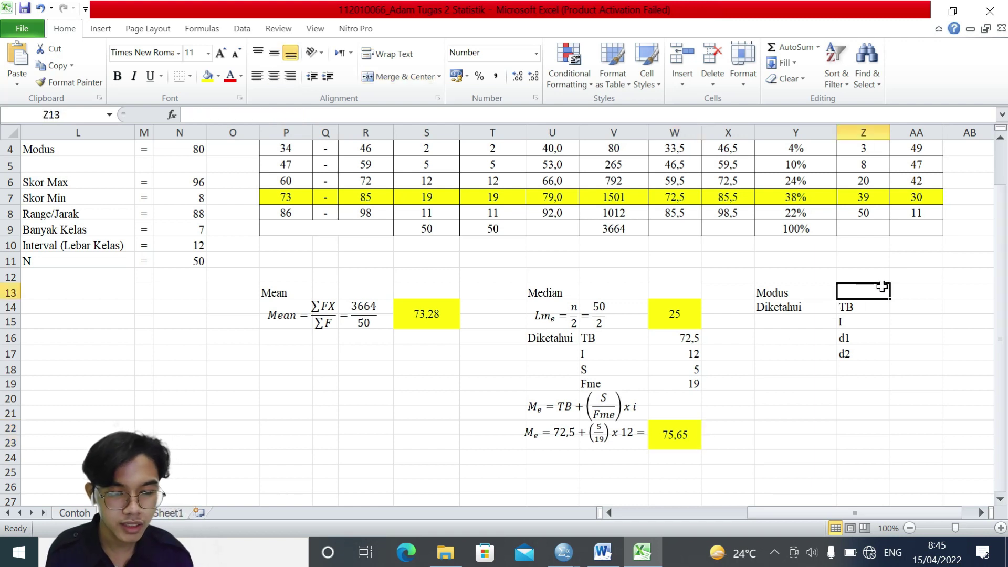
{"action": "scroll", "coordinate": [890, 382], "scroll_direction": "right", "scroll_amount": 1}
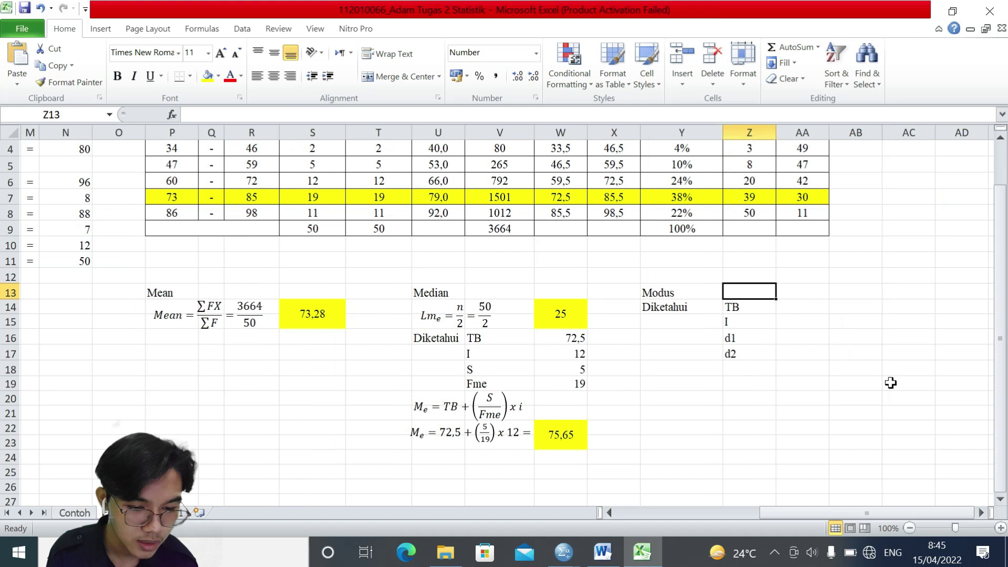
{"action": "key", "text": "alt+n"}
{"action": "key", "text": "e"}
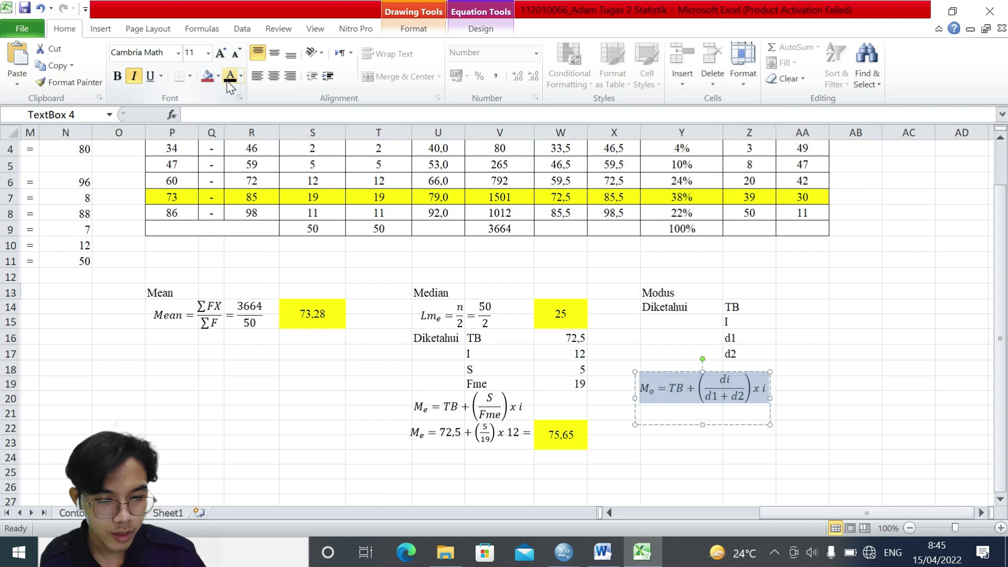
Fill in the mode's TB in AA14 with =W7 and its interval I in AA15 with =N10.
{"action": "left_click", "coordinate": [787, 303]}
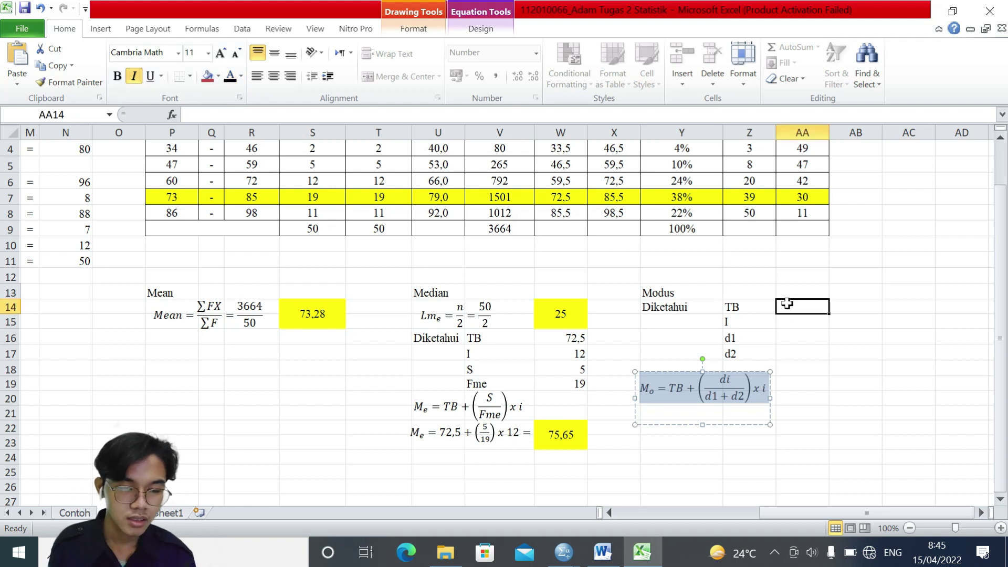
{"action": "type", "text": "="}
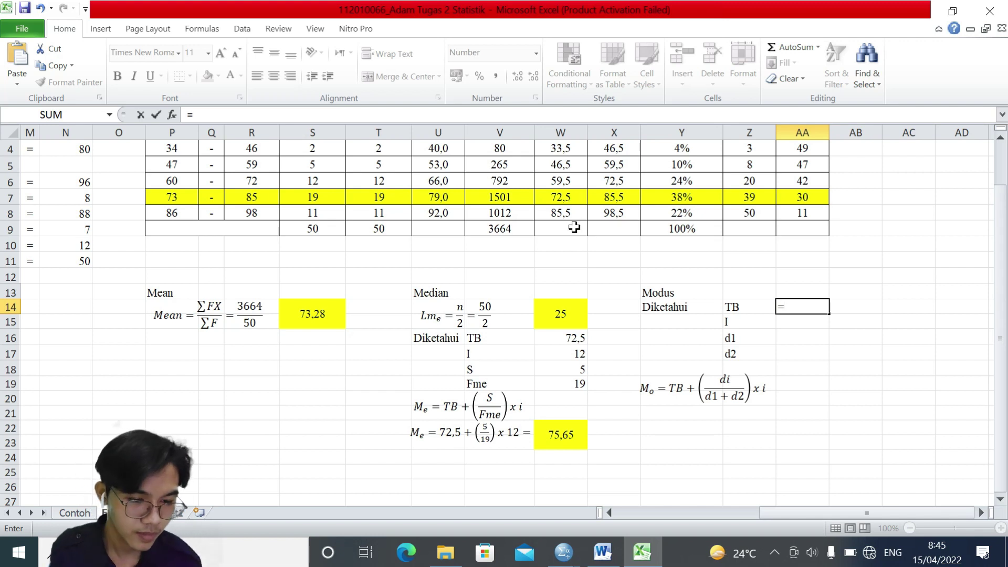
{"action": "left_click", "coordinate": [562, 197]}
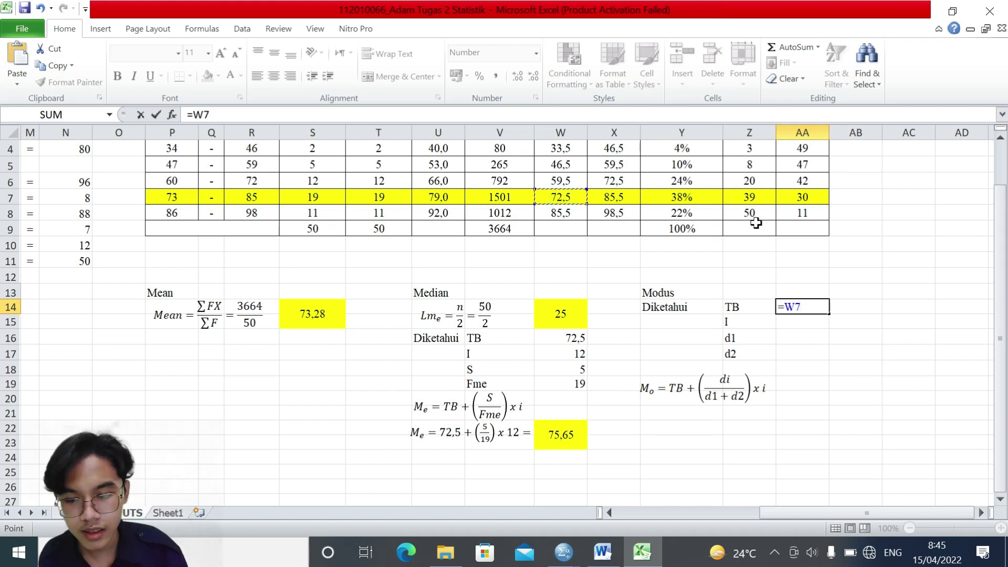
{"action": "key", "text": "Return"}
{"action": "type", "text": "="}
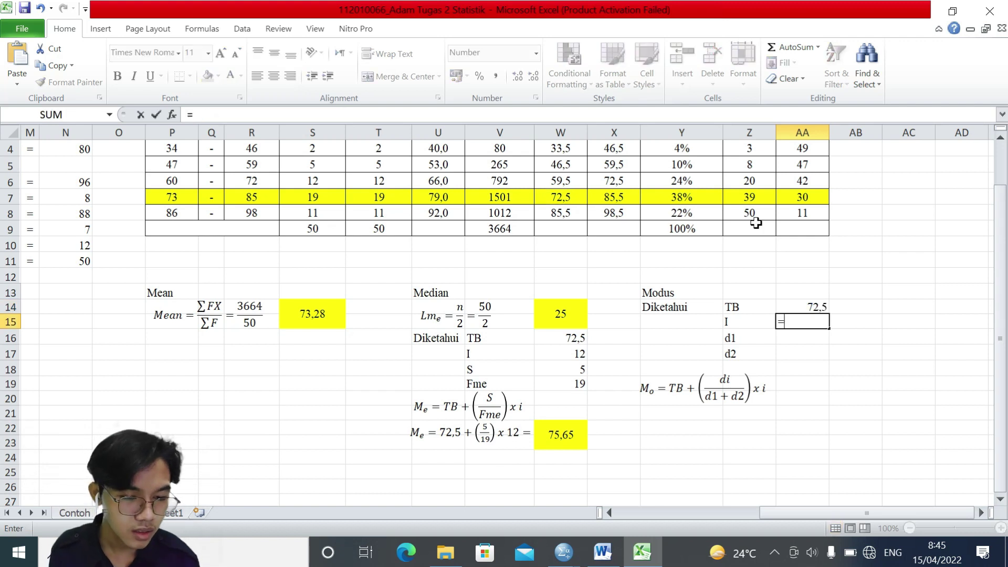
{"action": "left_click", "coordinate": [75, 248]}
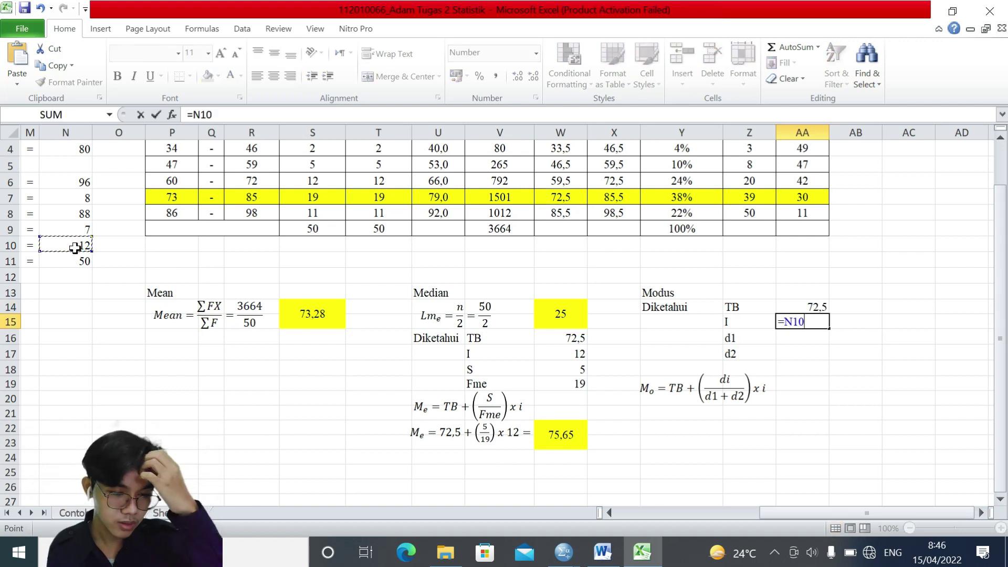
{"action": "key", "text": "Return"}
Calculate the mode's d1 in AA16 by subtracting the preceding class frequency with =T7-T6.
{"action": "type", "text": "="}
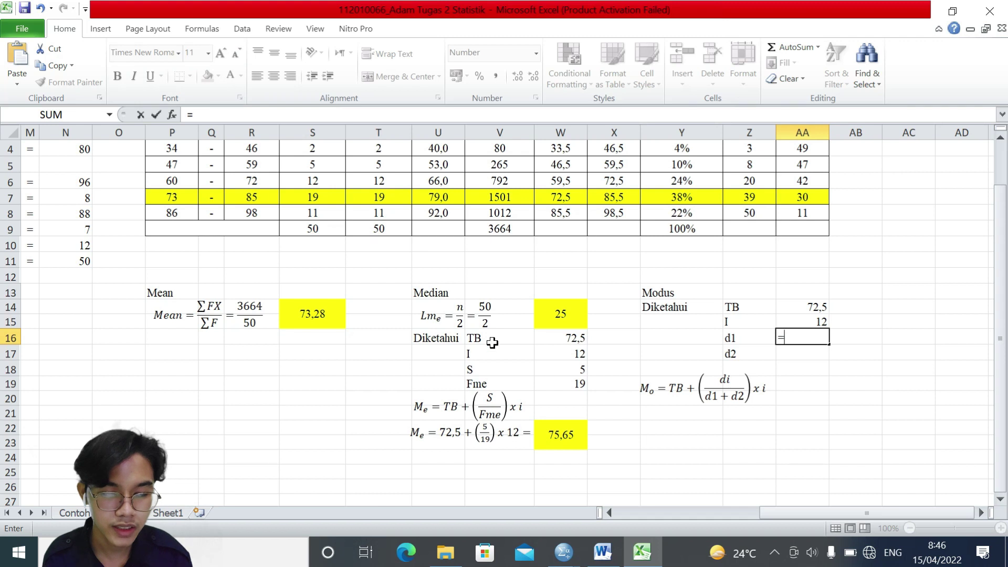
{"action": "left_click", "coordinate": [381, 194]}
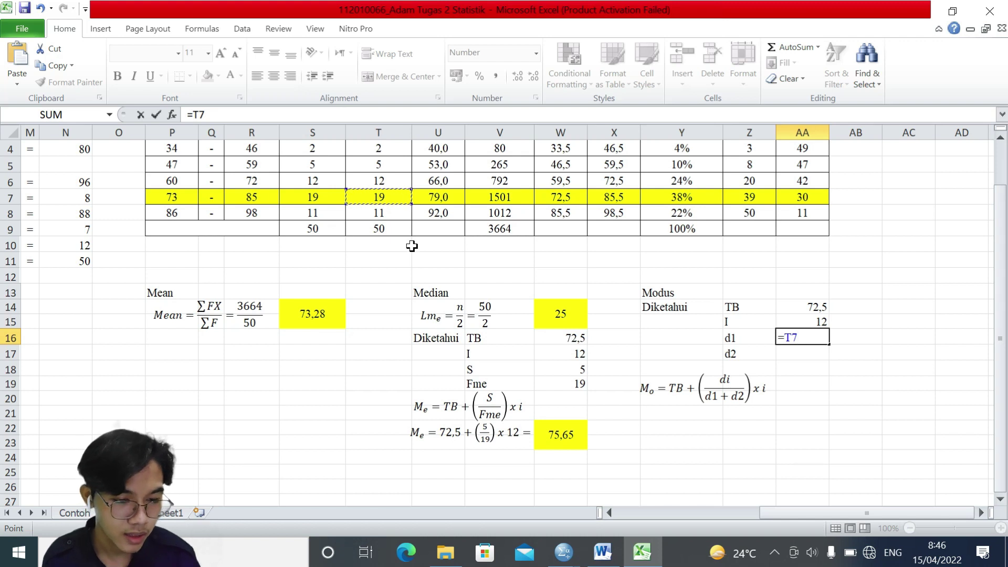
{"action": "type", "text": "-"}
{"action": "left_click", "coordinate": [394, 181]}
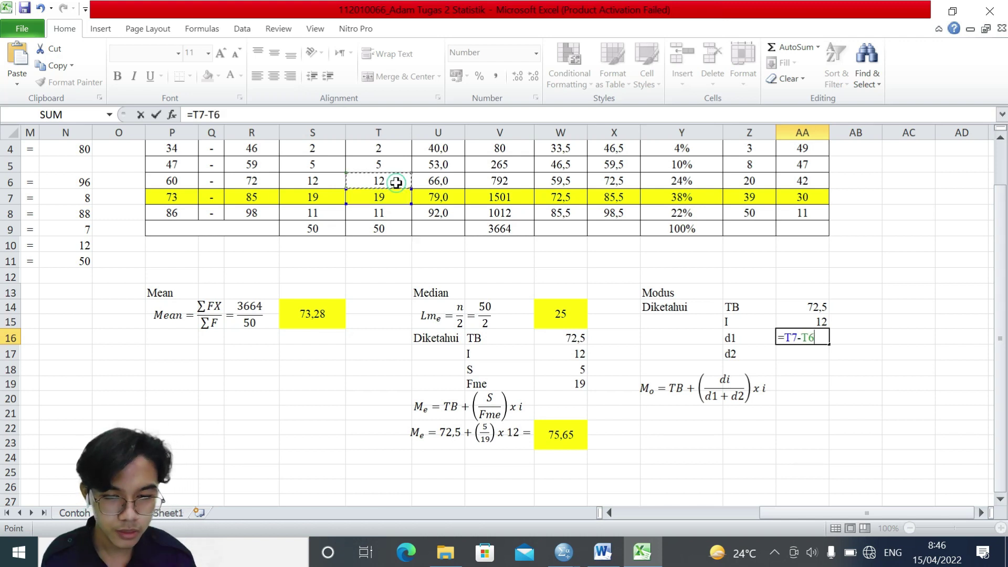
{"action": "key", "text": "Return"}
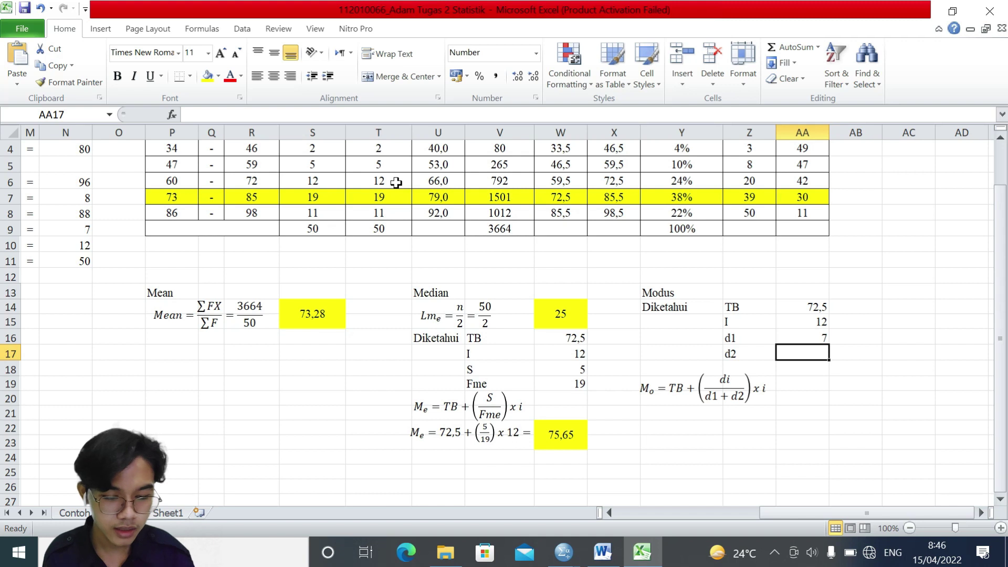
Calculate the mode's d2 in AA17 by subtracting the following class frequency with =T7-T8.
{"action": "type", "text": "="}
{"action": "left_click", "coordinate": [389, 199]}
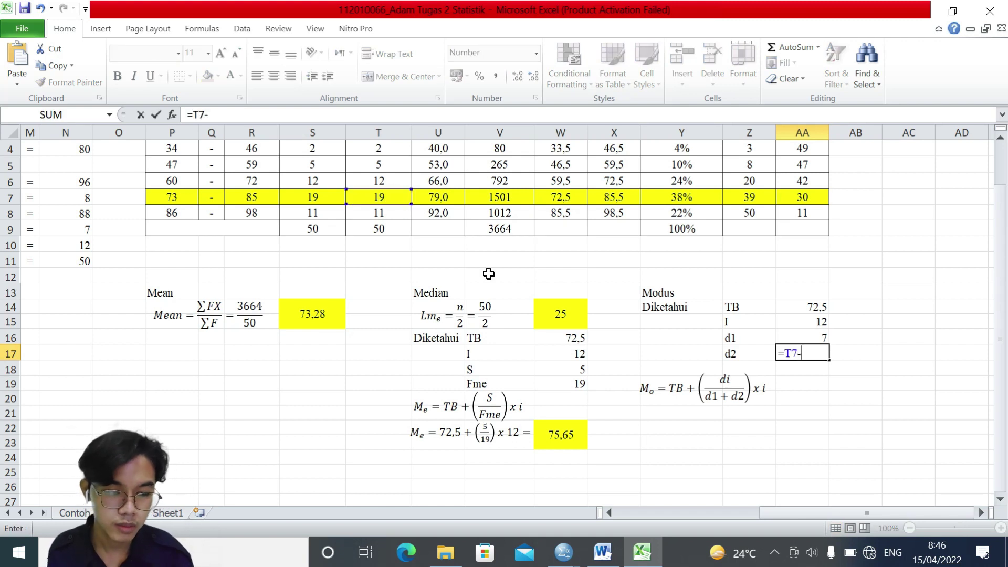
{"action": "type", "text": "-"}
{"action": "left_click", "coordinate": [391, 212]}
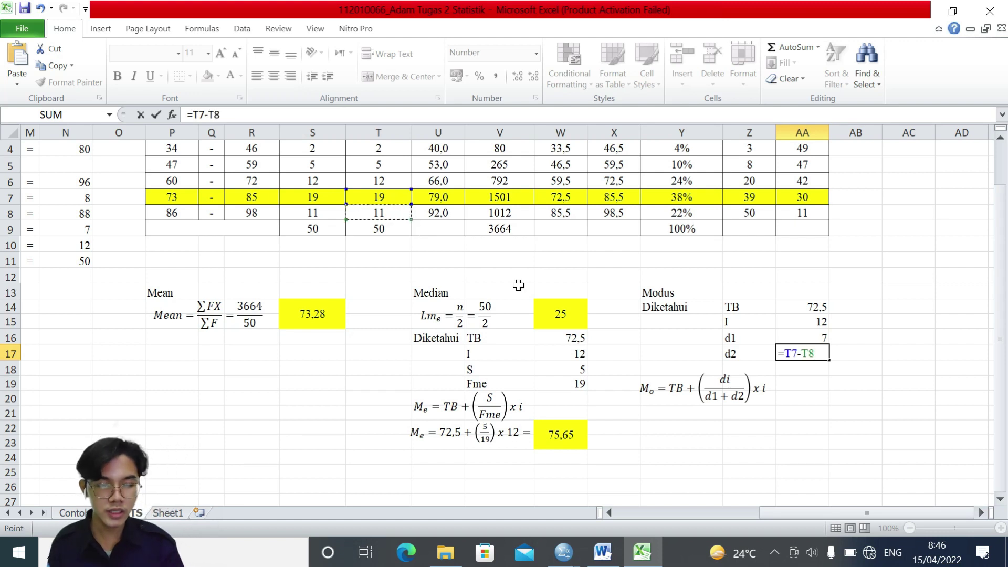
{"action": "key", "text": "Return"}
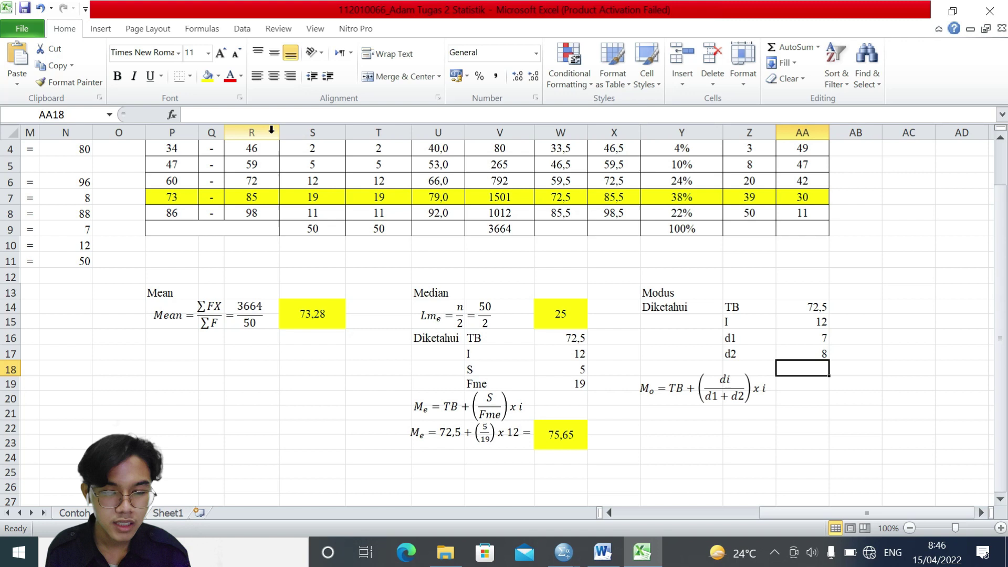
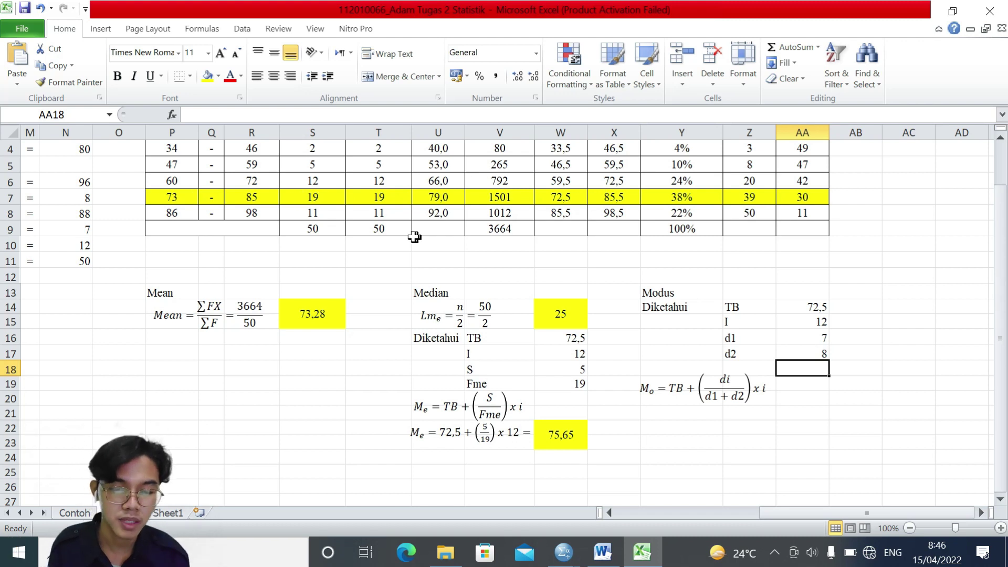
Reveal the hidden Mo = 72,5 + (7/(7+8)) x 12 = line below the general mode equation by setting its font colour to black.
{"action": "left_click", "coordinate": [394, 212]}
{"action": "left_click", "coordinate": [820, 382]}
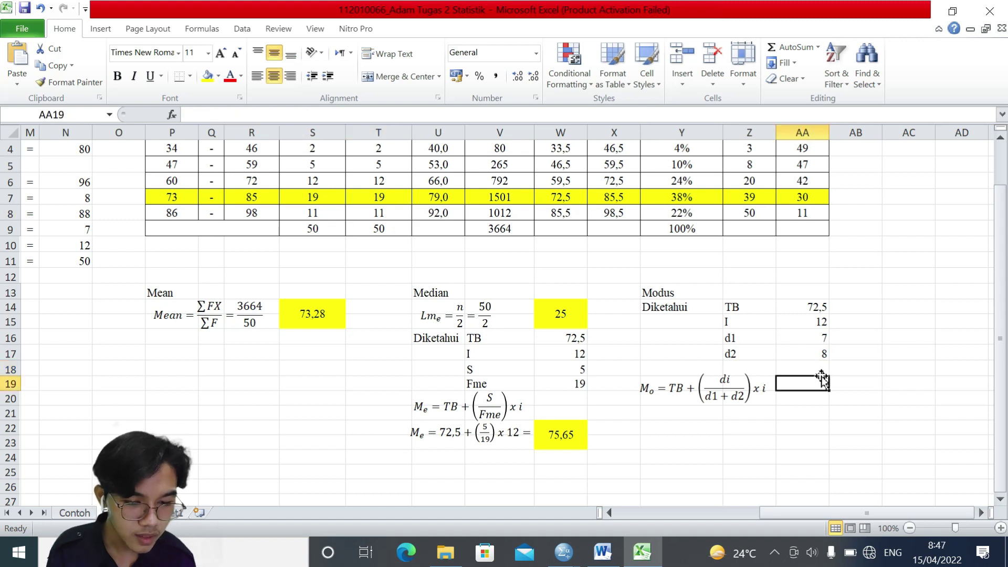
{"action": "left_click", "coordinate": [703, 388]}
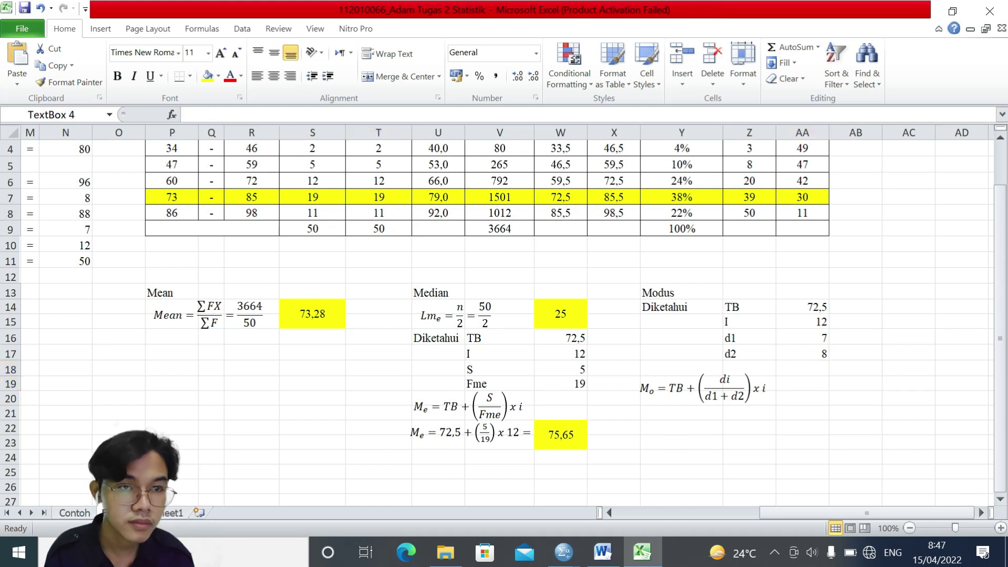
{"action": "key", "text": "alt+equal"}
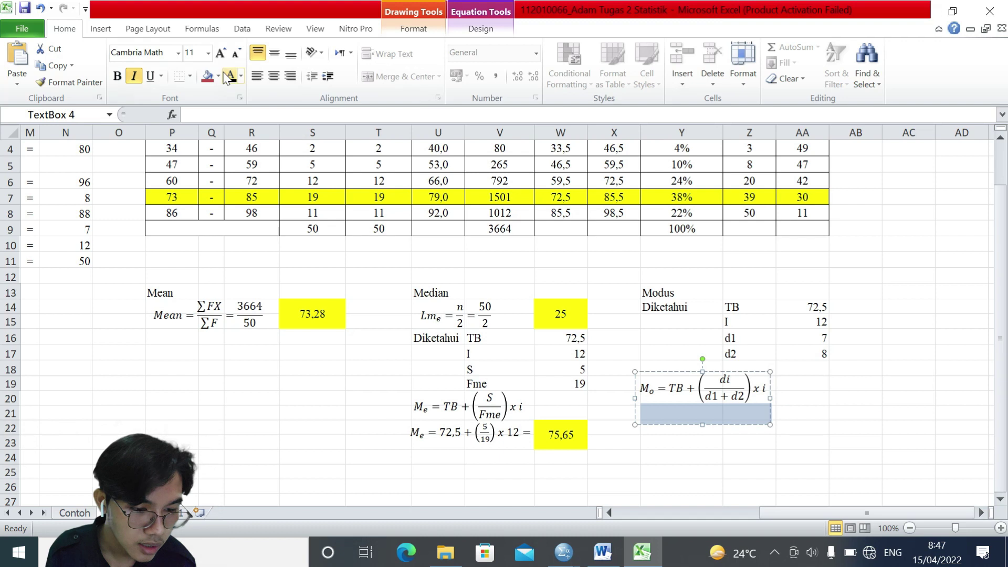
{"action": "type", "text": "Mo = 72,5 + (7/(7+8)) x 12 ="}
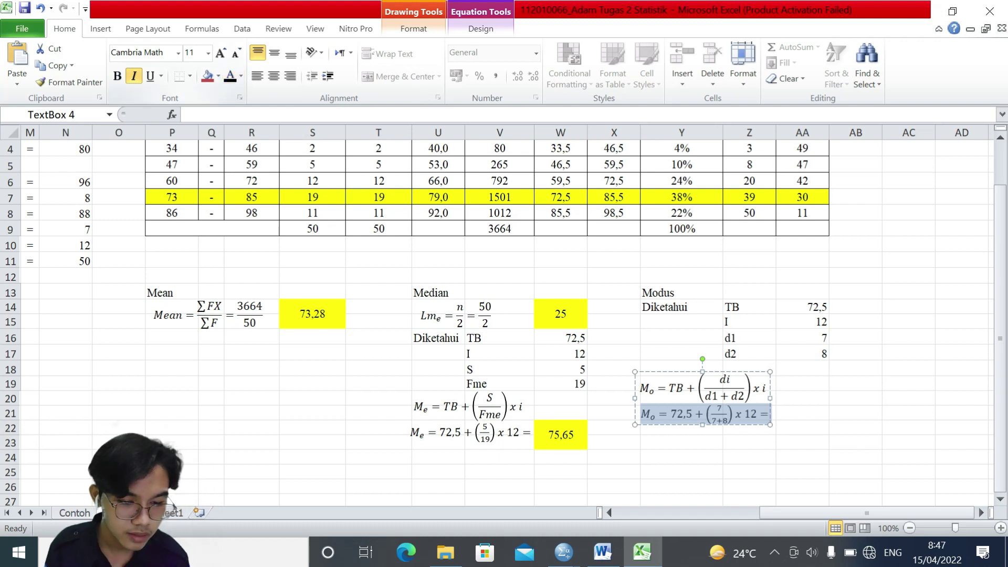
Enter the mode calculation in AA21 beside the substituted equation as =AA14+(AA16/AA16+AA17)*AA15.
{"action": "left_click", "coordinate": [798, 417]}
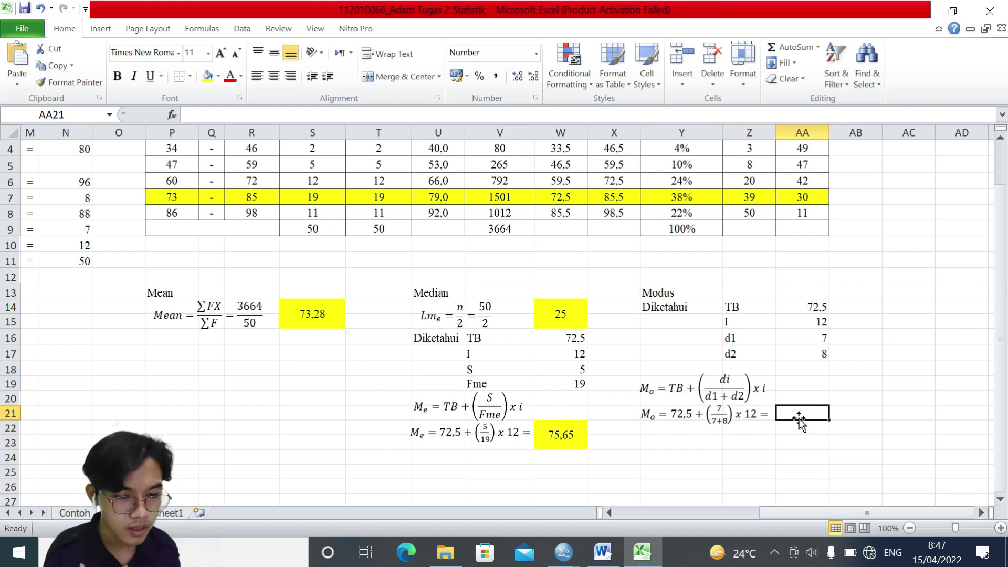
{"action": "type", "text": "="}
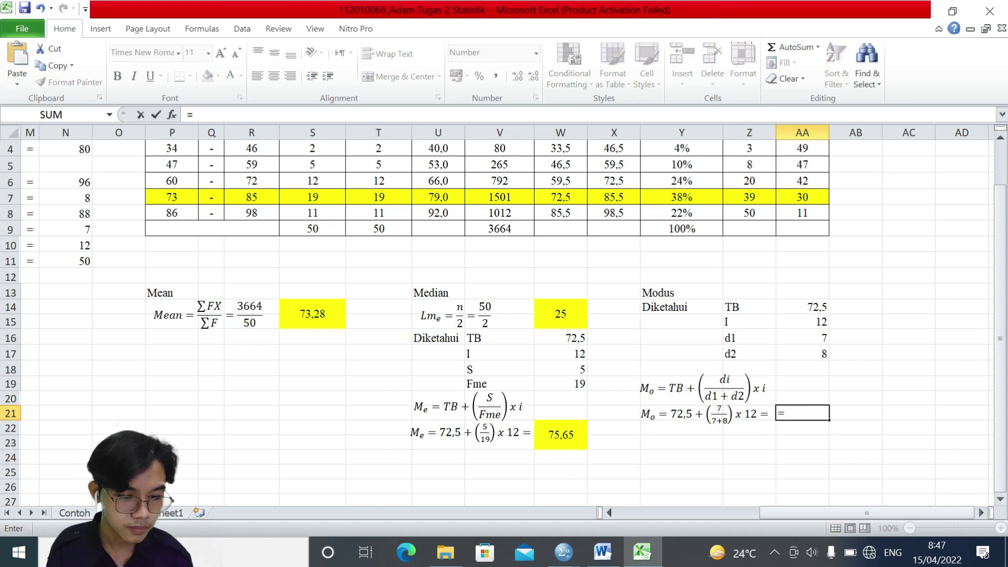
{"action": "left_click", "coordinate": [785, 306]}
{"action": "type", "text": "+"}
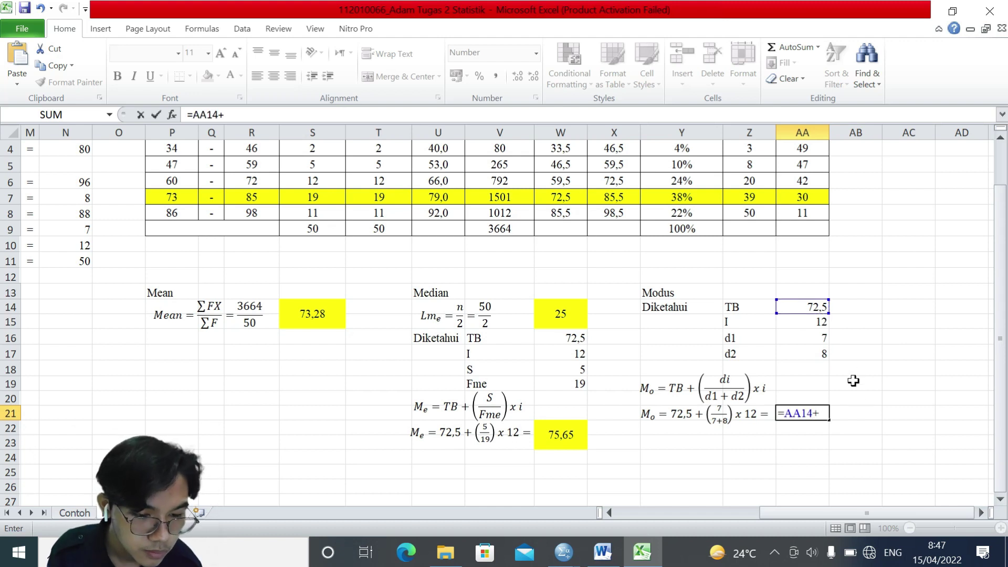
{"action": "left_click", "coordinate": [821, 341]}
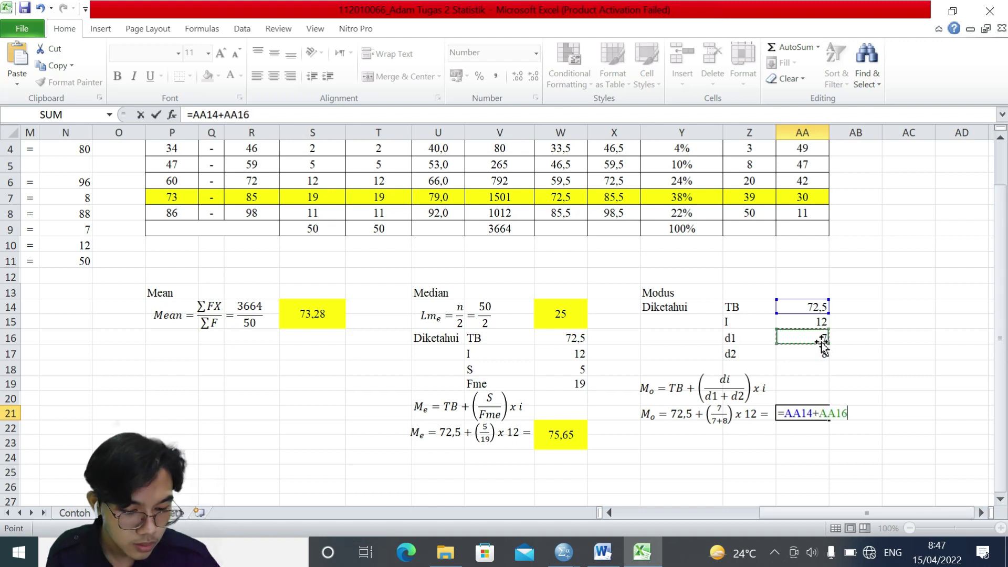
{"action": "key", "text": "BackSpace"}
{"action": "key", "text": "BackSpace"}
{"action": "key", "text": "BackSpace"}
{"action": "key", "text": "BackSpace"}
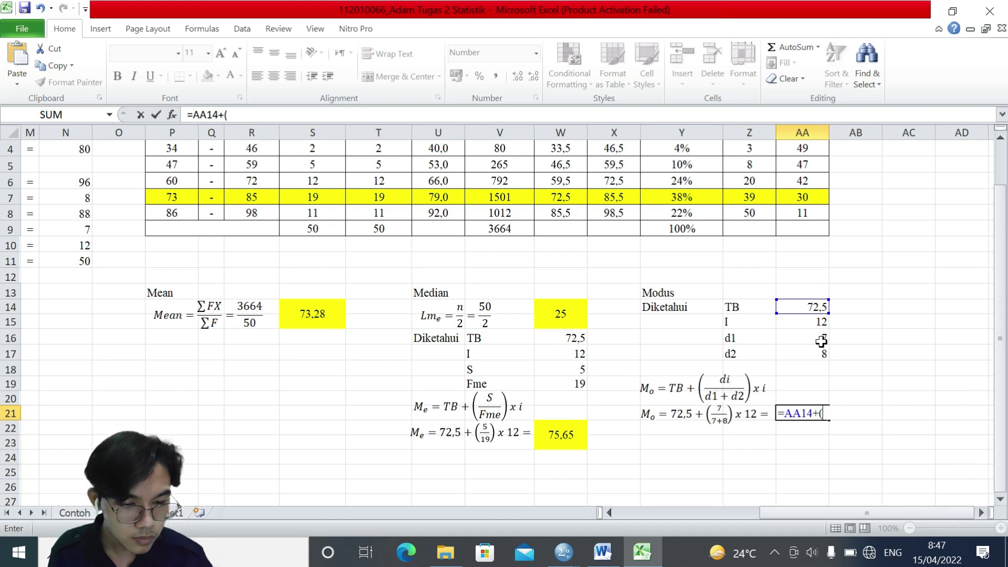
{"action": "left_click", "coordinate": [814, 338]}
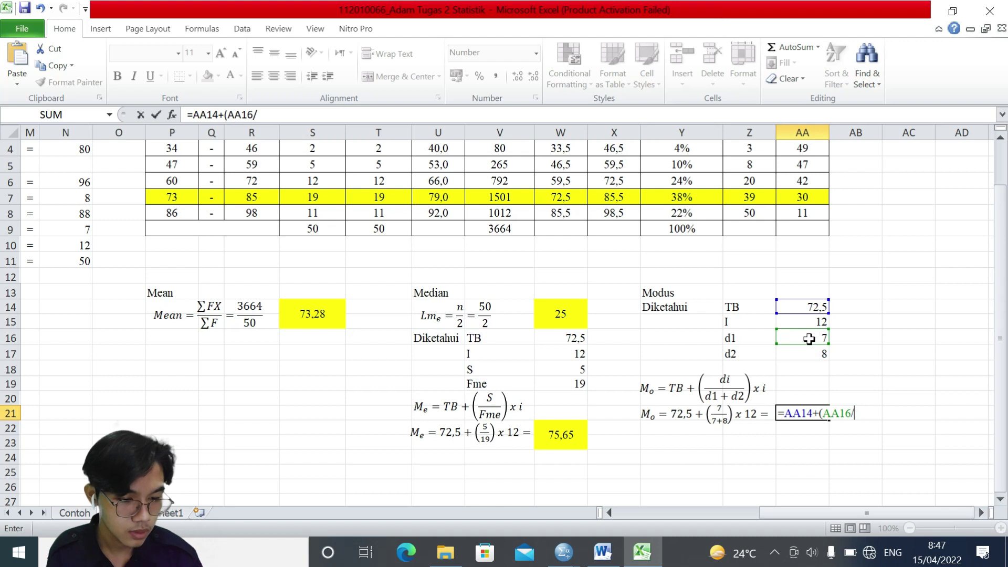
{"action": "left_click", "coordinate": [808, 338]}
{"action": "left_click", "coordinate": [811, 355]}
{"action": "type", "text": ")"}
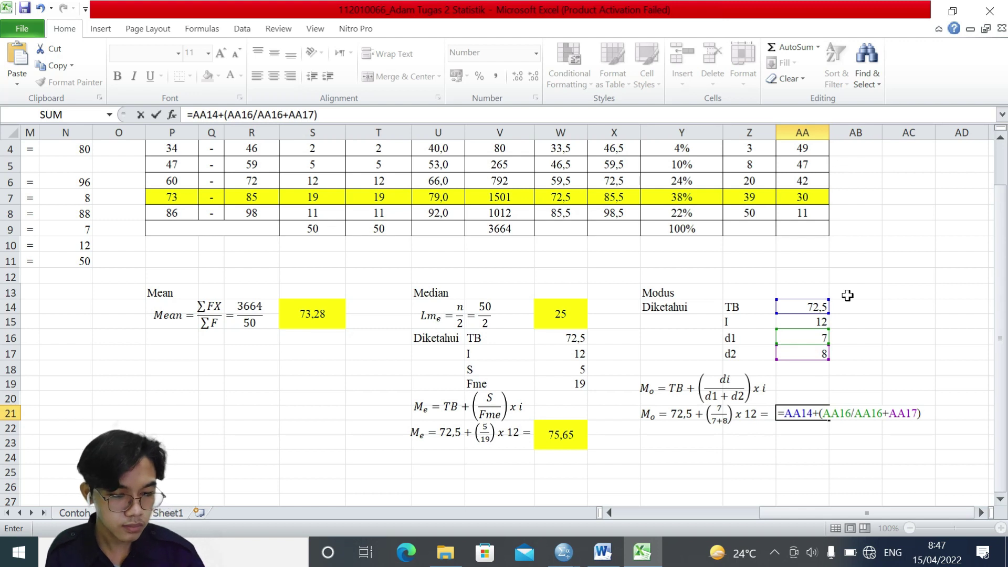
{"action": "type", "text": "*"}
{"action": "left_click", "coordinate": [817, 323]}
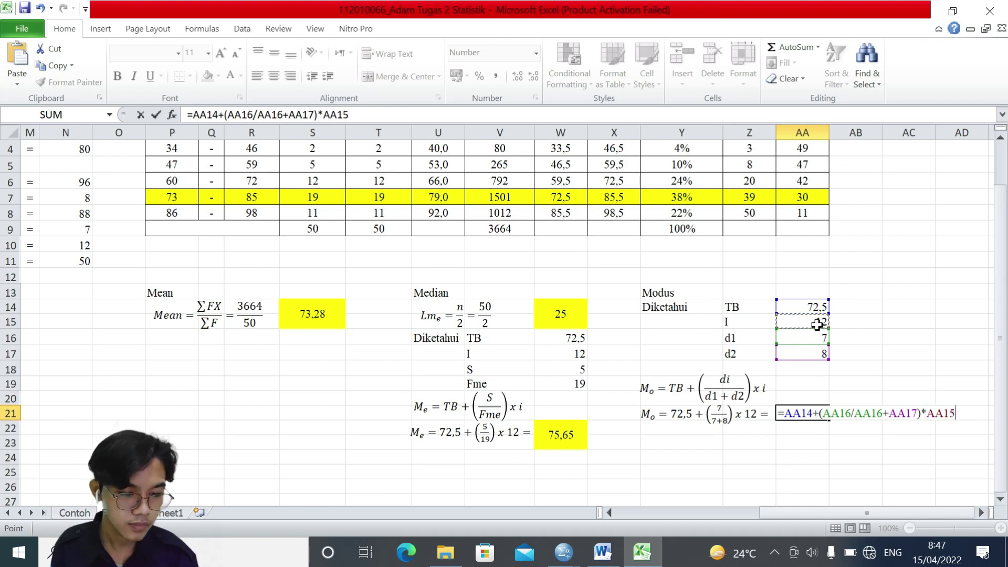
{"action": "key", "text": "Return"}
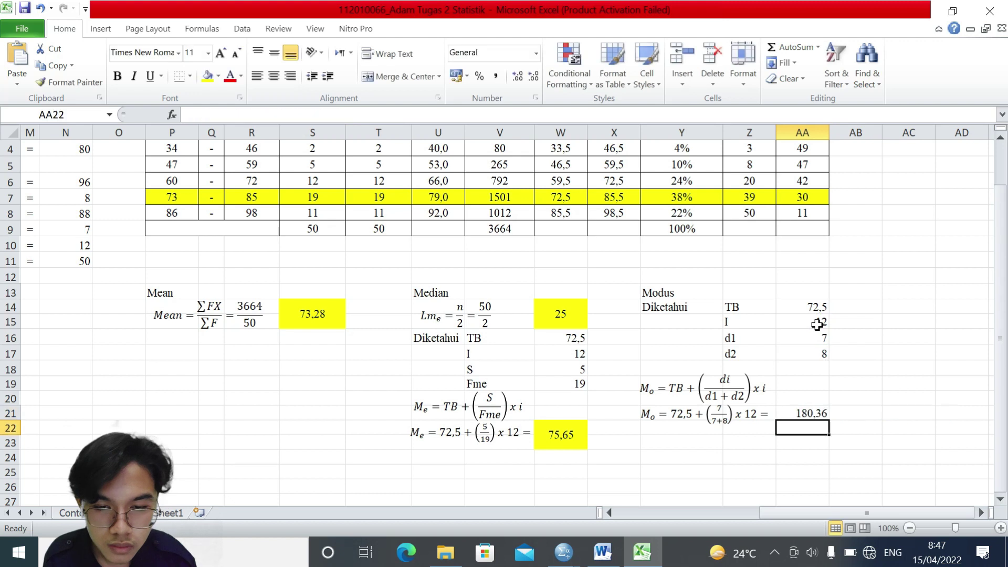
Bracket the denominator so AA21 reads =AA14+(AA16/(AA16+AA17))*AA15, and fill the cell yellow.
{"action": "left_click", "coordinate": [810, 414]}
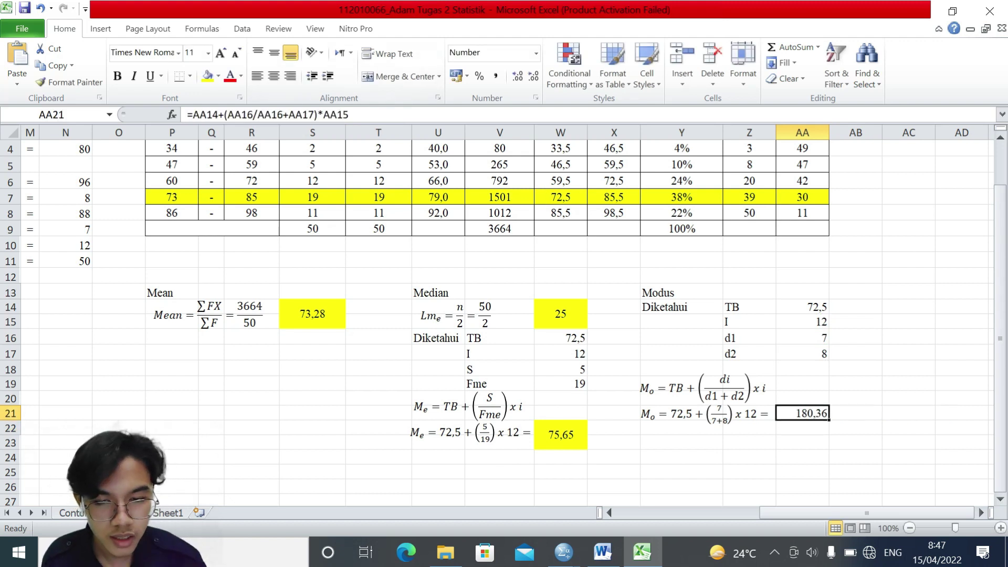
{"action": "left_click", "coordinate": [292, 115]}
{"action": "type", "text": "("}
{"action": "key", "text": "Right"}
{"action": "key", "text": "Right"}
{"action": "key", "text": "Right"}
{"action": "key", "text": "Right"}
{"action": "key", "text": "Right"}
{"action": "key", "text": "Right"}
{"action": "key", "text": "Right"}
{"action": "key", "text": "Right"}
{"action": "key", "text": "Right"}
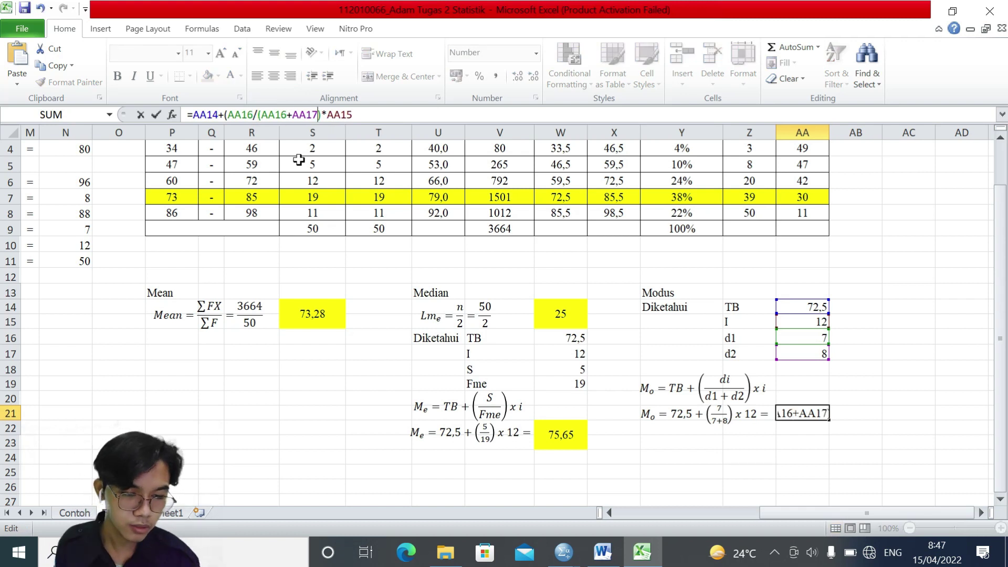
{"action": "type", "text": ")"}
{"action": "key", "text": "Return"}
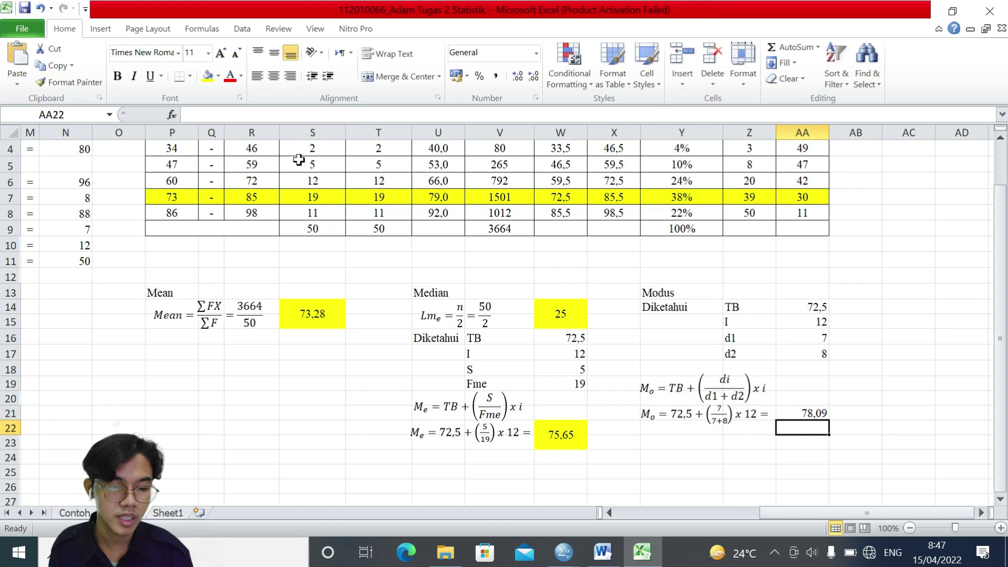
{"action": "left_click", "coordinate": [809, 414]}
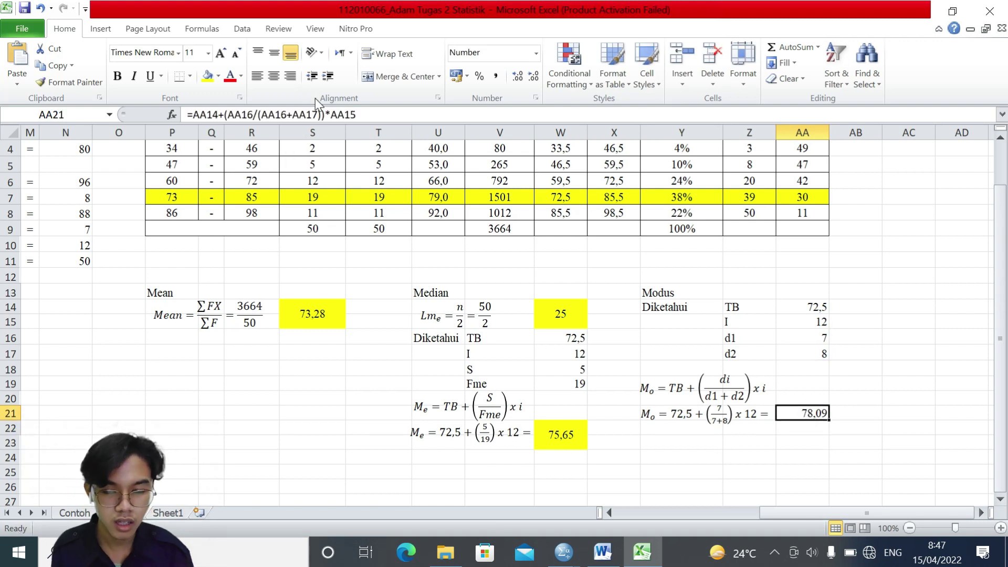
{"action": "left_click", "coordinate": [207, 76]}
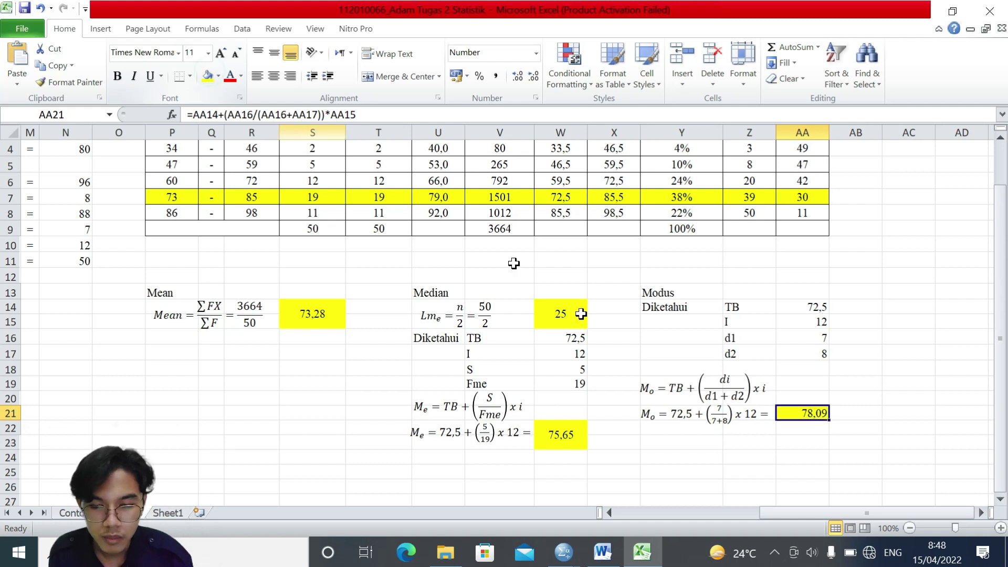
Compare the grouped mean, median and mode results with the ungrouped statistics, the frequency table and the raw data.
{"action": "scroll", "coordinate": [335, 317], "scroll_direction": "up", "scroll_amount": 1}
{"action": "scroll", "coordinate": [334, 317], "scroll_direction": "left", "scroll_amount": 1}
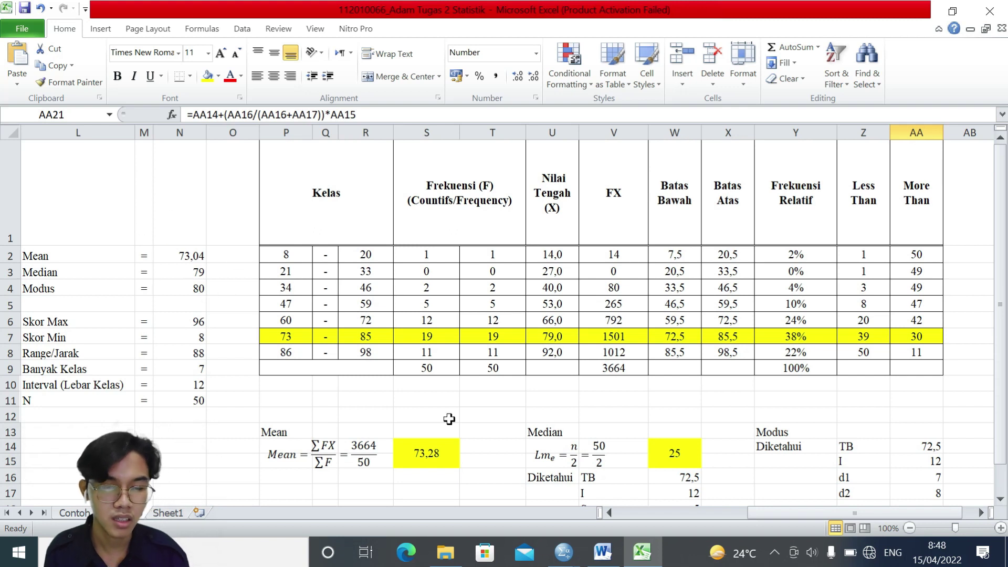
{"action": "scroll", "coordinate": [503, 485], "scroll_direction": "down", "scroll_amount": 1}
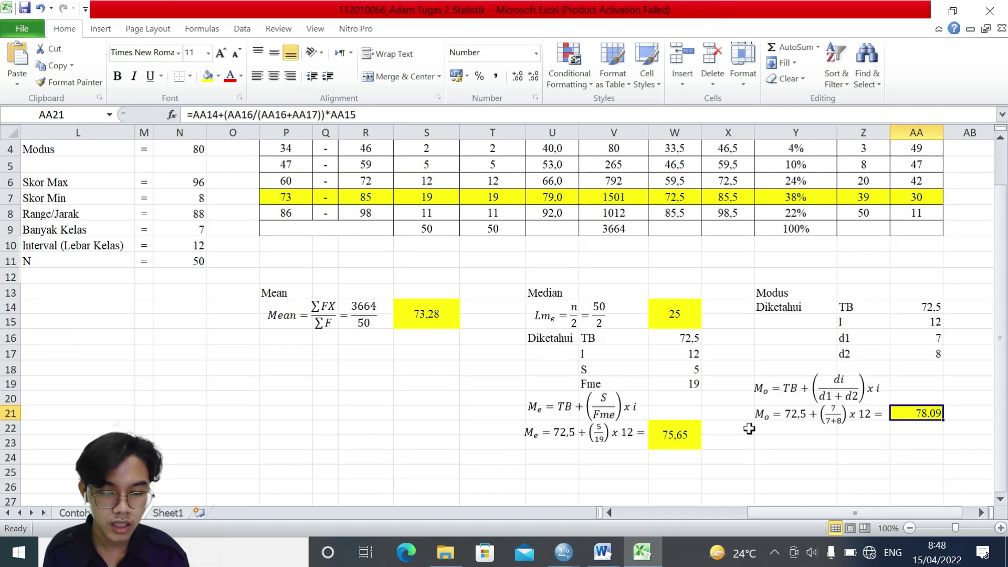
{"action": "scroll", "coordinate": [860, 357], "scroll_direction": "up", "scroll_amount": 1}
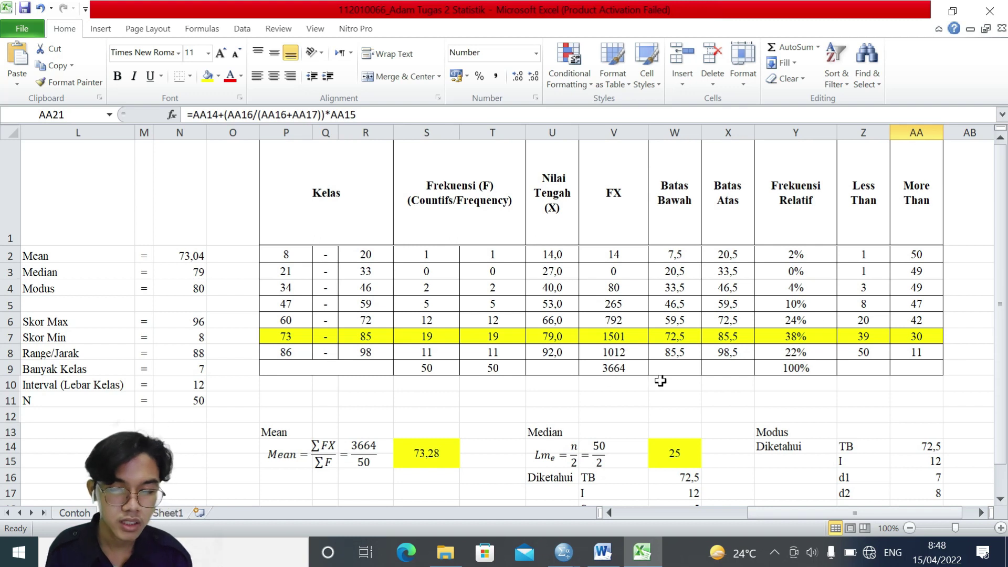
{"action": "scroll", "coordinate": [659, 380], "scroll_direction": "down", "scroll_amount": 1}
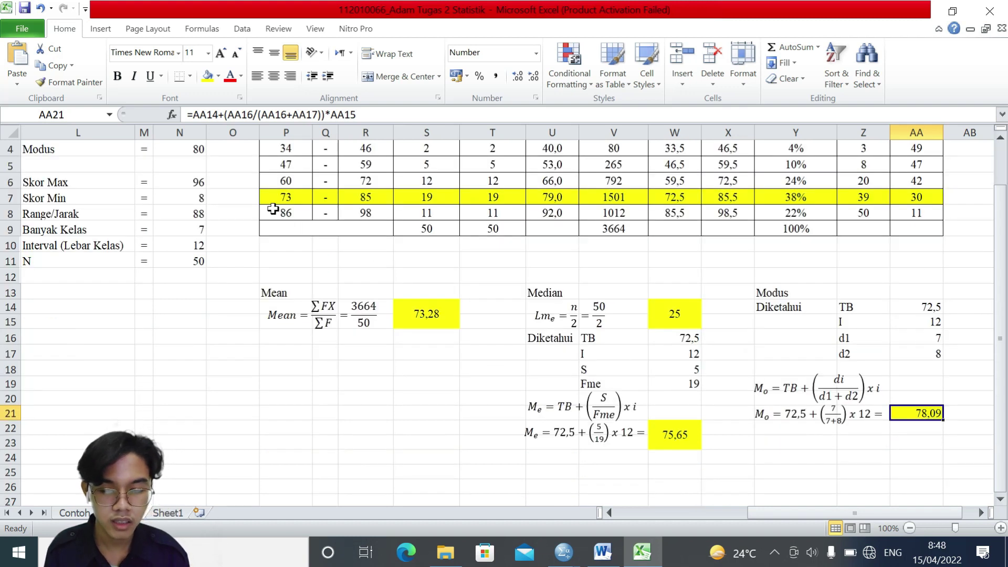
{"action": "scroll", "coordinate": [418, 197], "scroll_direction": "up", "scroll_amount": 1}
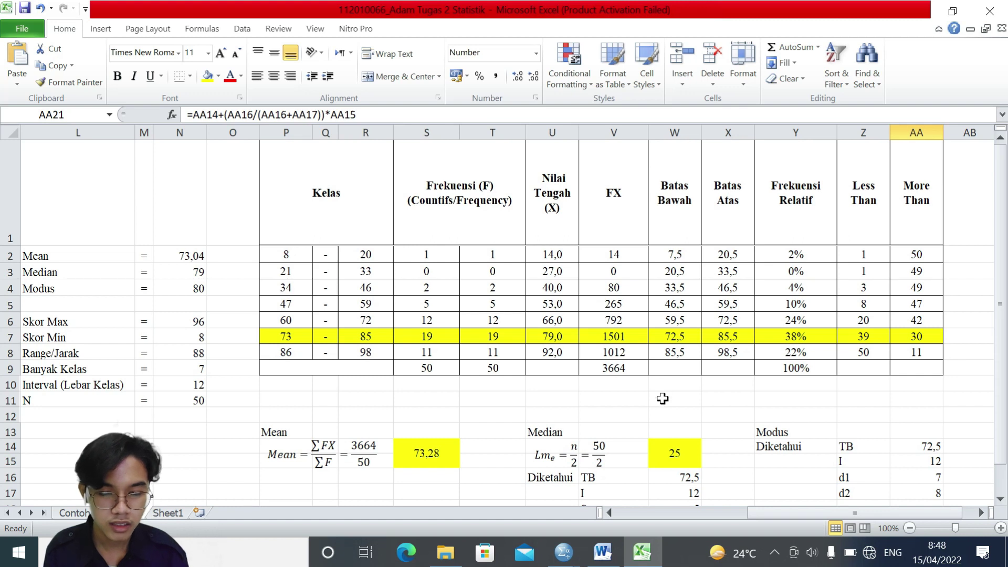
{"action": "scroll", "coordinate": [549, 418], "scroll_direction": "left", "scroll_amount": 1}
{"action": "scroll", "coordinate": [549, 418], "scroll_direction": "left", "scroll_amount": 10}
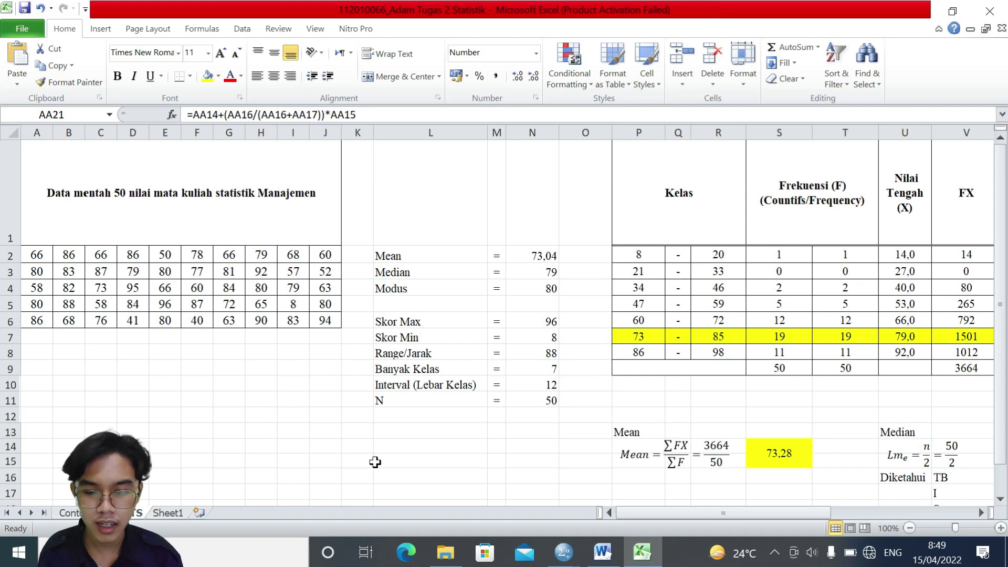
Open Sheet1 and look through the single-column list of raw scores in column A.
{"action": "left_click", "coordinate": [169, 515]}
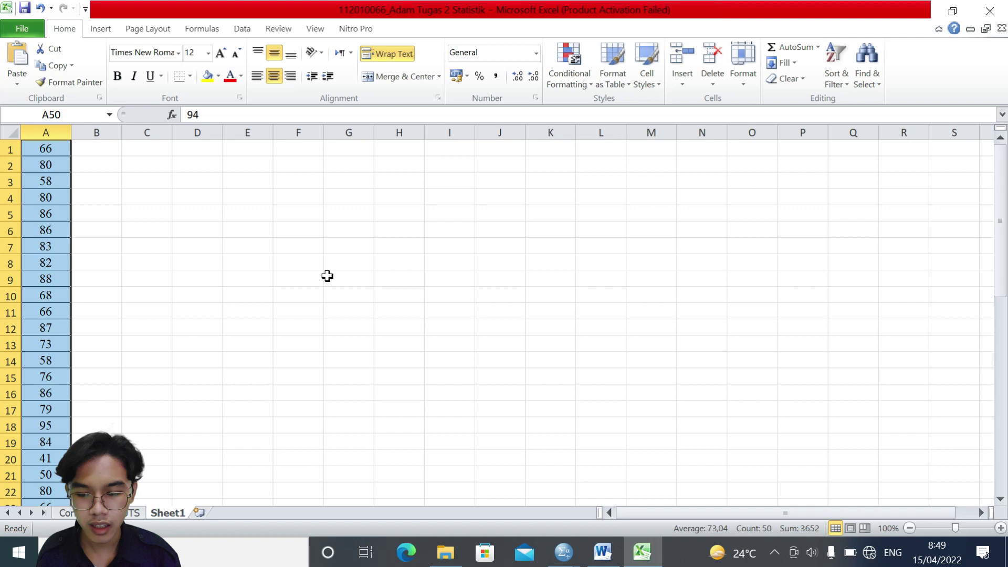
{"action": "left_click", "coordinate": [57, 198]}
{"action": "scroll", "coordinate": [57, 198], "scroll_direction": "down", "scroll_amount": 2}
{"action": "scroll", "coordinate": [57, 199], "scroll_direction": "down", "scroll_amount": 11}
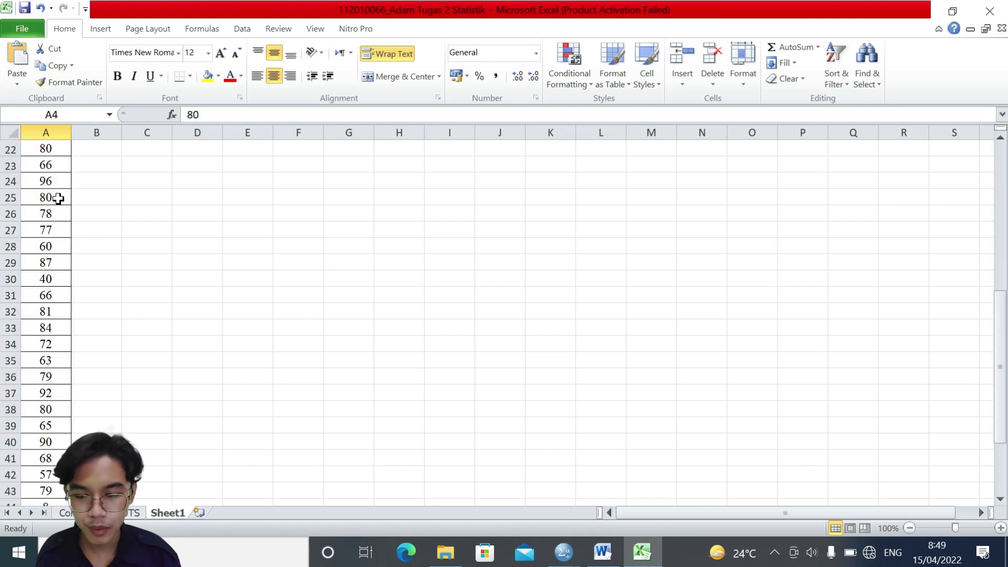
{"action": "scroll", "coordinate": [58, 199], "scroll_direction": "up", "scroll_amount": 6}
{"action": "scroll", "coordinate": [58, 199], "scroll_direction": "down", "scroll_amount": 5}
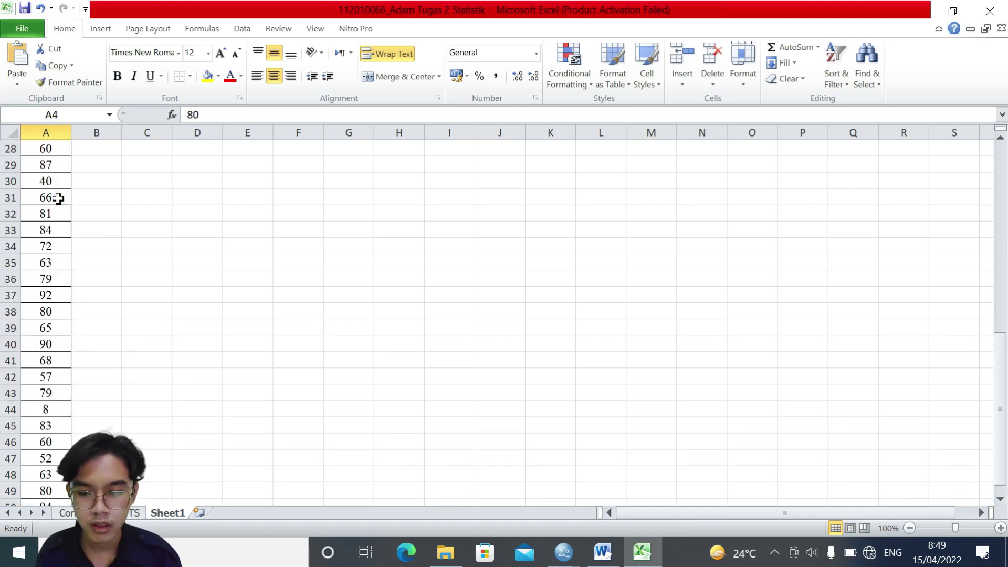
{"action": "scroll", "coordinate": [23, 362], "scroll_direction": "up", "scroll_amount": 1}
{"action": "scroll", "coordinate": [23, 362], "scroll_direction": "up", "scroll_amount": 11}
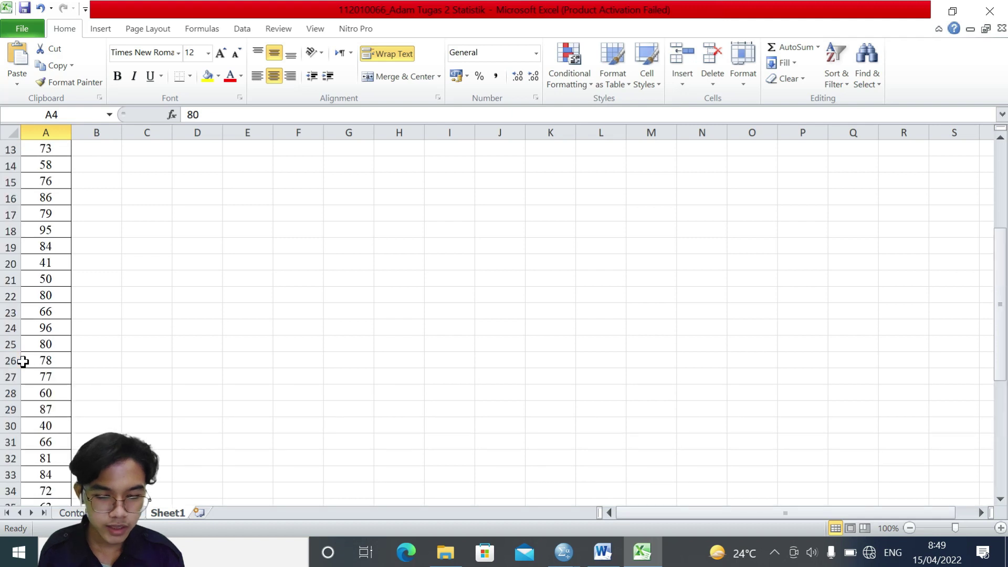
Switch to IBM SPSS Statistics and create a new dataset.
{"action": "left_click", "coordinate": [563, 551]}
{"action": "left_click", "coordinate": [523, 484]}
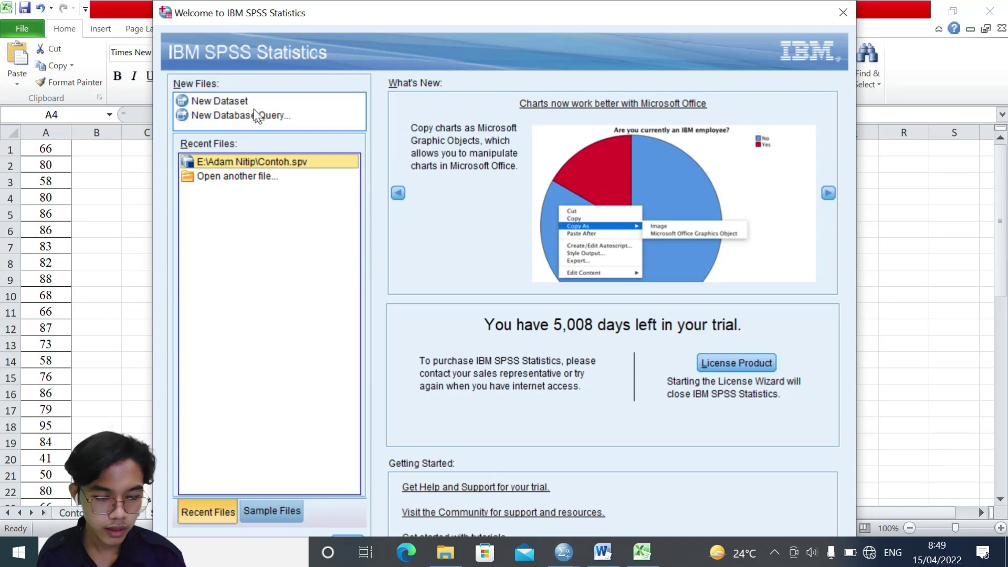
{"action": "left_click", "coordinate": [235, 101]}
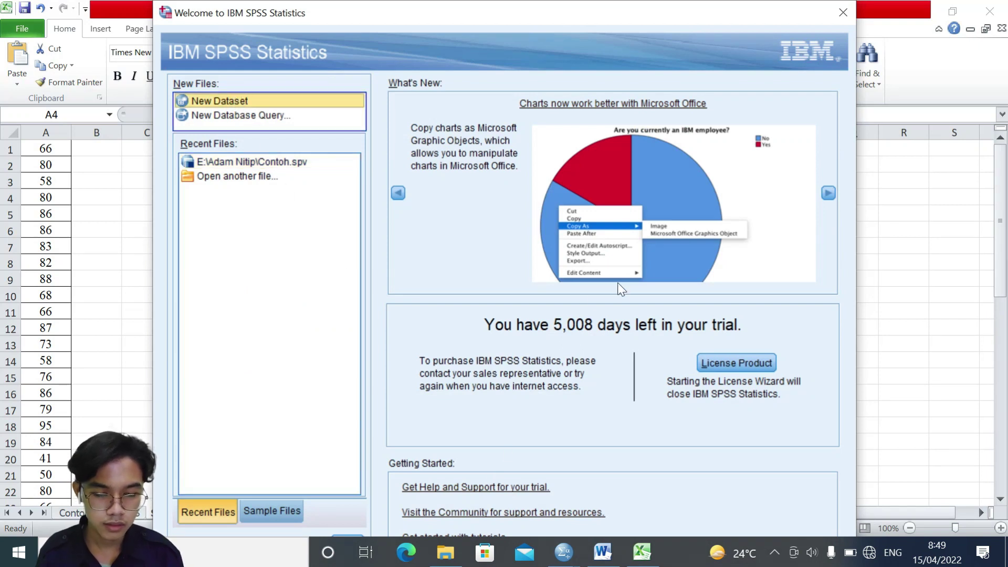
{"action": "key", "text": "alt+Tab"}
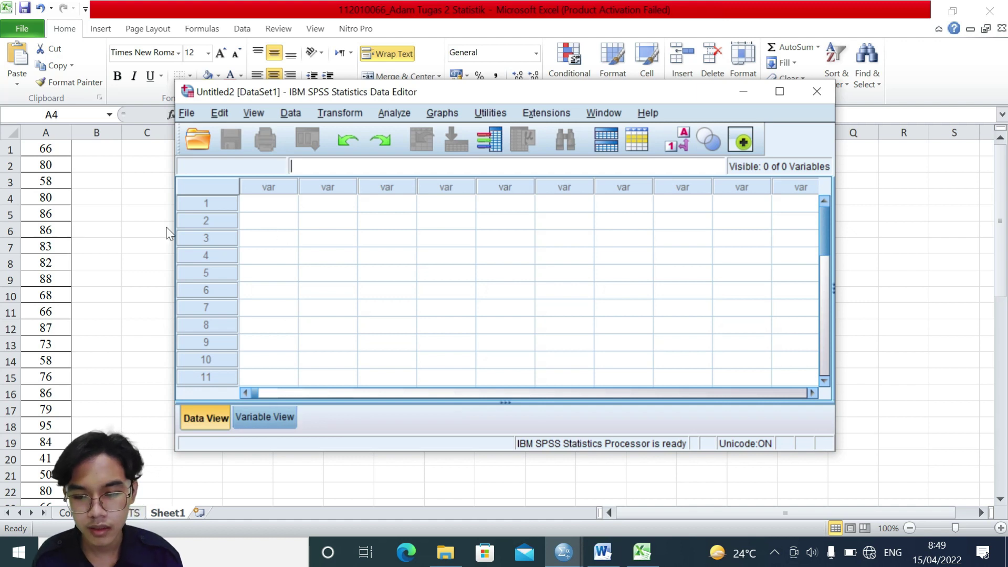
Return to the Excel workbook and copy the scores in A1:A50 of Sheet1.
{"action": "left_click", "coordinate": [161, 233]}
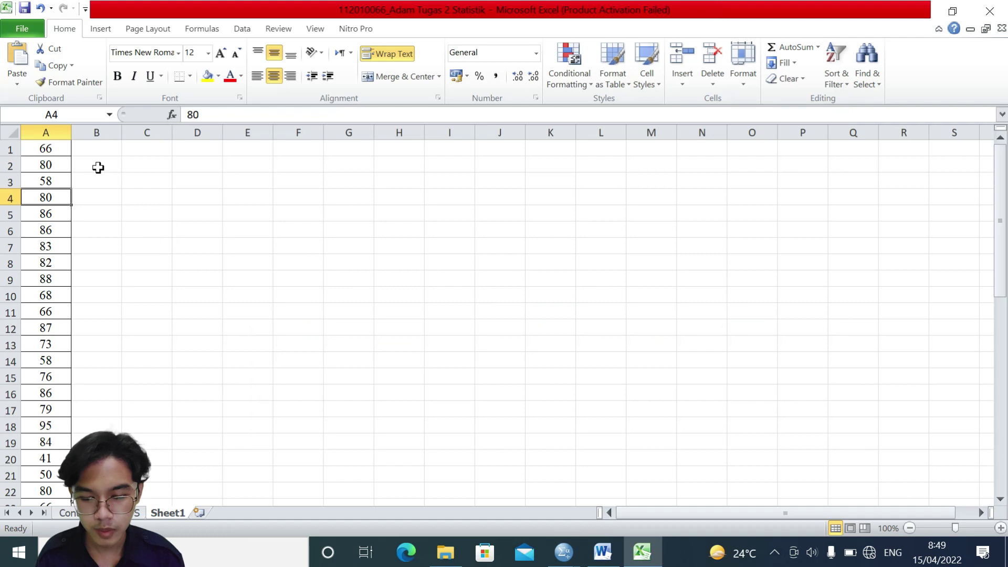
{"action": "left_click_drag", "start_coordinate": [61, 243], "coordinate": [55, 526]}
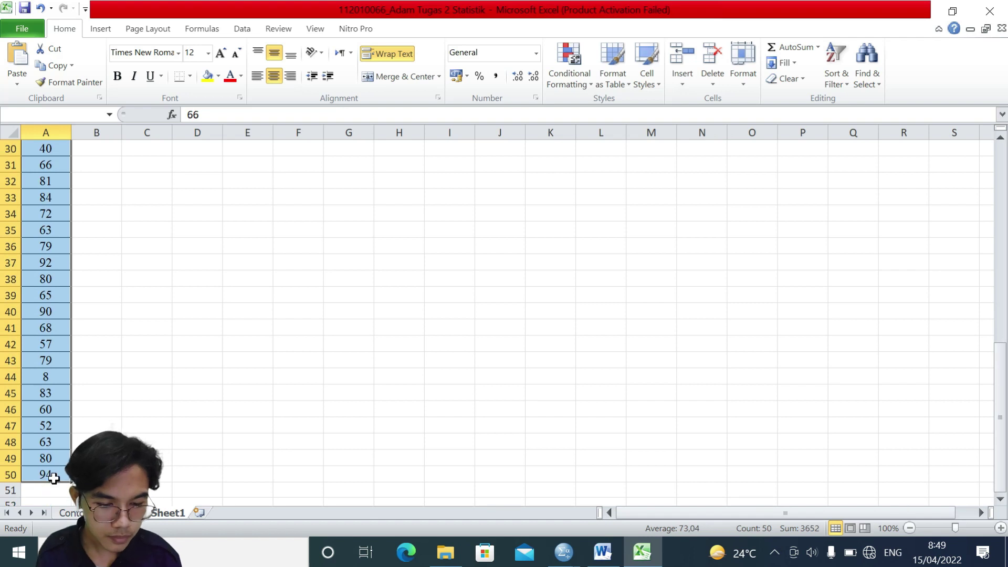
{"action": "key", "text": "ctrl+c"}
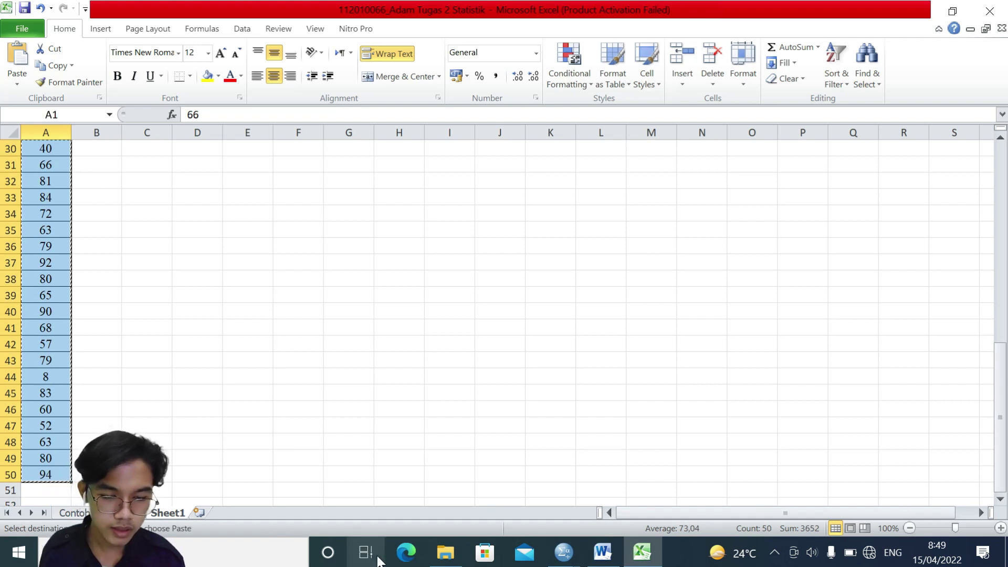
Switch to the SPSS Data Editor, maximize it, and paste the copied scores into the first variable column from row 1.
{"action": "left_click", "coordinate": [575, 551]}
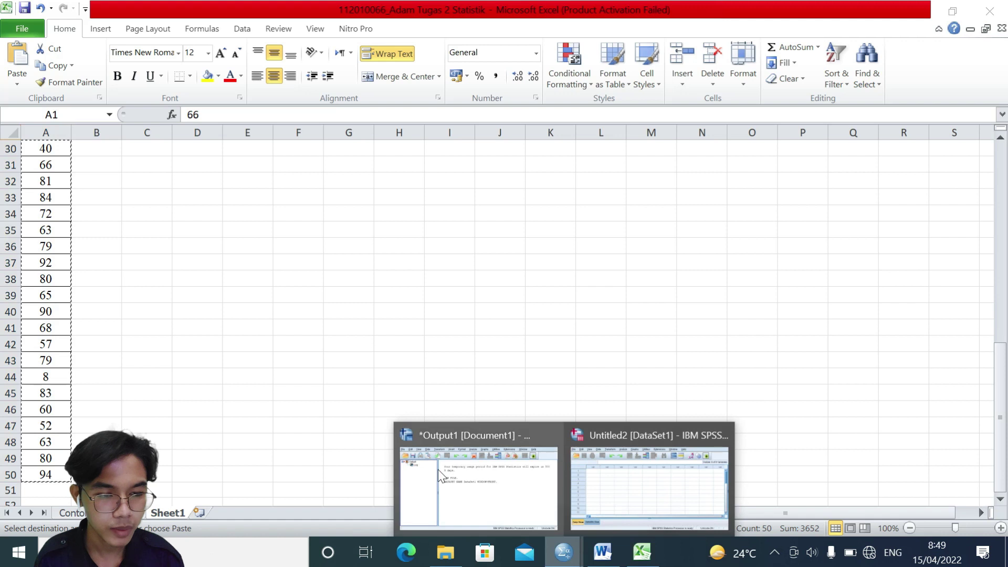
{"action": "left_click", "coordinate": [685, 492]}
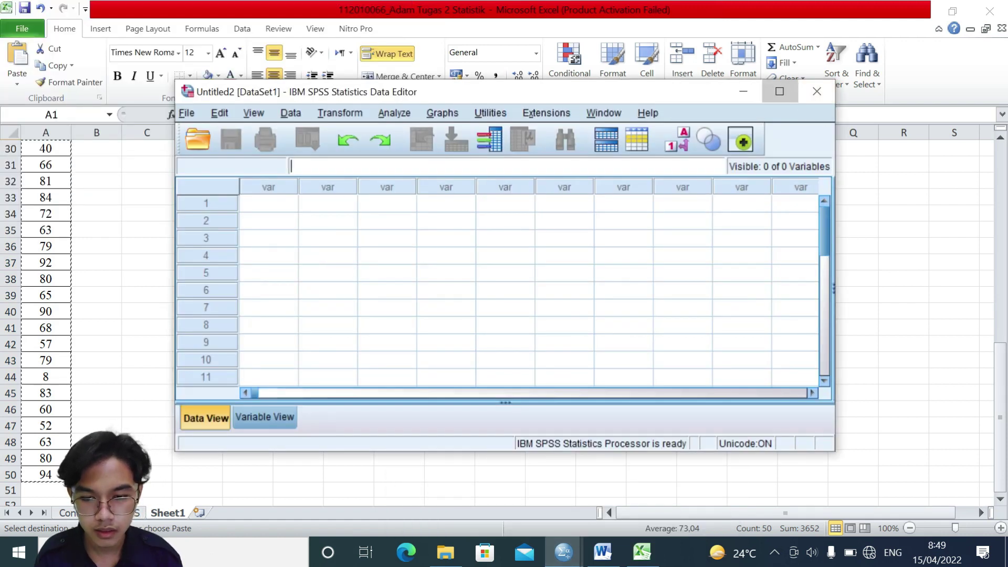
{"action": "left_click", "coordinate": [780, 91]}
{"action": "left_click", "coordinate": [98, 117]}
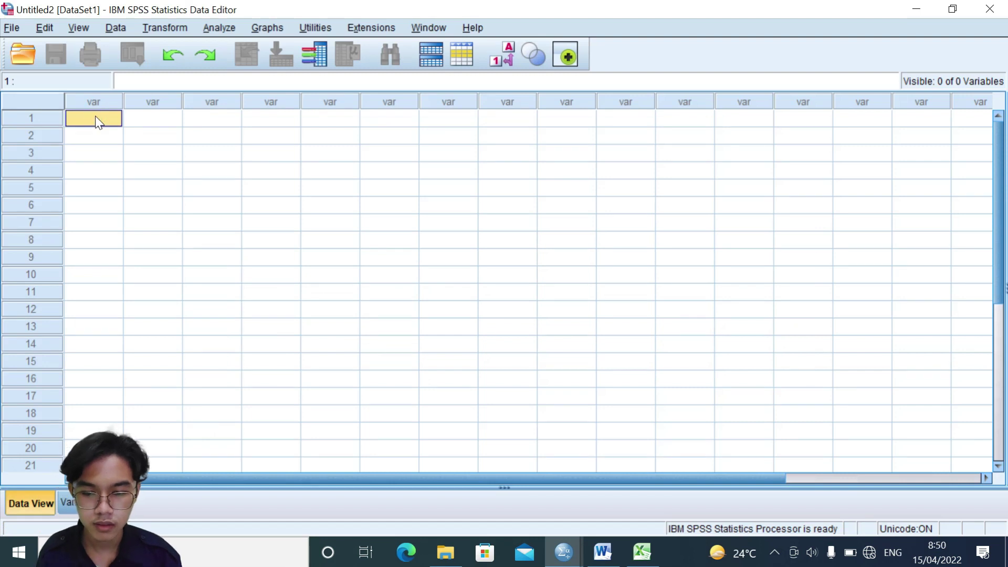
{"action": "right_click", "coordinate": [97, 119]}
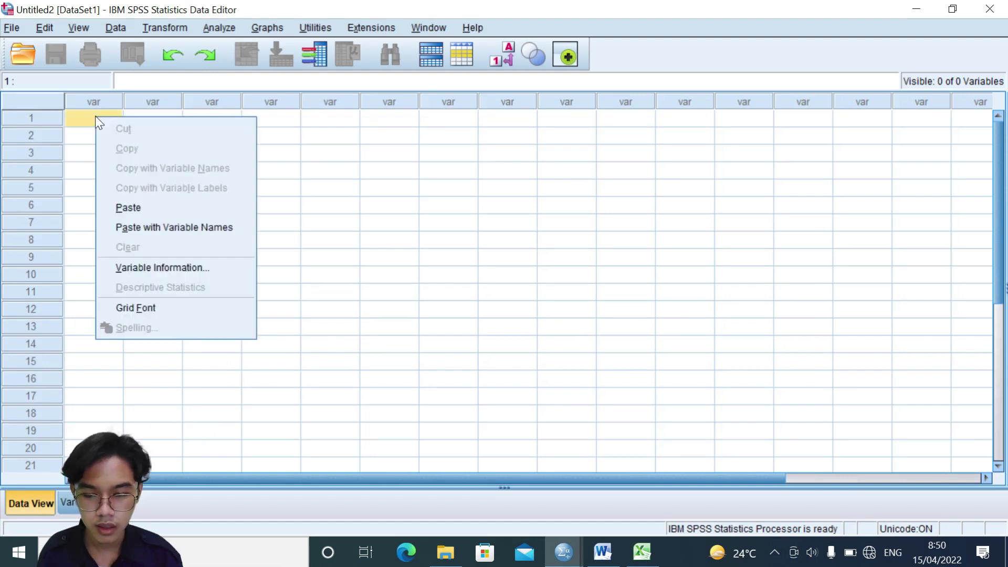
{"action": "left_click", "coordinate": [148, 205]}
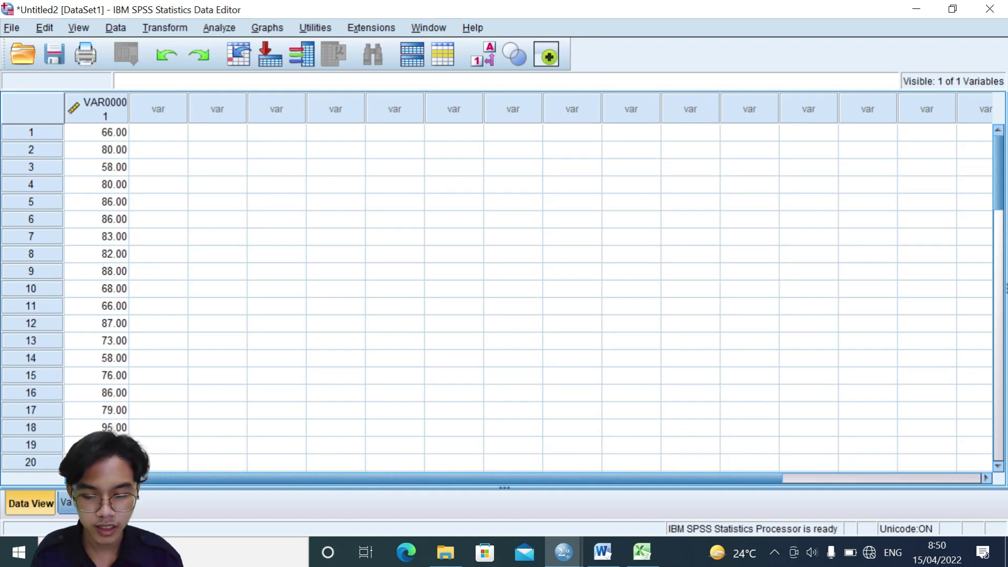
Open the variable definitions and rename the variable VAR00001 as Nilai.
{"action": "key", "text": "ctrl+t"}
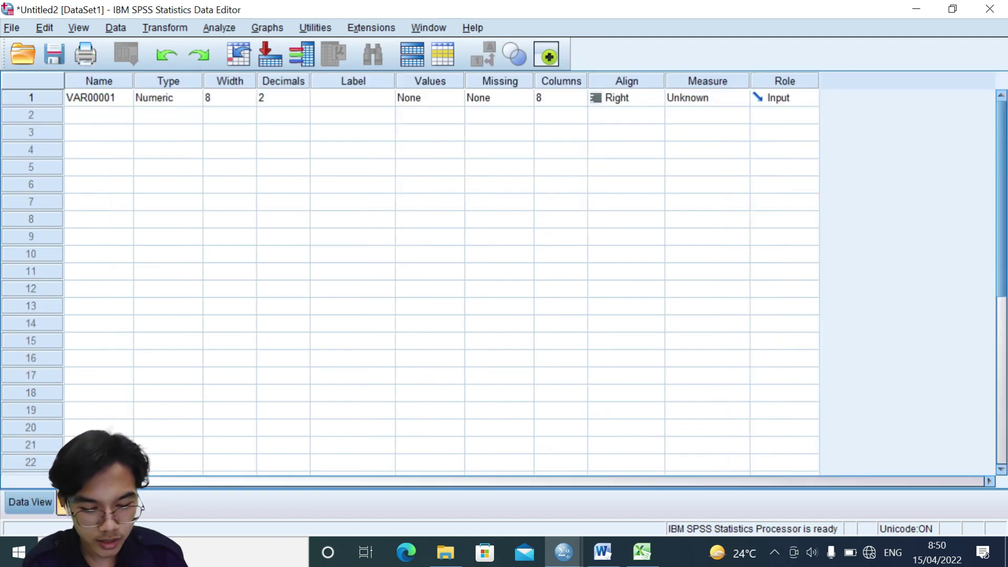
{"action": "left_click", "coordinate": [115, 97]}
{"action": "type", "text": "N"}
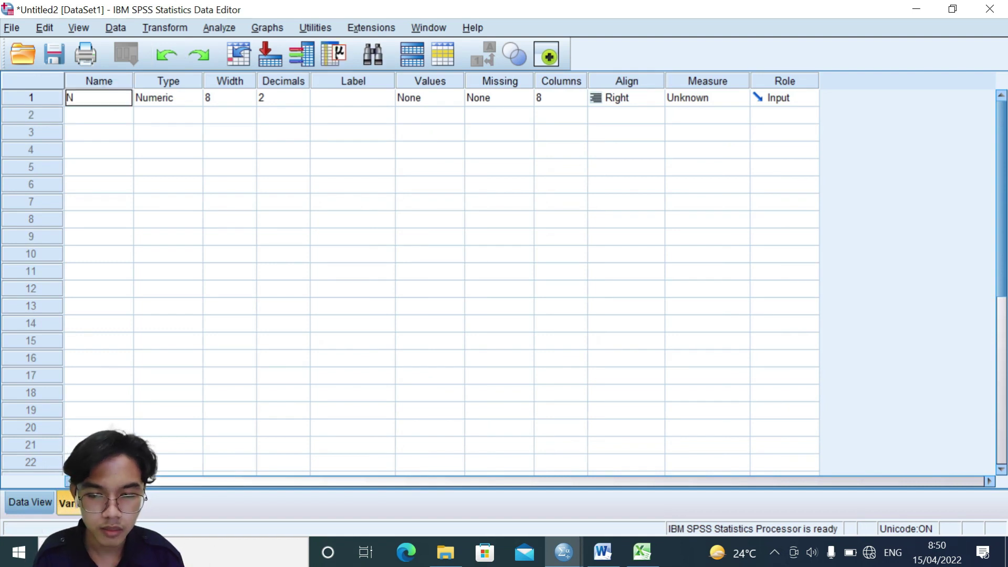
{"action": "type", "text": "ilai"}
Set the Nilai variable to 0 decimals and Center alignment, and return to the data values.
{"action": "left_click", "coordinate": [289, 94]}
{"action": "left_click", "coordinate": [302, 101]}
{"action": "left_click", "coordinate": [302, 102]}
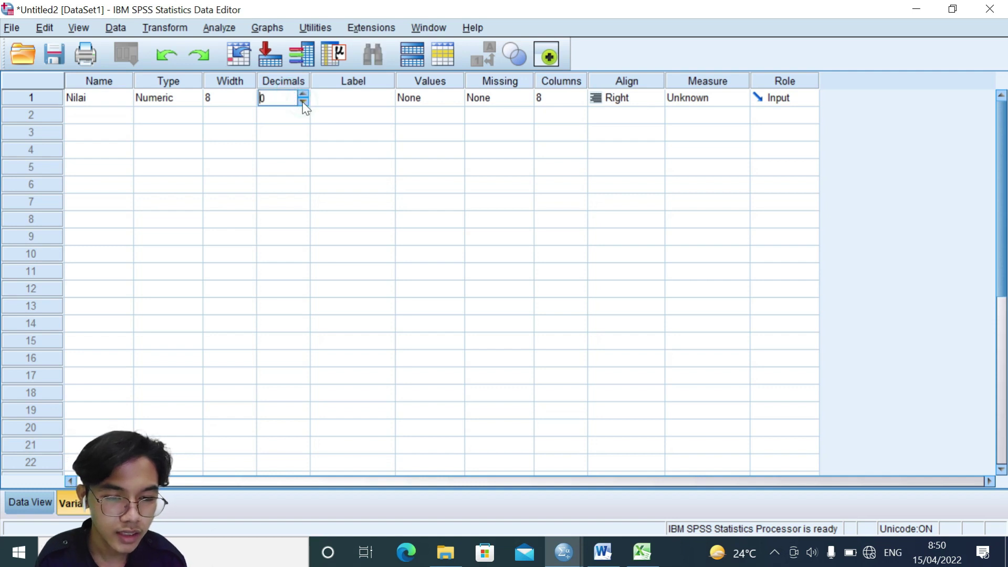
{"action": "left_click", "coordinate": [629, 98]}
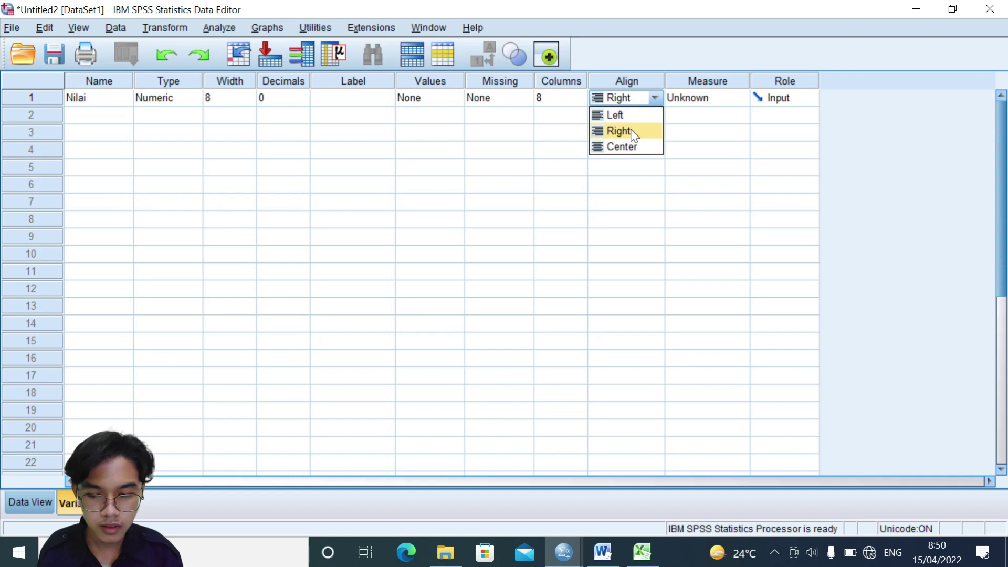
{"action": "left_click", "coordinate": [632, 146]}
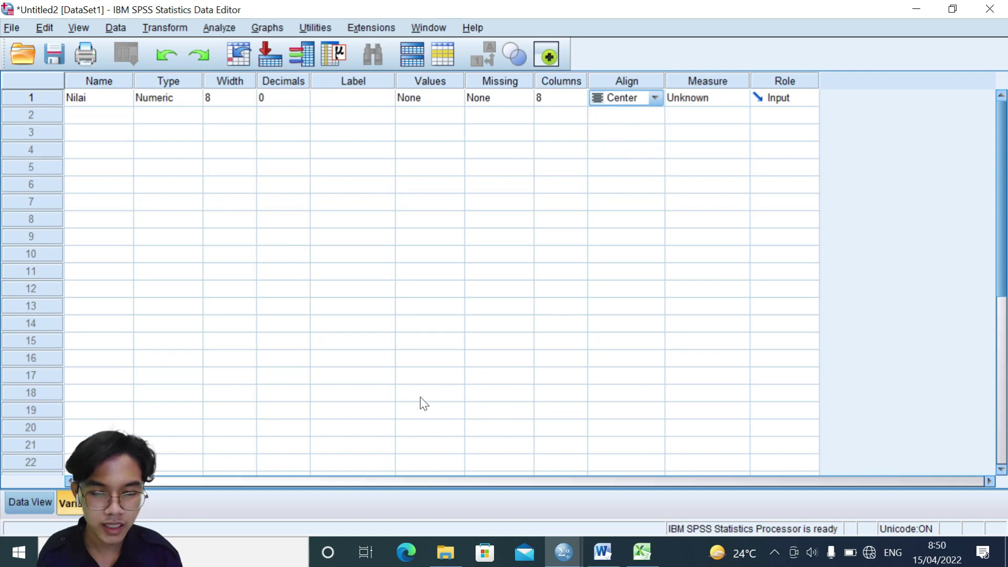
{"action": "left_click", "coordinate": [32, 499]}
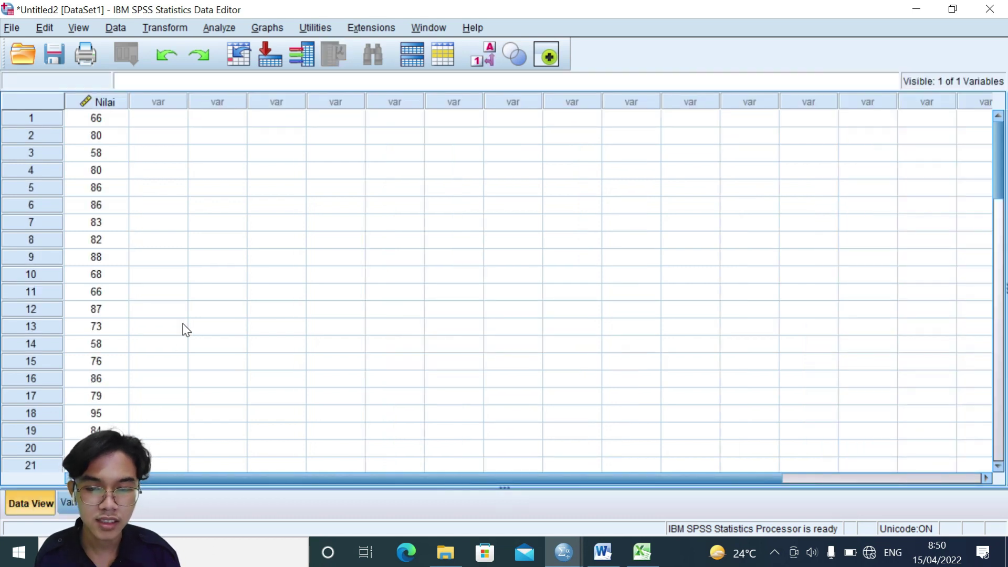
Open the Frequencies analysis under Descriptive Statistics and add Nilai as the variable to analyse.
{"action": "left_click", "coordinate": [224, 27]}
{"action": "mouse_move", "coordinate": [268, 36]}
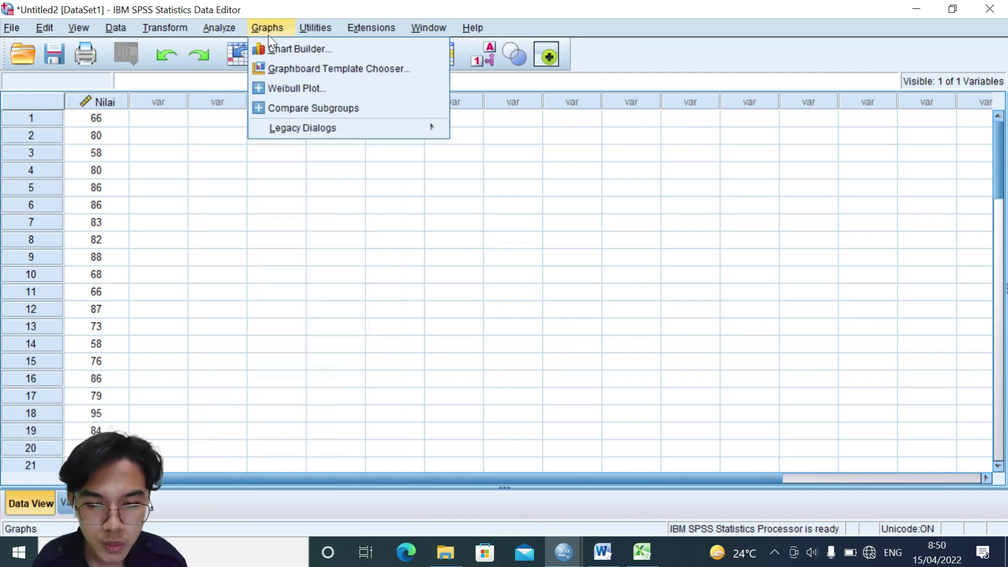
{"action": "mouse_move", "coordinate": [227, 32]}
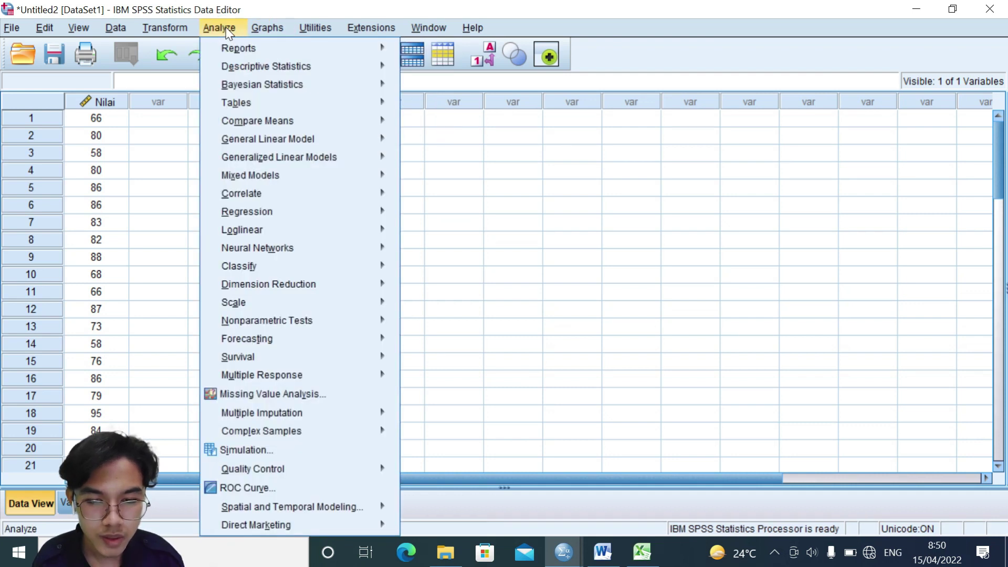
{"action": "mouse_move", "coordinate": [235, 72]}
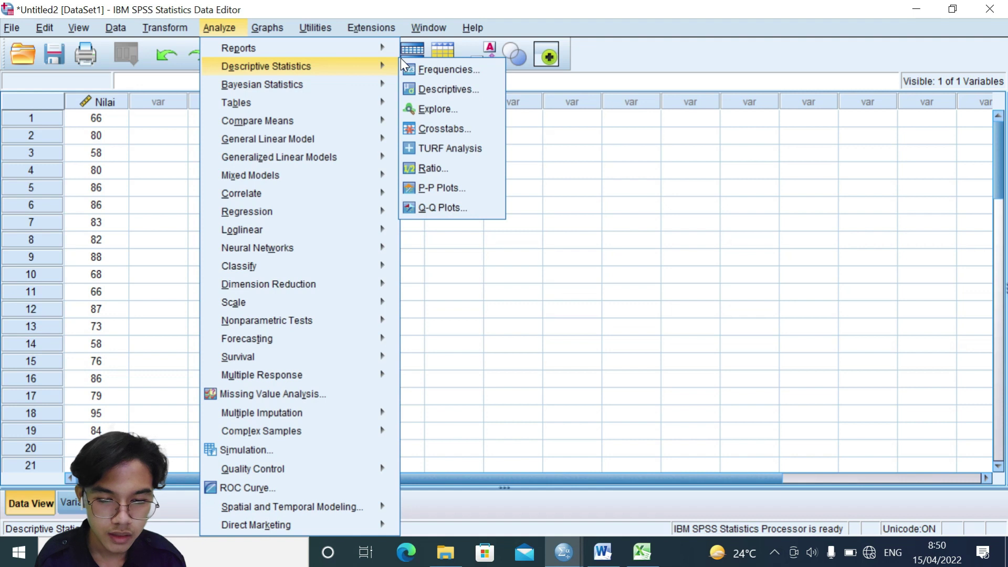
{"action": "left_click", "coordinate": [420, 67]}
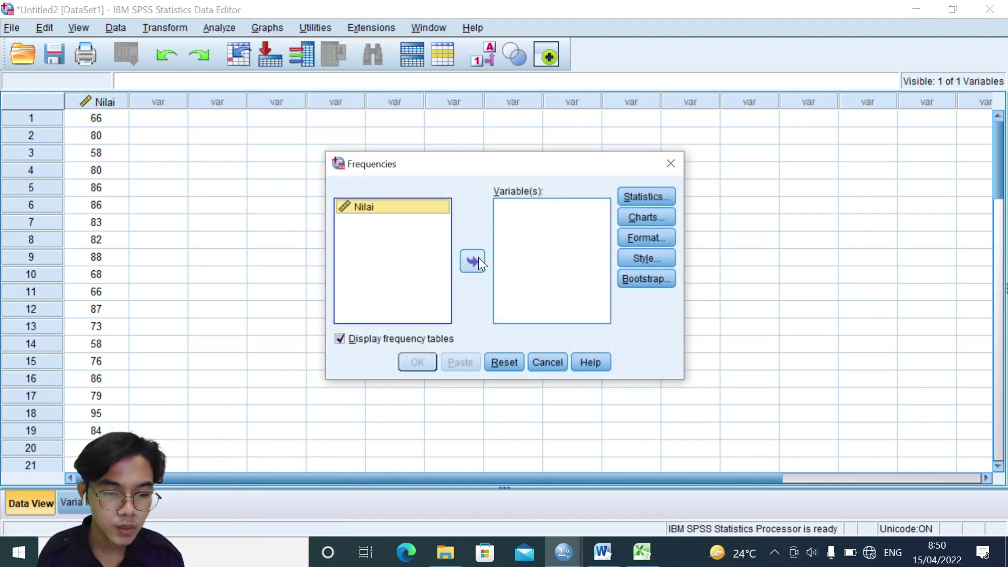
{"action": "left_click", "coordinate": [472, 261]}
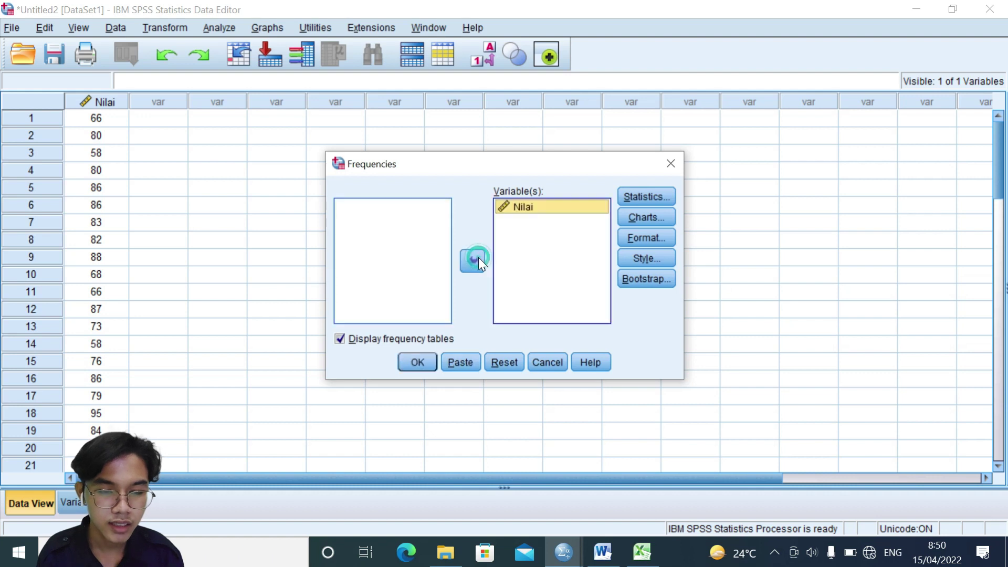
Choose Mean, Median, Sum, Range, Minimum and Maximum as the statistics for the Frequencies analysis.
{"action": "left_click", "coordinate": [637, 199]}
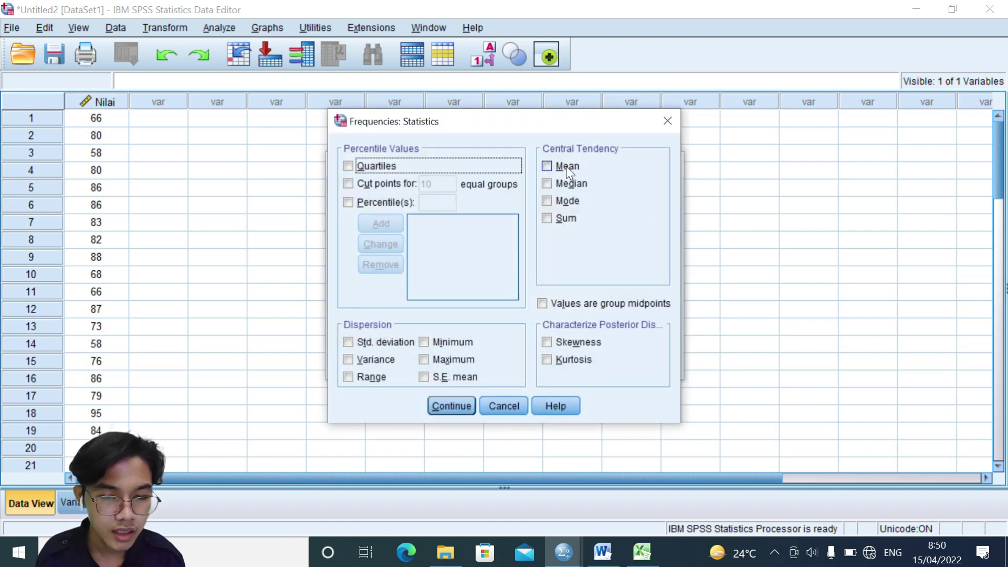
{"action": "left_click", "coordinate": [565, 168]}
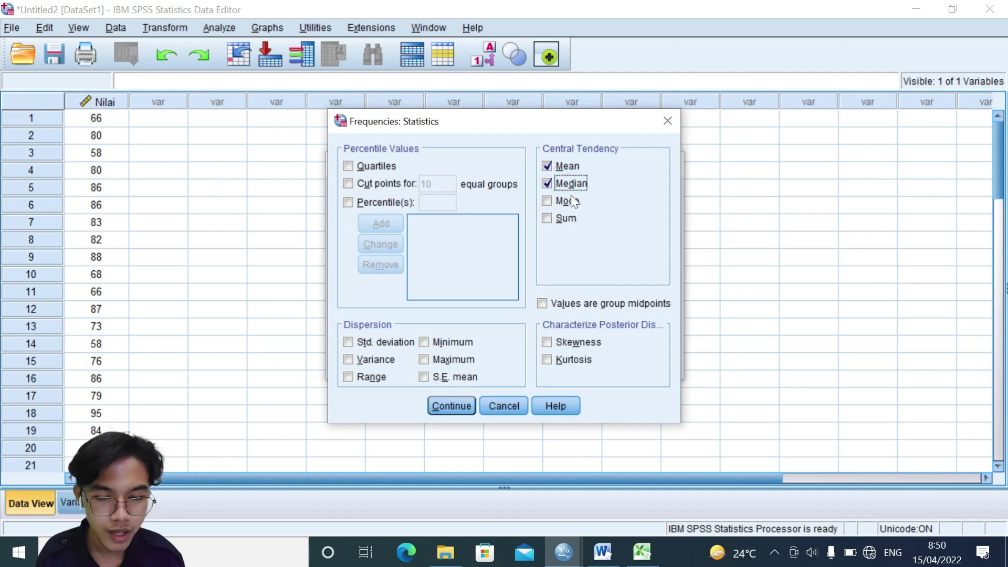
{"action": "left_click", "coordinate": [574, 211]}
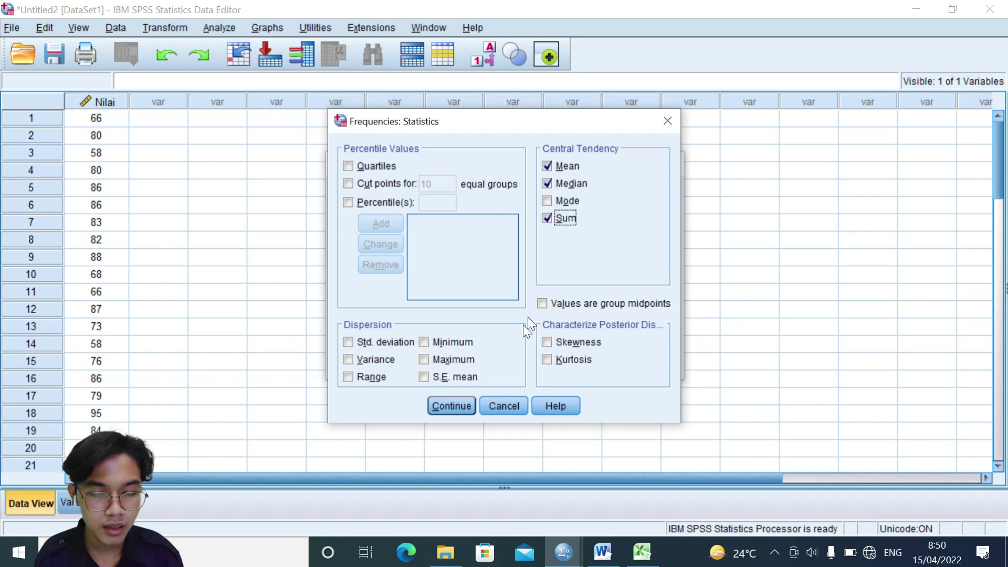
{"action": "left_click", "coordinate": [377, 380]}
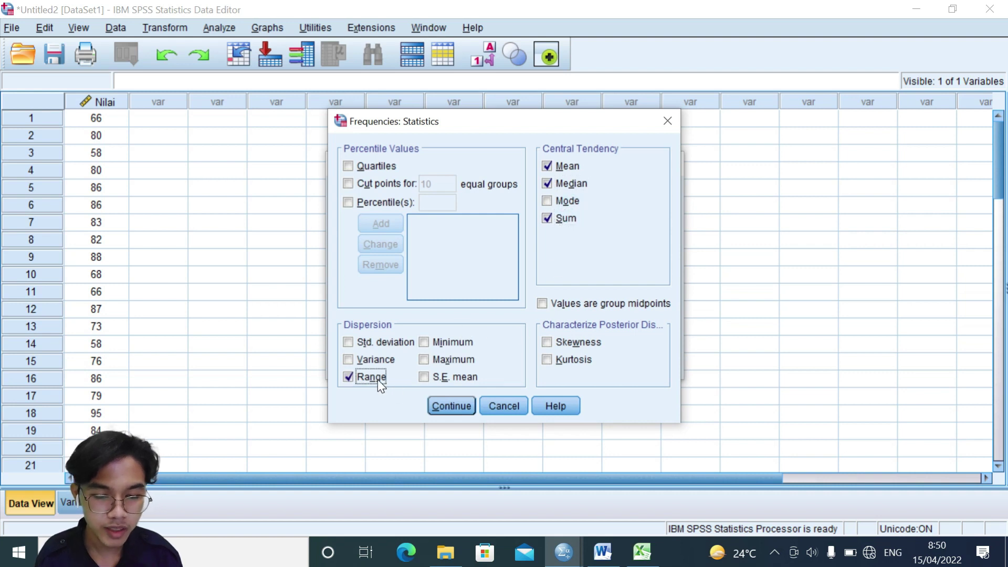
{"action": "left_click", "coordinate": [455, 342]}
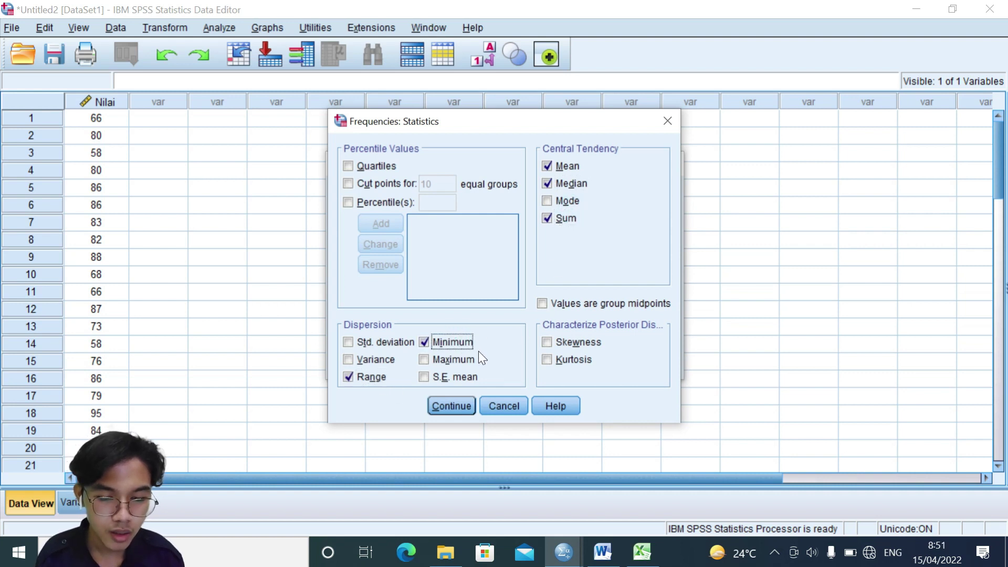
{"action": "left_click", "coordinate": [470, 360]}
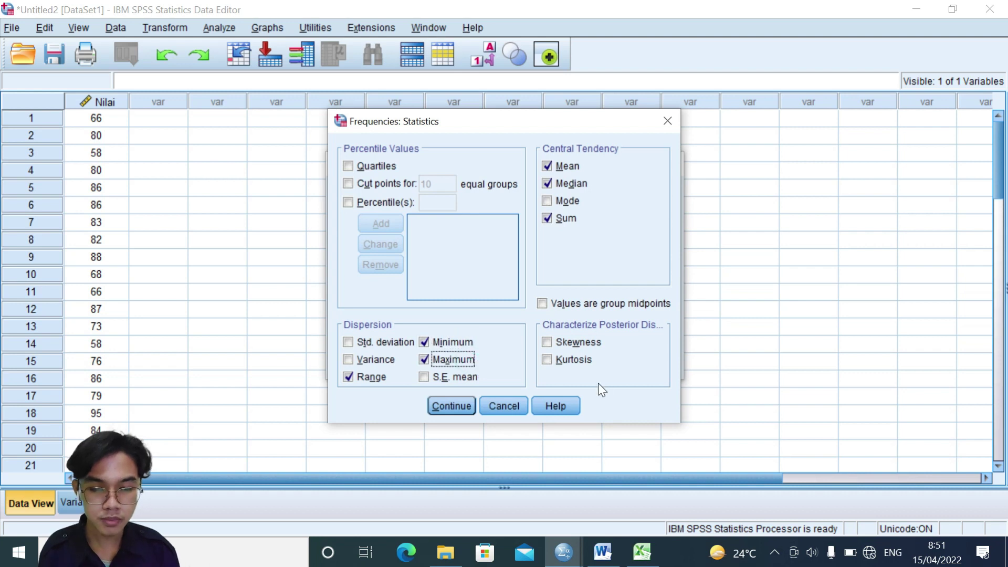
{"action": "left_click", "coordinate": [447, 407]}
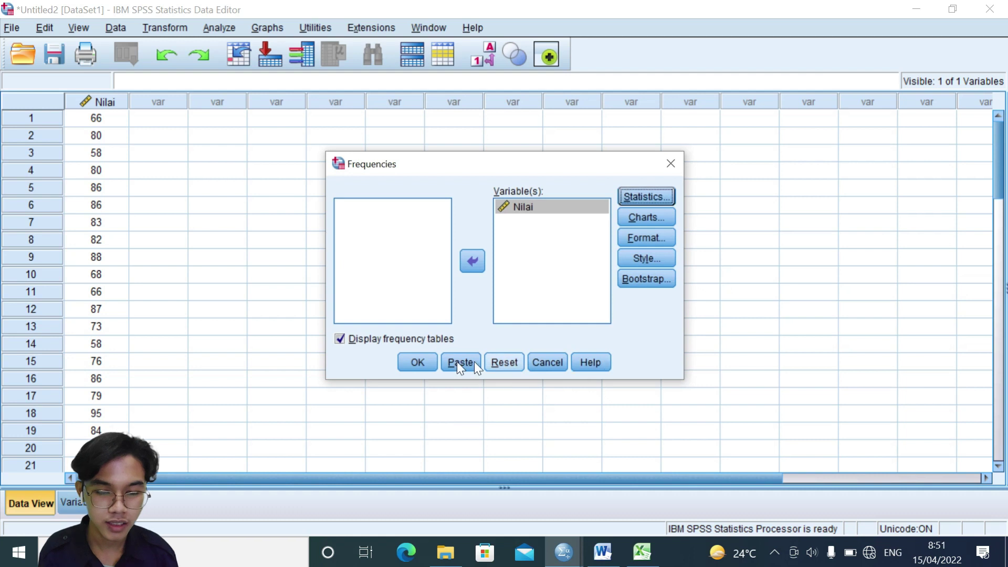
Run the Frequencies analysis and maximize the output window to view the statistics and frequency table.
{"action": "left_click", "coordinate": [430, 367]}
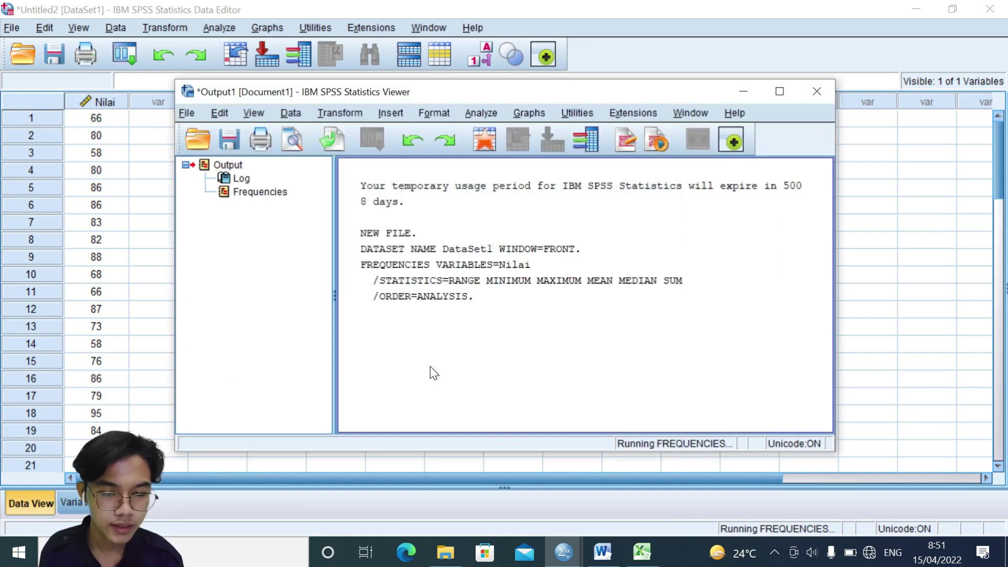
{"action": "left_click", "coordinate": [780, 90]}
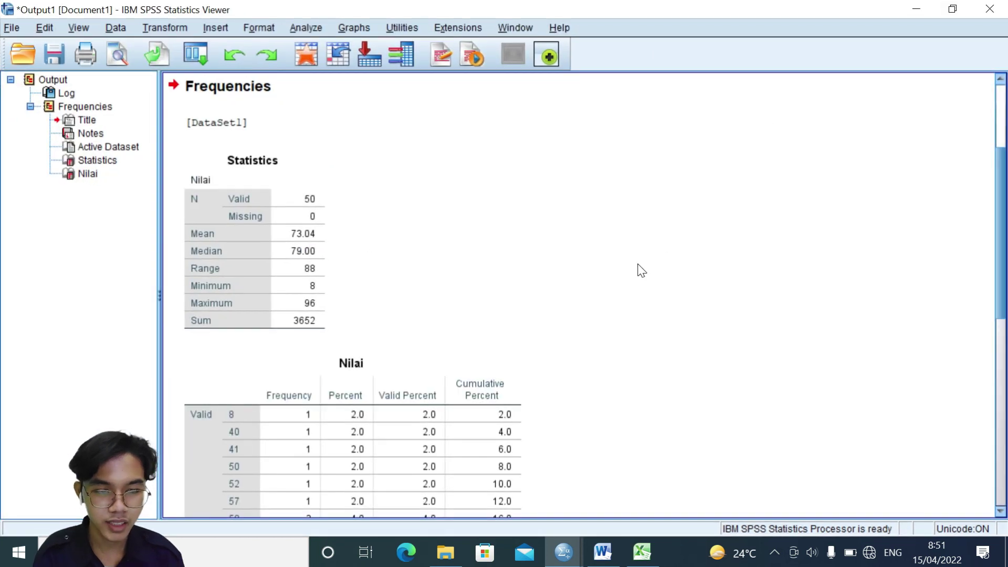
{"action": "scroll", "coordinate": [638, 270], "scroll_direction": "down", "scroll_amount": 2}
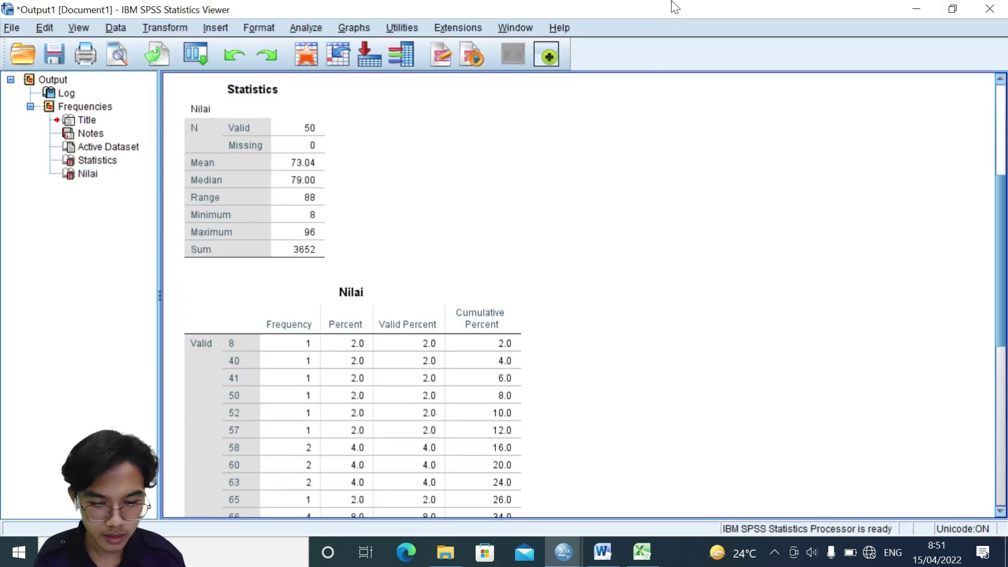
Place the SPSS output beside Excel's File UTS sheet and compare the Frequencies results with the sheet's mean, median, mode, maximum, minimum and range.
{"action": "key", "text": "super+Left"}
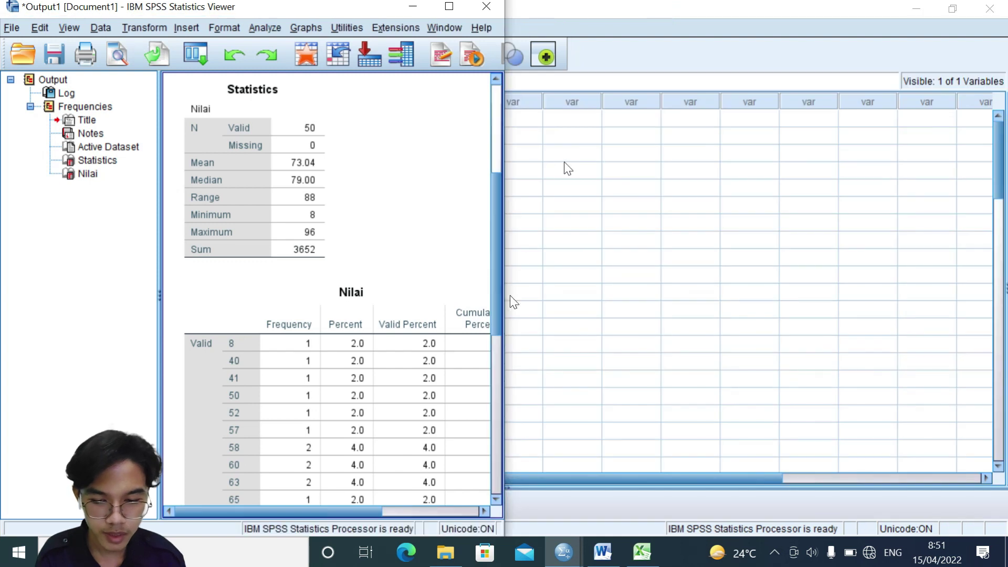
{"action": "left_click", "coordinate": [641, 551]}
{"action": "left_click", "coordinate": [141, 511]}
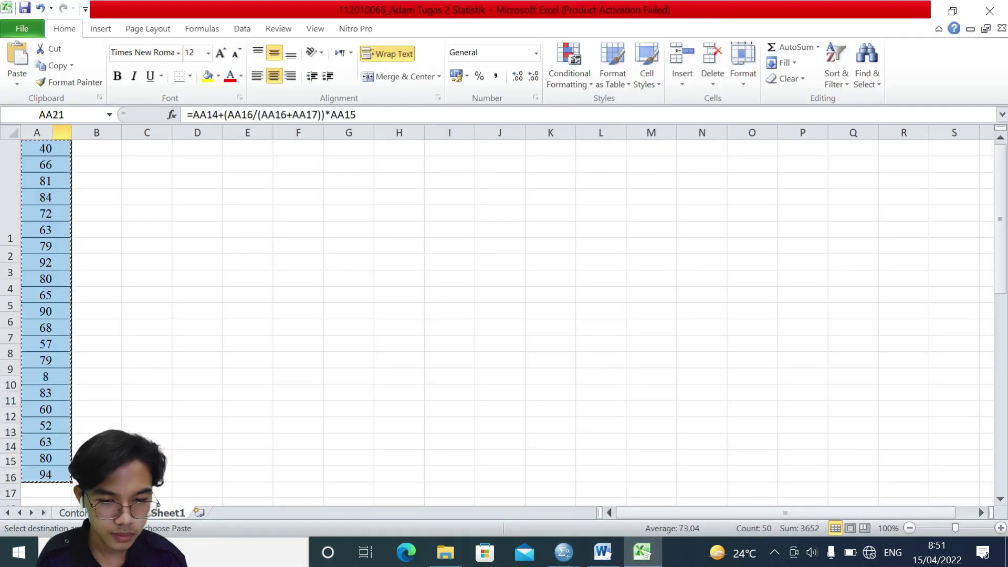
{"action": "key", "text": "super+Right"}
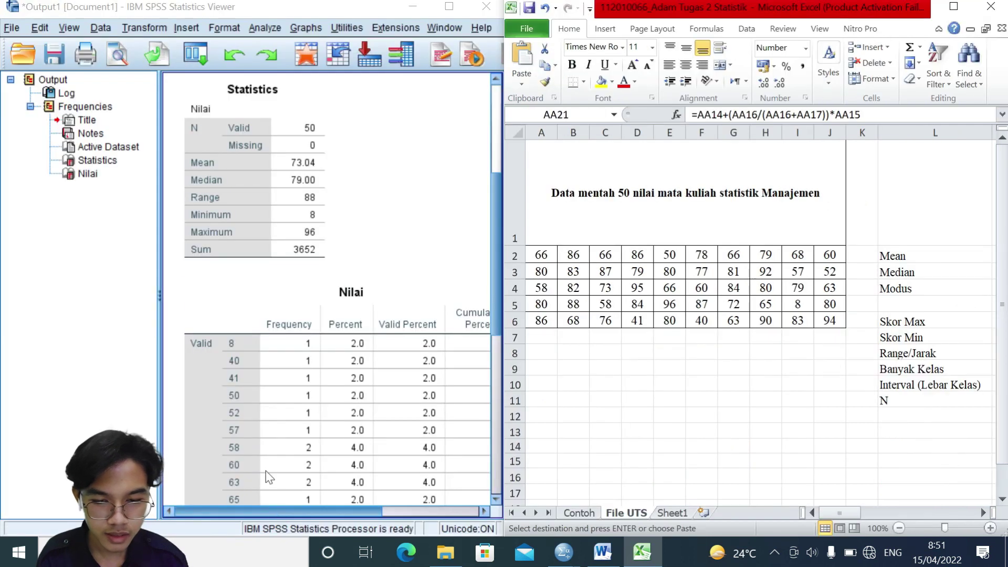
{"action": "scroll", "coordinate": [773, 357], "scroll_direction": "right", "scroll_amount": 3}
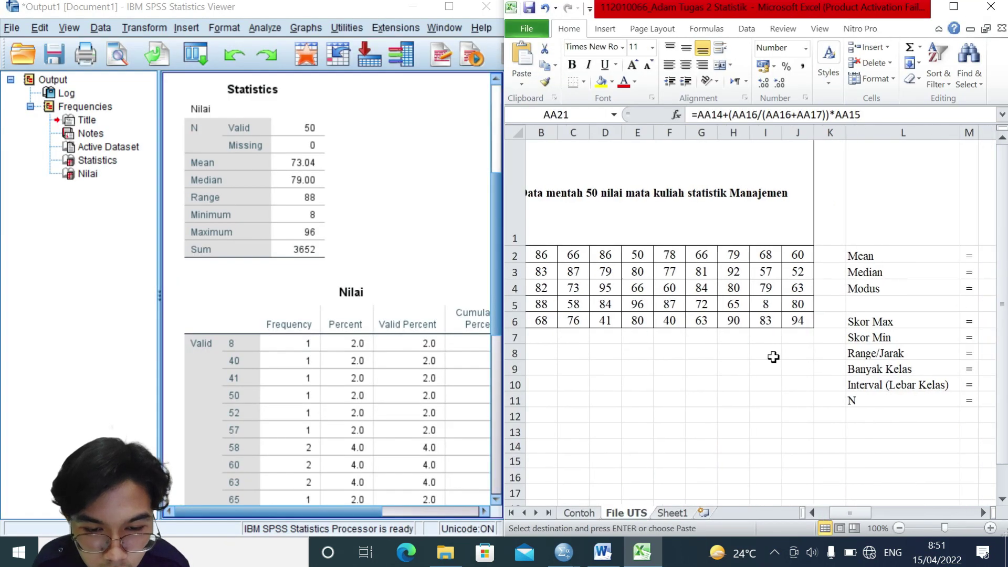
{"action": "scroll", "coordinate": [773, 357], "scroll_direction": "right", "scroll_amount": 1}
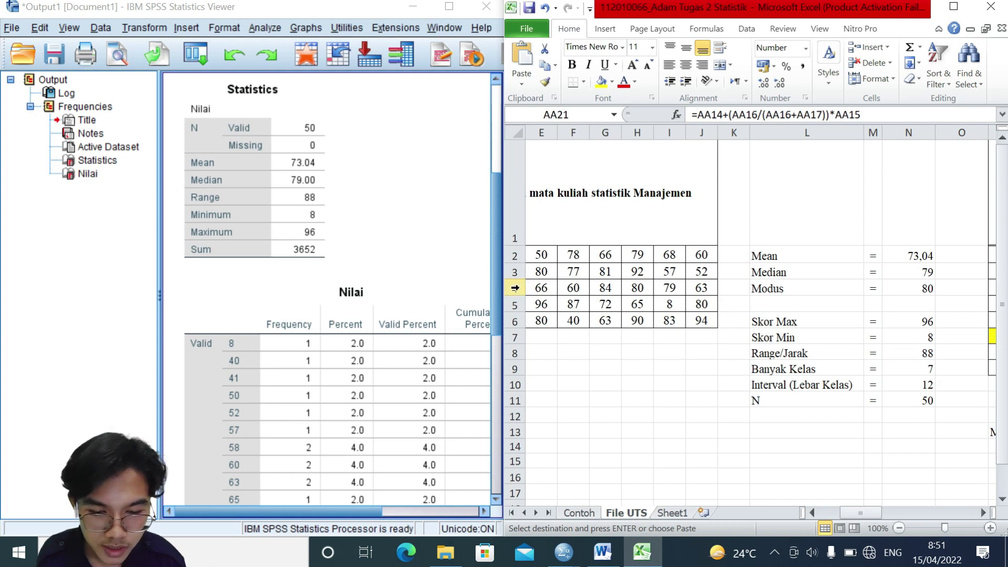
{"action": "scroll", "coordinate": [394, 292], "scroll_direction": "down", "scroll_amount": 8}
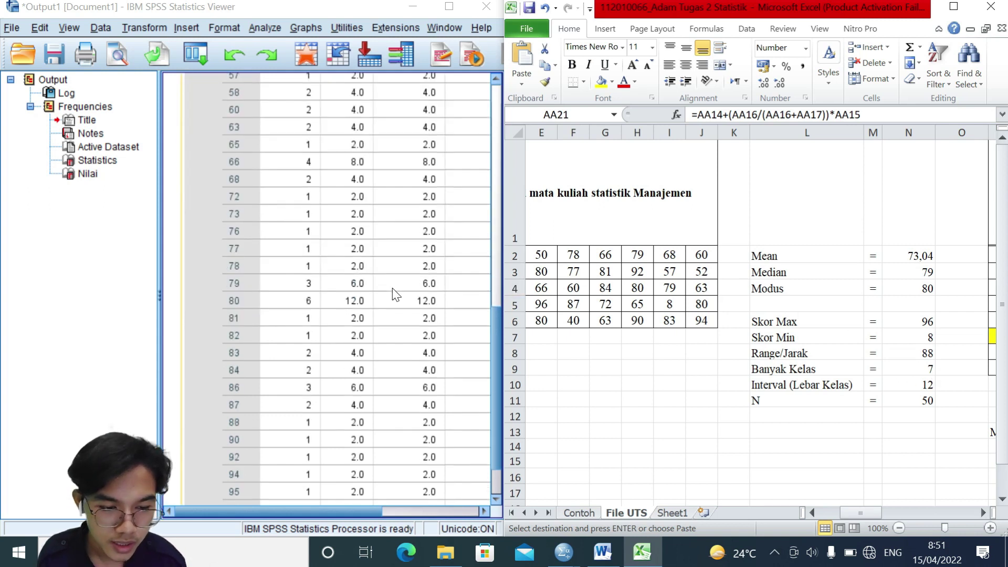
{"action": "scroll", "coordinate": [376, 265], "scroll_direction": "up", "scroll_amount": 8}
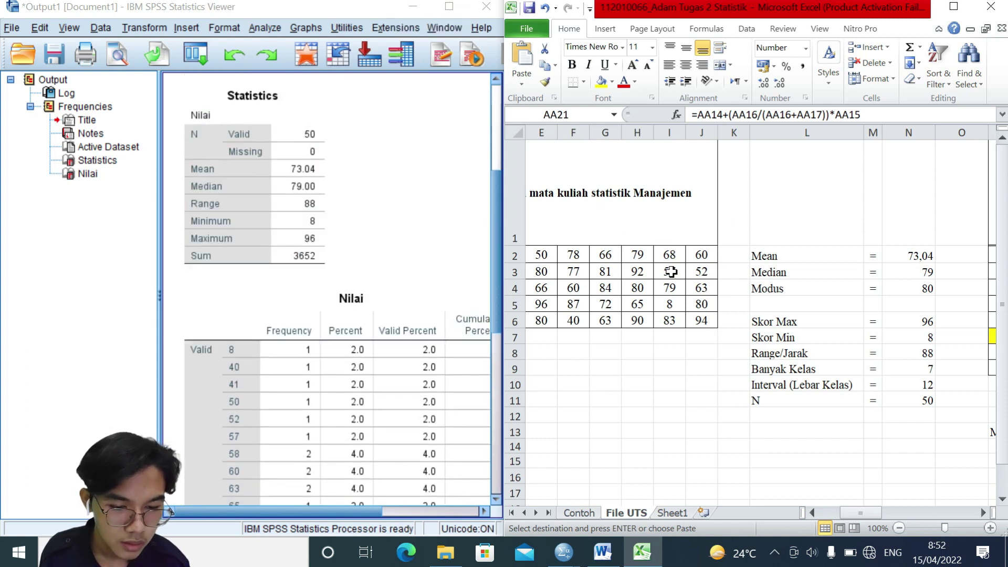
Check the total of the raw scores in A2:J6 with a SUM formula in B8, and clear that cell again.
{"action": "scroll", "coordinate": [670, 272], "scroll_direction": "left", "scroll_amount": 4}
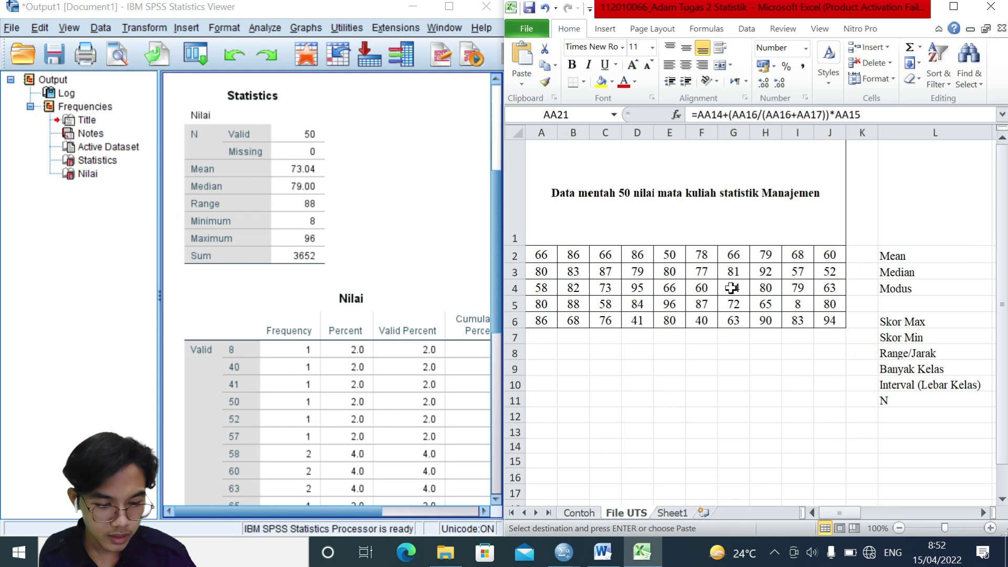
{"action": "left_click", "coordinate": [573, 357]}
{"action": "type", "text": "=s"}
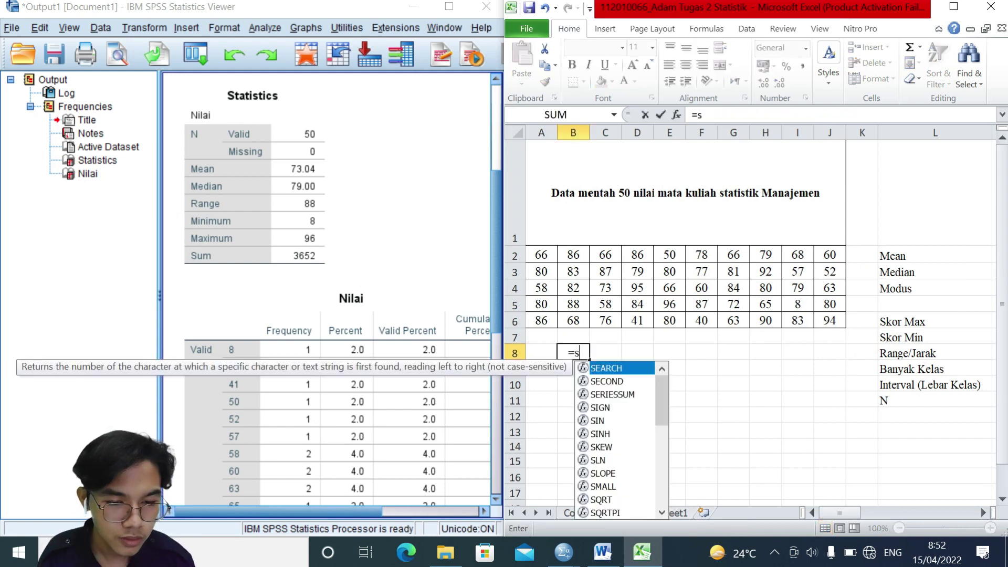
{"action": "type", "text": "um("}
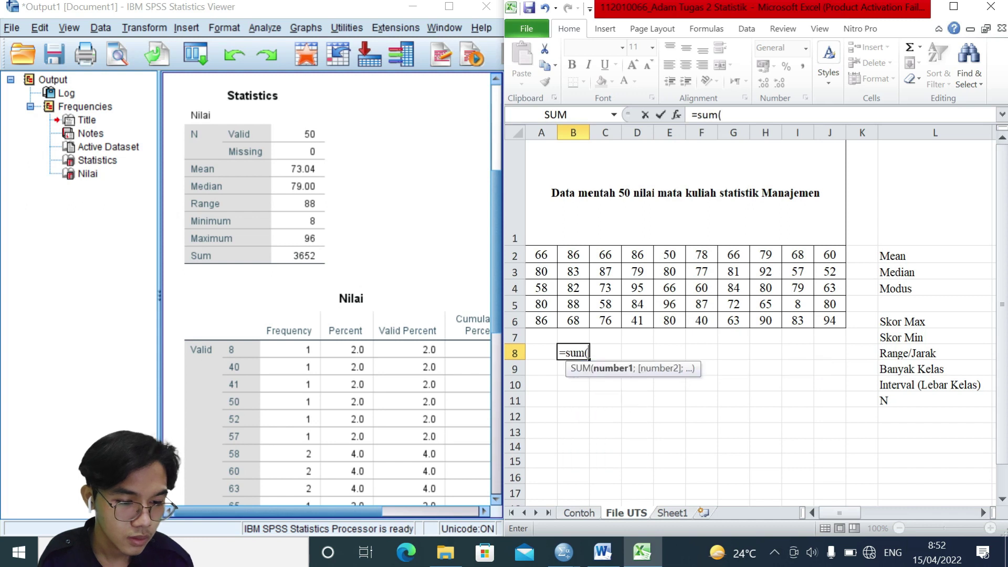
{"action": "left_click_drag", "start_coordinate": [541, 256], "coordinate": [827, 317]}
{"action": "type", "text": ")"}
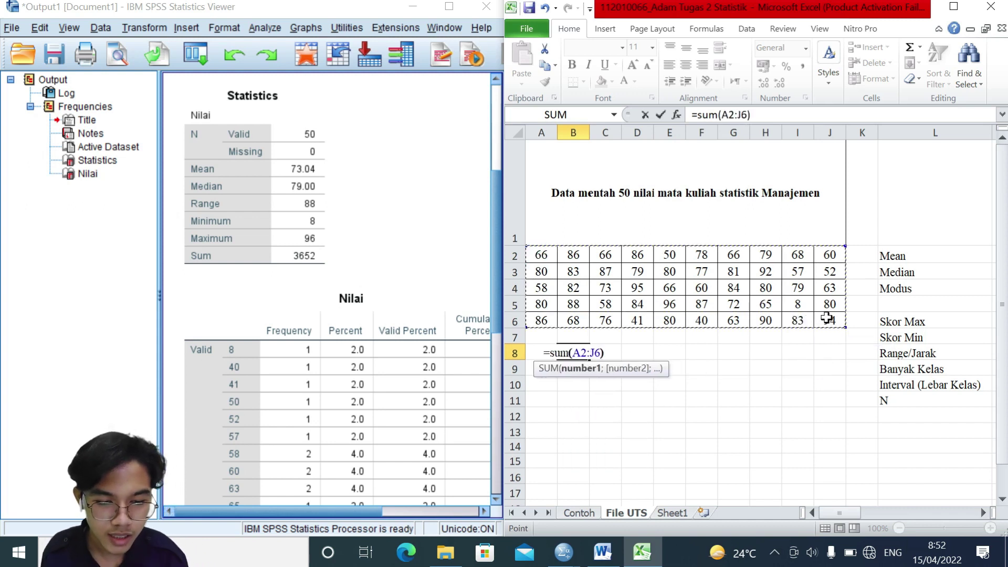
{"action": "key", "text": "Return"}
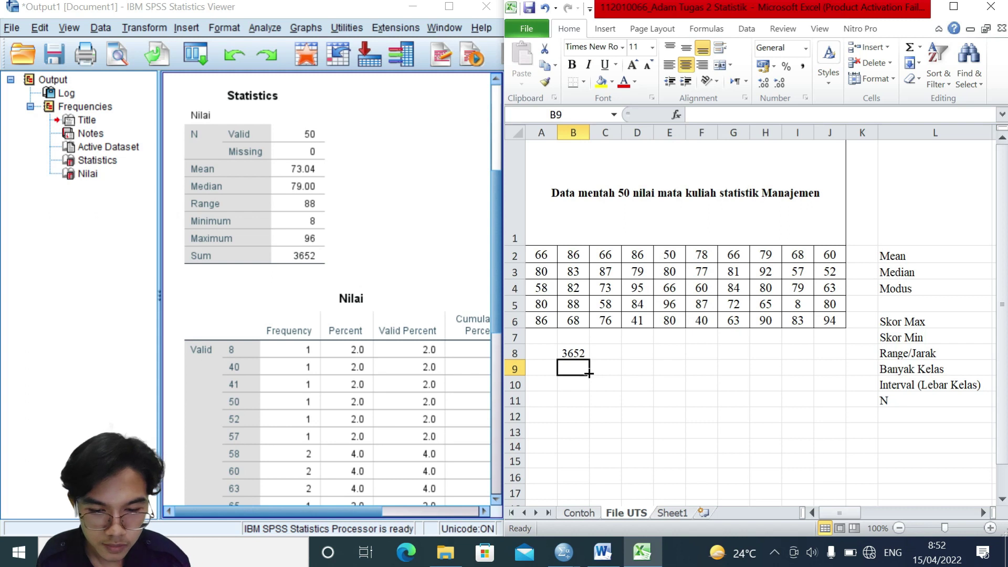
{"action": "left_click", "coordinate": [572, 354]}
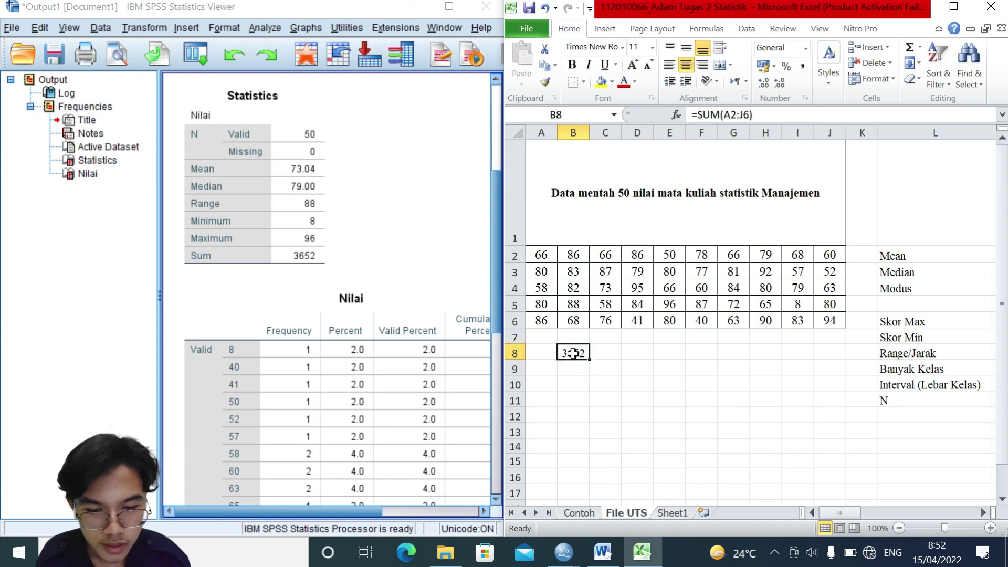
{"action": "key", "text": "BackSpace"}
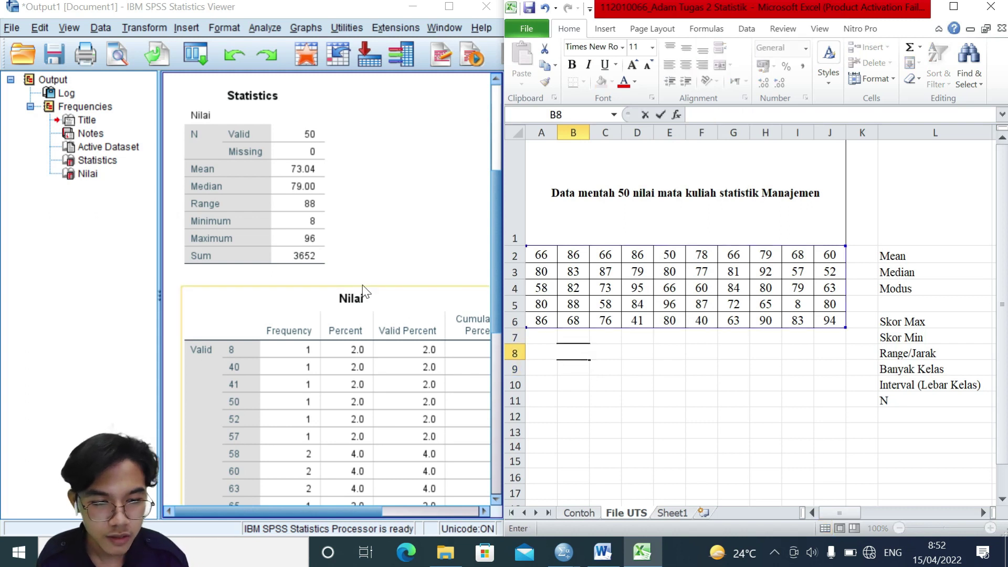
Maximize the SPSS output window and examine the Nilai frequency table down to its total row.
{"action": "scroll", "coordinate": [363, 291], "scroll_direction": "down", "scroll_amount": 3}
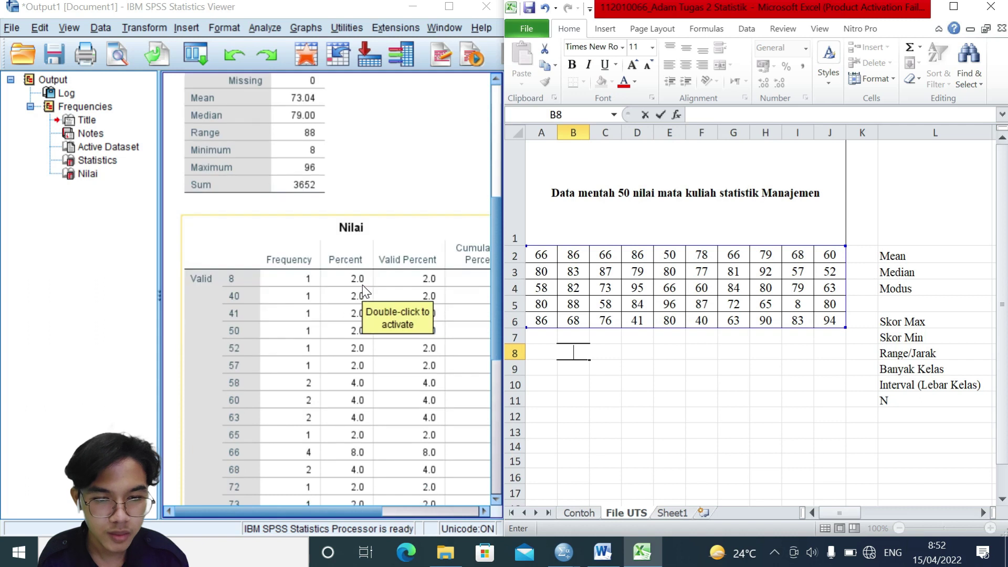
{"action": "left_click", "coordinate": [451, 7]}
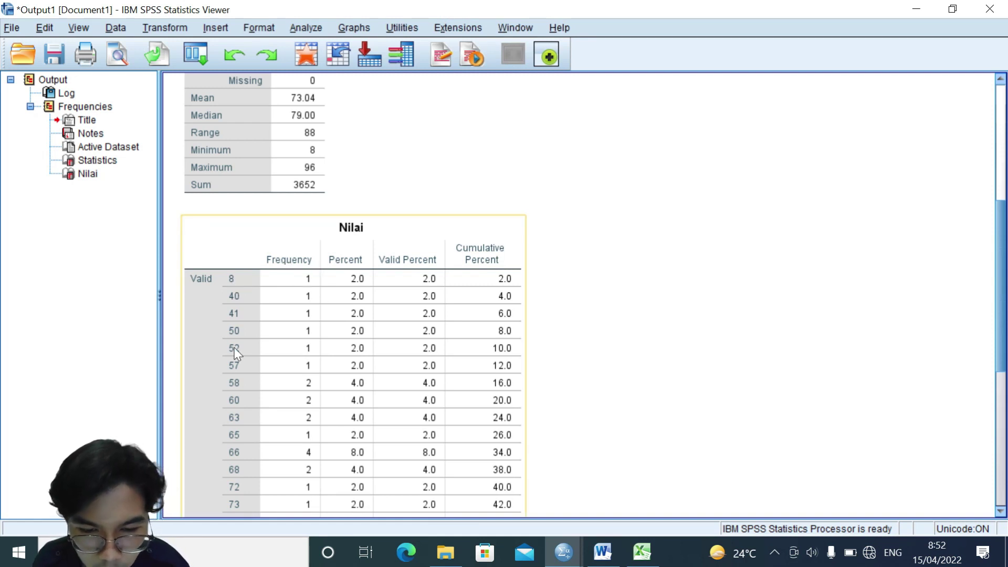
{"action": "scroll", "coordinate": [234, 348], "scroll_direction": "down", "scroll_amount": 5}
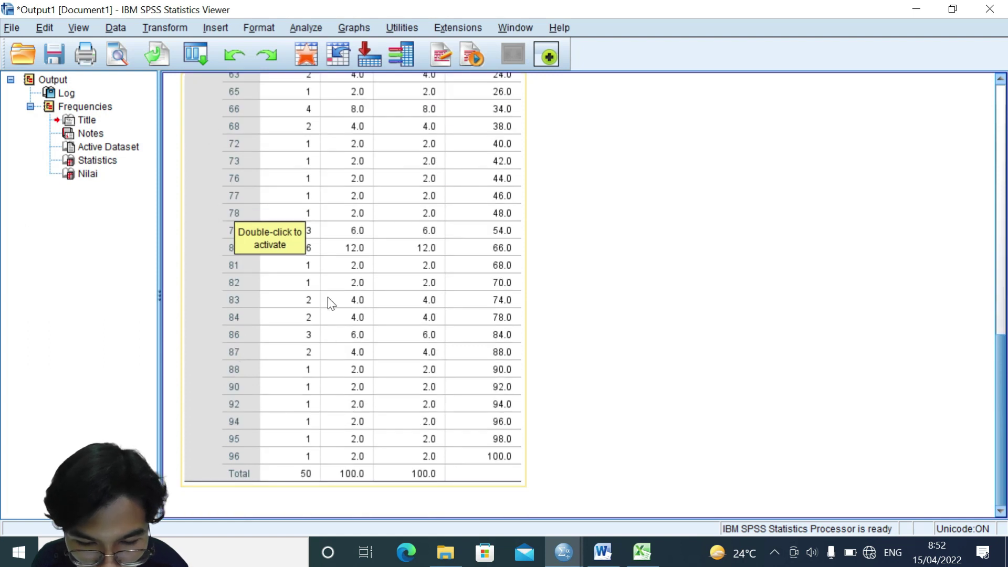
{"action": "left_click", "coordinate": [428, 273]}
{"action": "scroll", "coordinate": [286, 347], "scroll_direction": "down", "scroll_amount": 1}
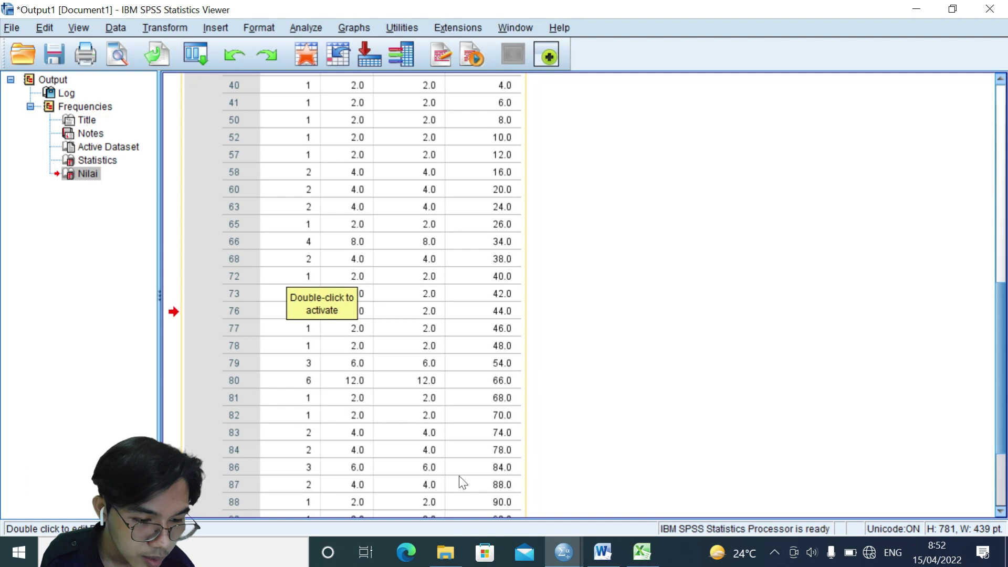
Switch to Excel and compare the mean, median, mode, maximum, minimum and range in column N with the SPSS Statistics table.
{"action": "left_click", "coordinate": [643, 552]}
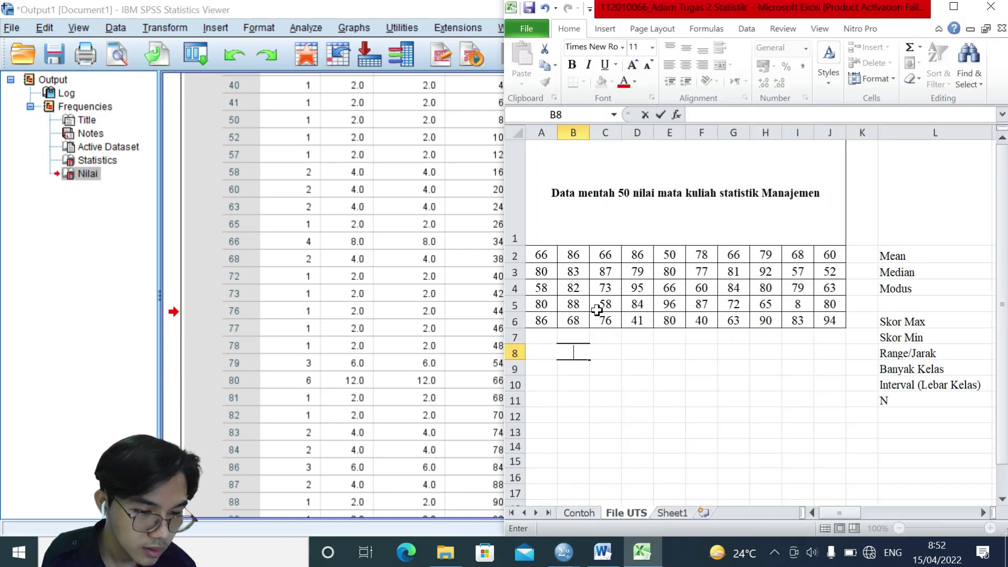
{"action": "left_click", "coordinate": [805, 382]}
{"action": "key", "text": "Right"}
{"action": "key", "text": "Right"}
{"action": "key", "text": "Right"}
{"action": "key", "text": "Right"}
{"action": "key", "text": "Right"}
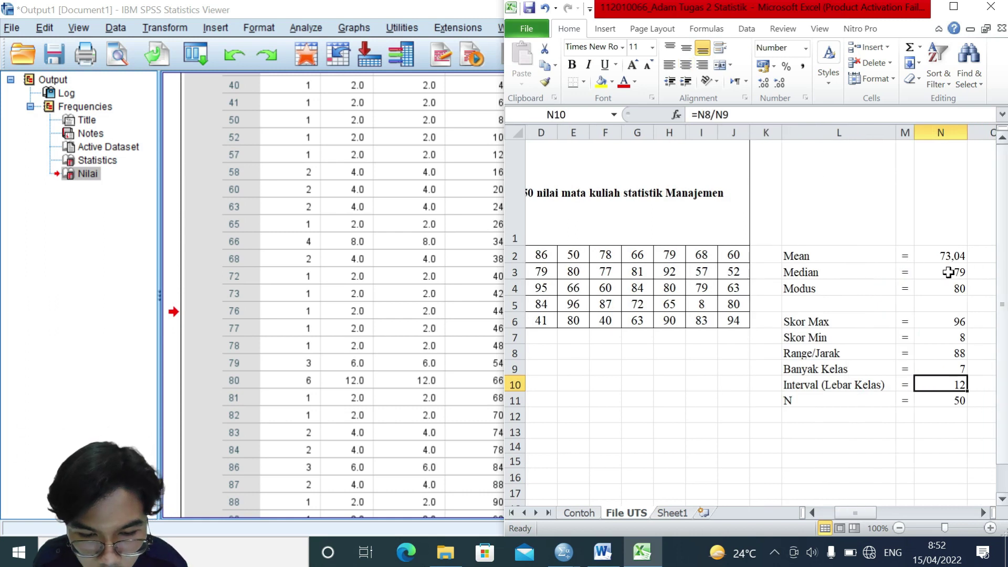
{"action": "scroll", "coordinate": [308, 181], "scroll_direction": "up", "scroll_amount": 10}
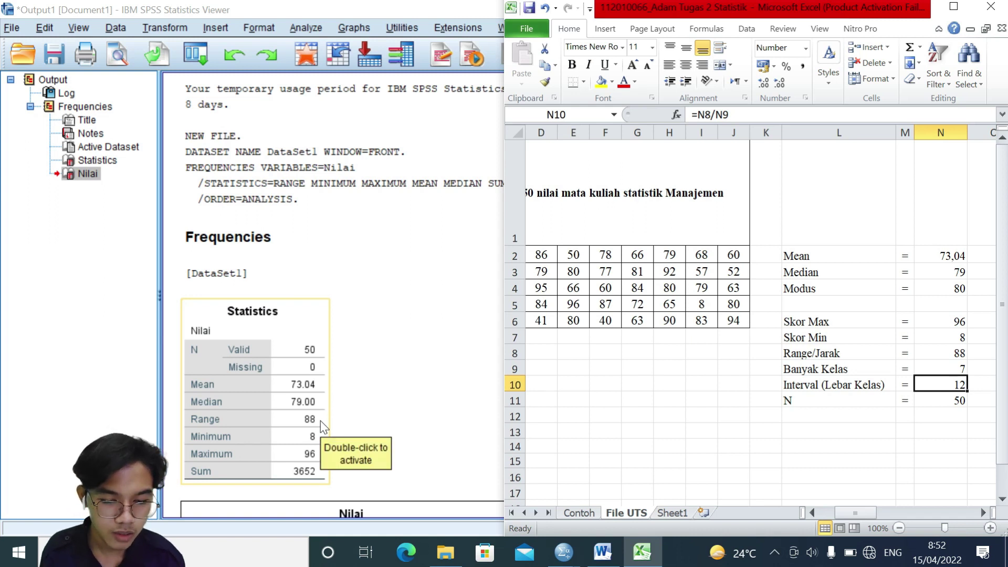
Switch to the SPSS Data Editor and rerun the Frequencies analysis for Nilai with Mode added to the chosen statistics.
{"action": "left_click", "coordinate": [414, 383]}
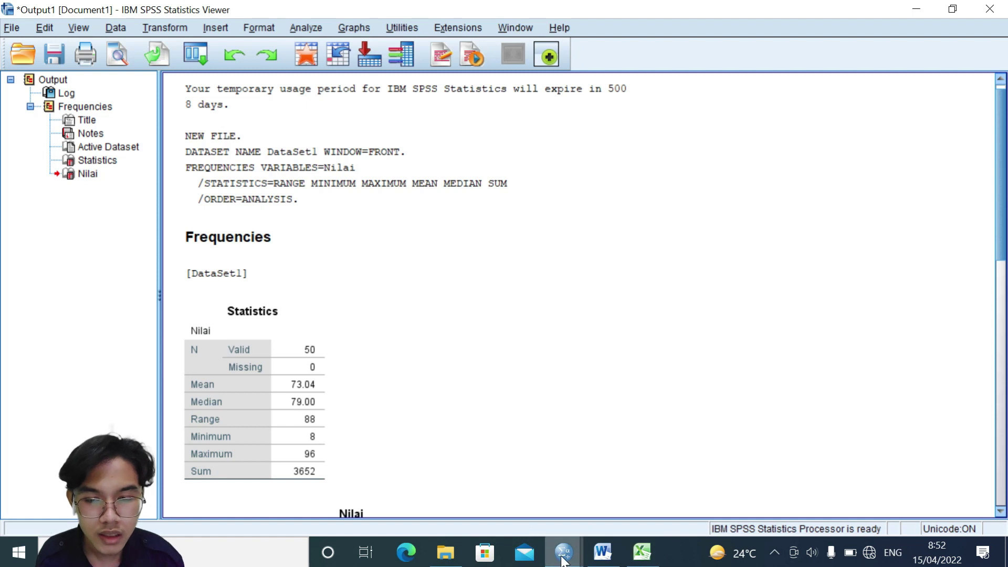
{"action": "mouse_move", "coordinate": [563, 560]}
{"action": "left_click", "coordinate": [614, 496]}
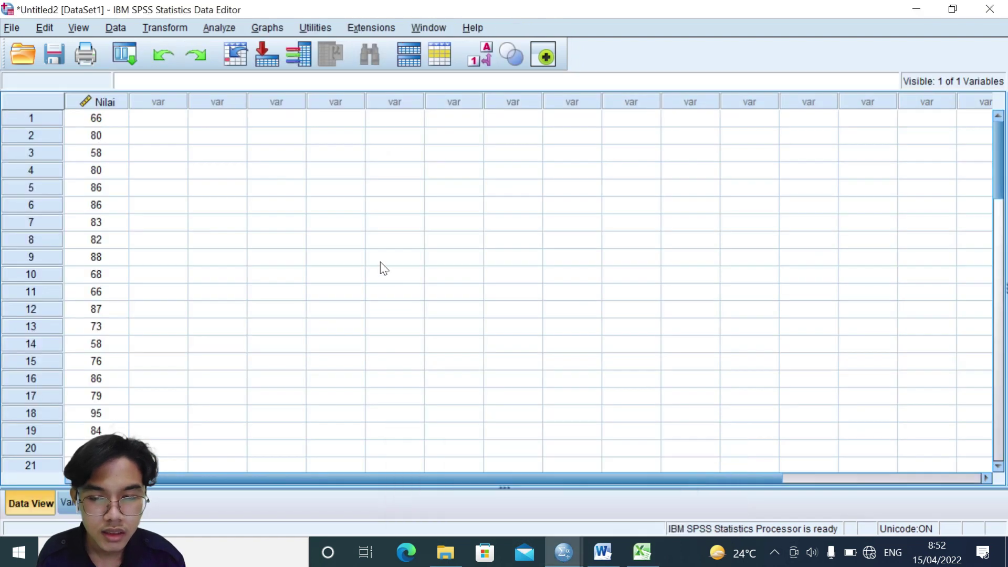
{"action": "left_click", "coordinate": [229, 30]}
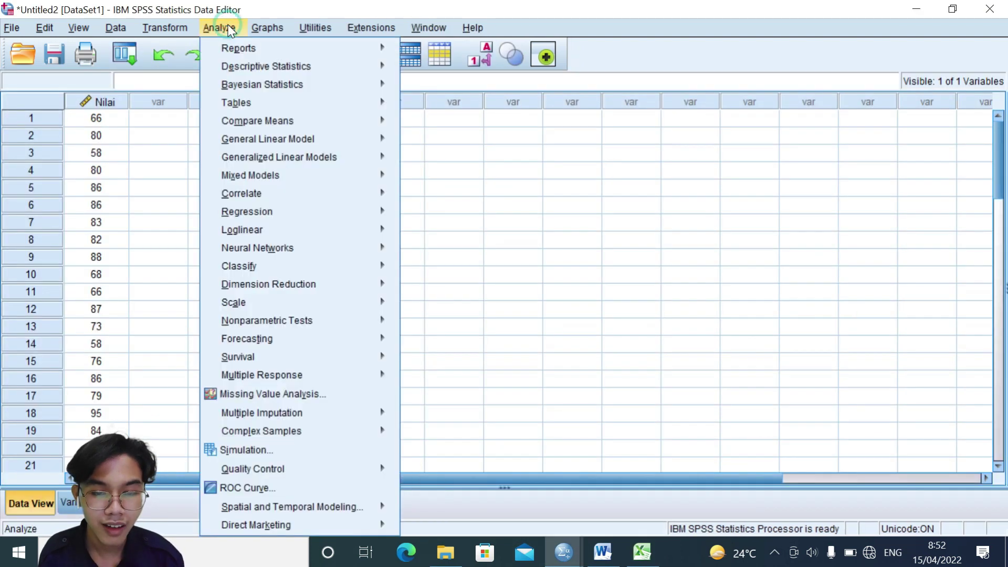
{"action": "mouse_move", "coordinate": [236, 53]}
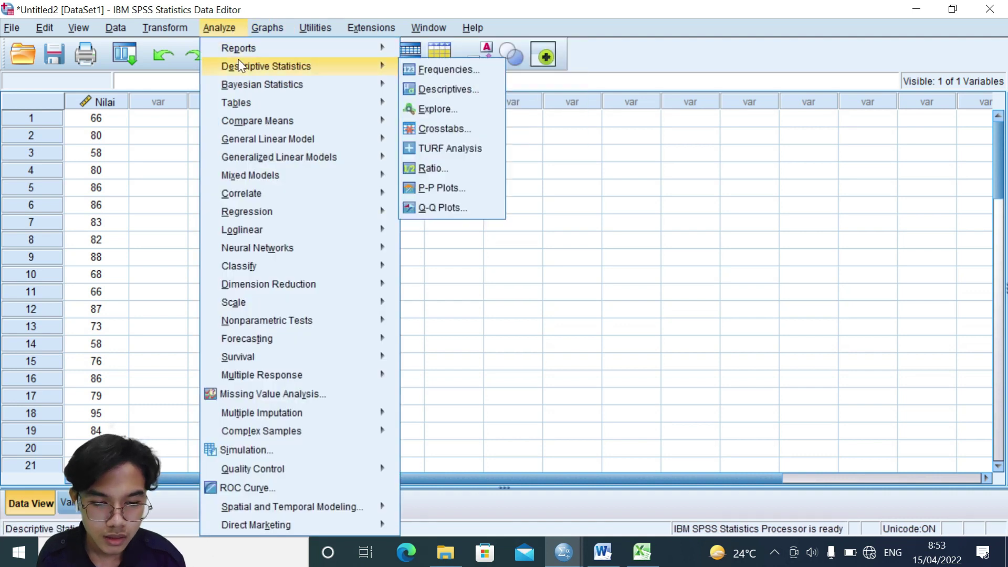
{"action": "left_click", "coordinate": [423, 67]}
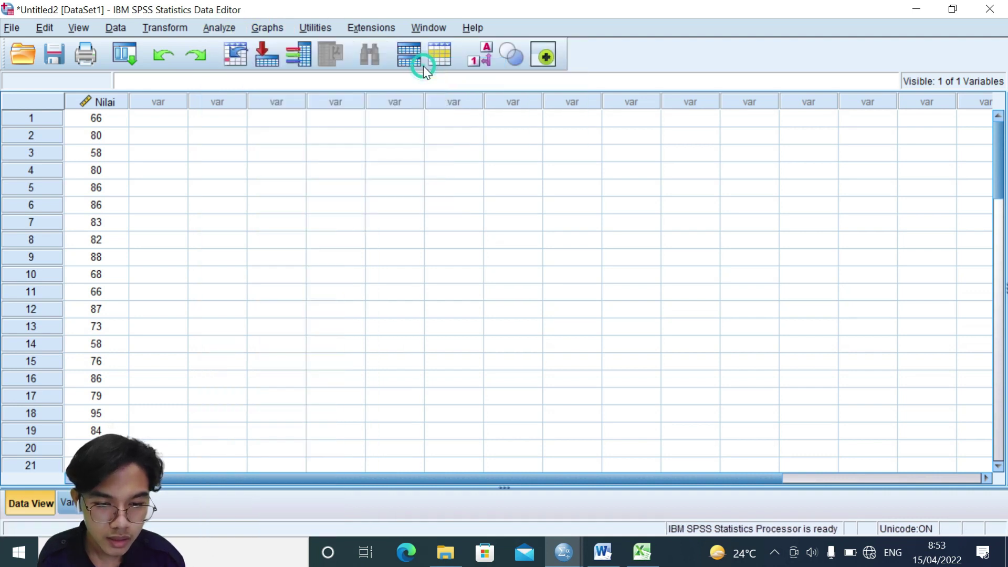
{"action": "left_click", "coordinate": [632, 193]}
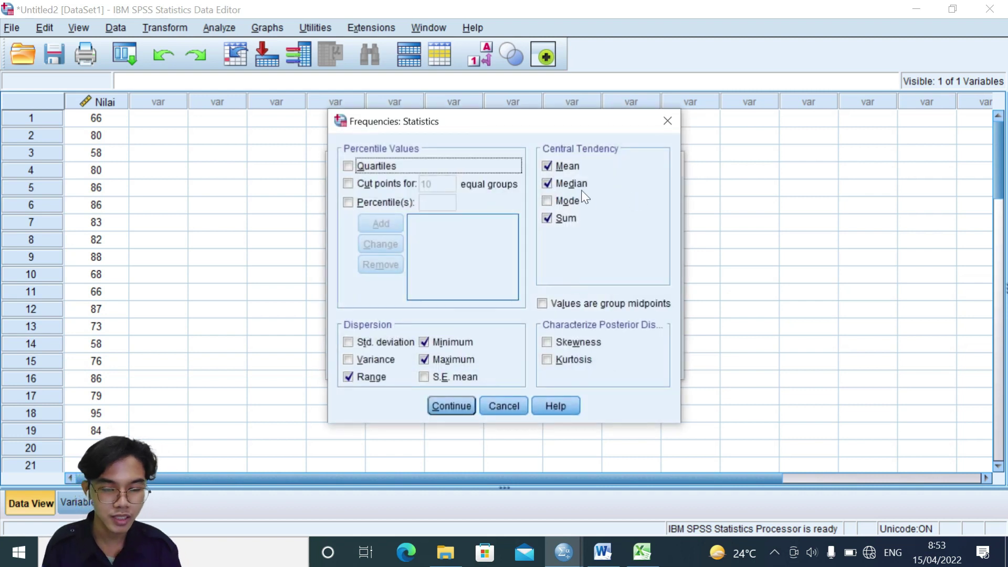
{"action": "left_click", "coordinate": [566, 202]}
{"action": "left_click", "coordinate": [566, 217]}
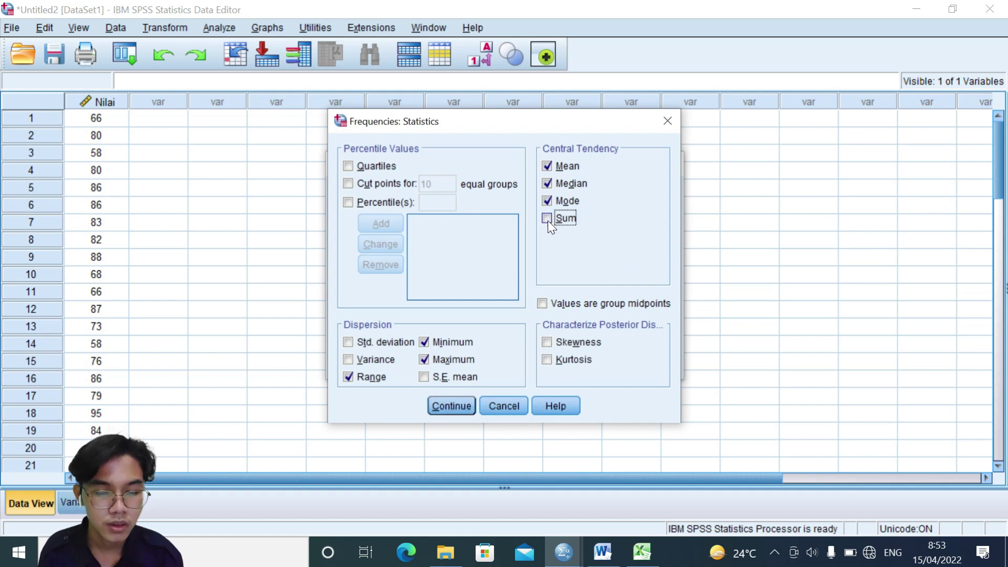
{"action": "left_click", "coordinate": [441, 407]}
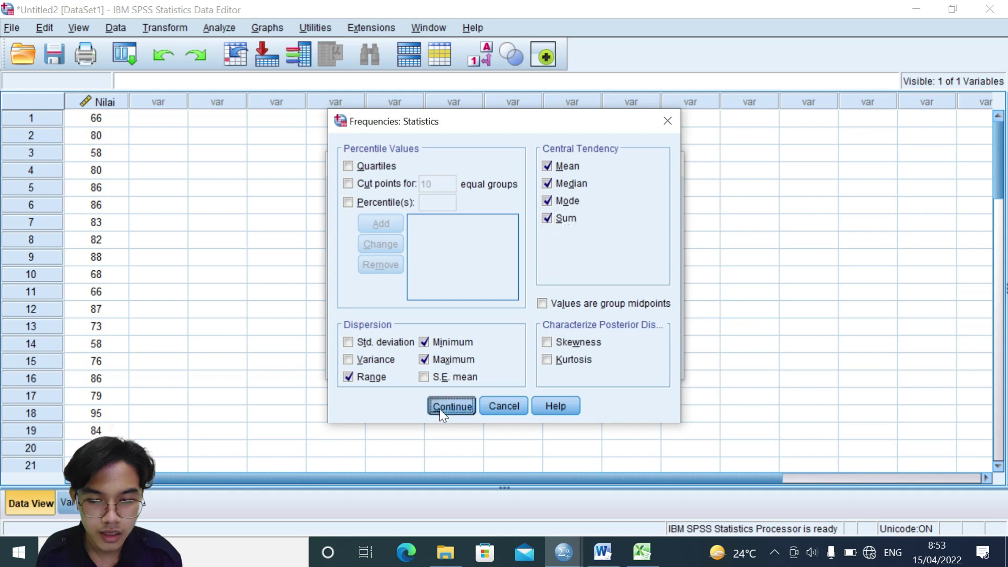
{"action": "left_click", "coordinate": [420, 360]}
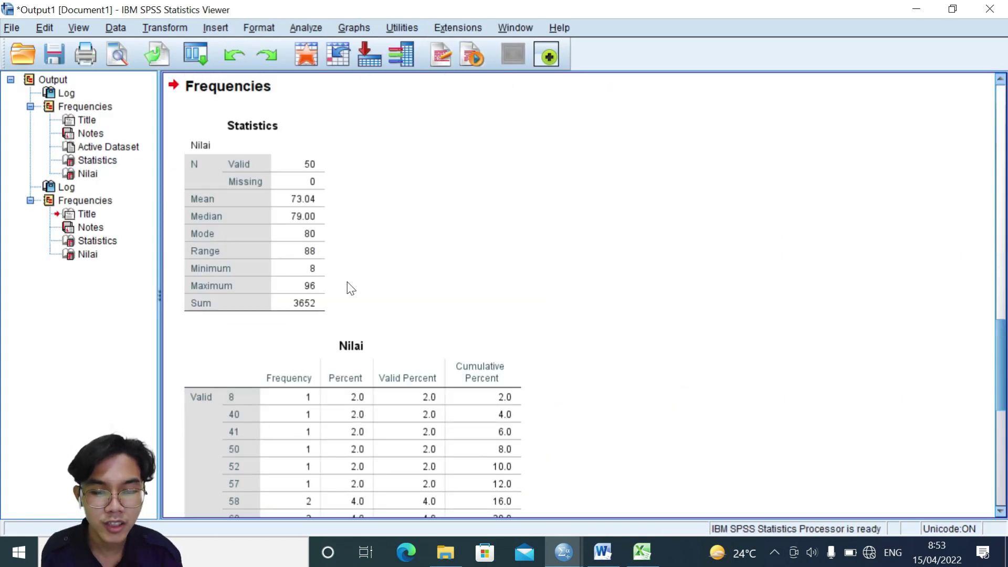
Examine the new Statistics table and the frequency, percent and cumulative percent columns for Nilai, and review the earlier Frequencies output.
{"action": "scroll", "coordinate": [359, 240], "scroll_direction": "down", "scroll_amount": 3}
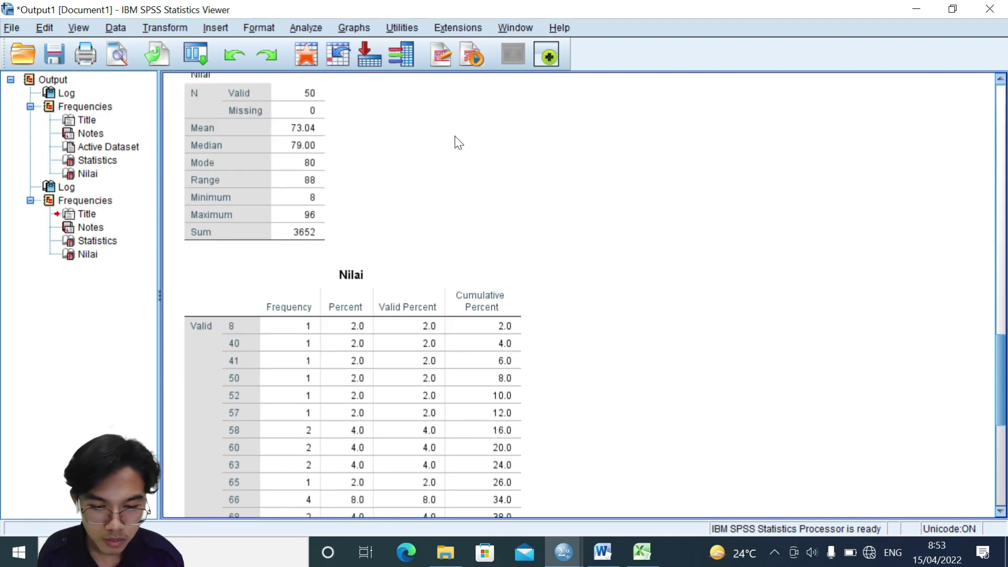
{"action": "scroll", "coordinate": [455, 136], "scroll_direction": "down", "scroll_amount": 9}
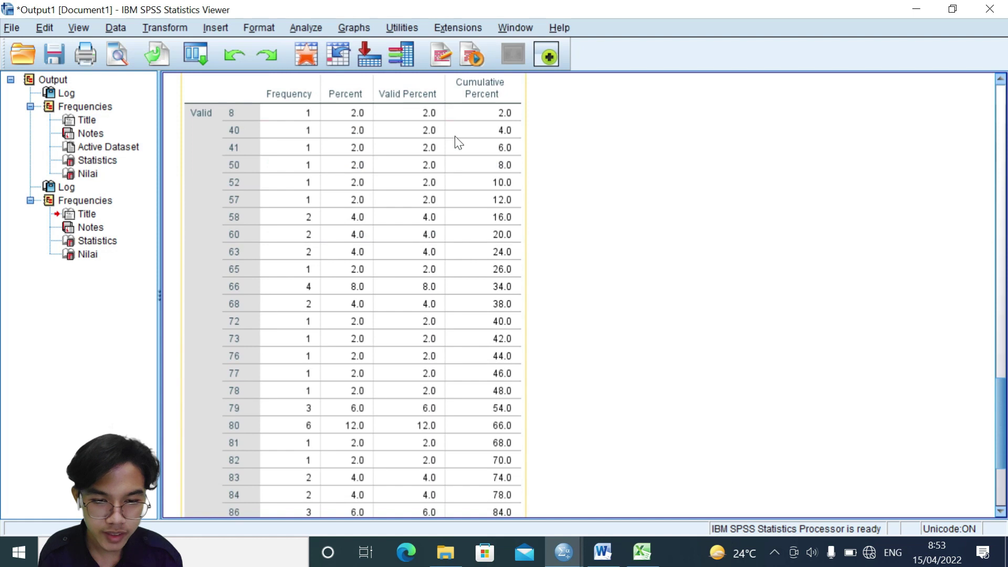
{"action": "scroll", "coordinate": [454, 136], "scroll_direction": "down", "scroll_amount": 7}
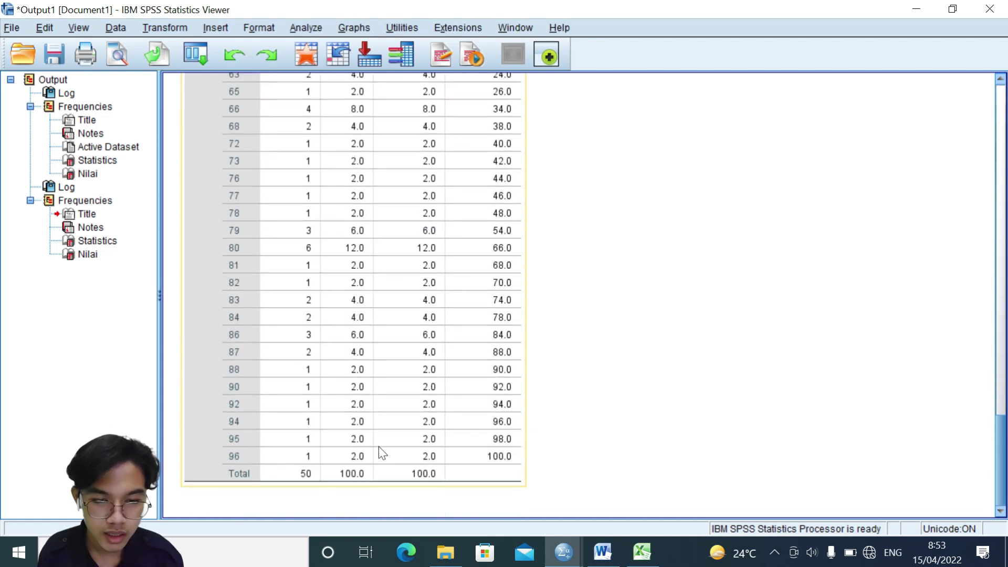
{"action": "scroll", "coordinate": [411, 264], "scroll_direction": "up", "scroll_amount": 9}
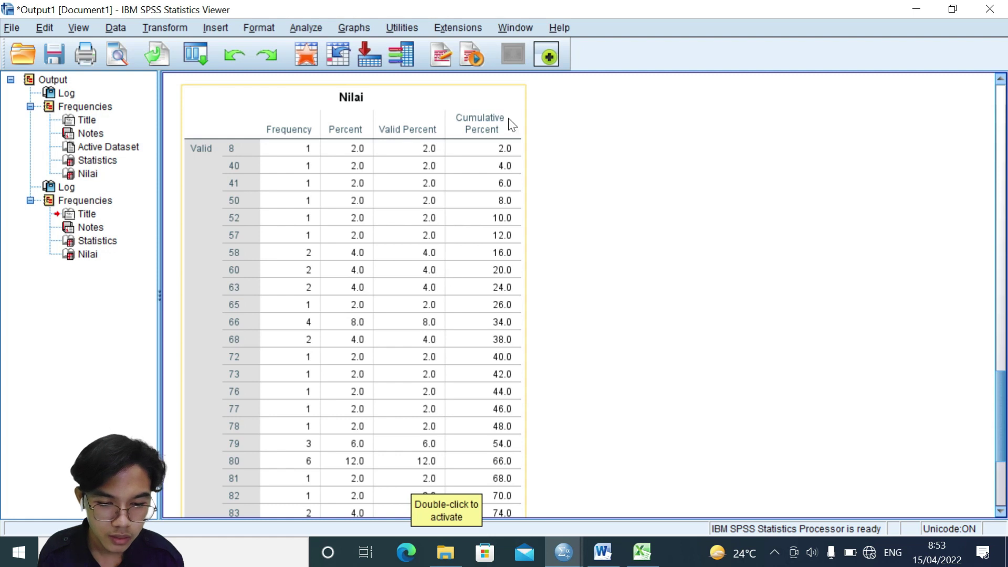
{"action": "scroll", "coordinate": [517, 260], "scroll_direction": "down", "scroll_amount": 6}
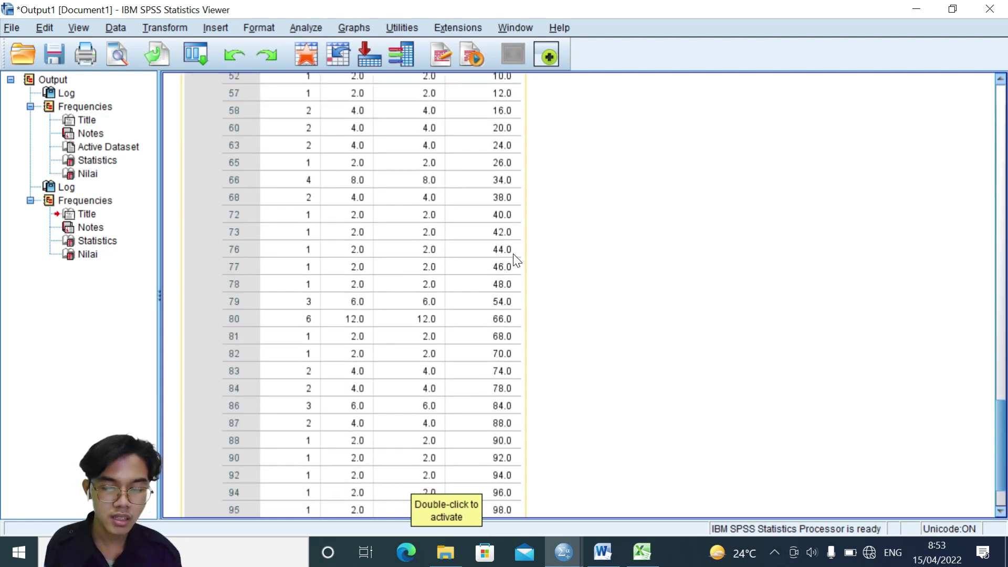
{"action": "scroll", "coordinate": [516, 260], "scroll_direction": "down", "scroll_amount": 3}
{"action": "scroll", "coordinate": [516, 260], "scroll_direction": "up", "scroll_amount": 12}
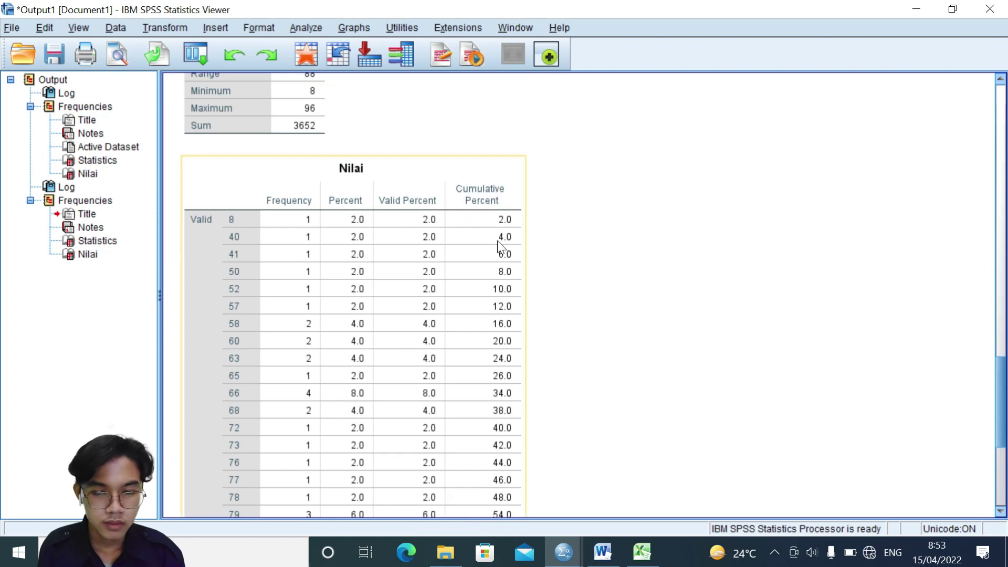
{"action": "scroll", "coordinate": [497, 240], "scroll_direction": "down", "scroll_amount": 12}
{"action": "scroll", "coordinate": [497, 240], "scroll_direction": "up", "scroll_amount": 18}
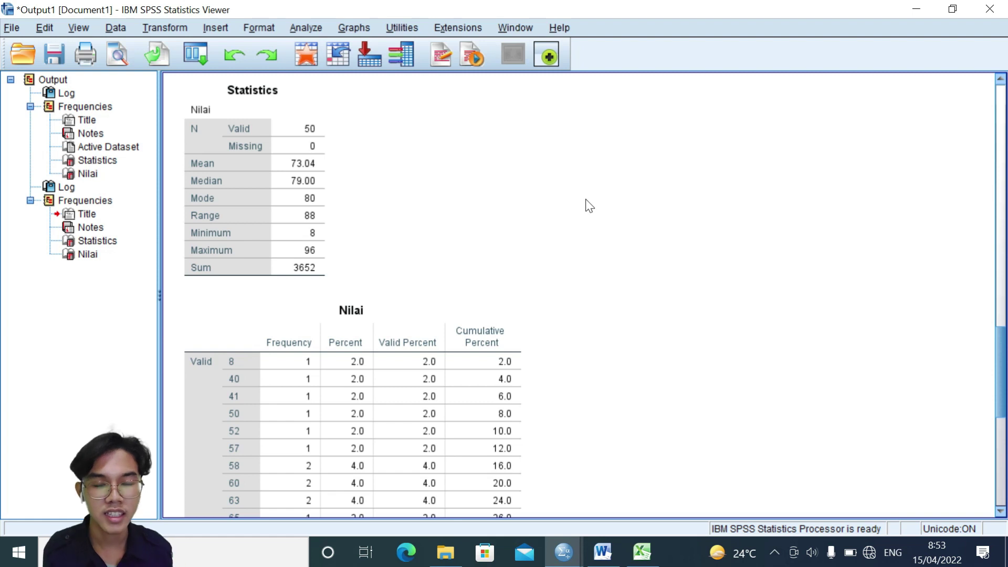
{"action": "scroll", "coordinate": [585, 200], "scroll_direction": "down", "scroll_amount": 20}
{"action": "scroll", "coordinate": [584, 200], "scroll_direction": "up", "scroll_amount": 20}
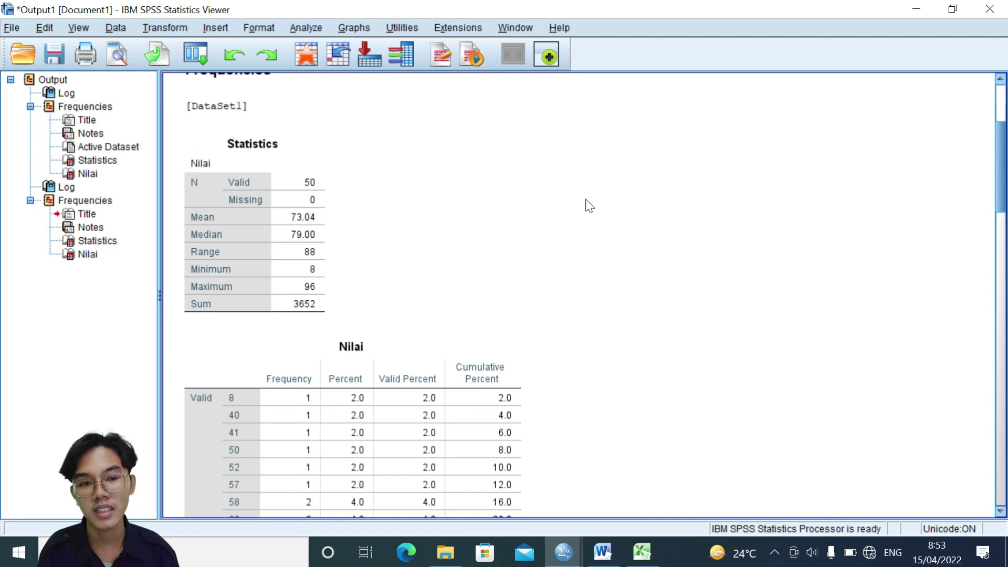
{"action": "scroll", "coordinate": [589, 205], "scroll_direction": "up", "scroll_amount": 7}
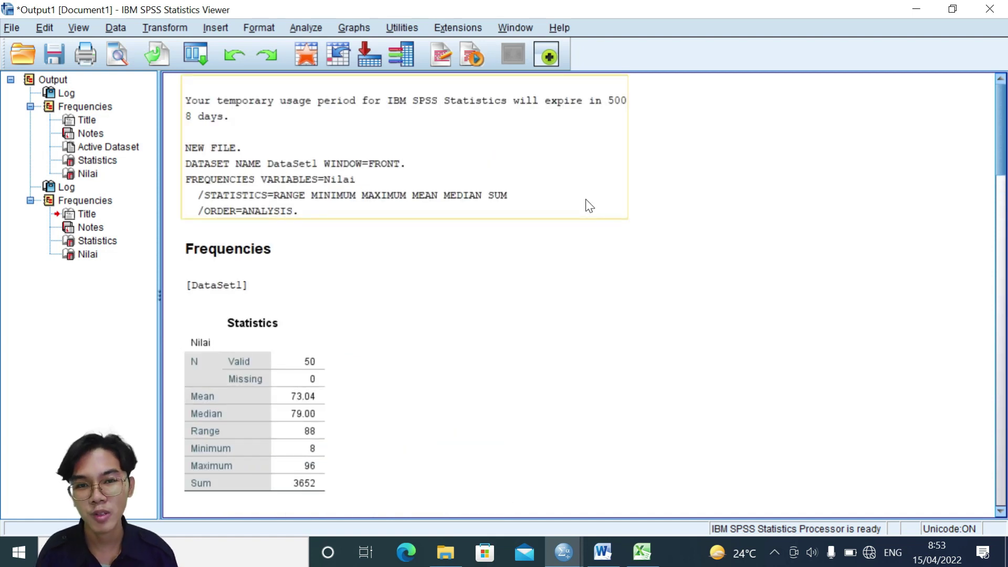